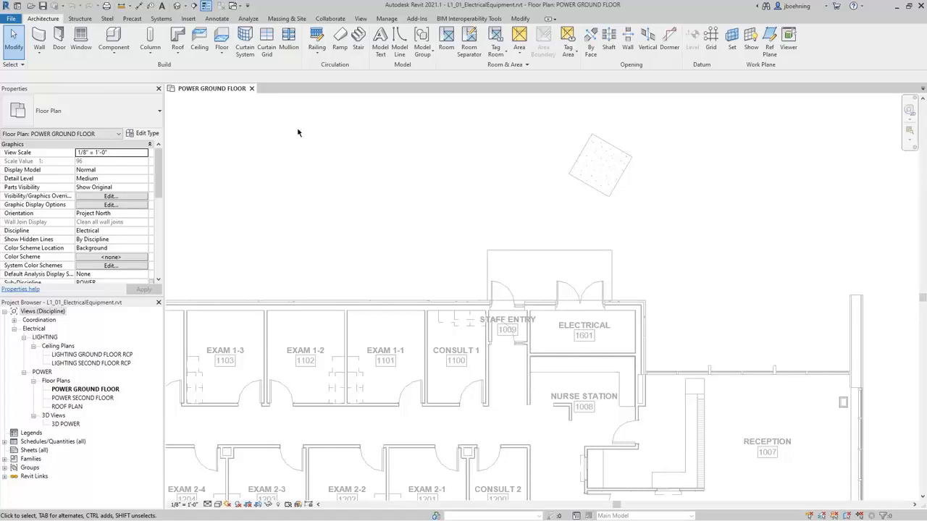
- Start placing electrical equipment and browse the family library to the Electrical > MEP > Electric Power > Distribution folder
left_click(189, 19)
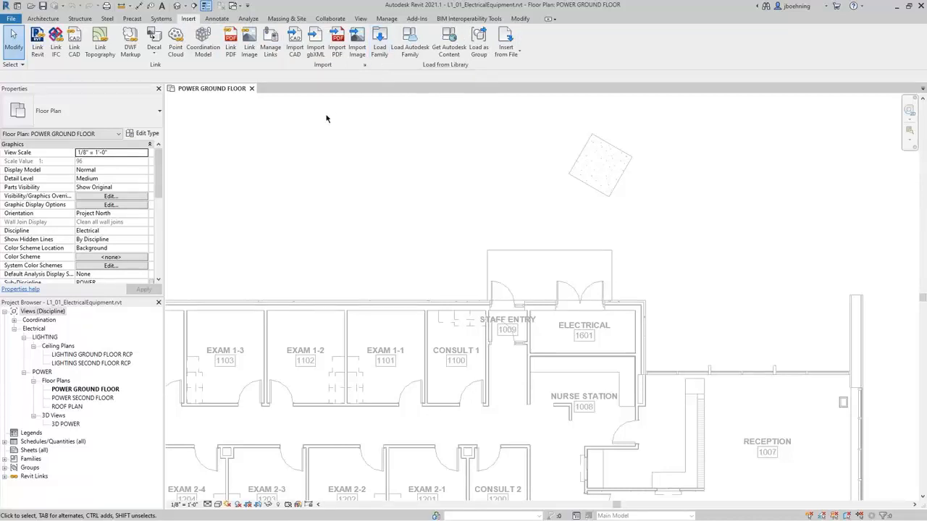
left_click(161, 19)
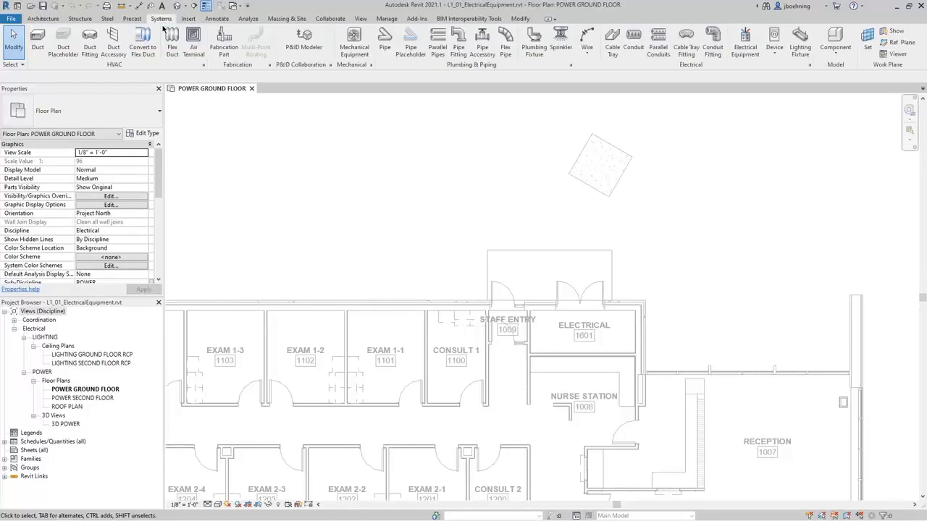
left_click(745, 49)
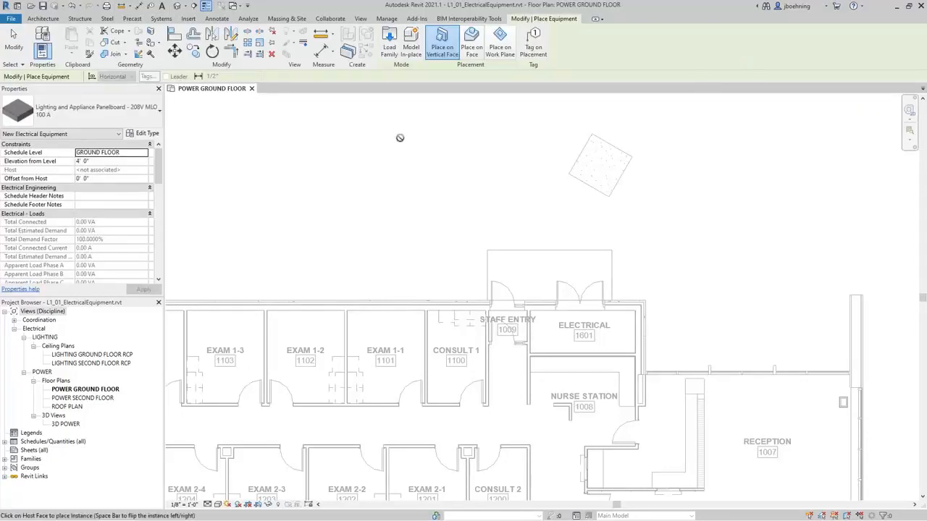
left_click(389, 49)
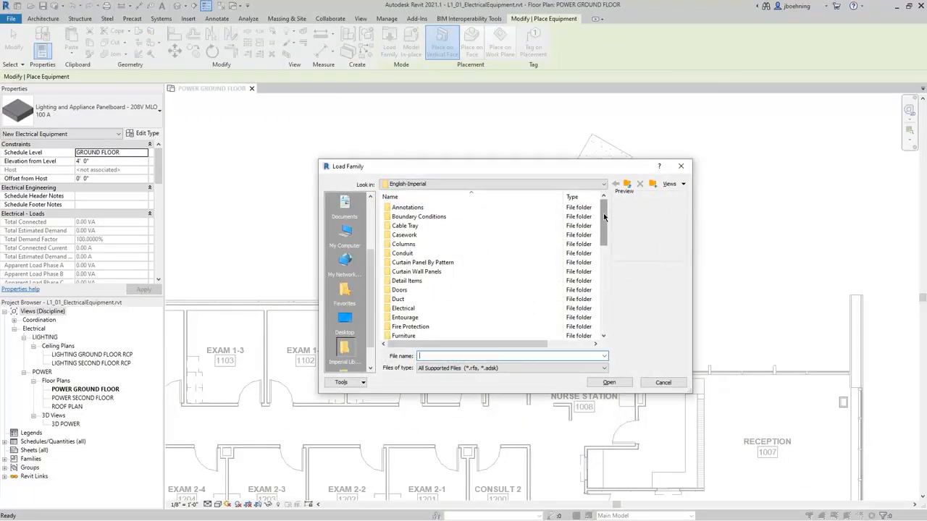
left_click_drag(604, 217, 594, 239)
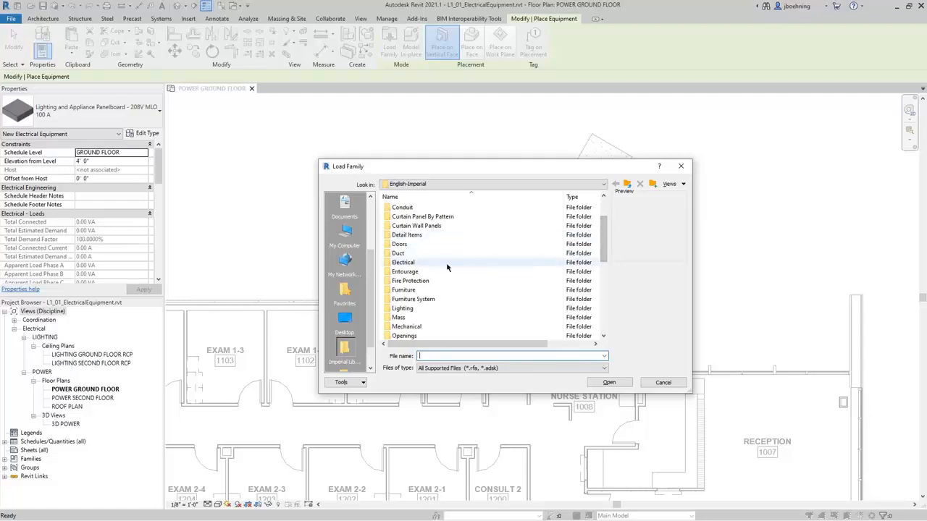
double_click(422, 263)
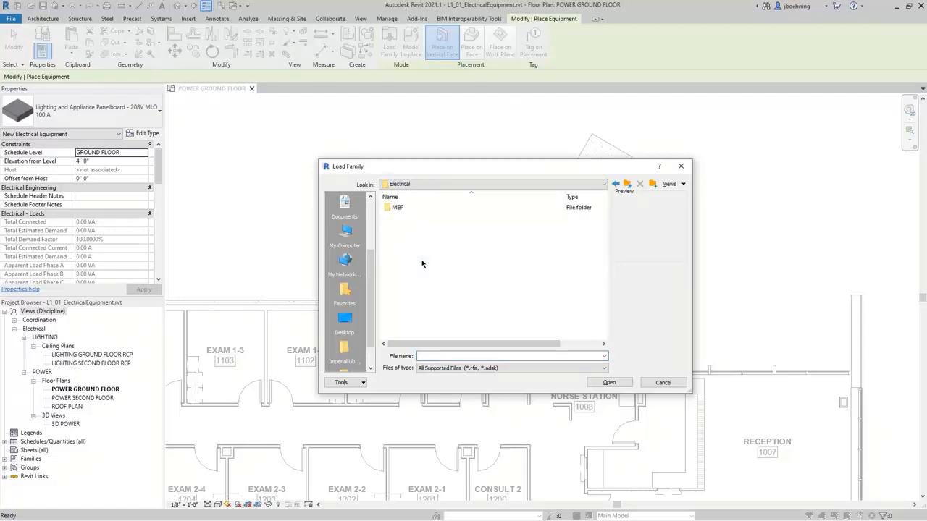
double_click(405, 209)
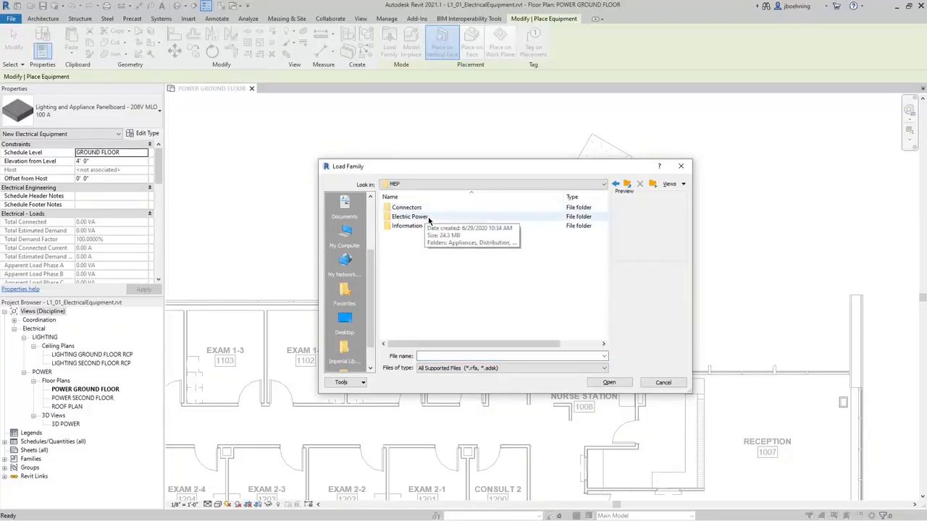
double_click(427, 218)
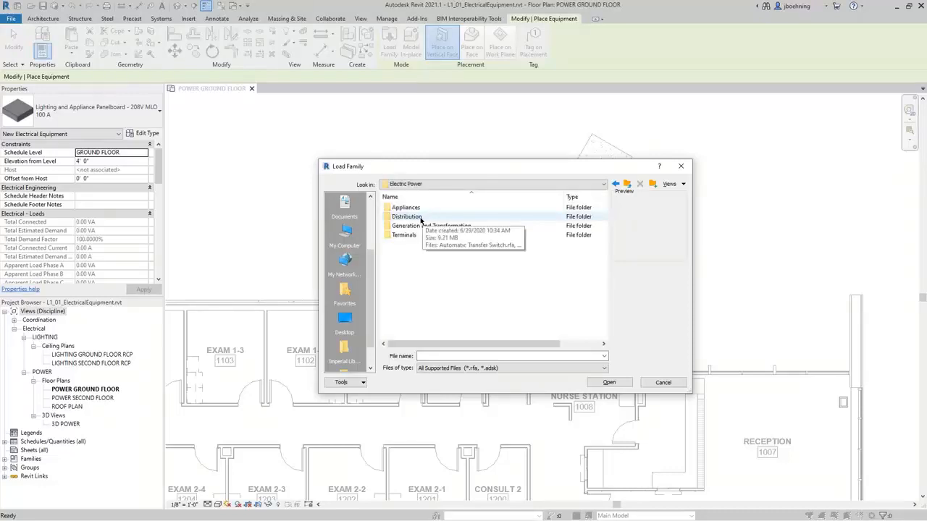
double_click(421, 218)
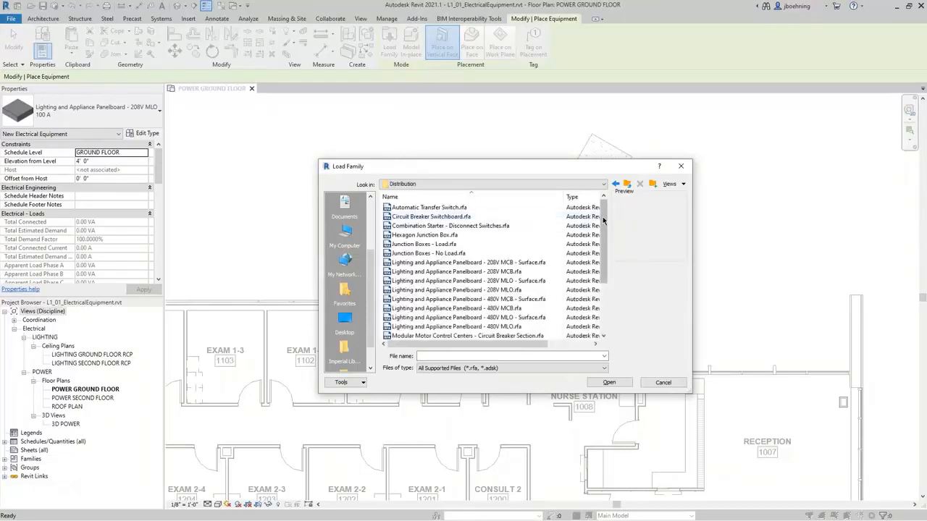
left_click_drag(602, 217, 602, 236)
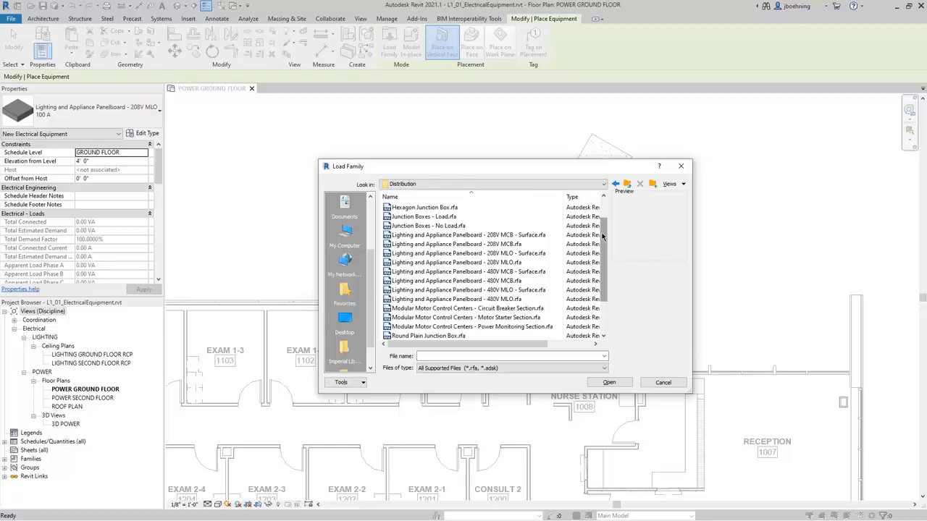
left_click(540, 235)
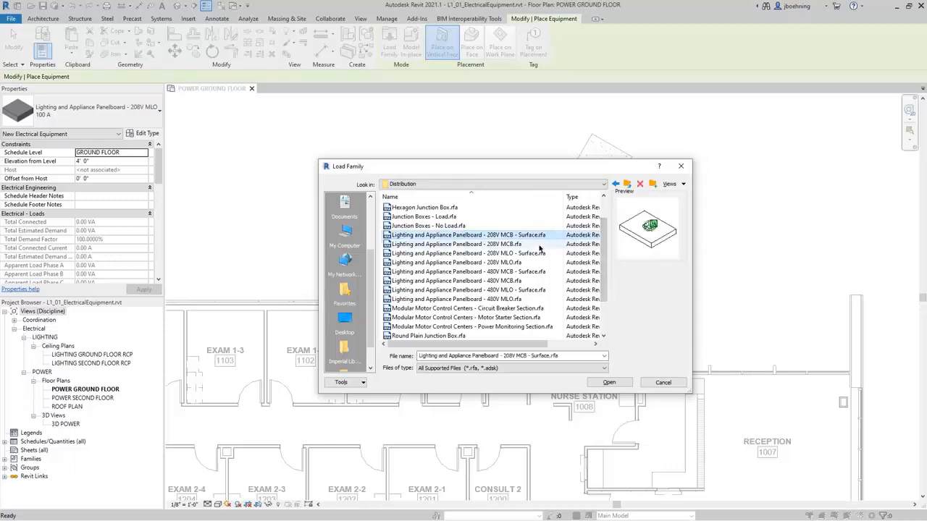
left_click(539, 253)
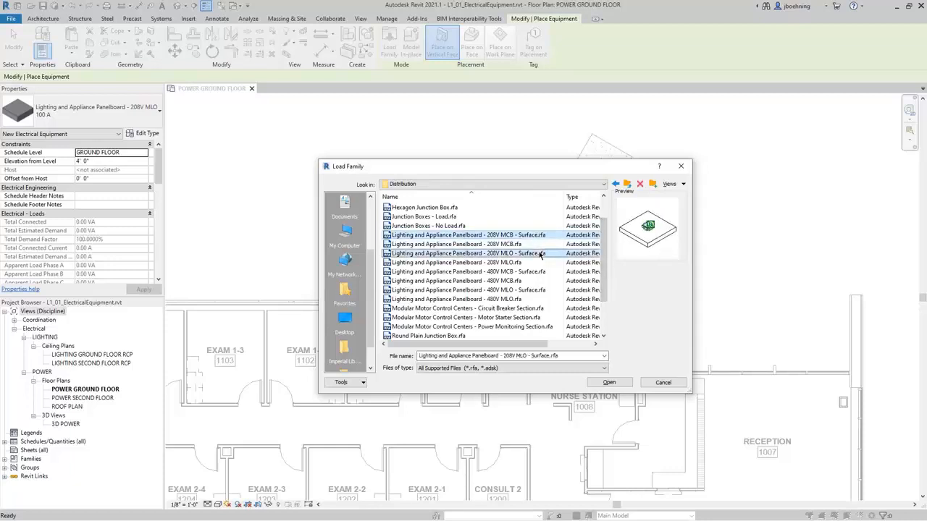
left_click(516, 281)
left_click(512, 309, "shift")
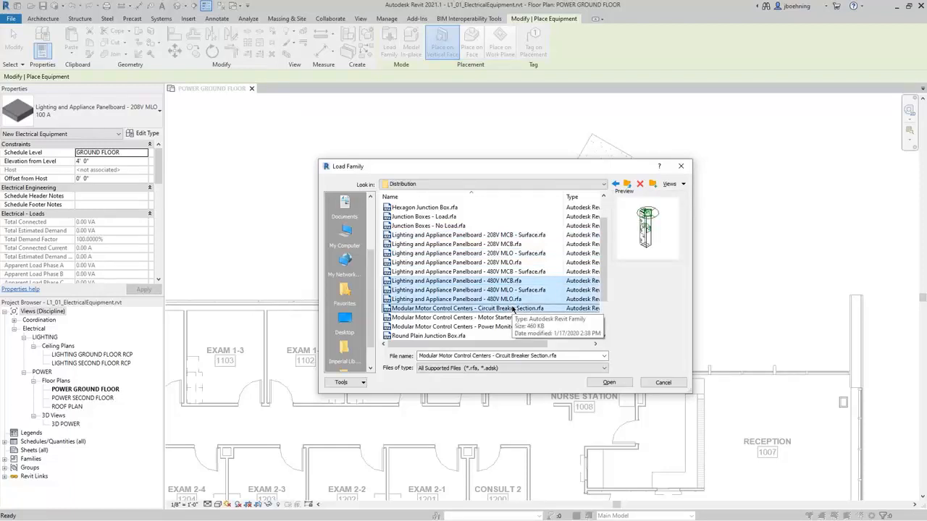
- Load the Lighting and Appliance Panelboard families 208V MCB - Surface and 480V MCB - Surface together
left_click(522, 236)
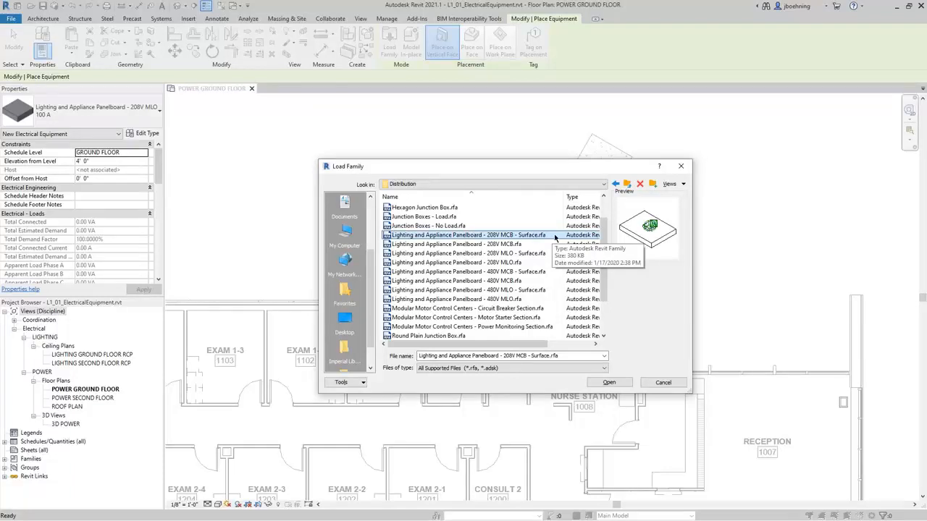
left_click(532, 273)
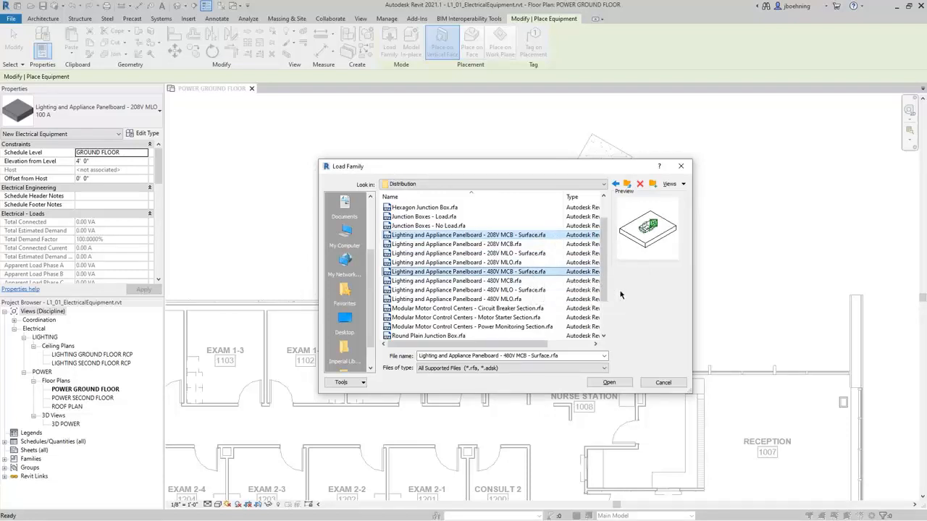
left_click(615, 383)
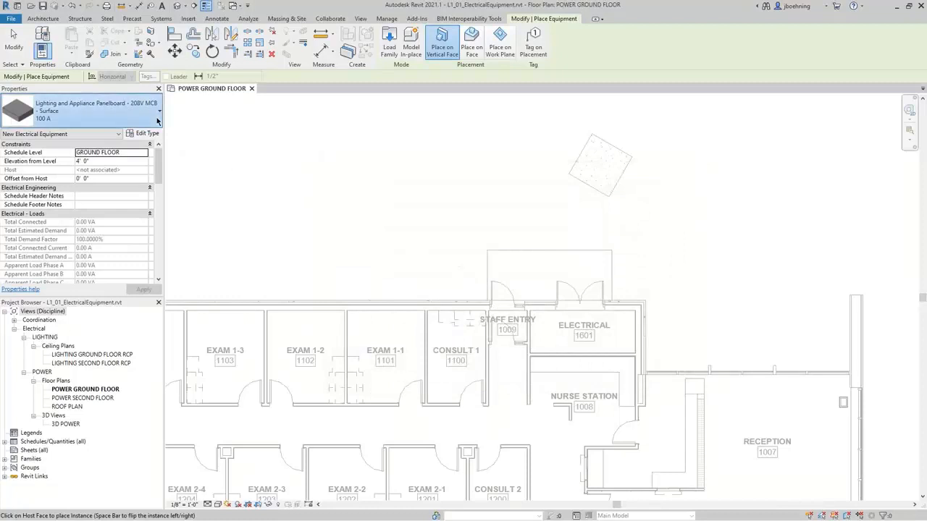
- Place a 225 A 208V MCB - Surface panelboard on the lower wall of Electrical room 1601, near its left end
left_click(157, 122)
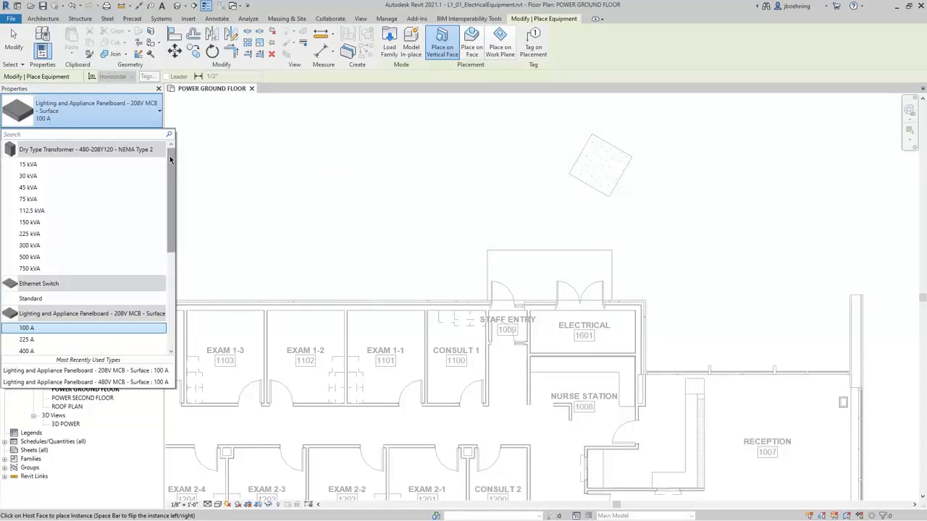
left_click_drag(170, 160, 172, 203)
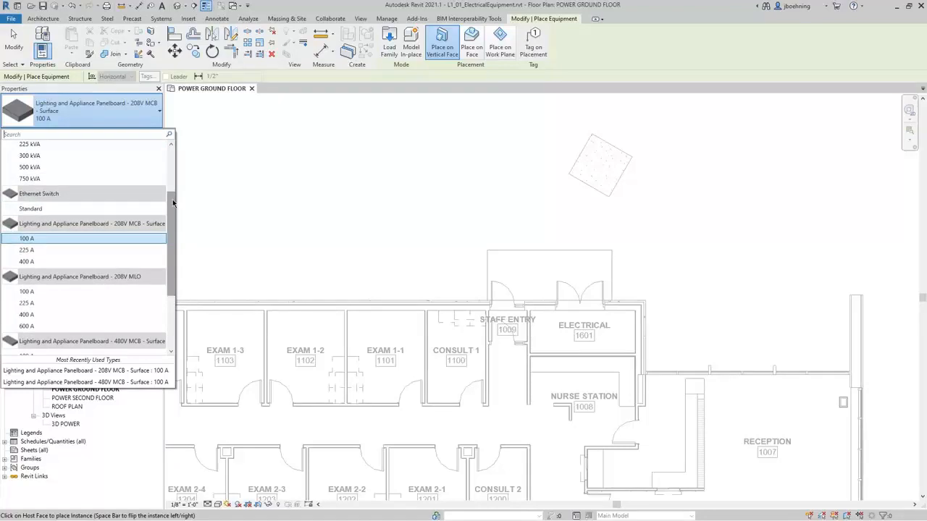
left_click_drag(173, 200, 172, 213)
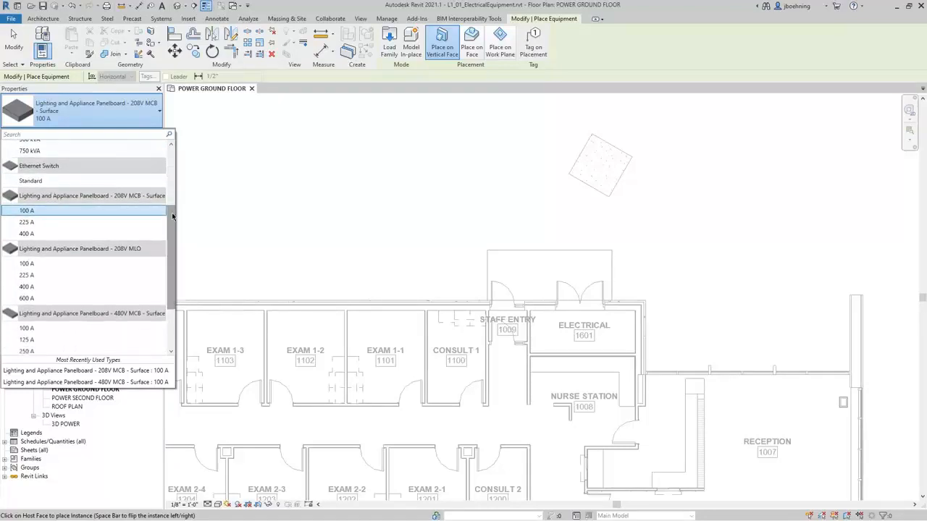
left_click(82, 223)
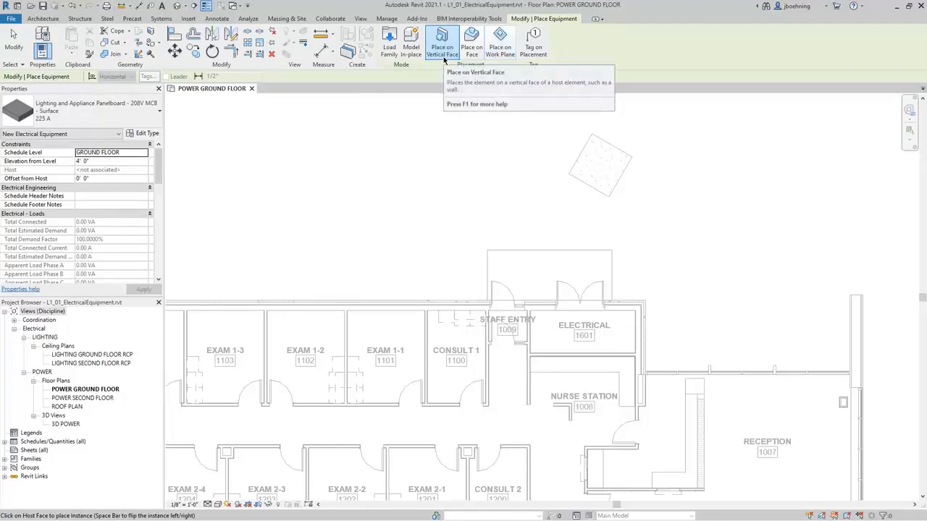
middle_click_drag(513, 224, 394, 167)
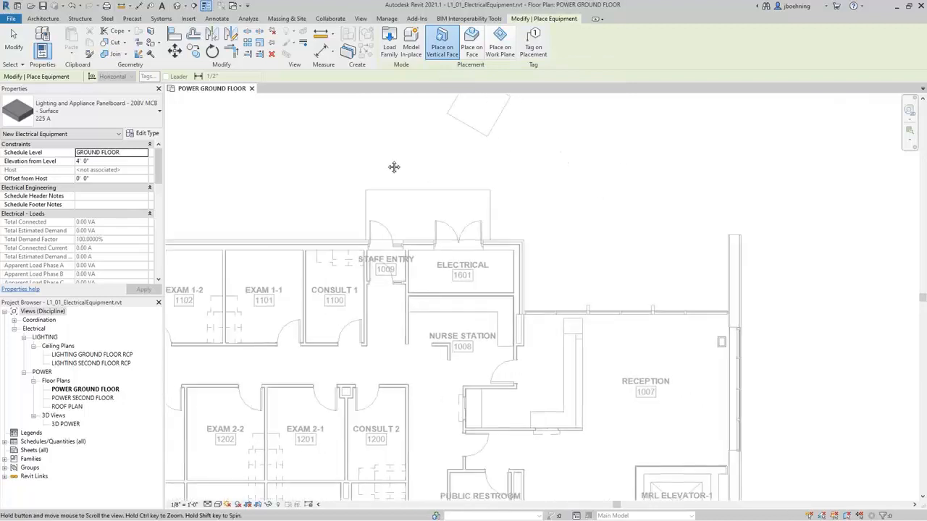
scroll(417, 281, "up", 4)
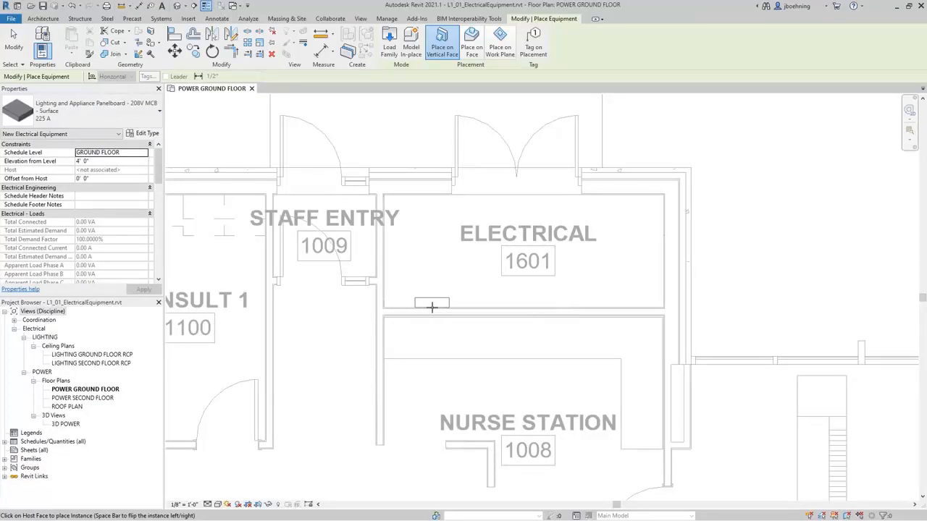
left_click(432, 307)
- Place a 250 A 480V MCB - Surface panelboard on the same wall, to the right of the 208V panelboard, and end placement
scroll(443, 322, "up", 4)
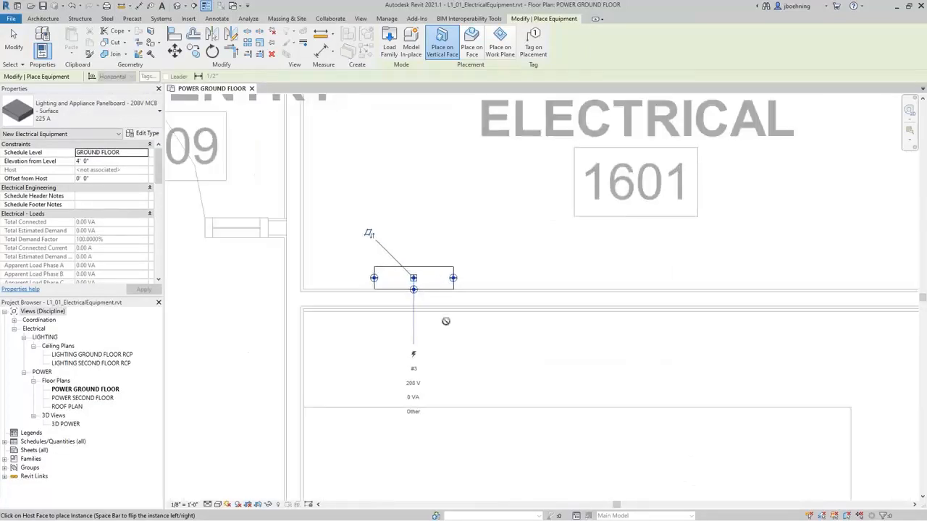
scroll(445, 321, "down", 2)
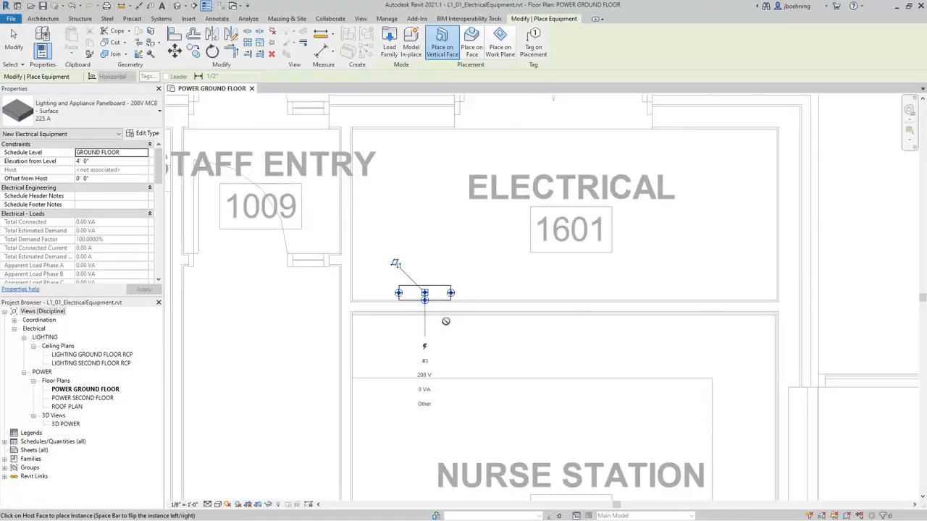
middle_click_drag(502, 278, 445, 302)
left_click(157, 122)
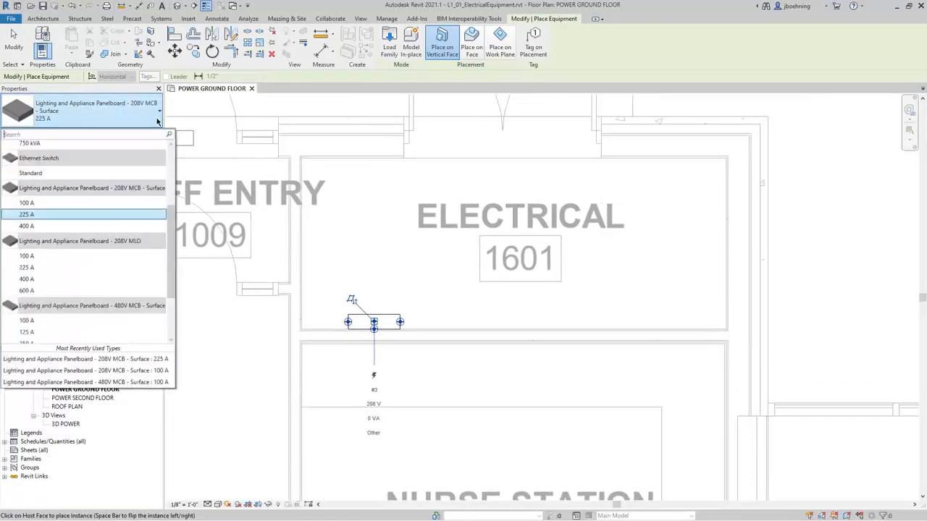
left_click_drag(170, 225, 172, 259)
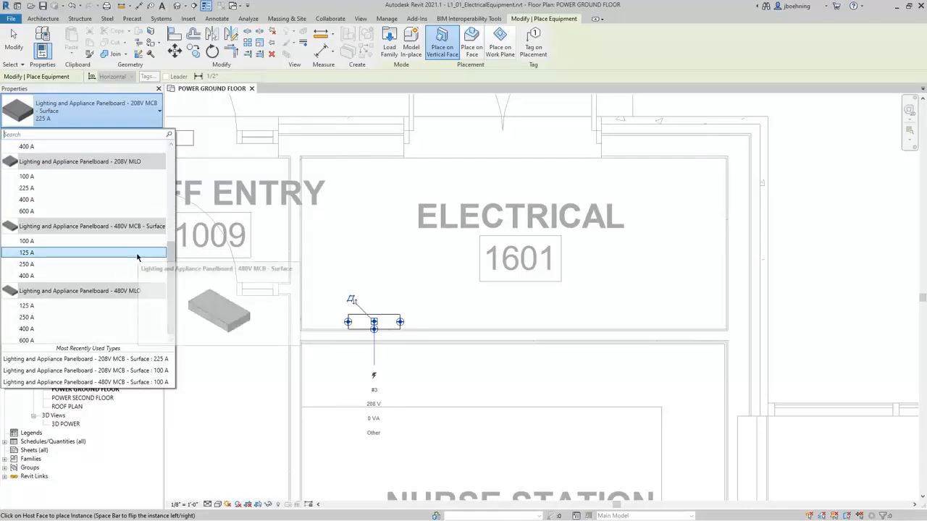
left_click(127, 265)
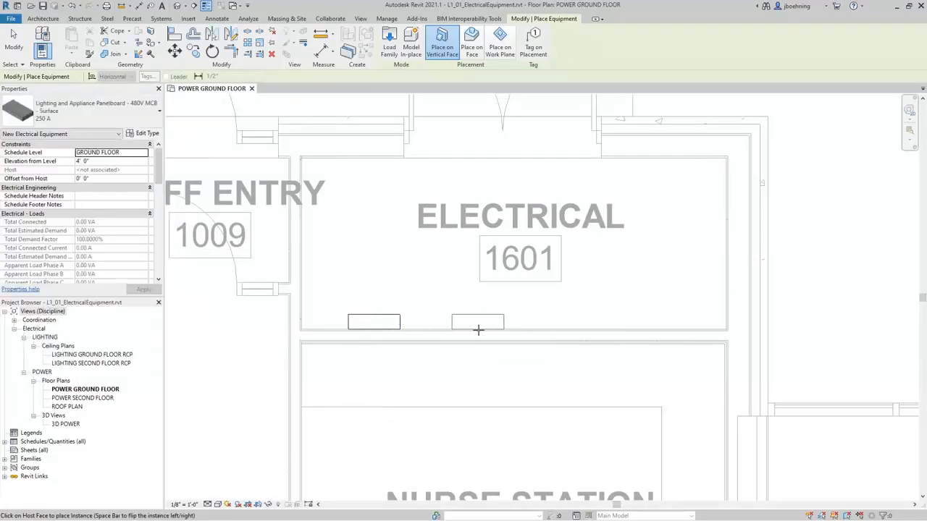
left_click(480, 327)
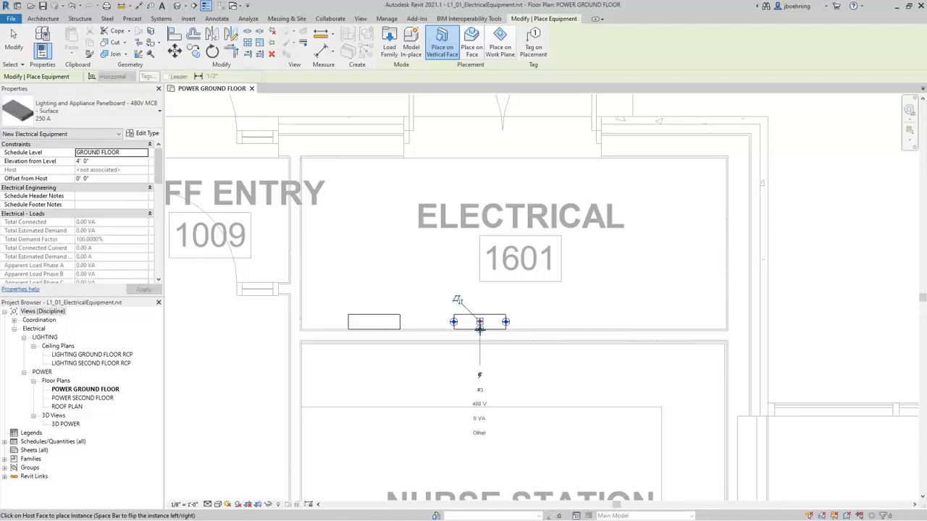
left_click(26, 60)
- Try a 1' 0" Offset from Host on the 208V panelboard and restore the offset to 0' 0"
scroll(322, 306, "up", 3)
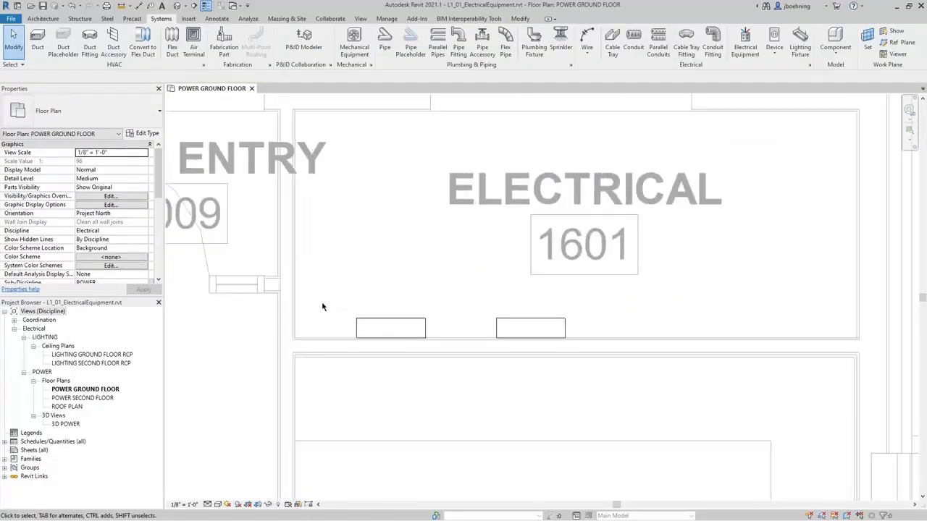
left_click(367, 327)
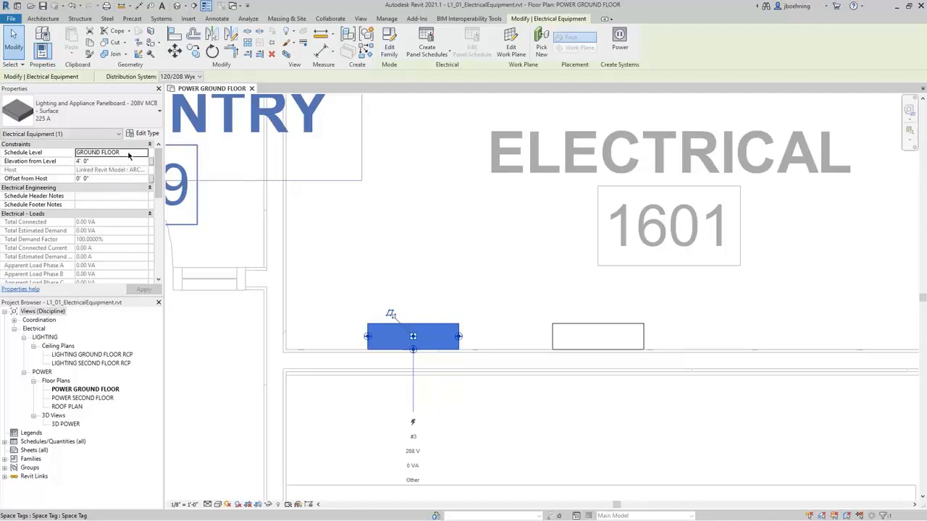
left_click(101, 161)
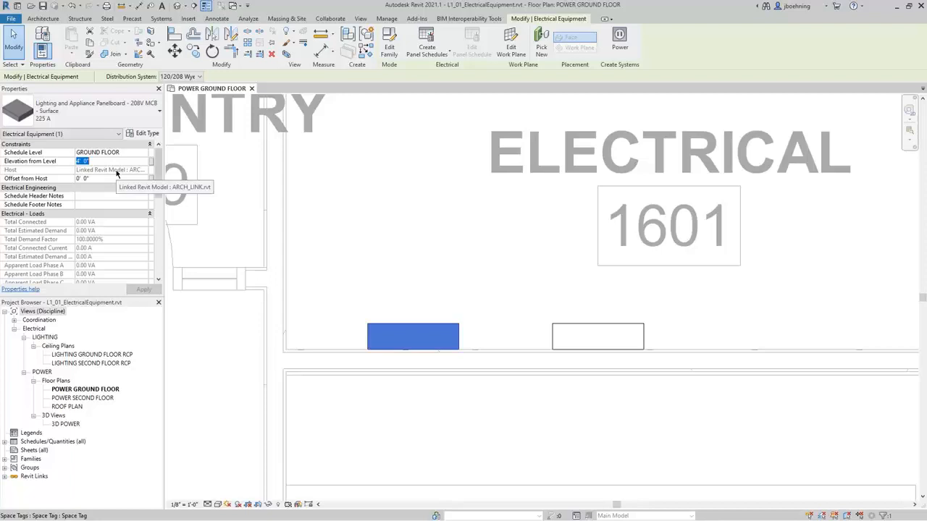
left_click(105, 180)
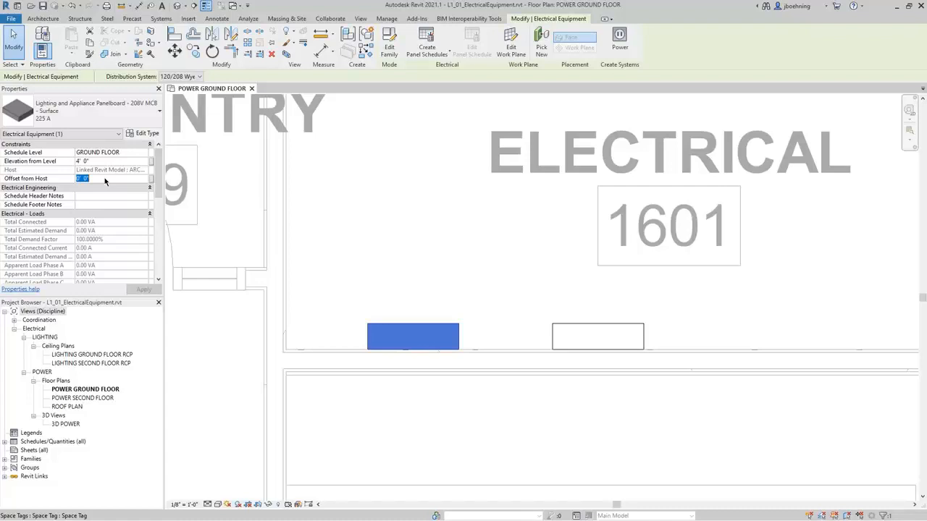
type("1")
key("Return")
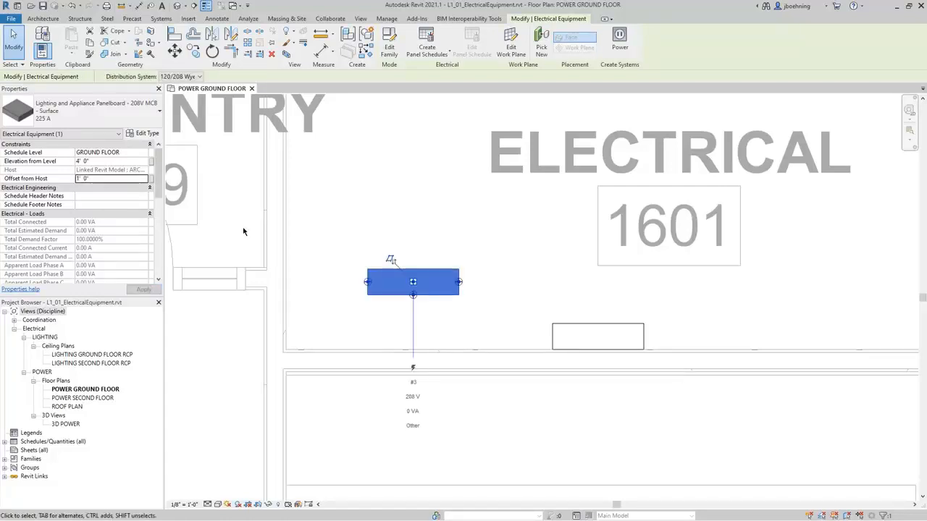
left_click(114, 179)
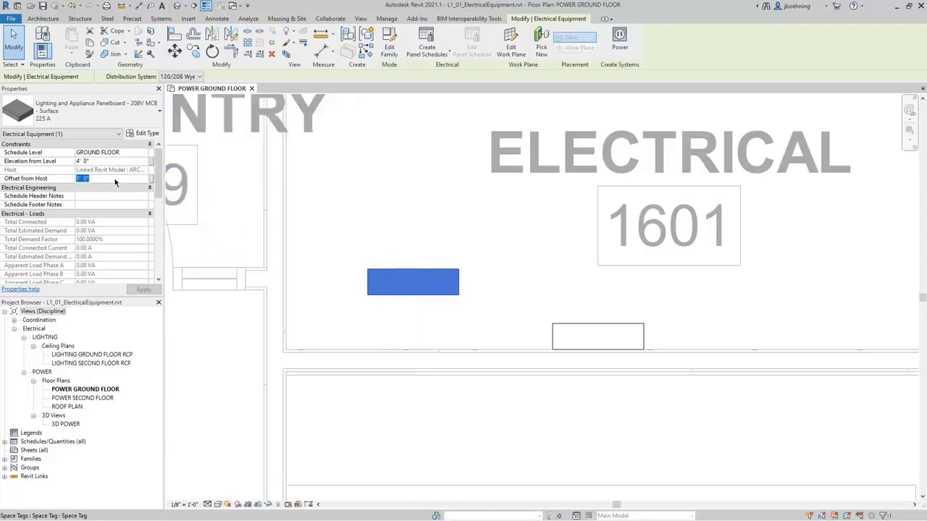
type("0")
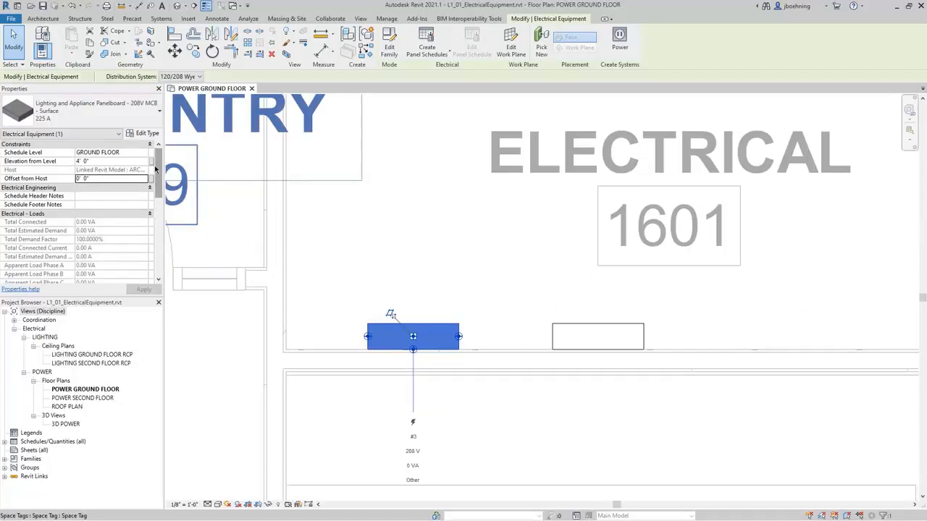
- Review the type properties of the 208V MCB - Surface panelboard and deselect it
left_click(147, 133)
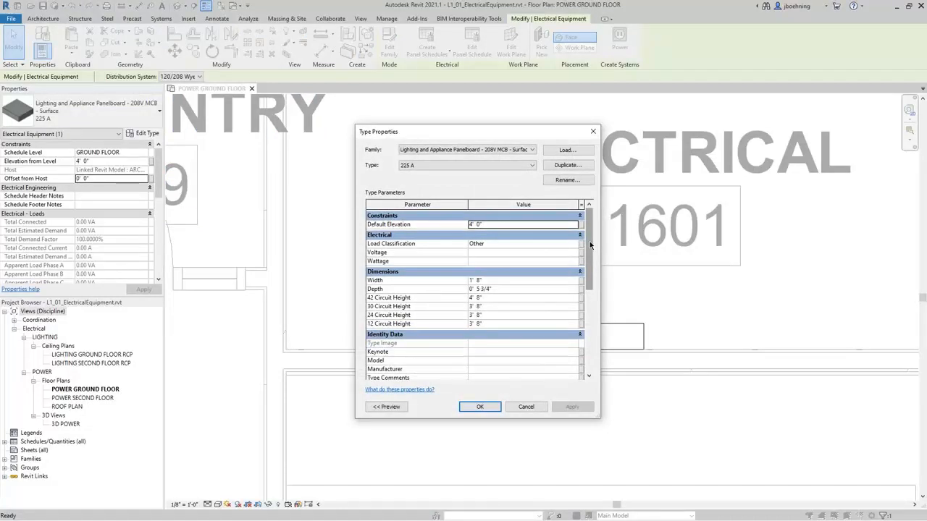
mouse_move(590, 246)
left_mouse_down()
mouse_move(592, 326)
mouse_move(590, 233)
left_mouse_up()
left_click(481, 407)
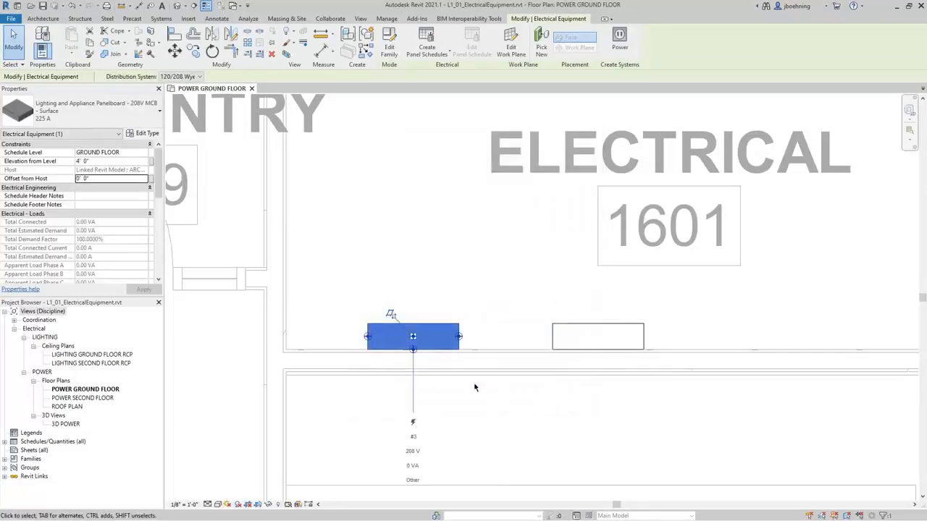
left_click(447, 287)
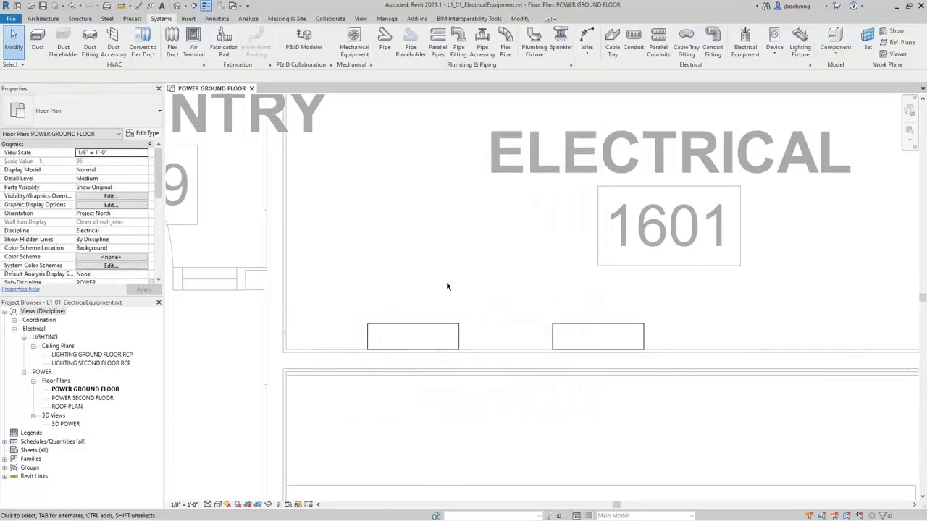
- Start electrical equipment placement near the outdoor slab with the 500 kVA Dry Type Transformer - 480-208Y120 - NEMA Type 2
scroll(446, 287, "down", 3)
middle_click_drag(644, 227, 610, 362)
scroll(620, 196, "down", 2)
middle_click_drag(587, 181, 549, 368)
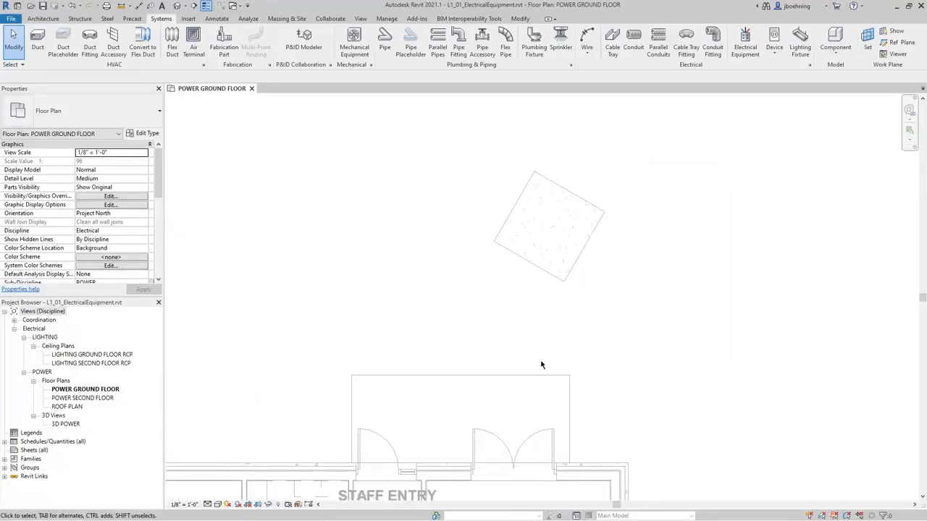
scroll(533, 358, "down", 2)
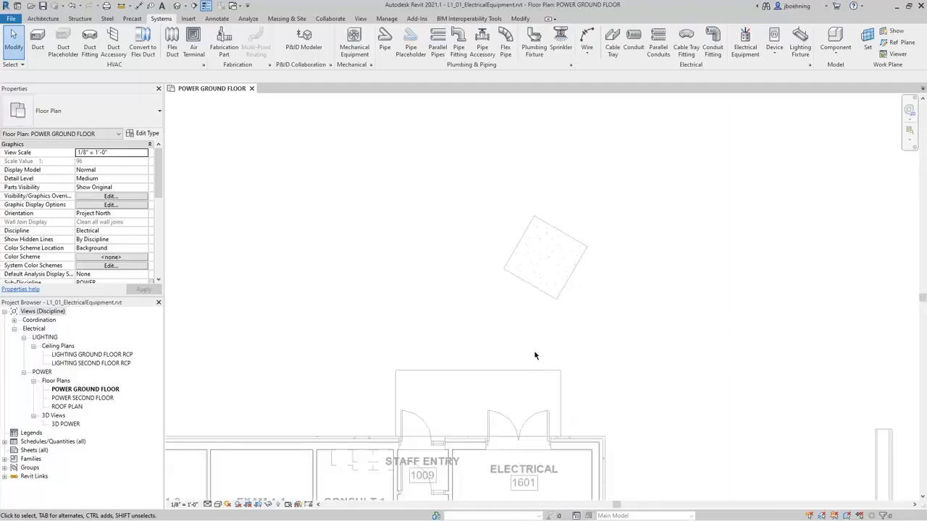
scroll(551, 344, "up", 2)
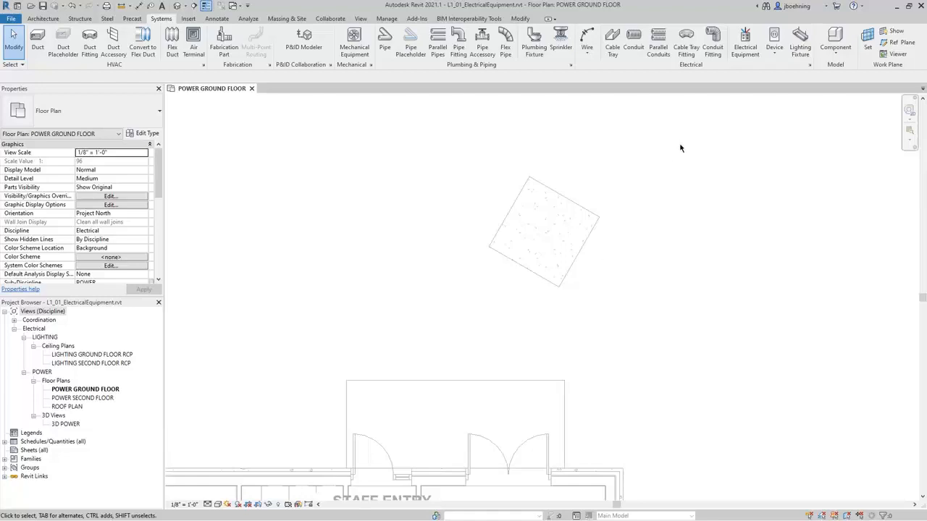
left_click(746, 50)
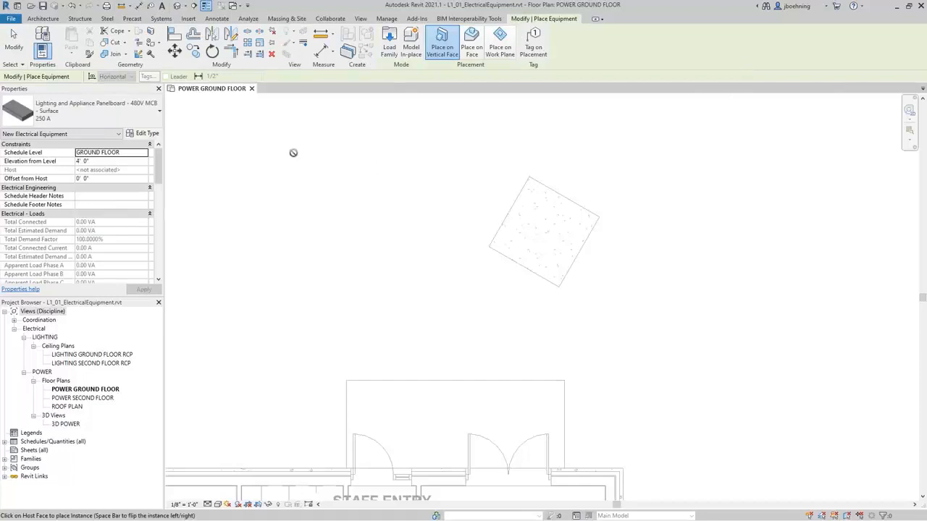
left_click(152, 116)
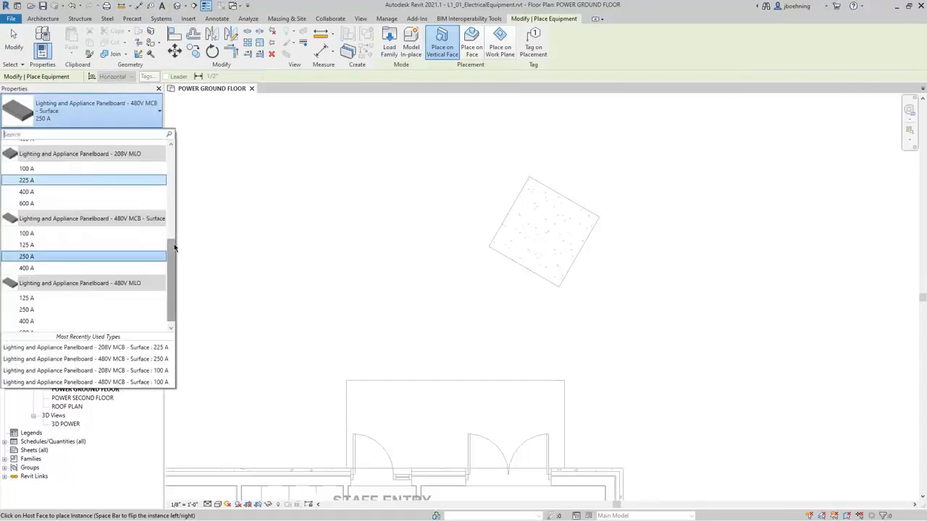
left_click_drag(174, 246, 172, 161)
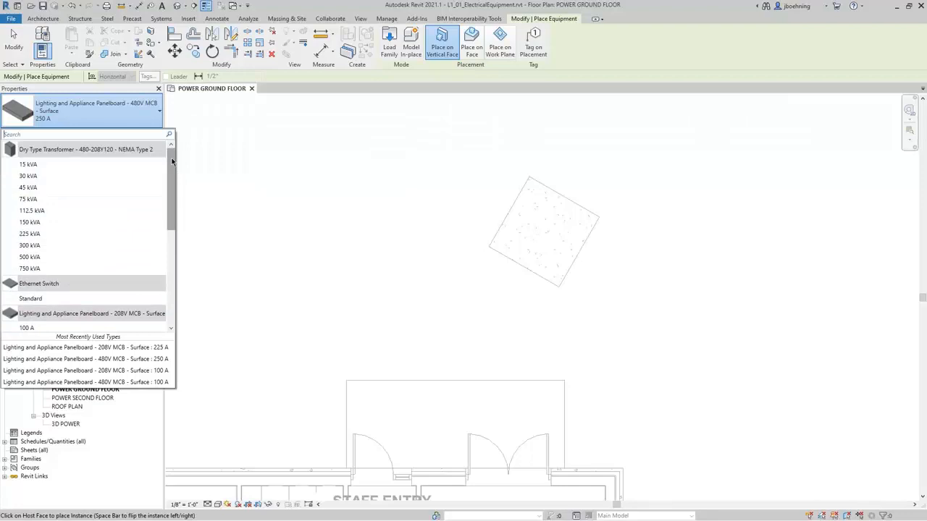
left_click(88, 257)
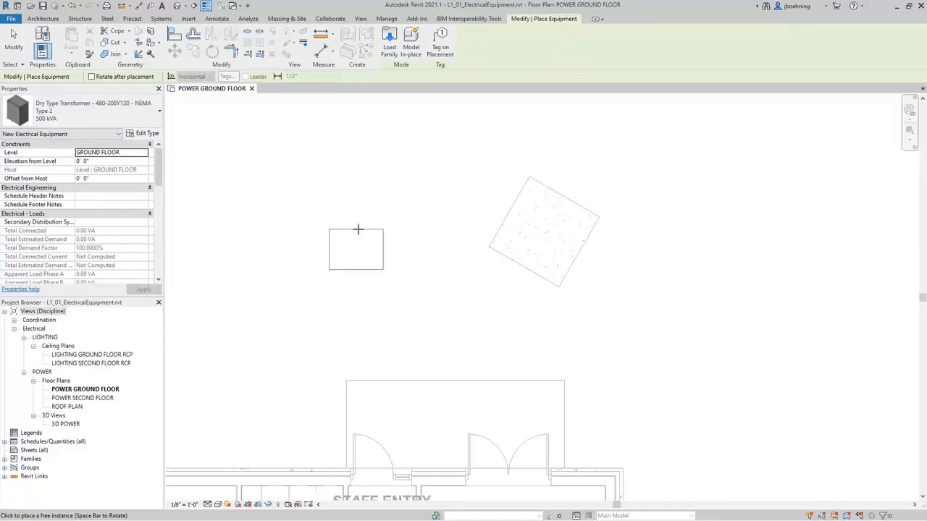
- Try the 90-degree orientations of the unplaced transformer in the open area beside the slab
middle_click_drag(372, 238, 392, 259)
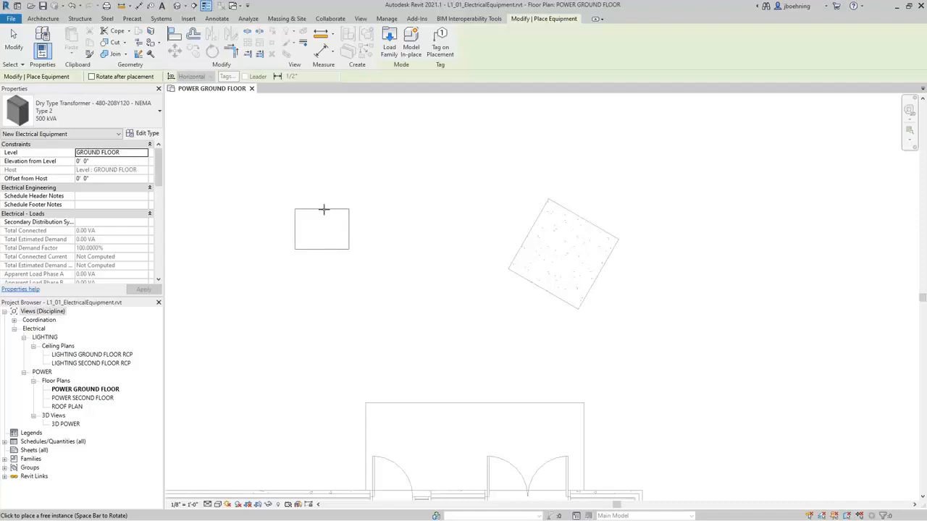
key("space")
key("space")
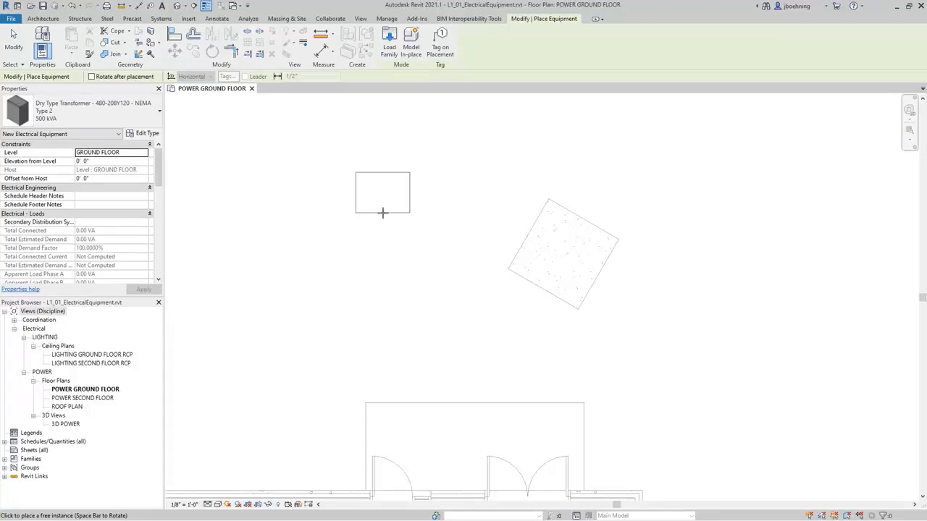
key("space")
key("space")
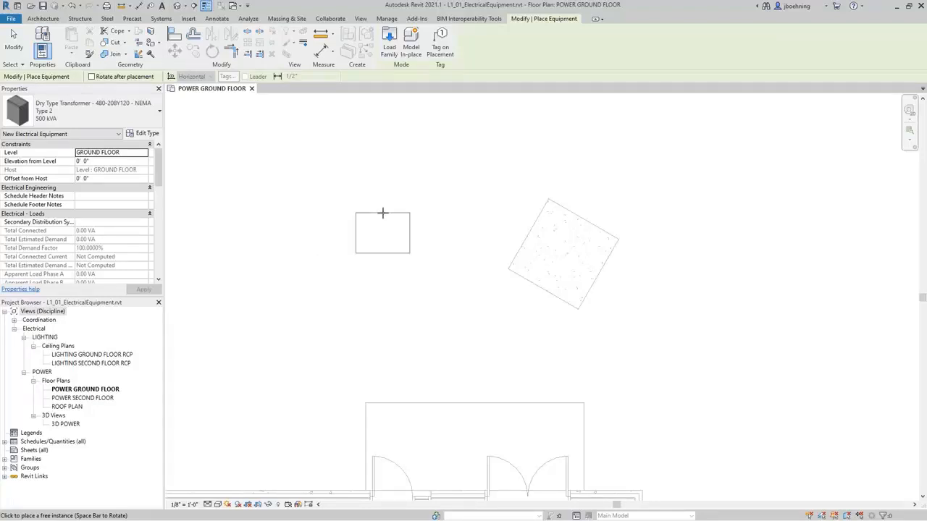
key("space")
key("space")
key("space")
key("space")
- Align the 500 kVA transformer with the angled edge of the outdoor slab and place it centrally on the slab
middle_click_drag(471, 240, 409, 255)
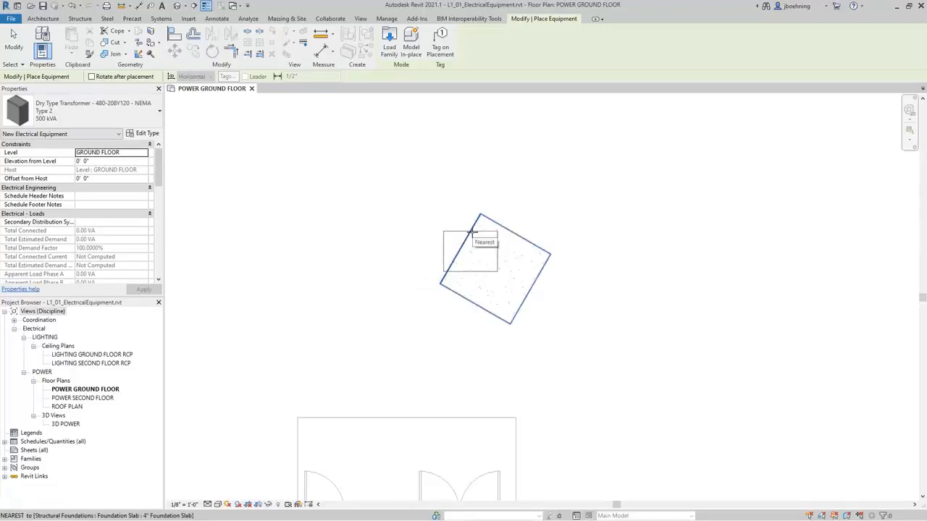
key("space")
key("space")
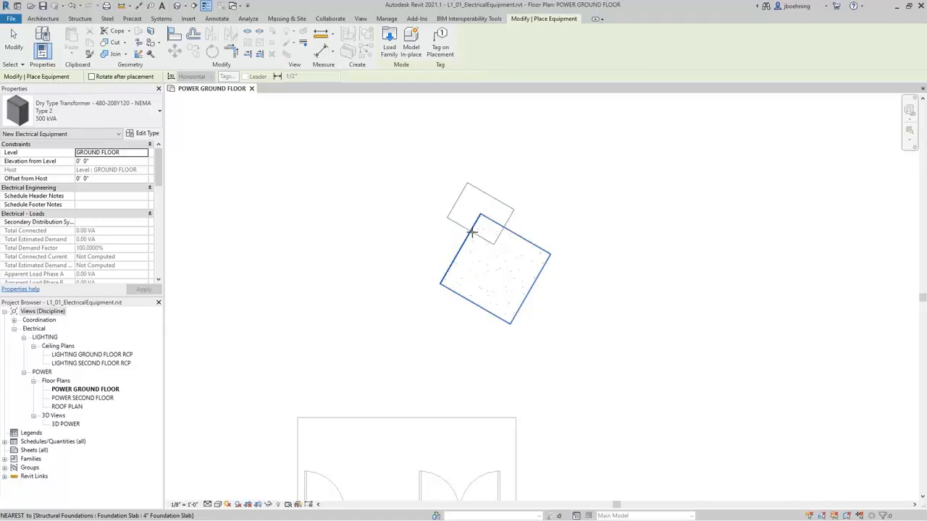
key("space")
key("space")
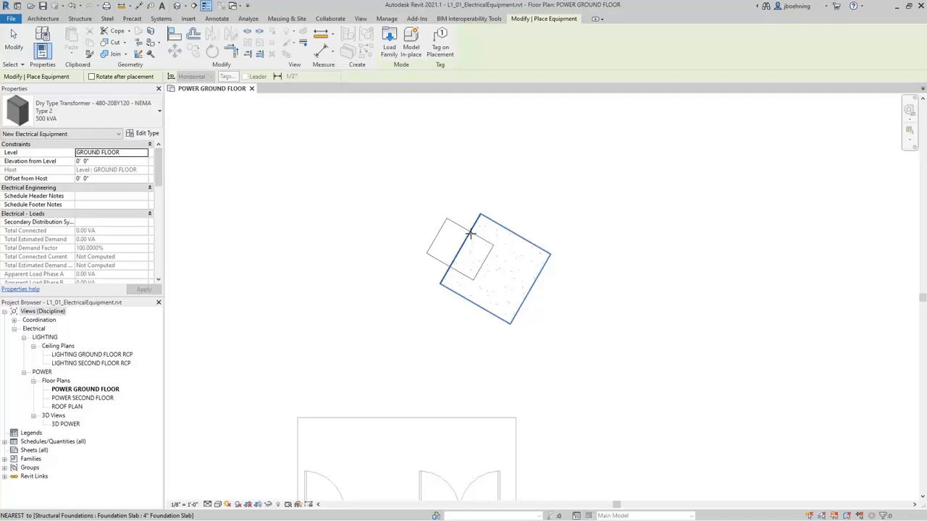
left_click(501, 253)
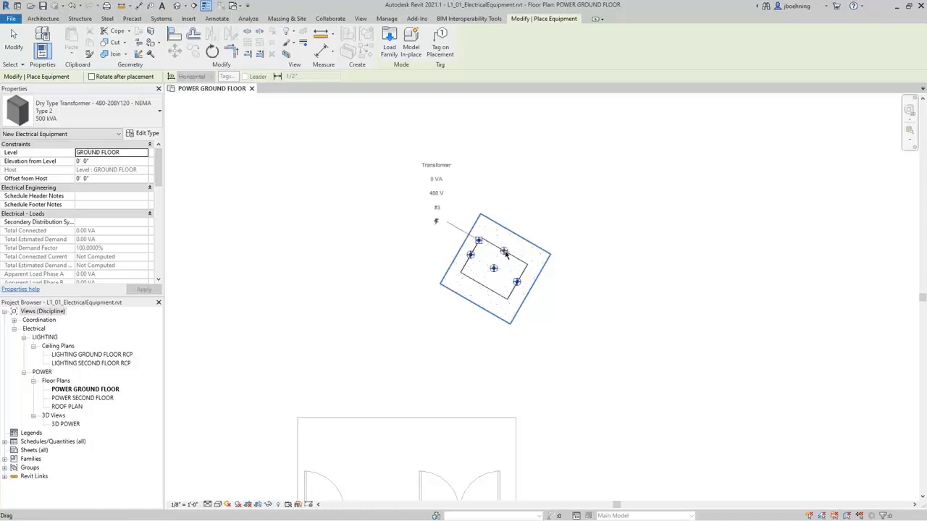
scroll(509, 253, "up", 1)
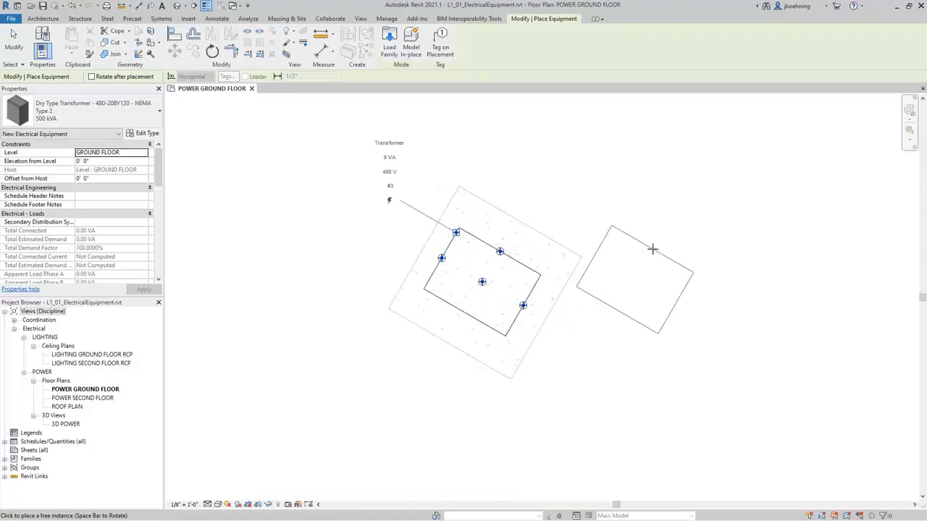
scroll(637, 250, "down", 1)
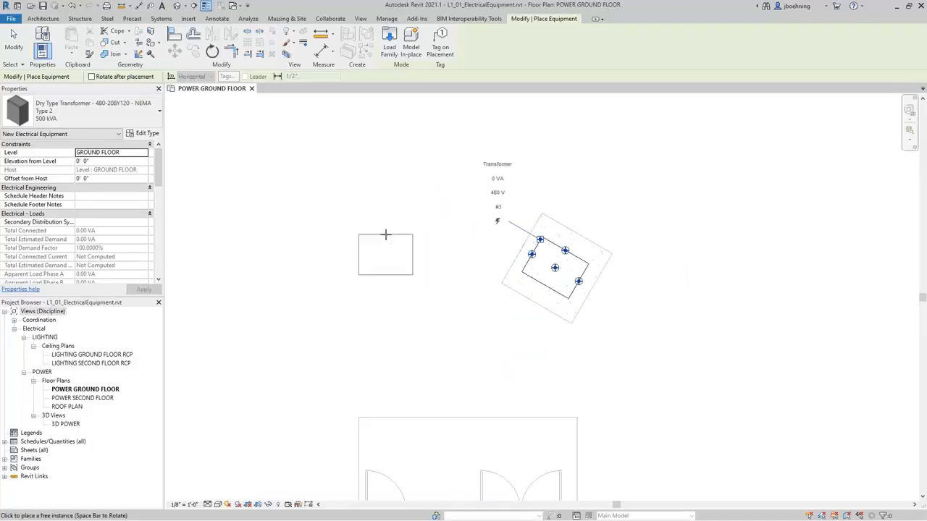
- Place a second 500 kVA transformer to the left of the slab using Rotate after placement at 45 degrees, and end placement
middle_click_drag(362, 239, 389, 255)
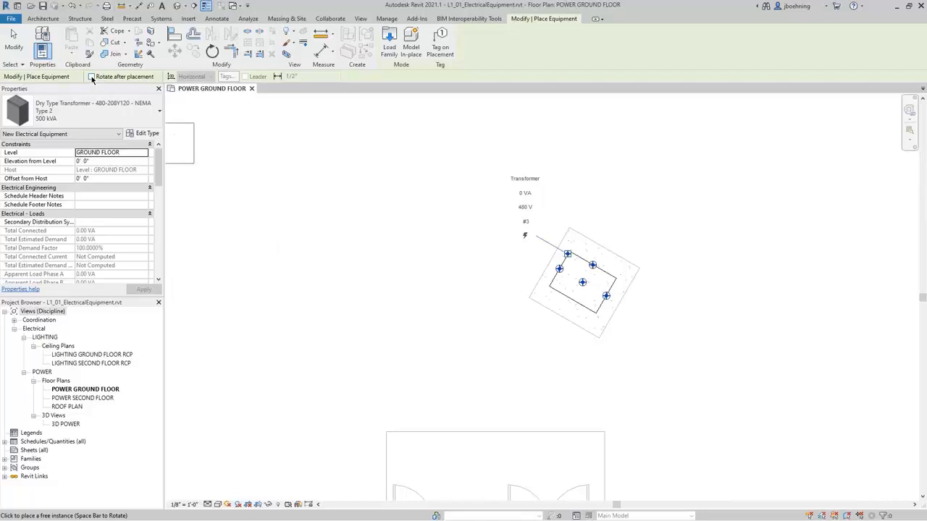
left_click(91, 76)
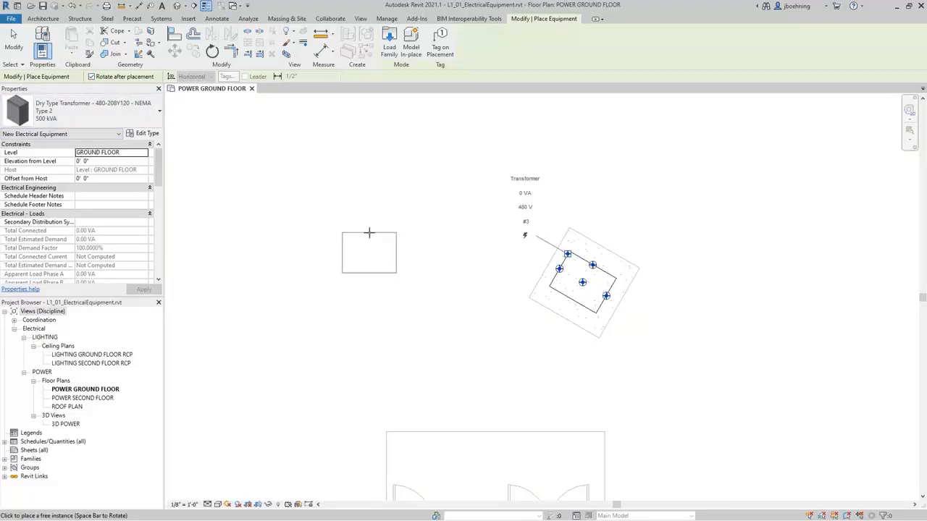
left_click(370, 232)
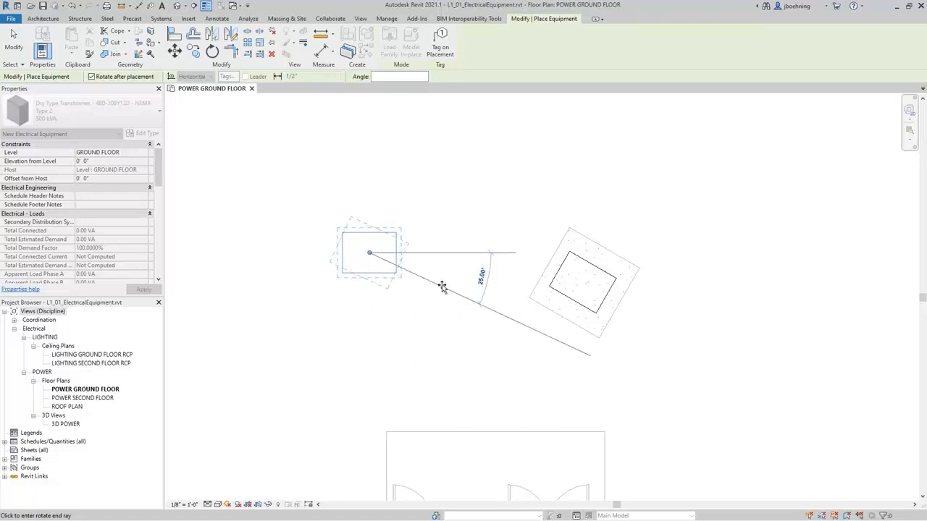
type("45")
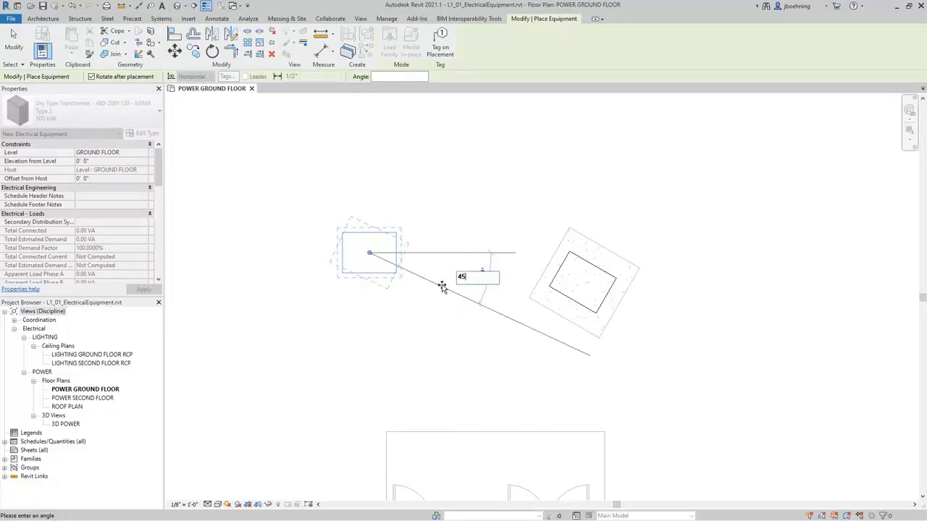
key("Return")
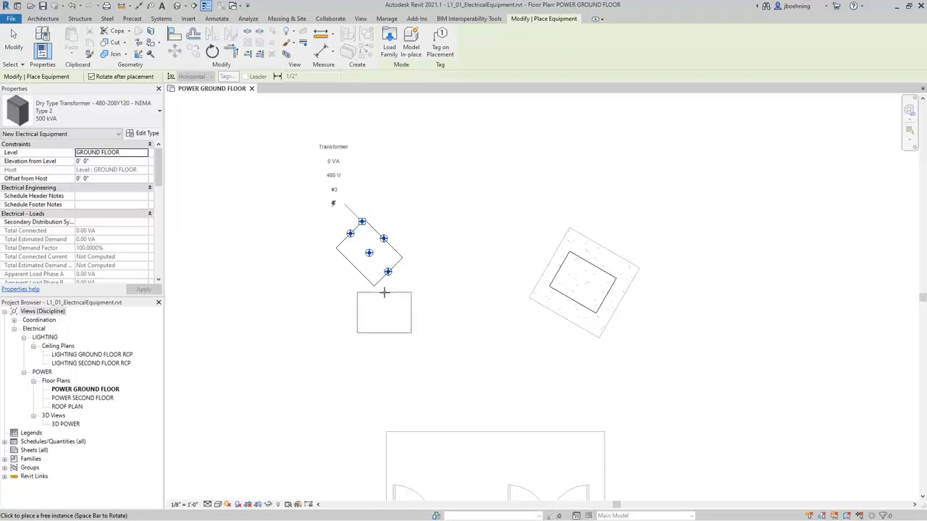
scroll(316, 285, "up", 2)
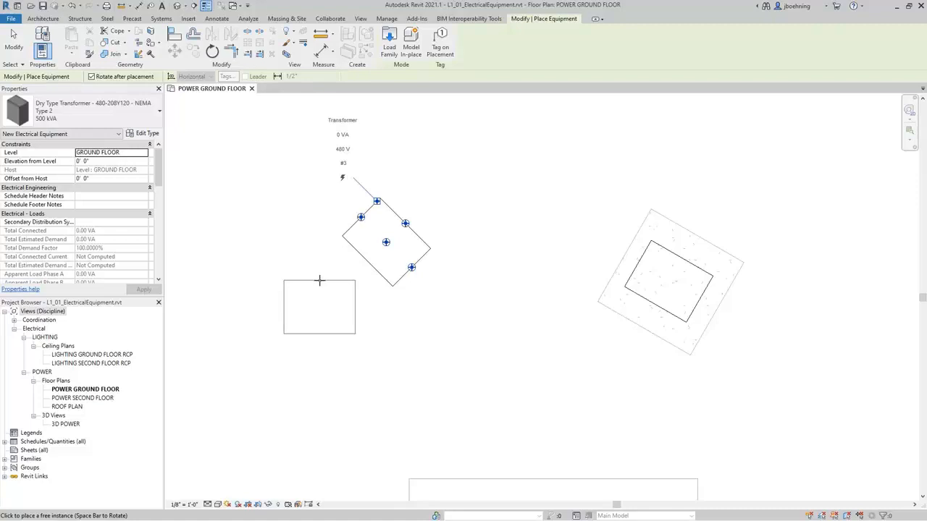
key("Escape")
key("Escape")
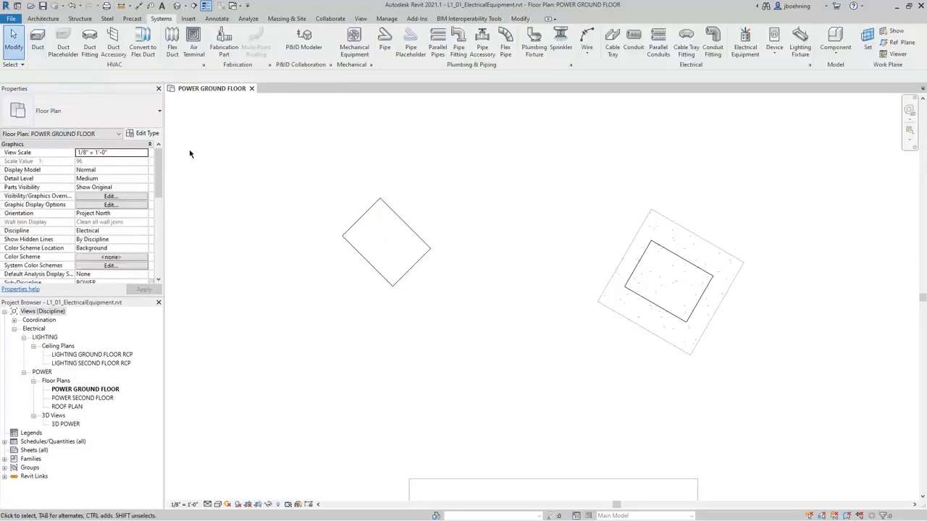
- Delete the second transformer, the one standing off the slab
middle_click_drag(267, 180, 296, 205)
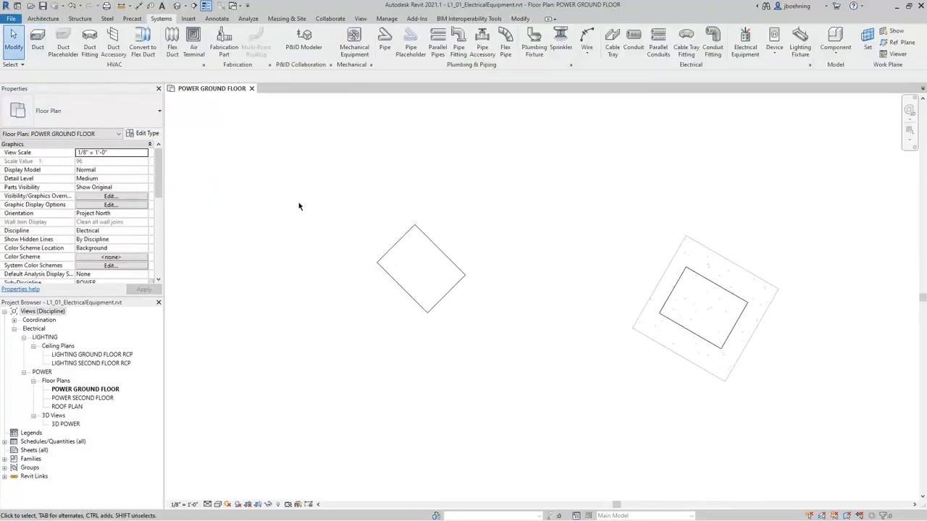
left_click(391, 242)
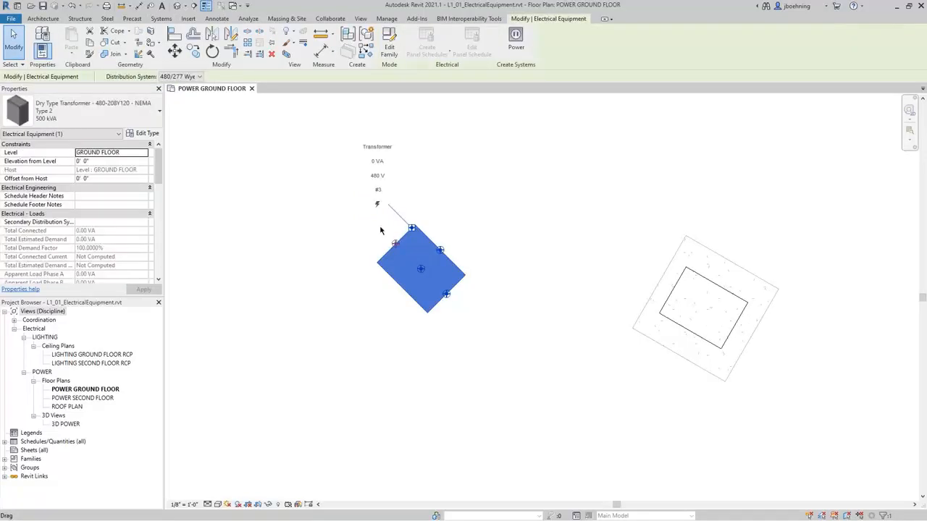
left_click(272, 54)
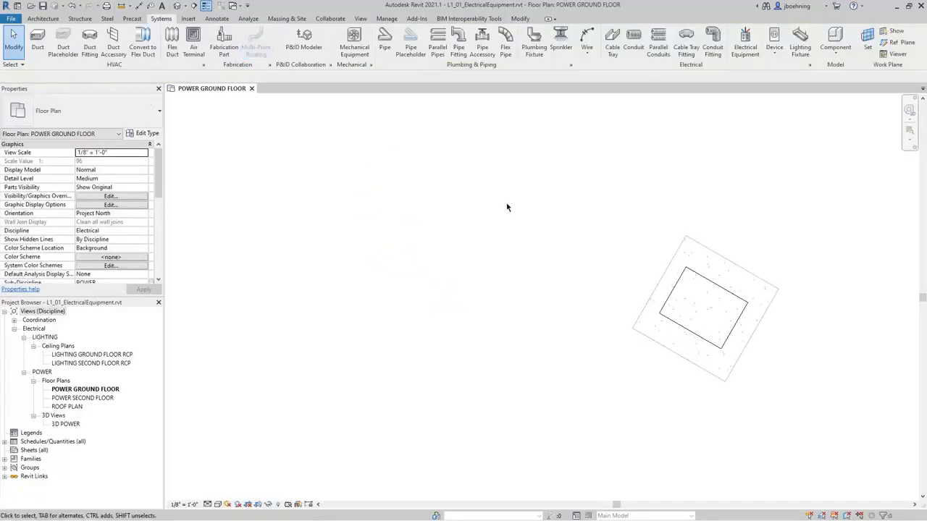
scroll(507, 207, "down", 2)
middle_click_drag(691, 354, 625, 267)
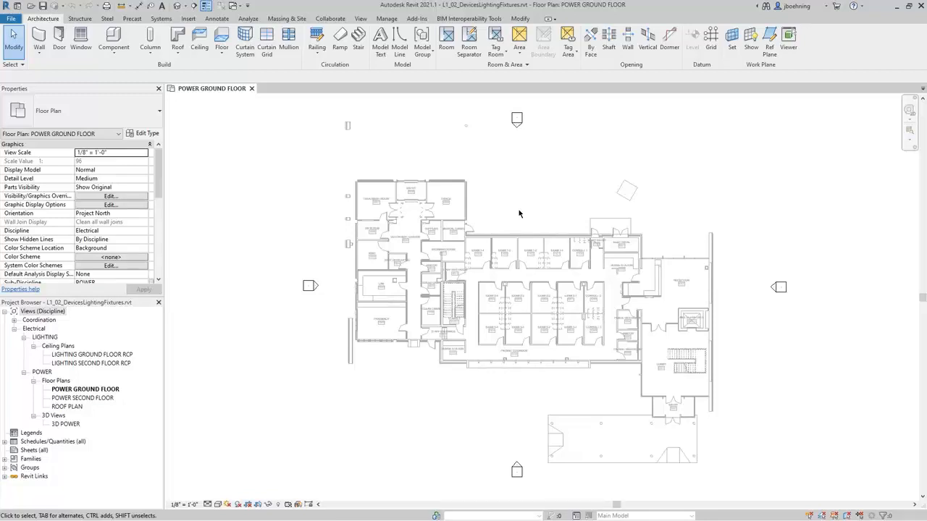
- Open the LIGHTING GROUND FLOOR RCP ceiling plan and show the rooms with ceiling grids up close
double_click(94, 355)
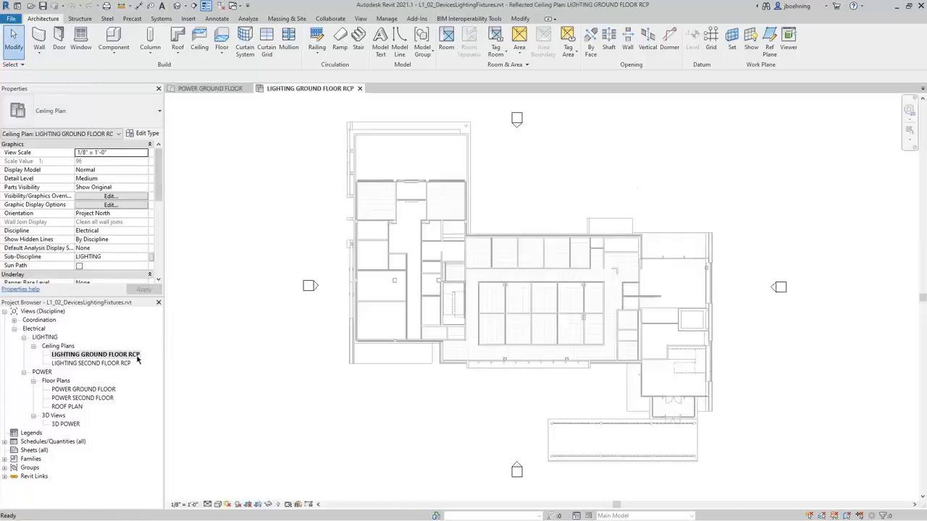
scroll(489, 259, "up", 5)
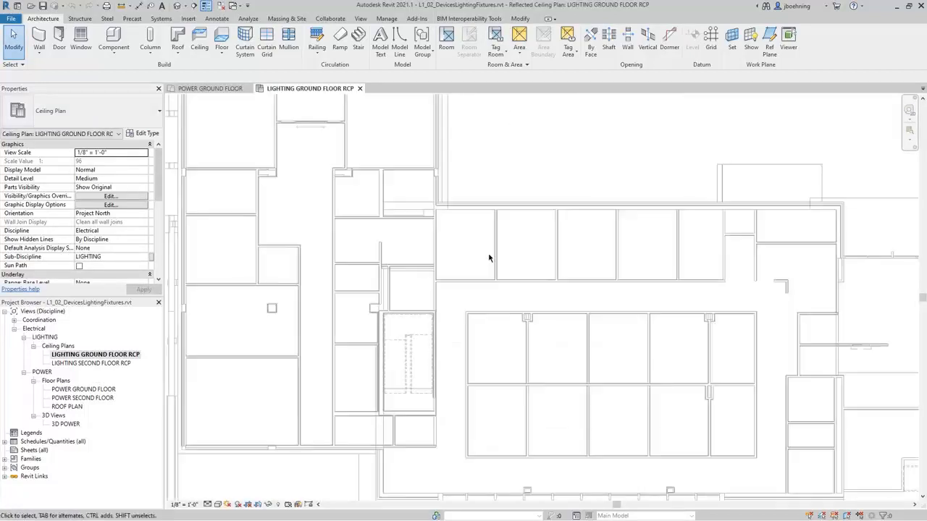
middle_click_drag(528, 185, 478, 198)
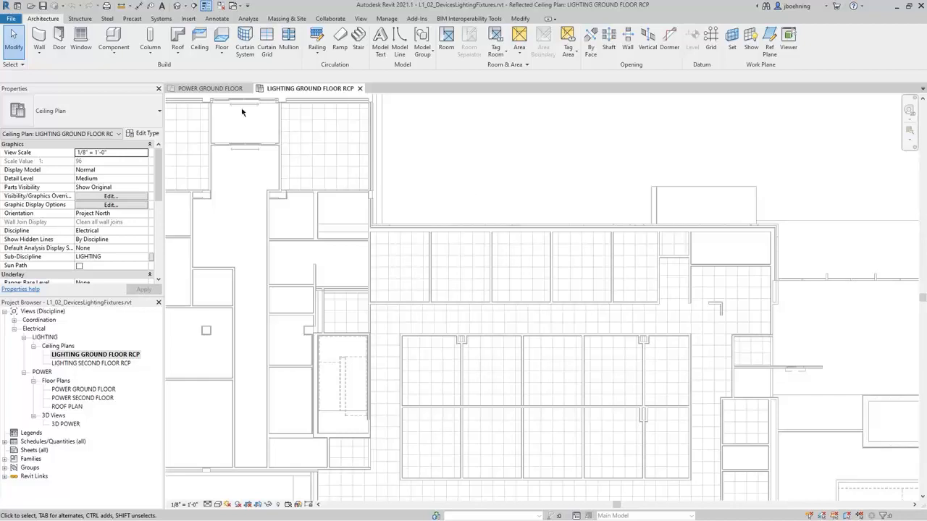
- Start placing a lighting fixture and choose the Plain Recessed Lighting Fixture type 2x4 - 120, filtering the types by 2x4
left_click(161, 20)
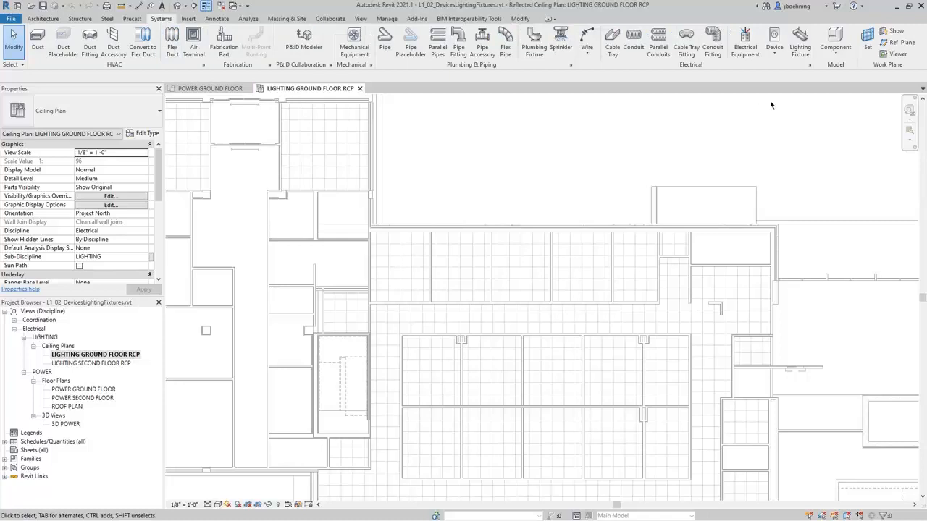
left_click(800, 48)
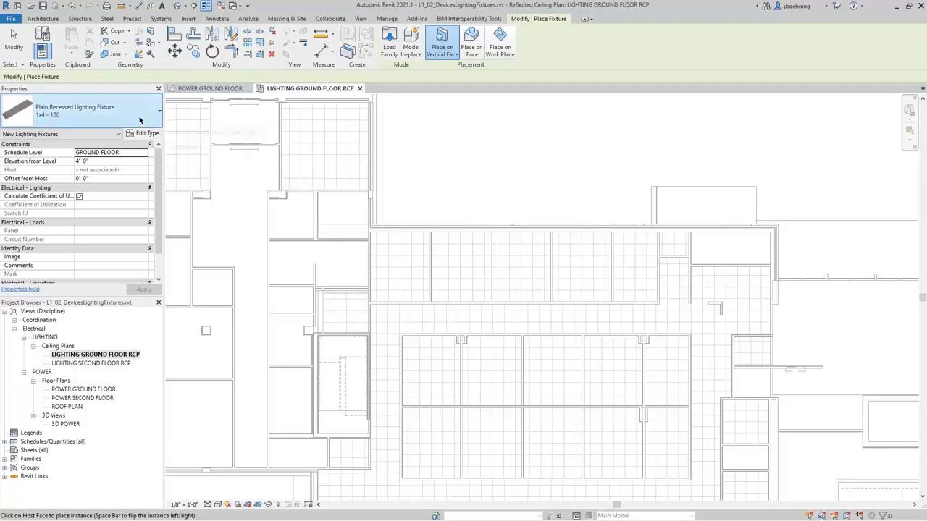
left_click(140, 120)
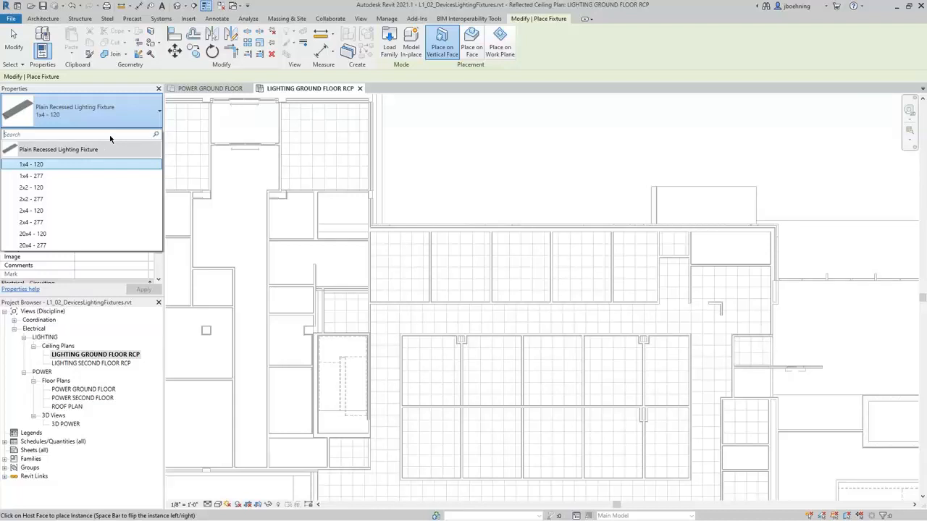
type("lighting")
type("2")
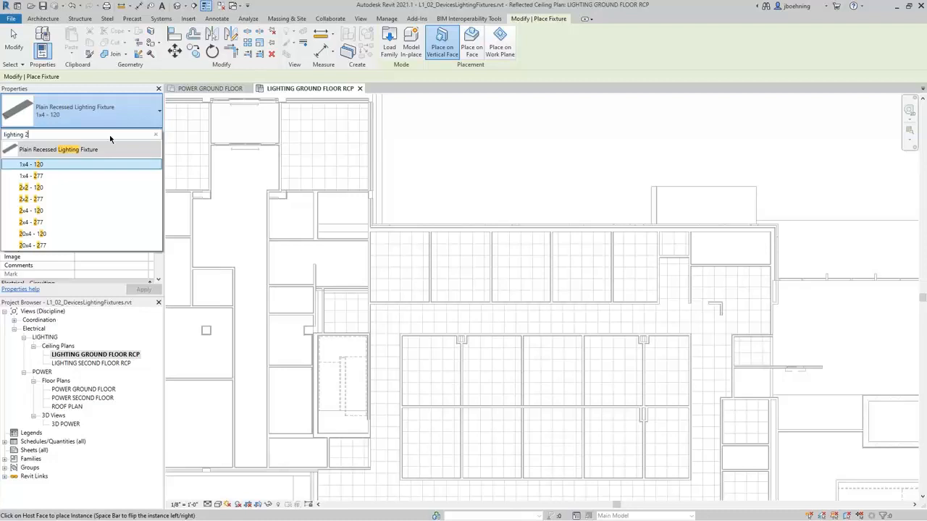
type("x4")
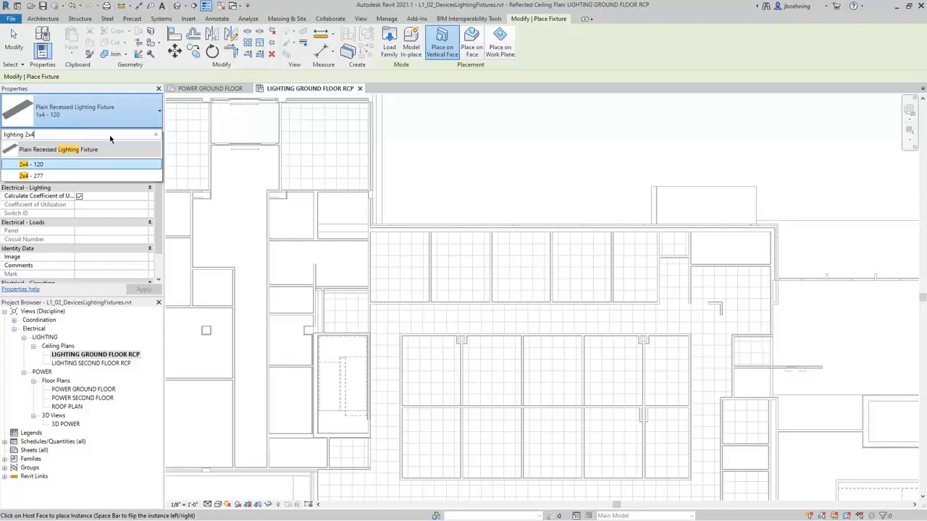
type("-")
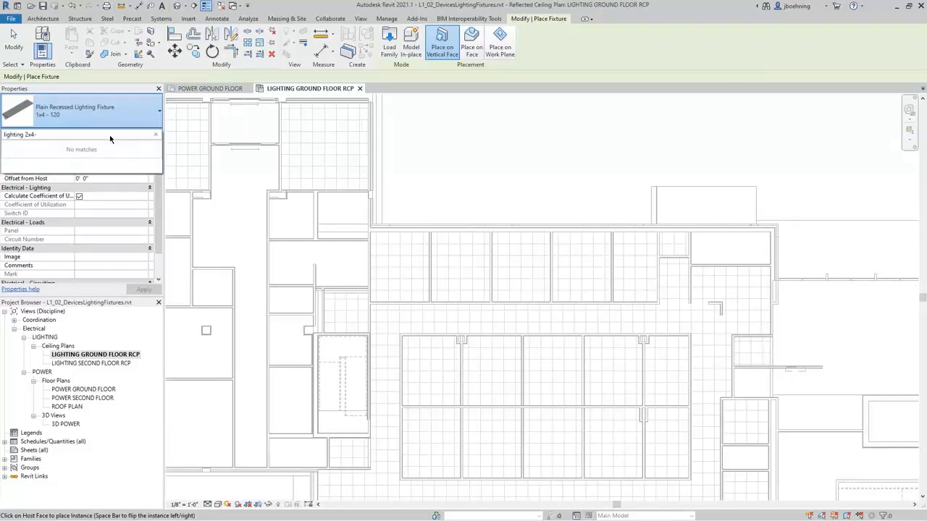
key("BackSpace")
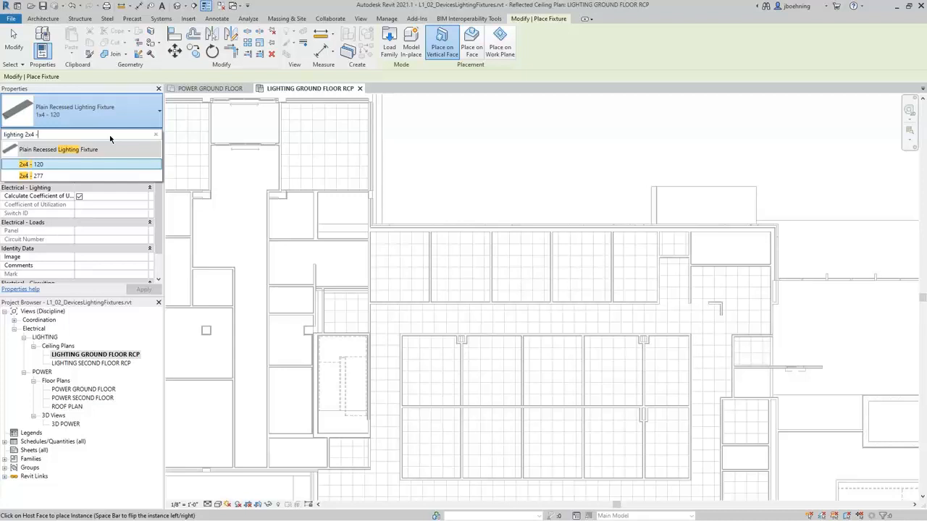
key("BackSpace")
key("BackSpace")
key("BackSpace")
key("BackSpace")
key("BackSpace")
key("BackSpace")
key("BackSpace")
key("BackSpace")
key("BackSpace")
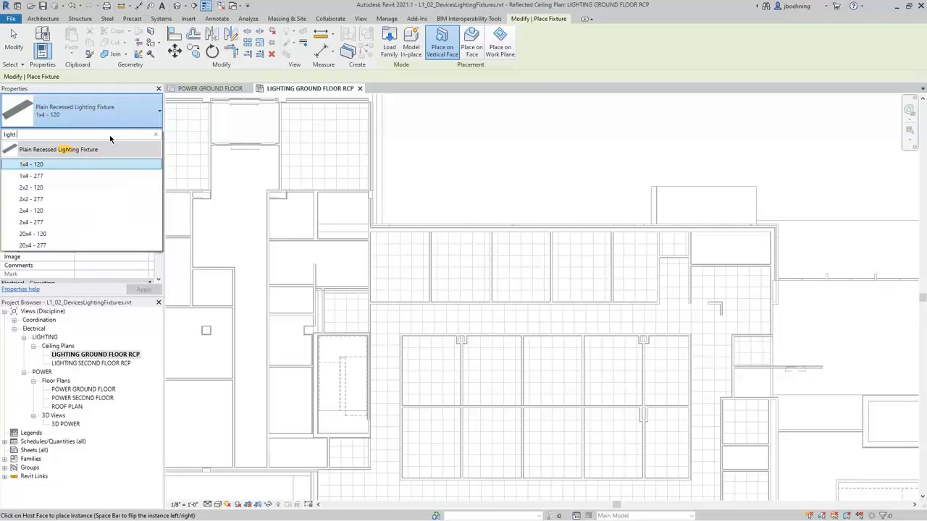
type("2x4")
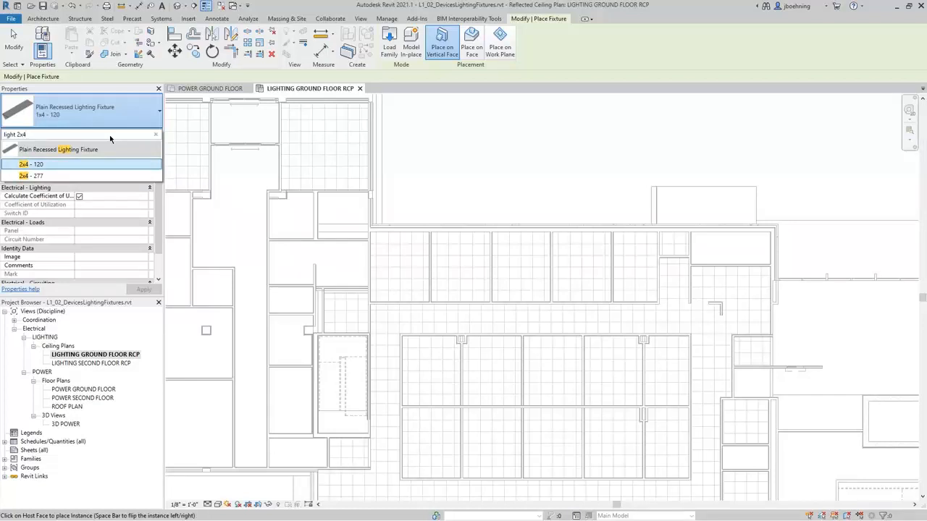
left_click(48, 165)
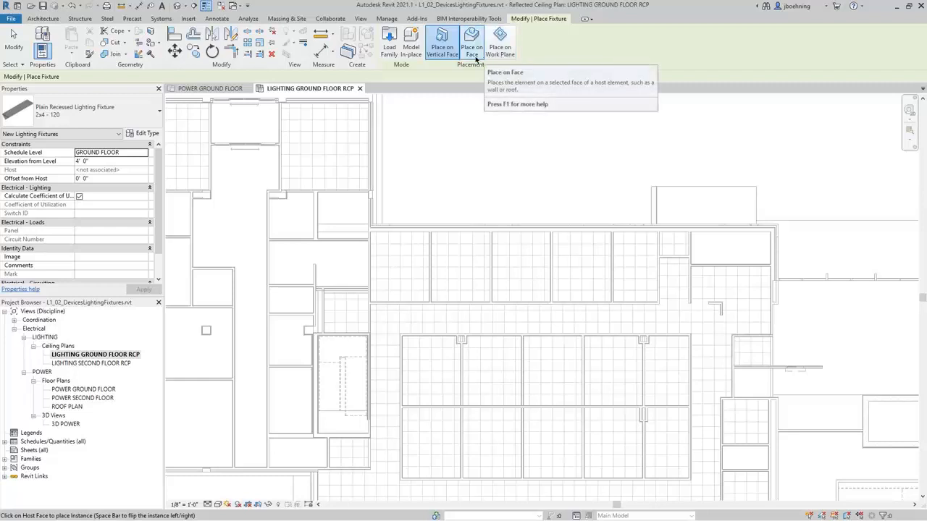
- Use Place on Face to put two 2x4 fixtures, one above the other on the ceiling grid, in the upper row's first room
left_click(475, 50)
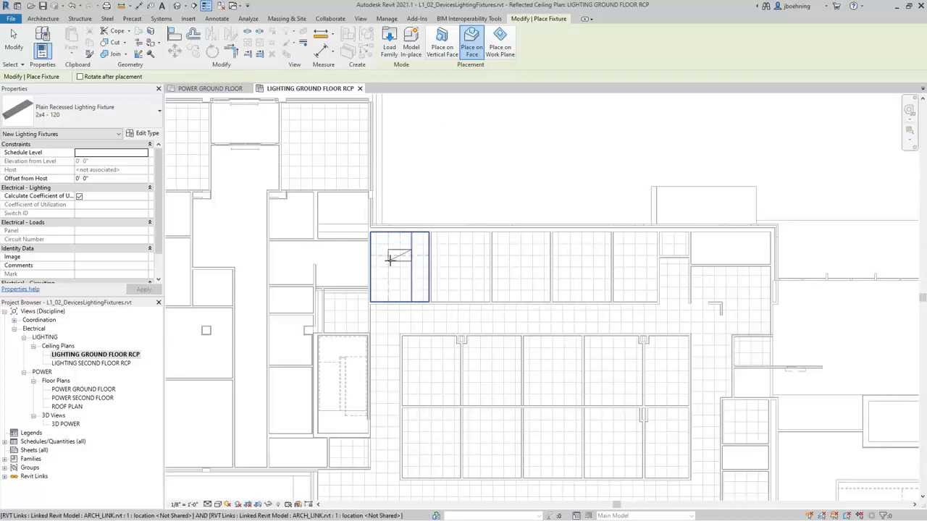
scroll(389, 260, "up", 4)
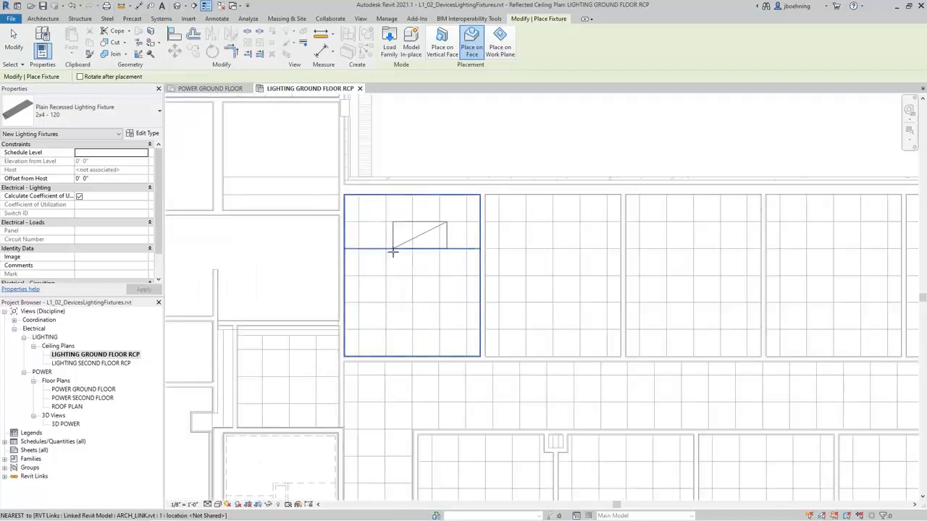
left_click(386, 251)
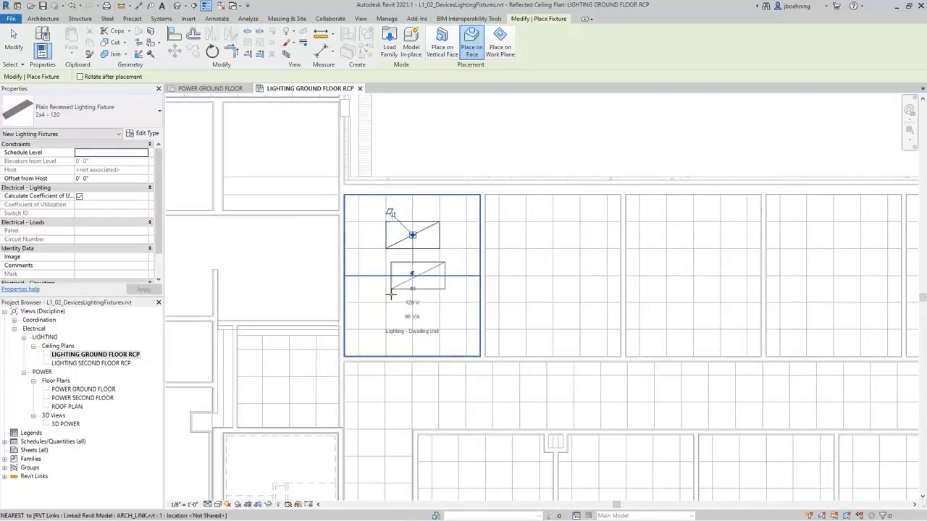
left_click(385, 329)
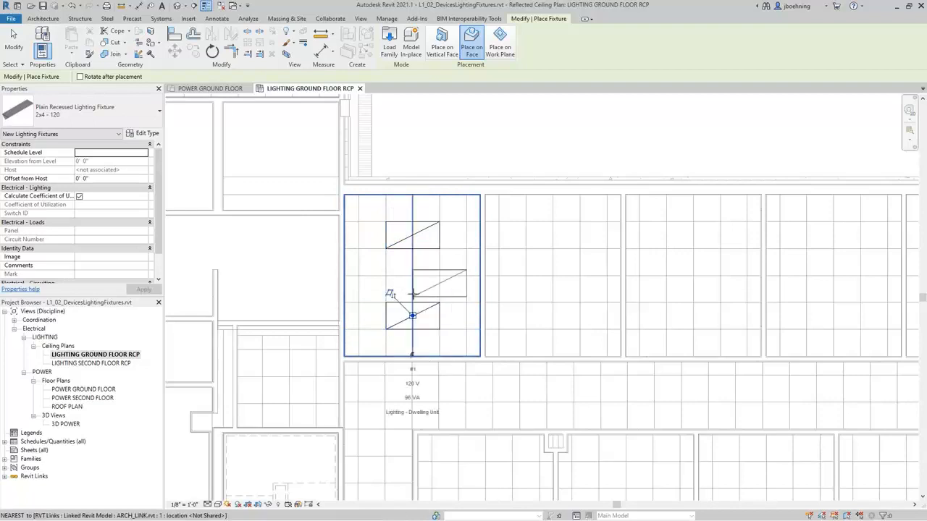
- Place two more 2x4 fixtures in the second room, matching the grid layout of the first room, and end placement
middle_click_drag(413, 290, 479, 295)
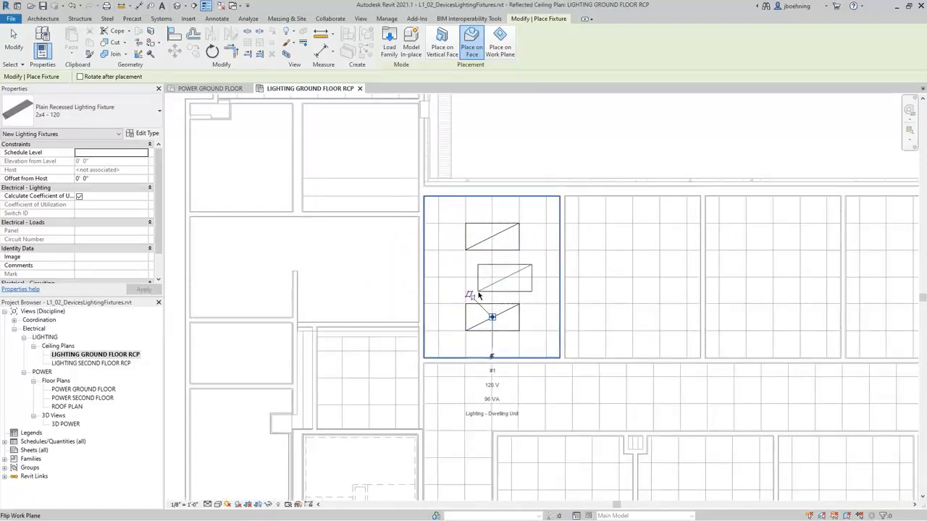
scroll(477, 295, "up", 1)
scroll(477, 296, "up", 1)
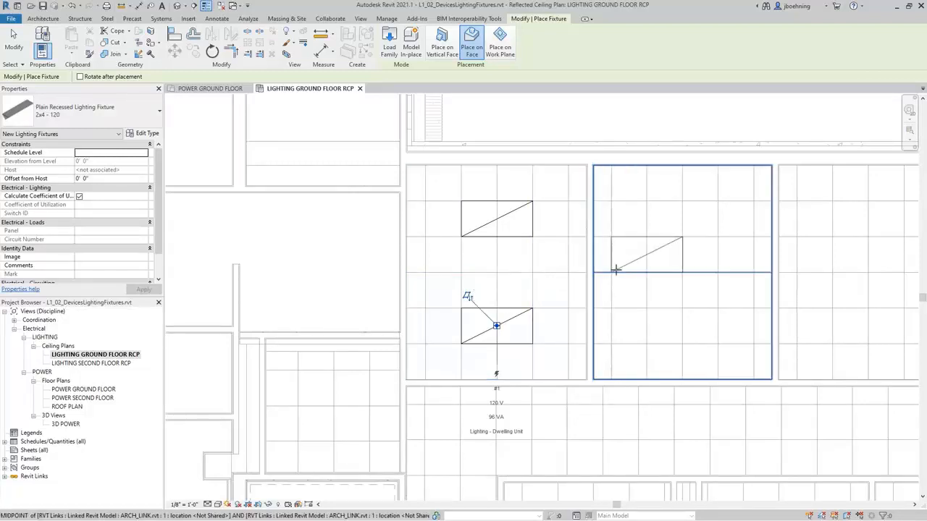
left_click(645, 239)
left_click(645, 345)
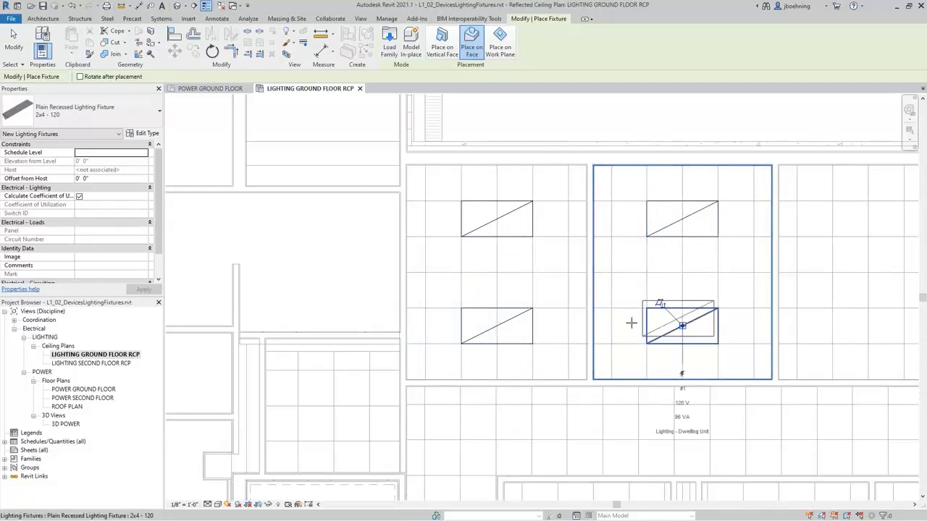
middle_click_drag(626, 293, 499, 297)
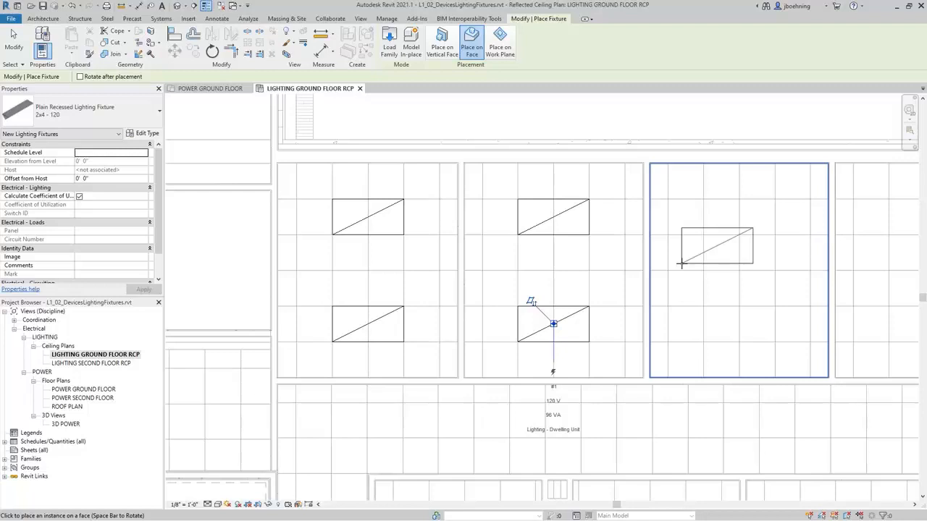
left_click(20, 57)
- Examine the properties of the upper lighting fixture in the first room, including its elevation and host
middle_click_drag(309, 251, 418, 286)
scroll(418, 285, "up", 3)
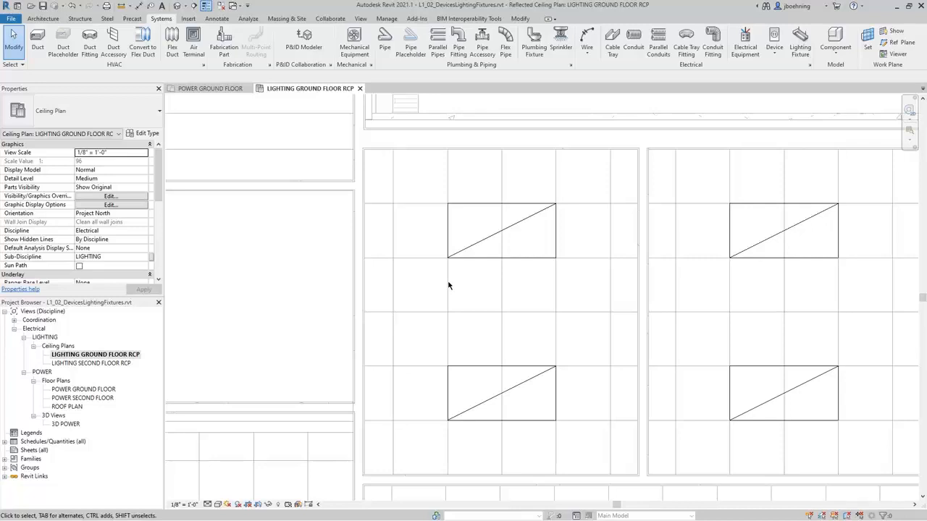
left_click(491, 263)
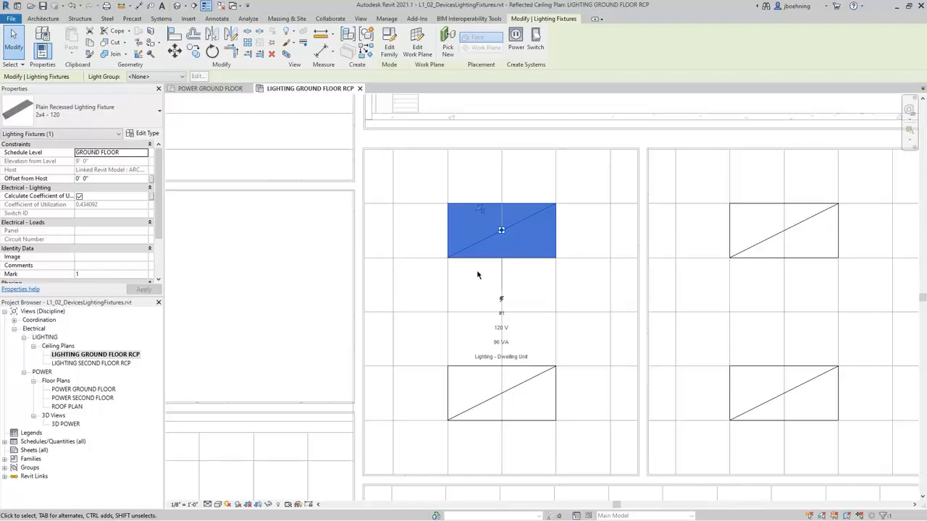
key("Escape")
- Compare the Average Estimated Illumination of the first room's space with that of the third room, which has no fixtures
scroll(477, 274, "down", 3)
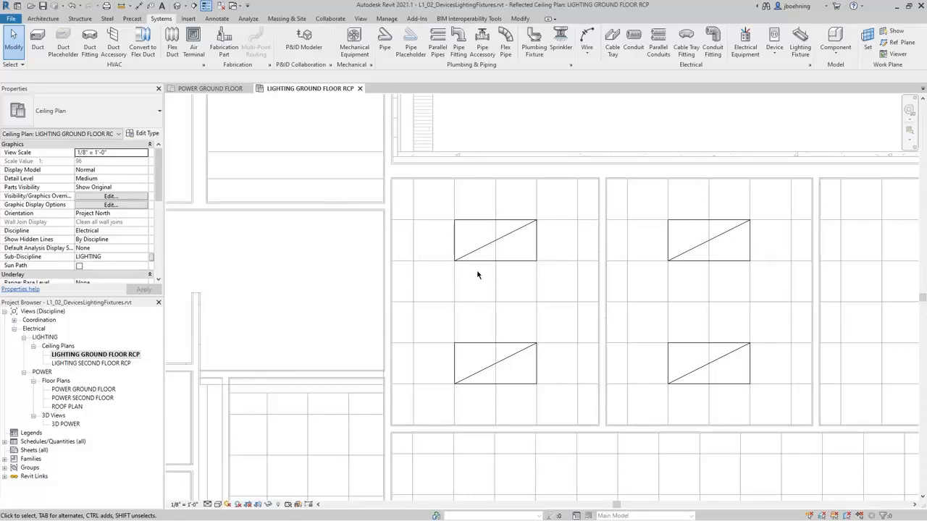
left_click(515, 281)
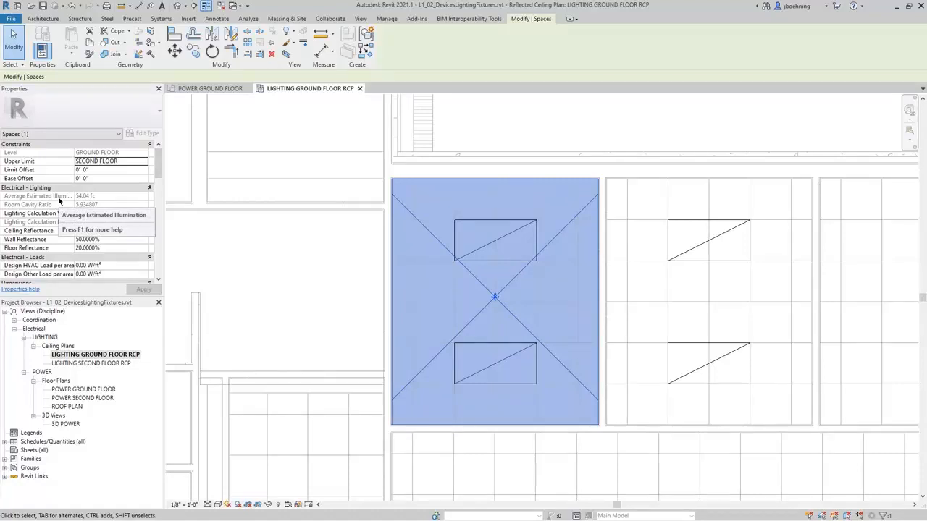
scroll(261, 283, "down", 2)
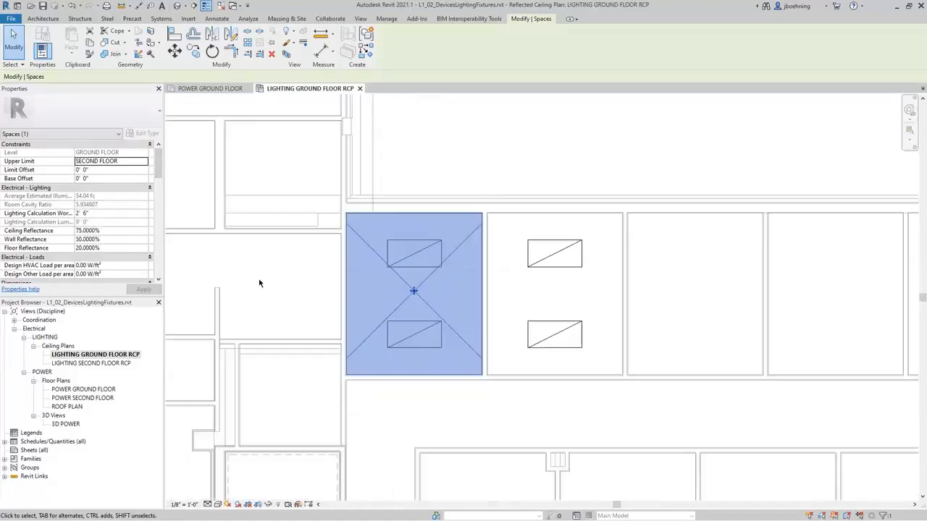
left_click(689, 286)
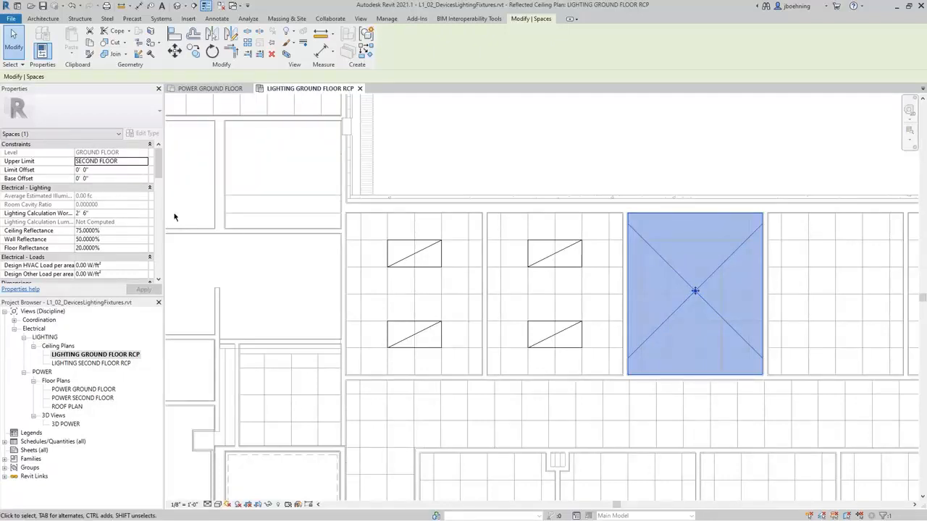
left_click(360, 232)
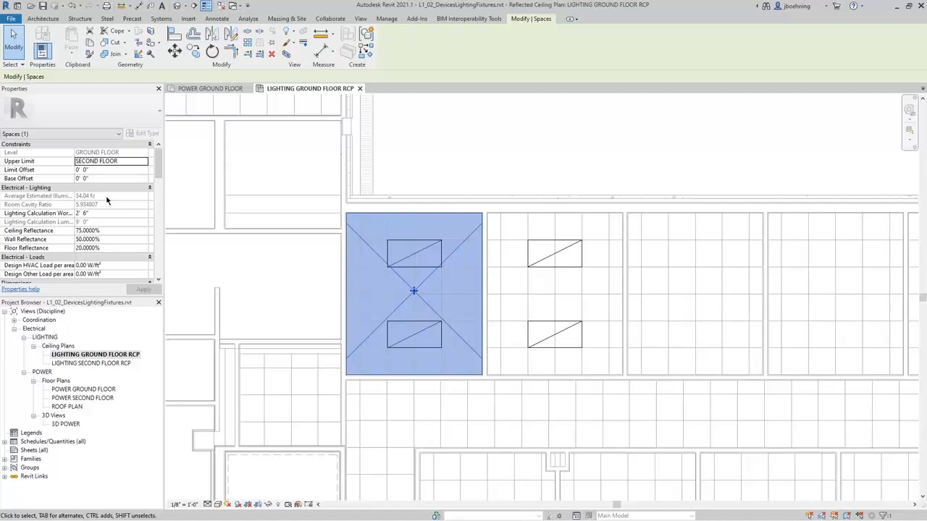
left_click(423, 187)
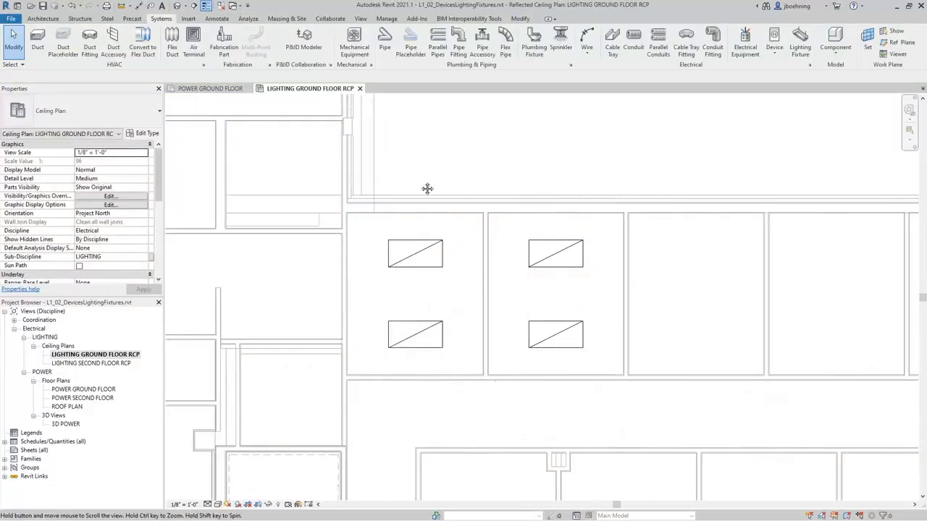
- Draw a vertical building section through the first room beside its fixtures, from the corridor to beyond the exterior wall, looking toward the fixtures
middle_click_drag(427, 189, 461, 200)
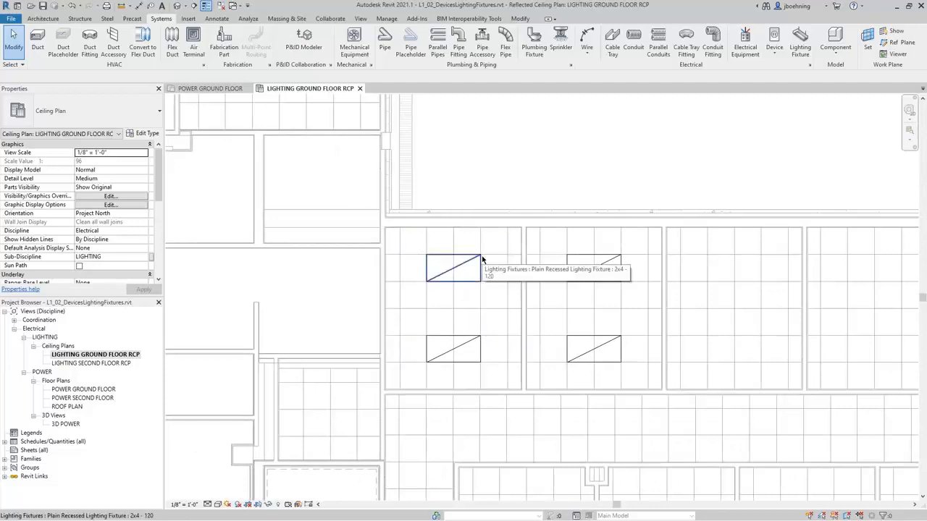
left_click(193, 5)
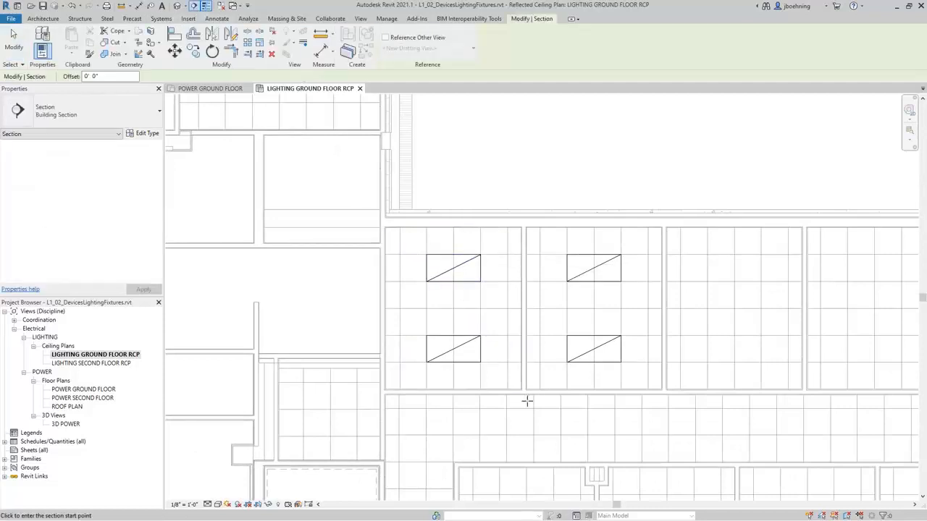
left_click(500, 403)
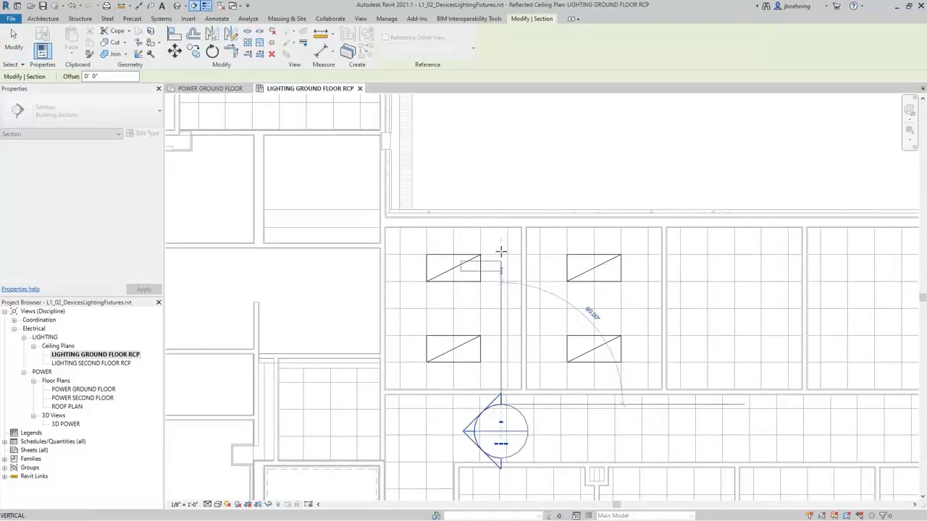
left_click(499, 204)
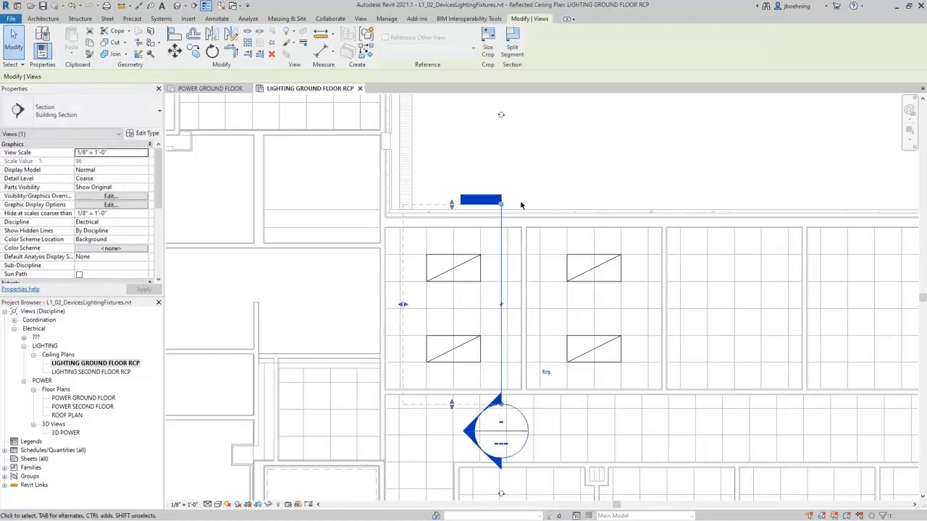
key("Escape")
- Open the new section's view and examine how a recessed fixture sits in the ceiling relative to the room's space
double_click(474, 423)
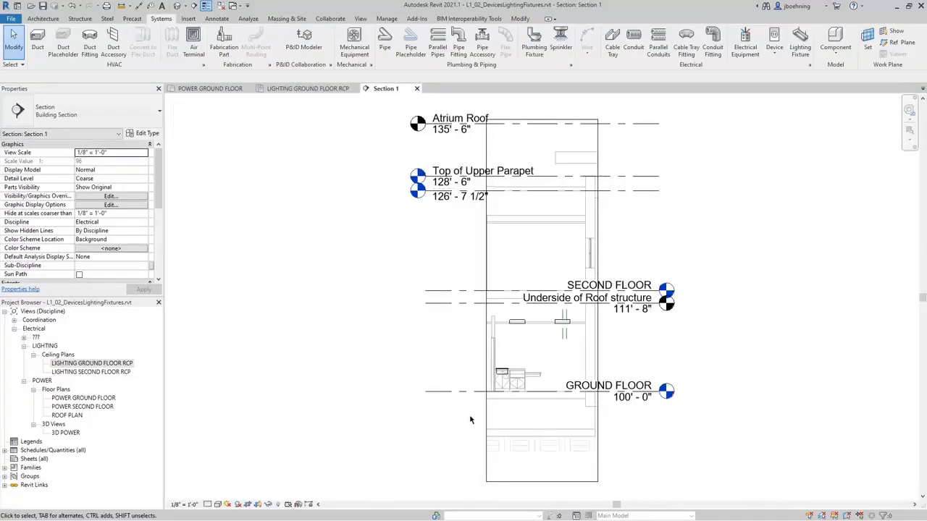
scroll(518, 358, "up", 4)
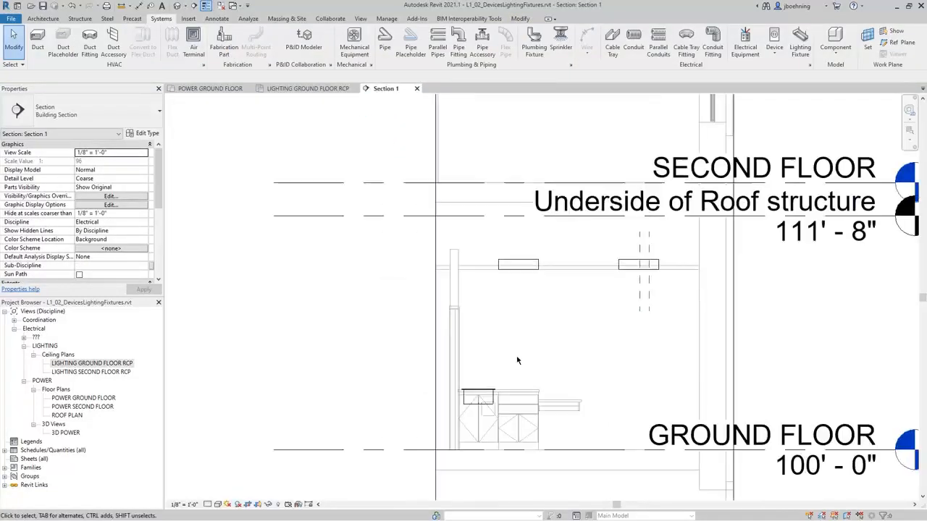
left_click(526, 269)
scroll(520, 267, "up", 2)
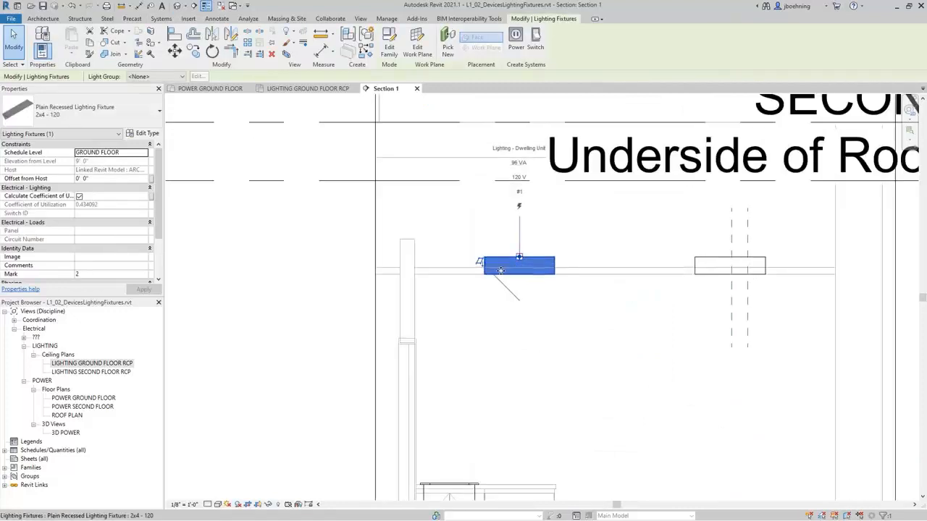
scroll(502, 273, "down", 1)
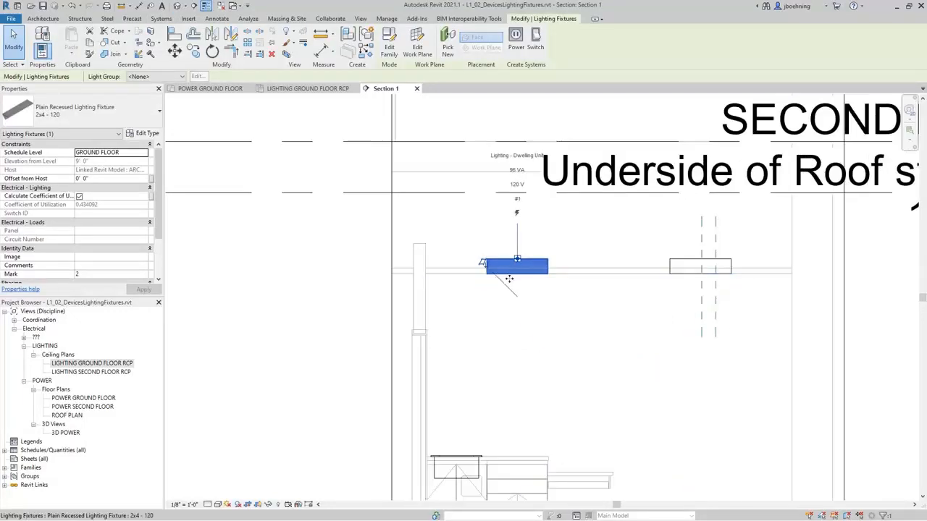
left_click(479, 280)
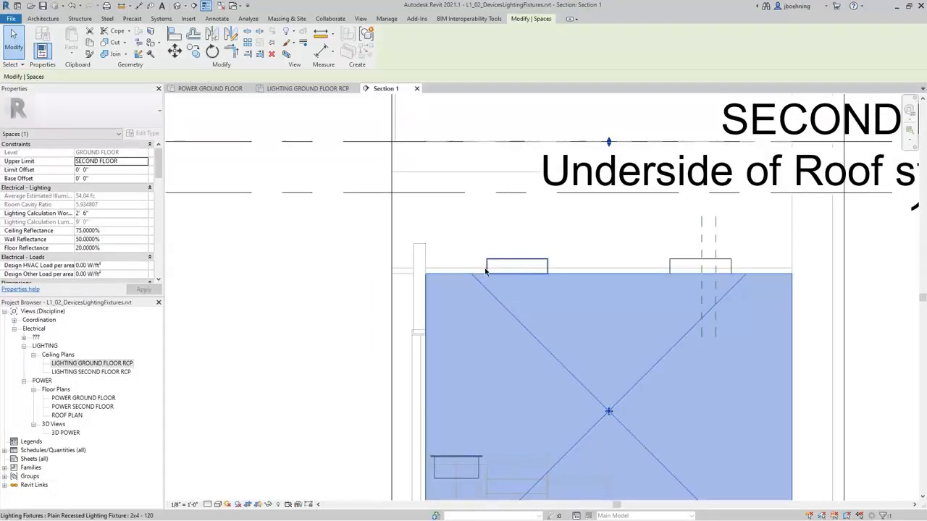
- Open the recessed 2x4 fixture's family for editing from the section and enable its Room Calculation Point
left_click(465, 255)
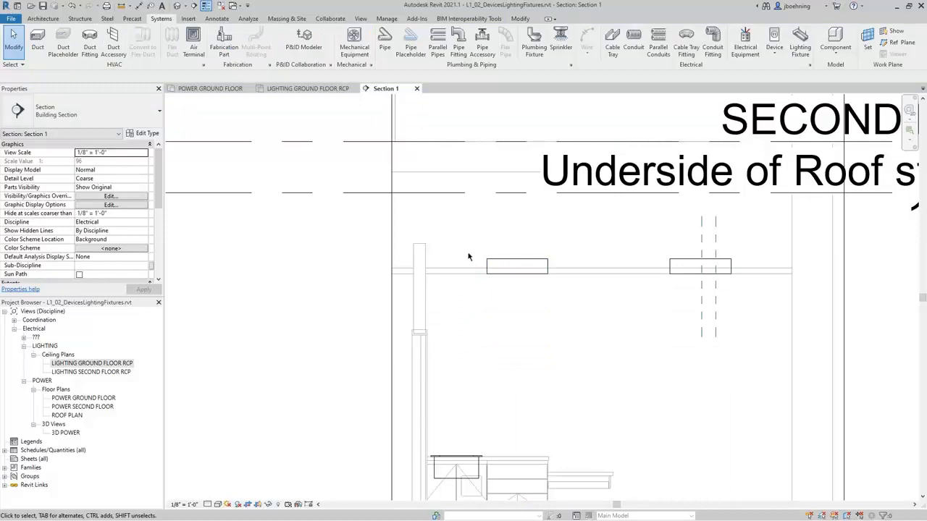
left_click(487, 262)
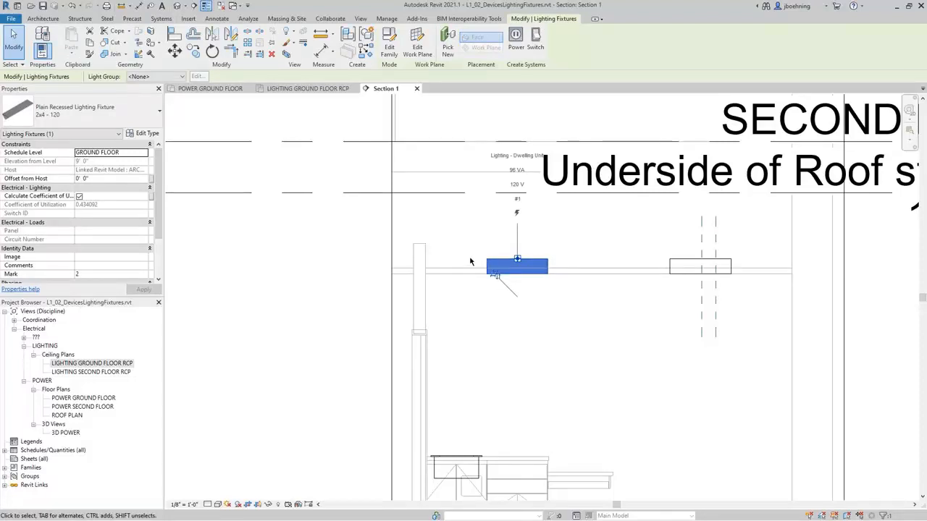
left_click(390, 51)
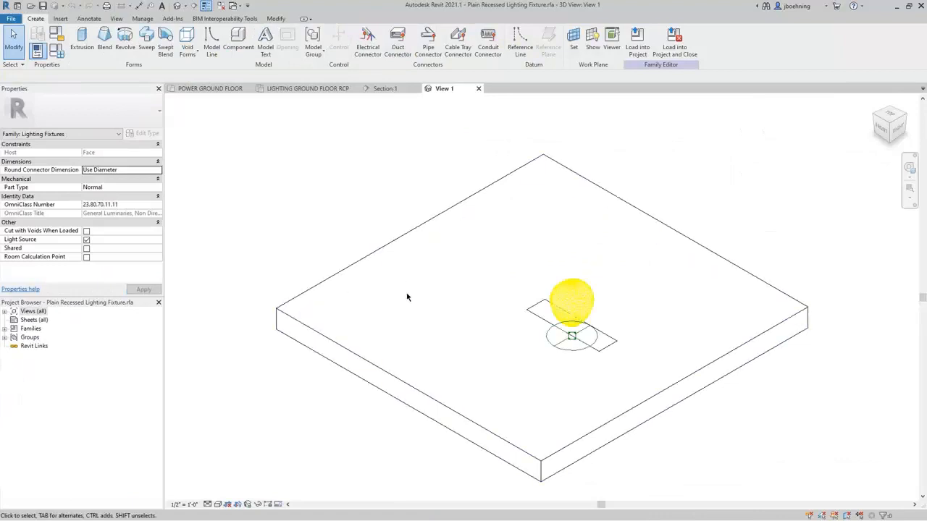
scroll(619, 357, "up", 3)
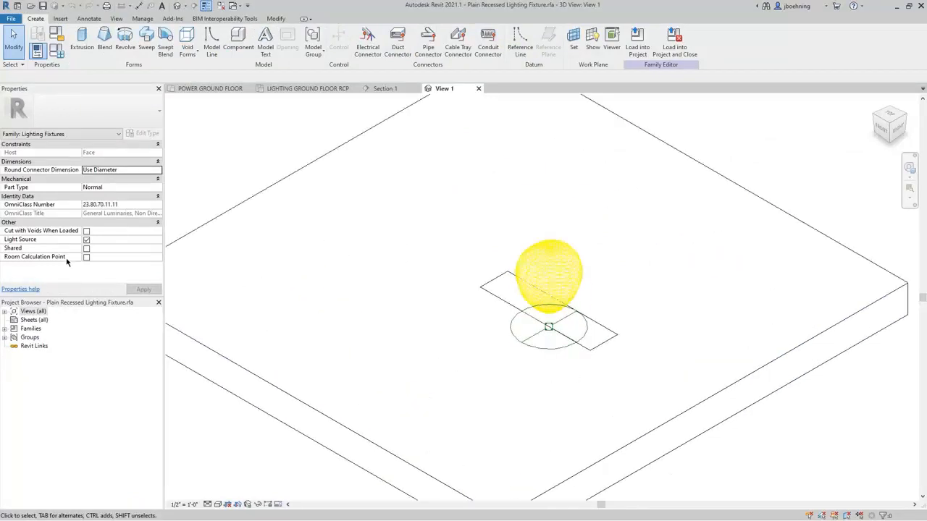
mouse_move(67, 262)
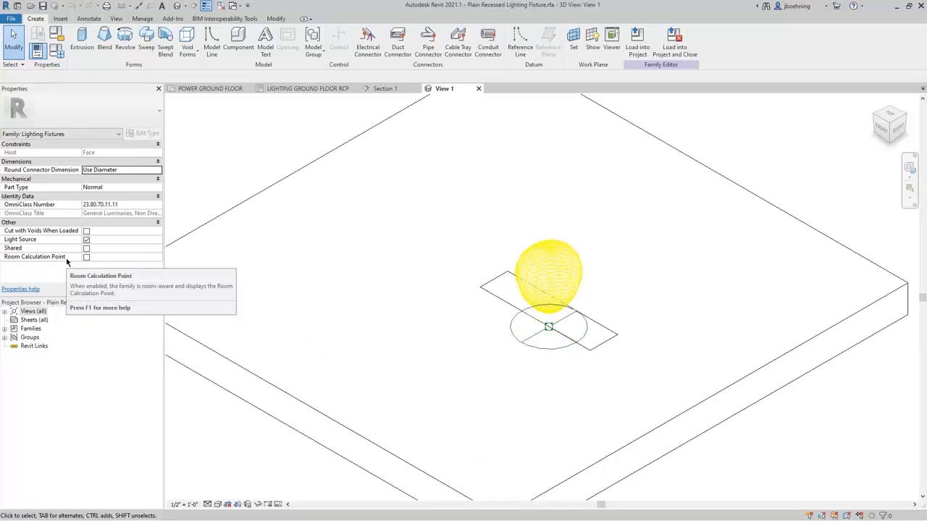
left_click(86, 257)
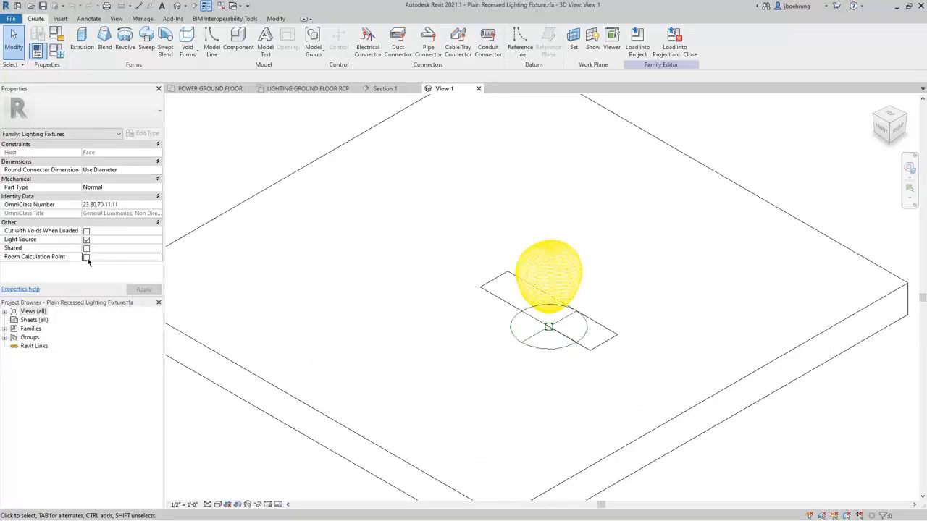
left_click(86, 257)
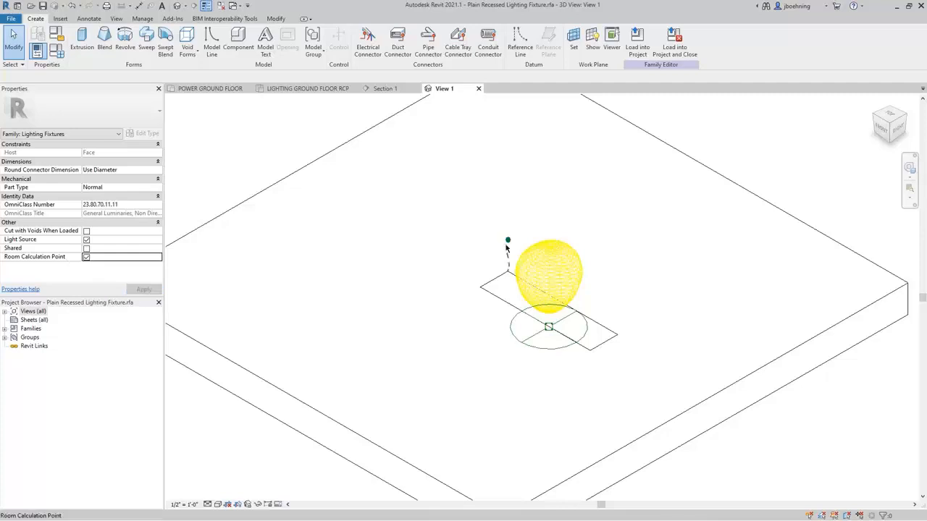
- Examine the room calculation point's position relative to the light source and fixture outline from several 3D angles
left_click(507, 243)
scroll(487, 253, "up", 3)
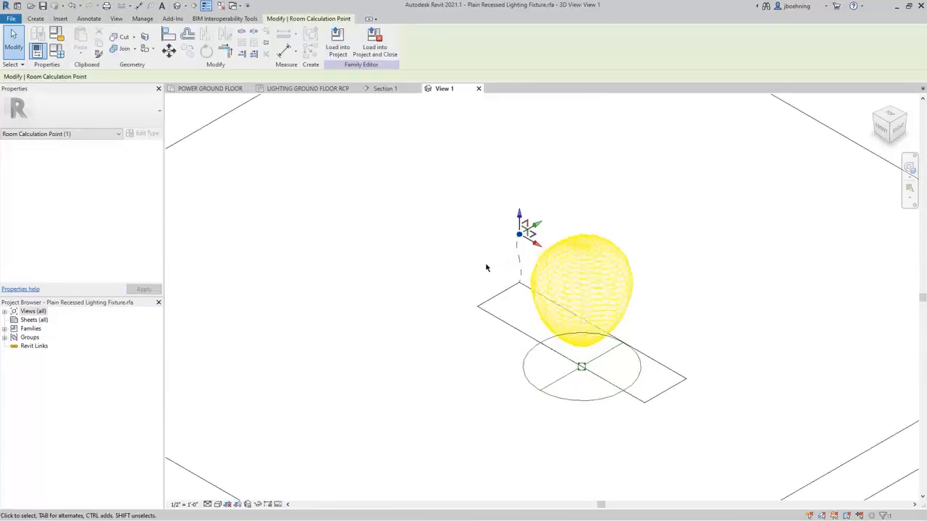
scroll(486, 268, "down", 4)
middle_click_drag(424, 356, 559, 268, "shift")
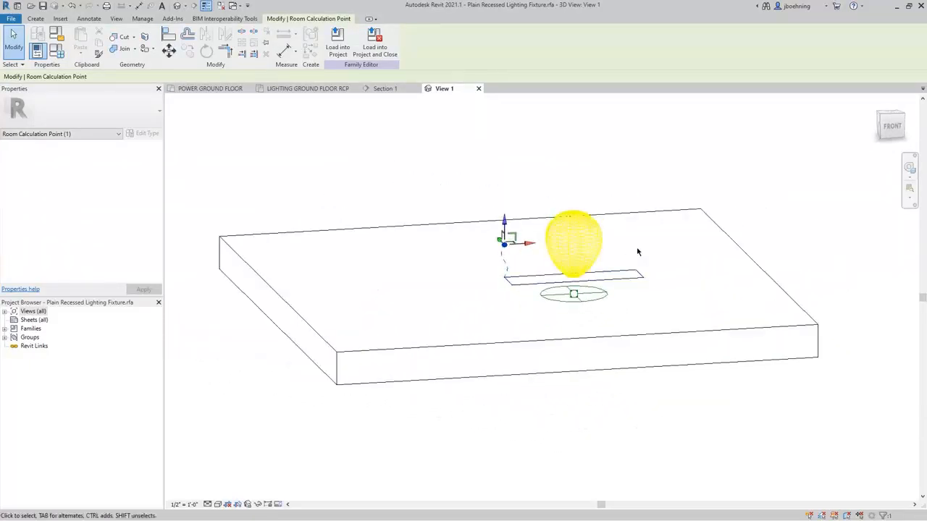
left_click(598, 253)
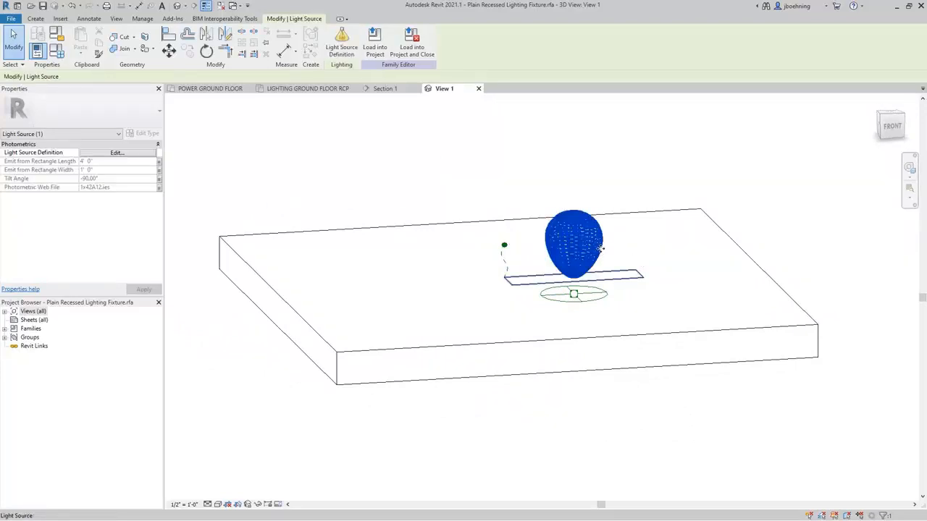
left_click(505, 247)
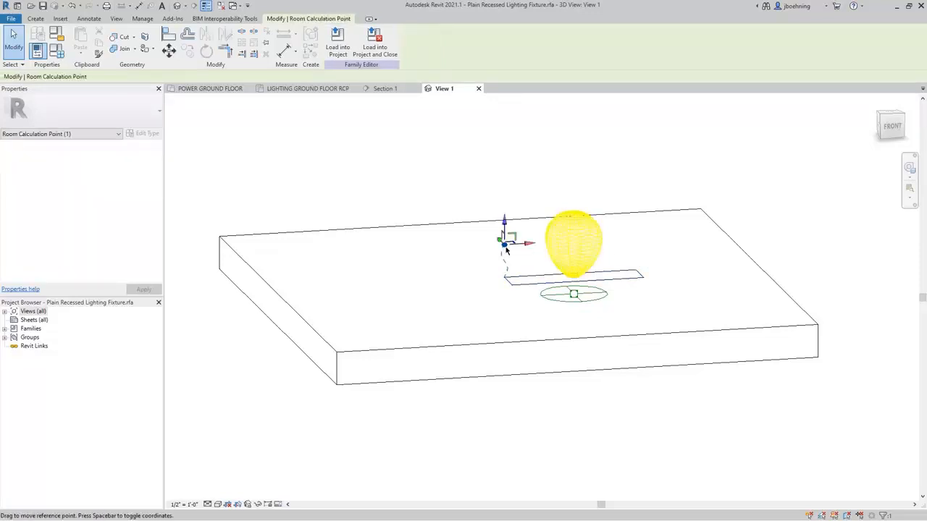
middle_click_drag(688, 302, 614, 358, "shift")
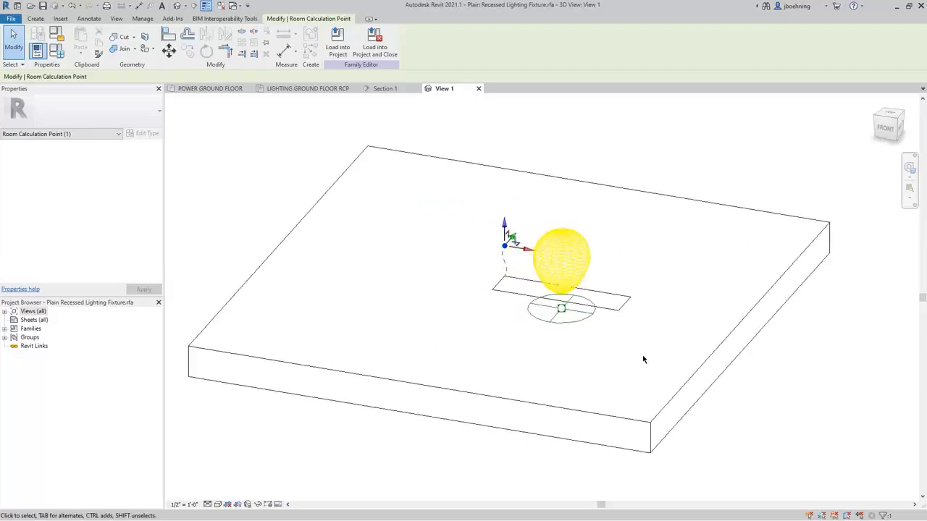
left_click(642, 352)
middle_click_drag(650, 334, 598, 374, "shift")
scroll(480, 344, "up", 2)
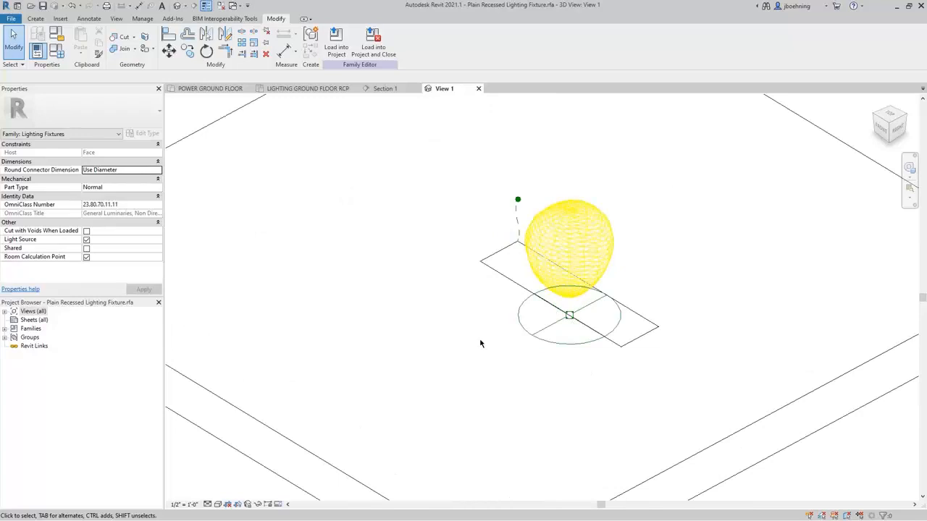
middle_click_drag(472, 338, 509, 330, "shift")
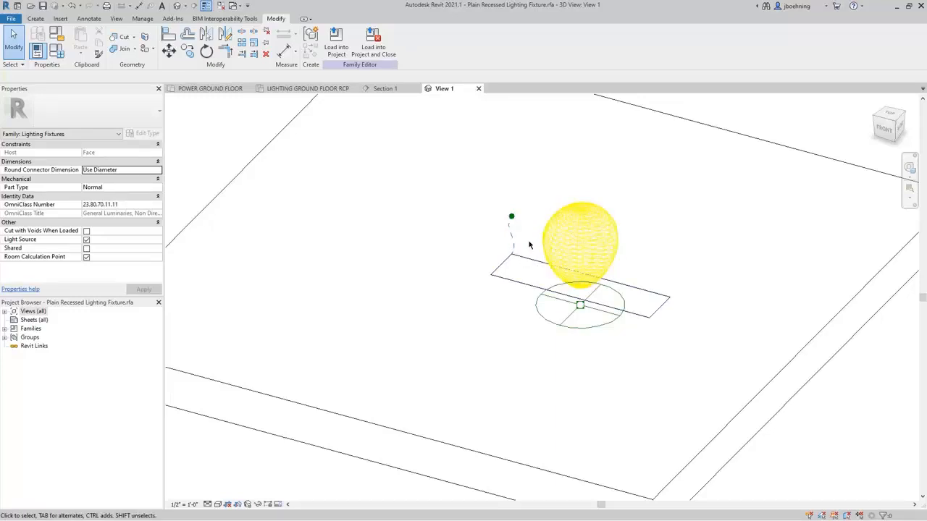
- Move the room calculation point vertically farther above the recessed fixture's outline
left_click(513, 246)
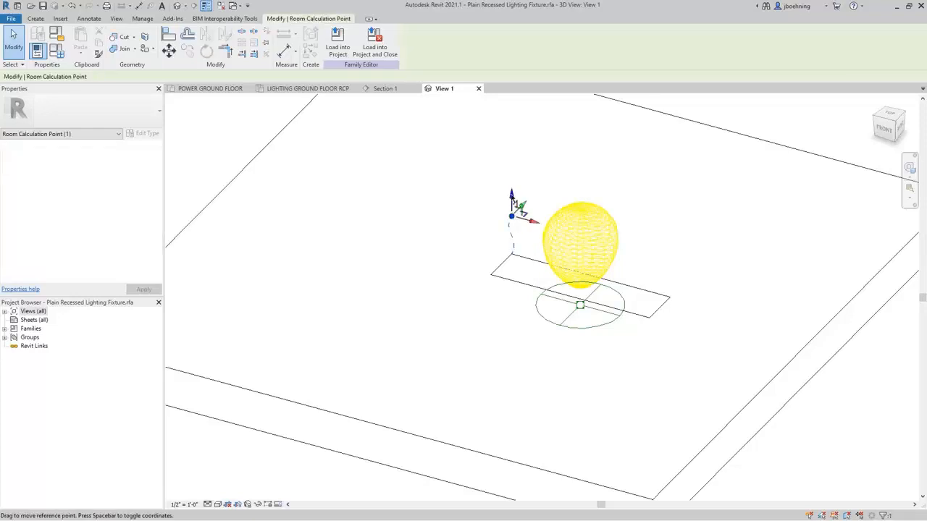
left_click_drag(511, 196, 511, 159)
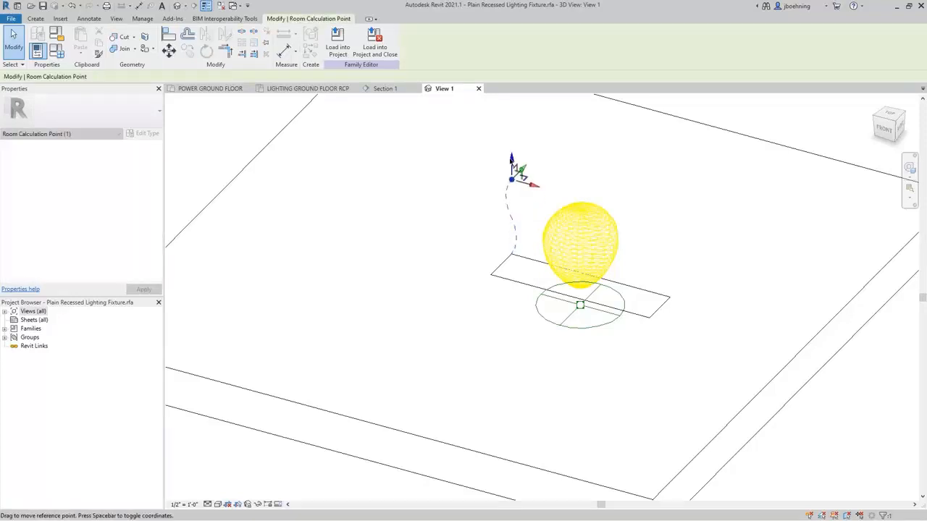
scroll(510, 297, "down", 2)
left_click(489, 330)
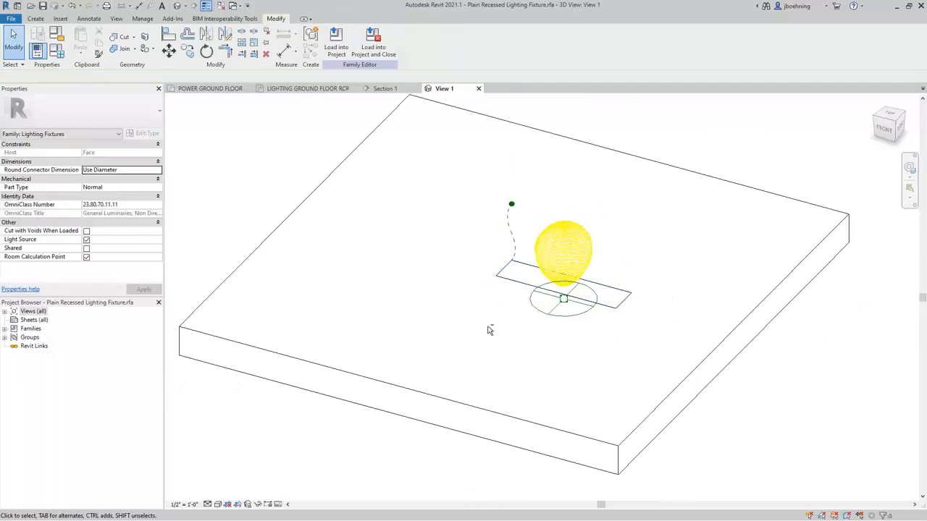
middle_click_drag(489, 330, 513, 207, "shift")
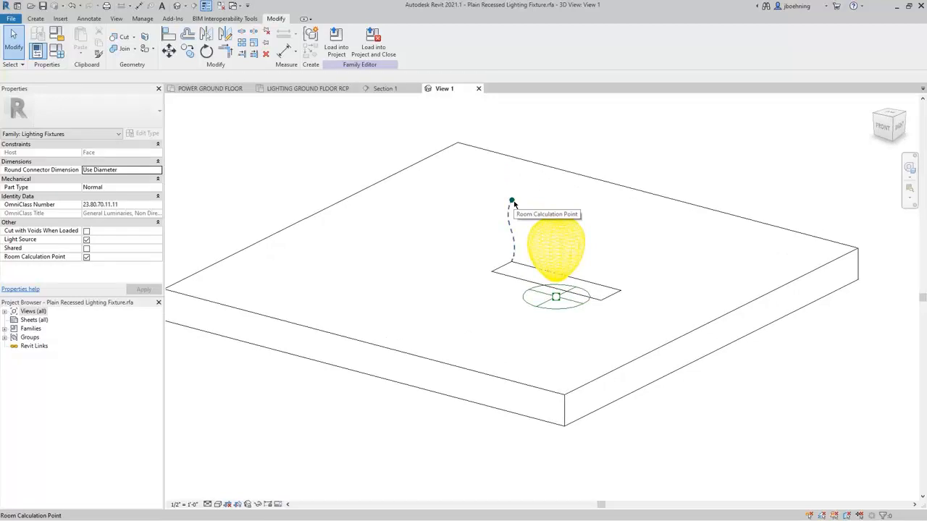
- Return to the ground floor lighting ceiling plan and check the first exam room's space properties
left_click(328, 89)
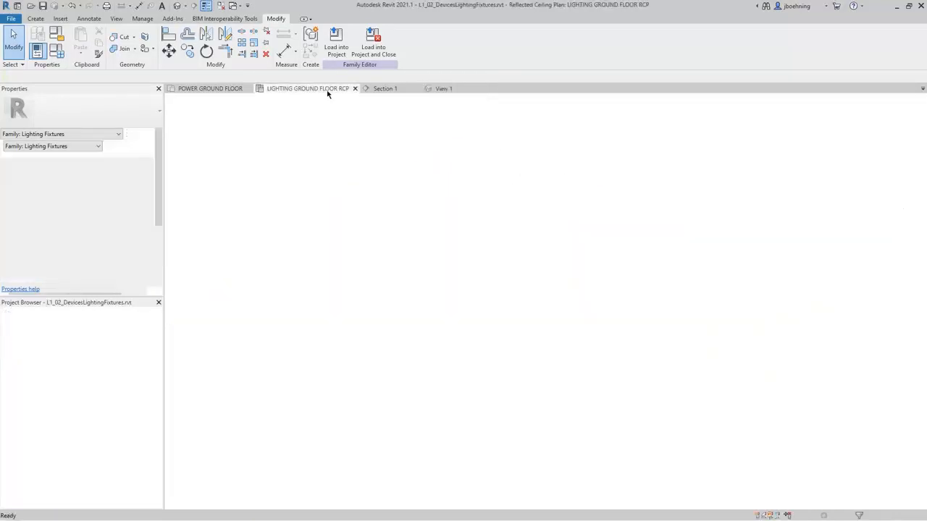
left_click(400, 251)
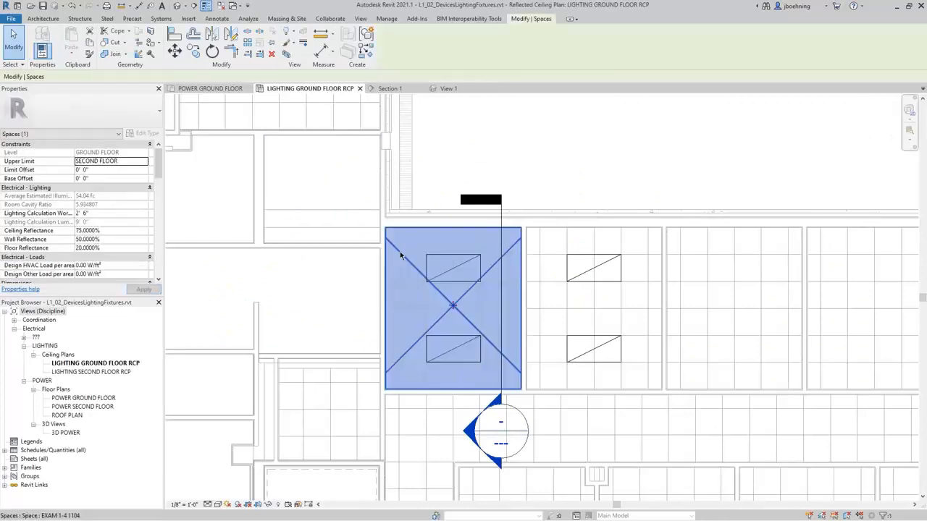
left_click(506, 171)
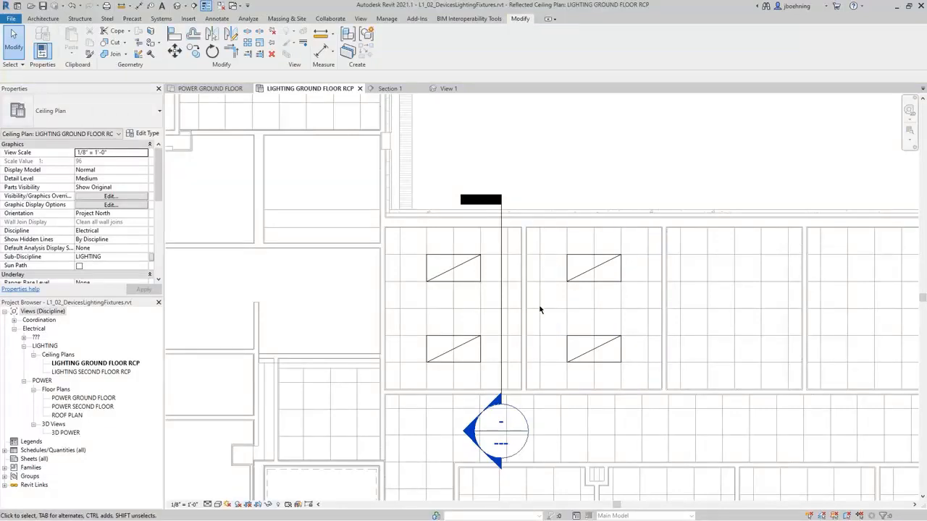
scroll(541, 309, "down", 3)
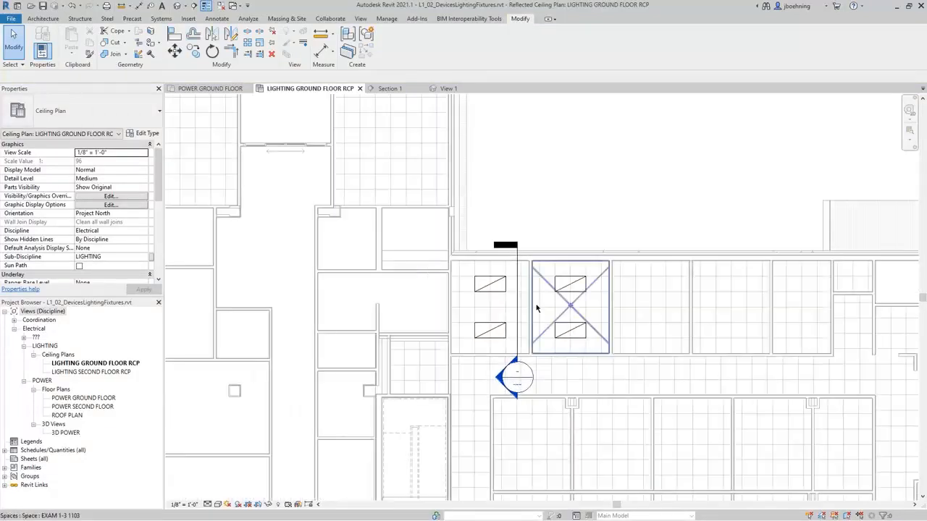
- Open the POWER GROUND FLOOR plan at the treatment room and entry area
left_click(215, 89)
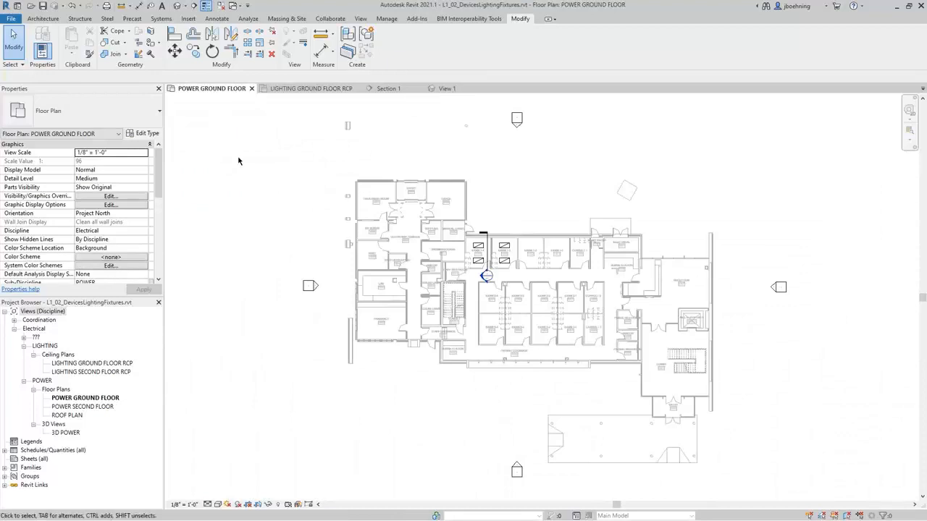
scroll(353, 197, "up", 5)
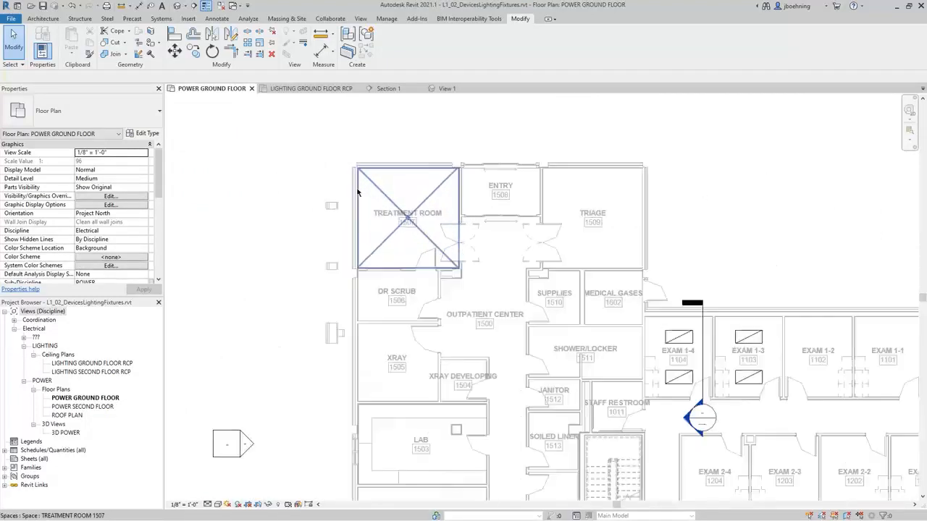
middle_click_drag(294, 171, 326, 205)
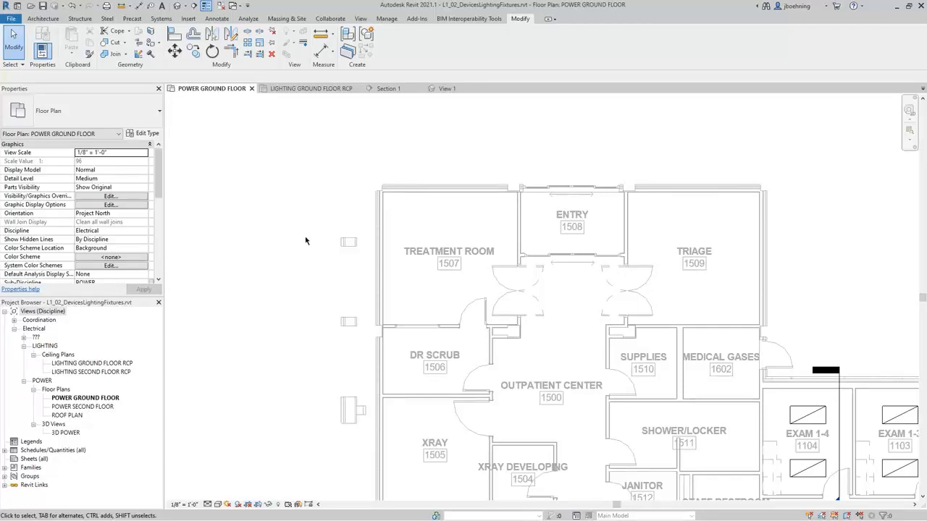
- Find the Duplex Receptacle family under Electrical Fixtures and compare the default elevations of its GFCI and Standard types
left_click(5, 467)
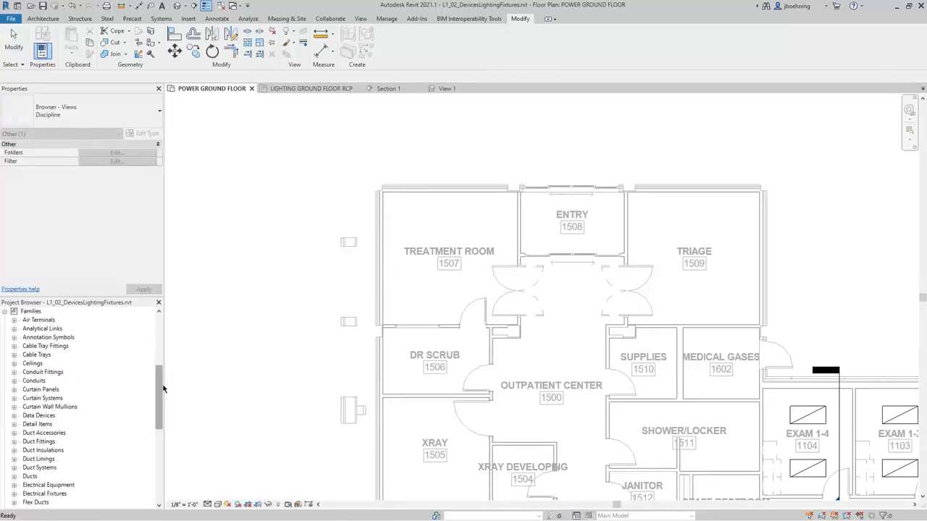
left_click_drag(159, 389, 154, 402)
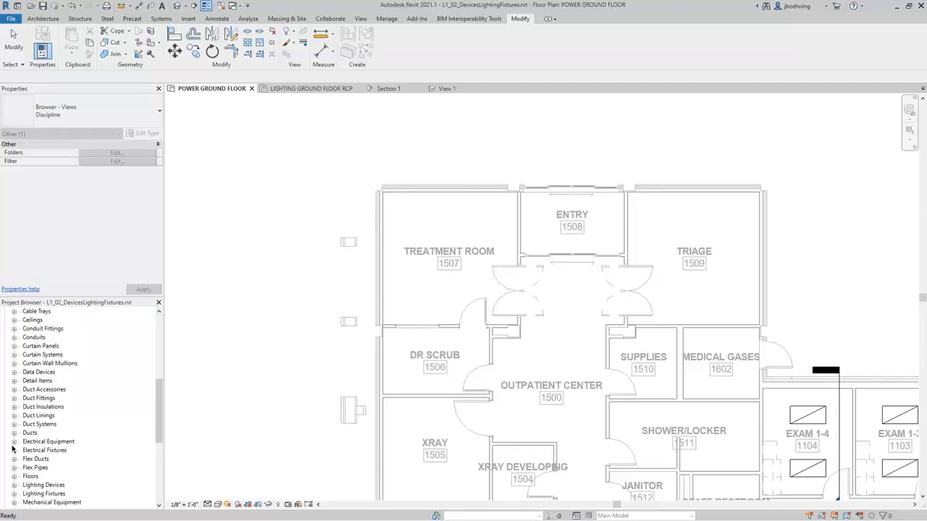
left_click(14, 450)
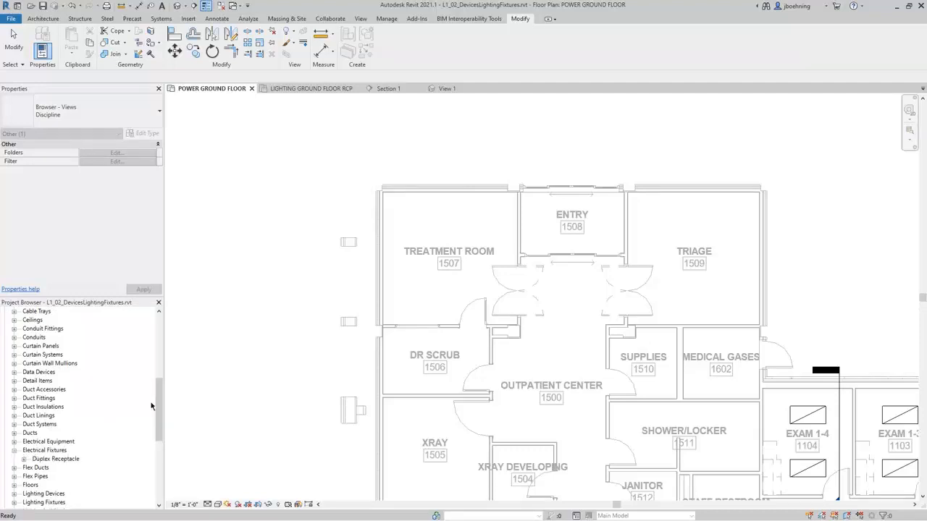
left_click_drag(158, 401, 160, 427)
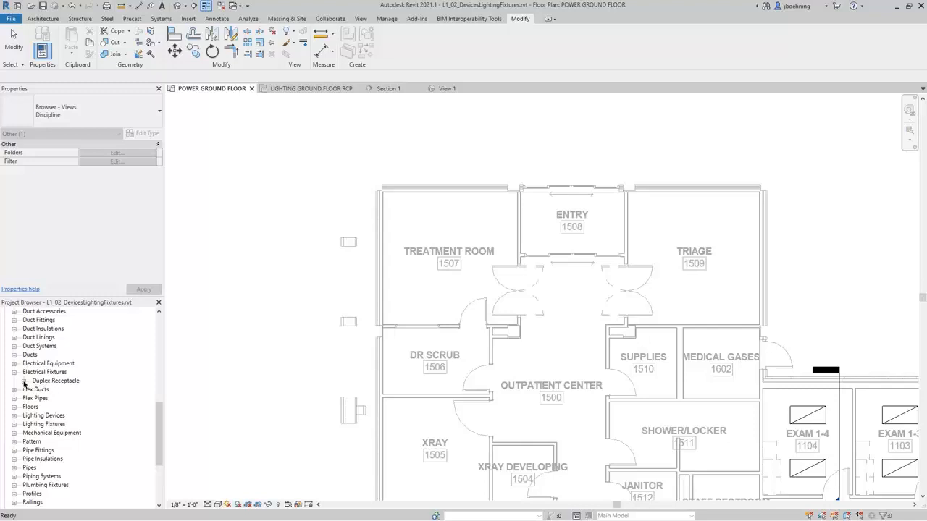
left_click(24, 381)
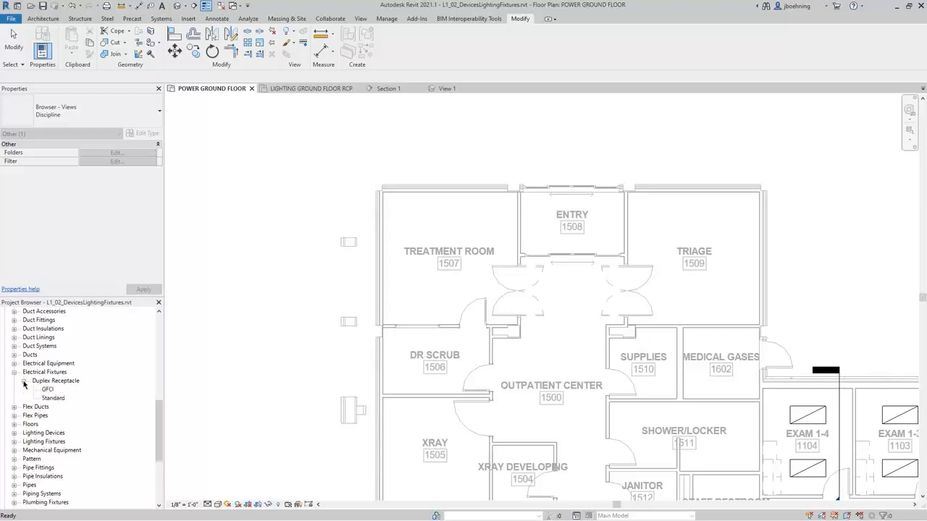
left_click(48, 390)
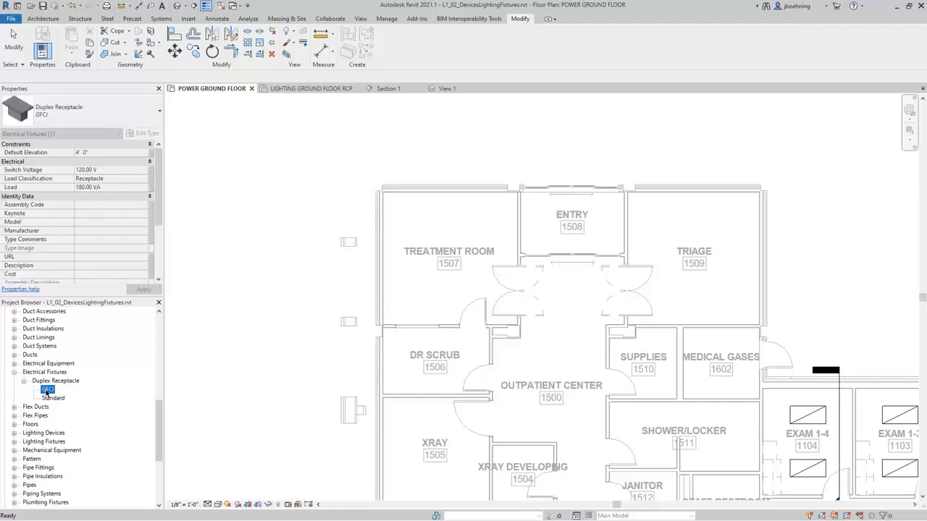
left_click(54, 398)
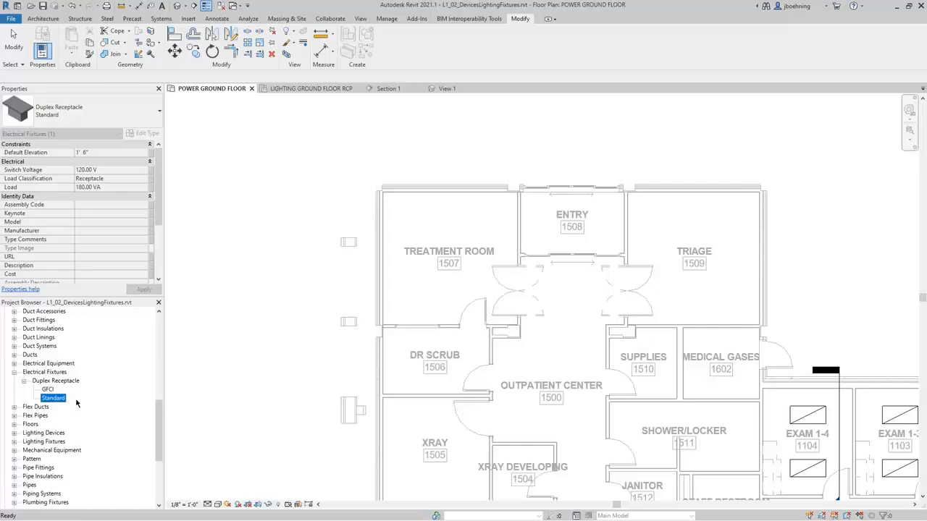
- Place four Standard Duplex Receptacles on vertical wall faces in Treatment Room 1507, two on the upper wall and two on the left wall
left_click_drag(57, 402, 264, 332)
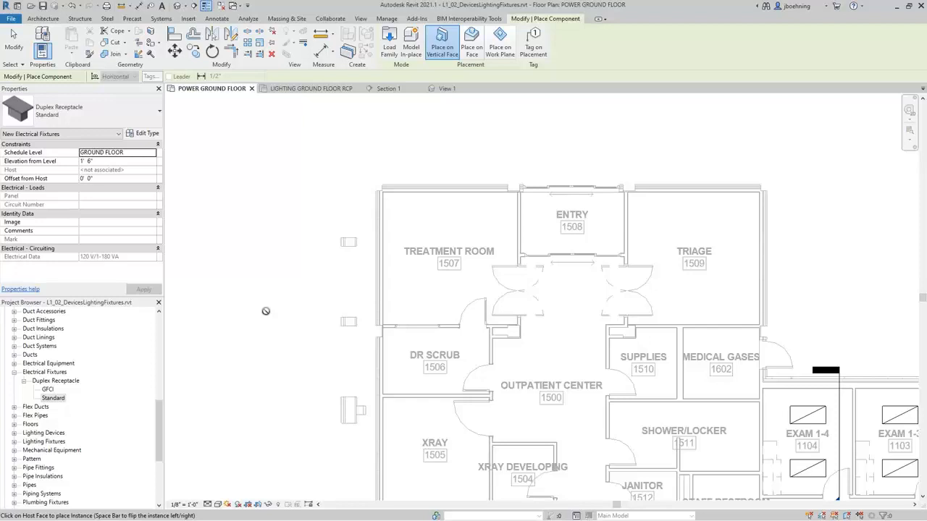
left_click(14, 43)
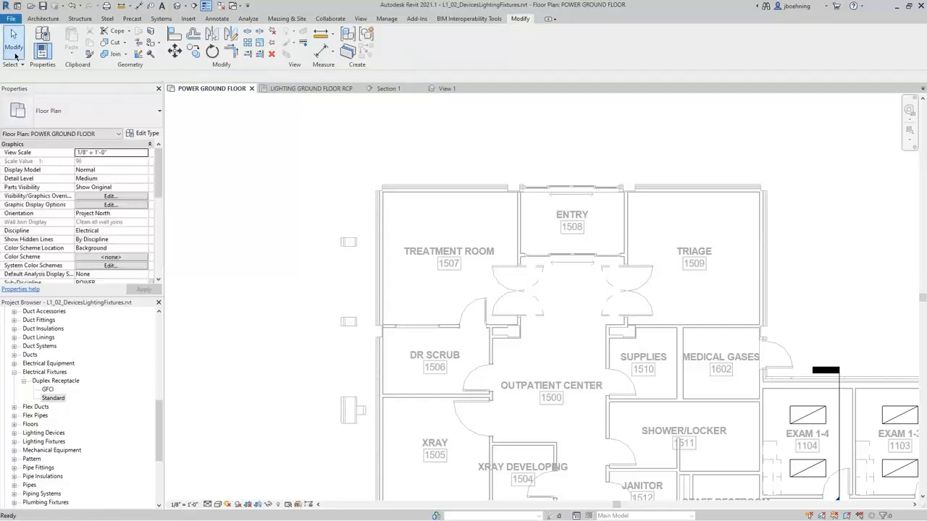
left_click(161, 19)
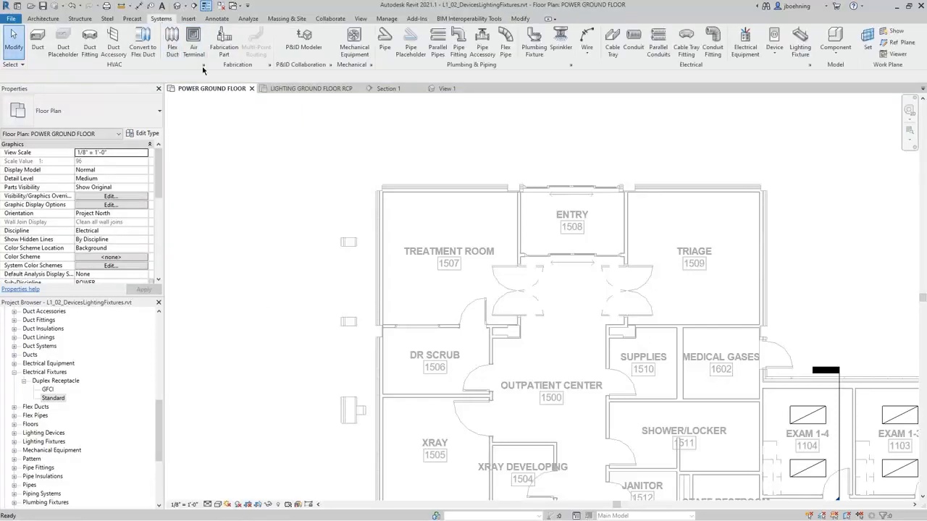
left_click(774, 51)
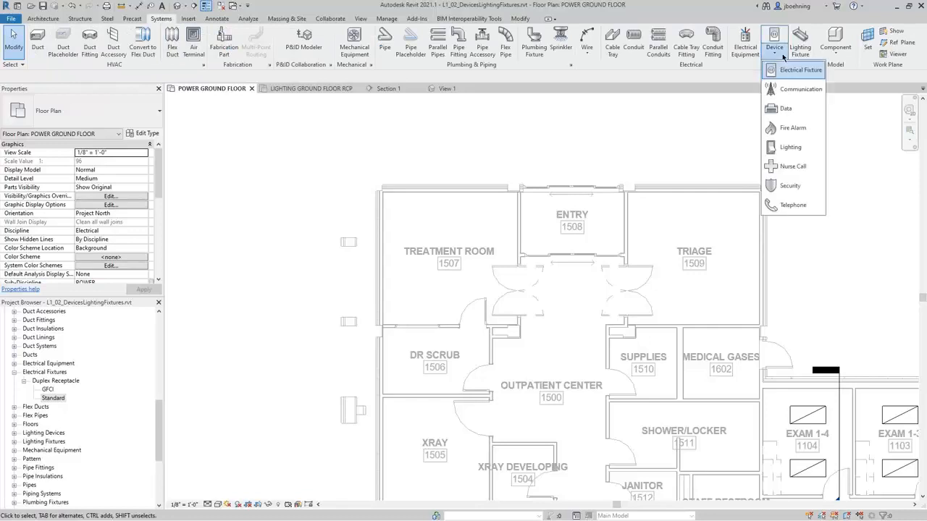
left_click(792, 73)
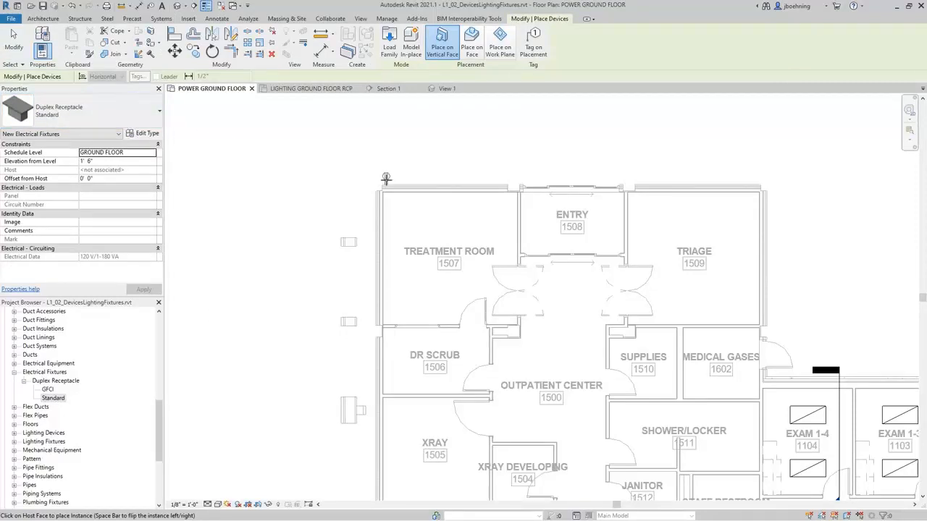
scroll(388, 175, "up", 2)
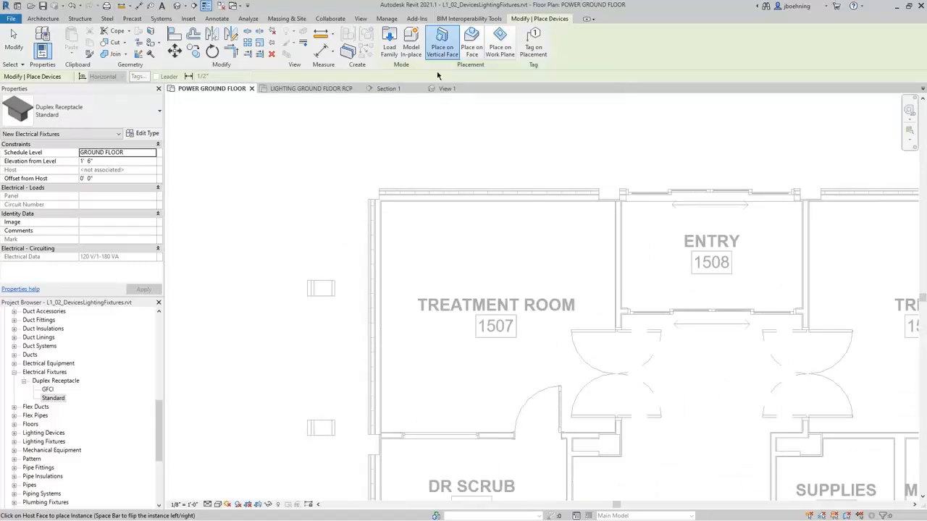
left_click(418, 205)
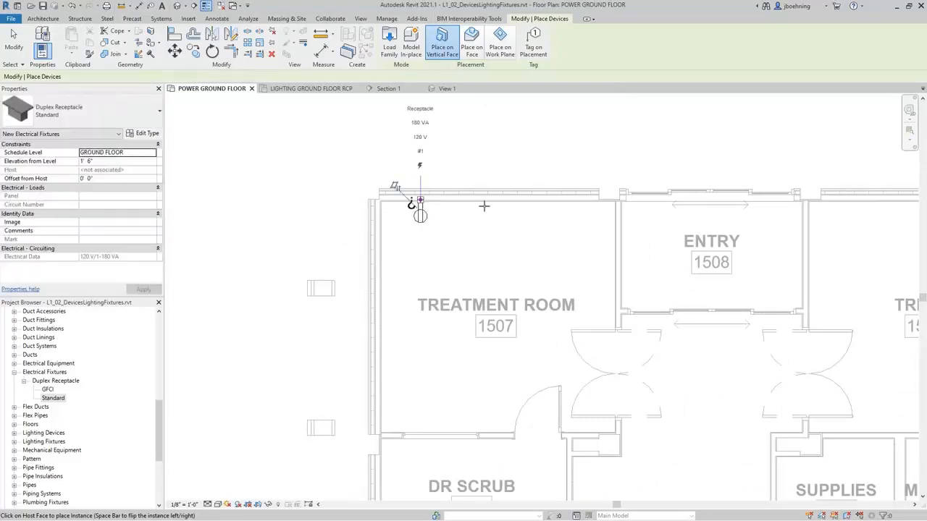
left_click(556, 204)
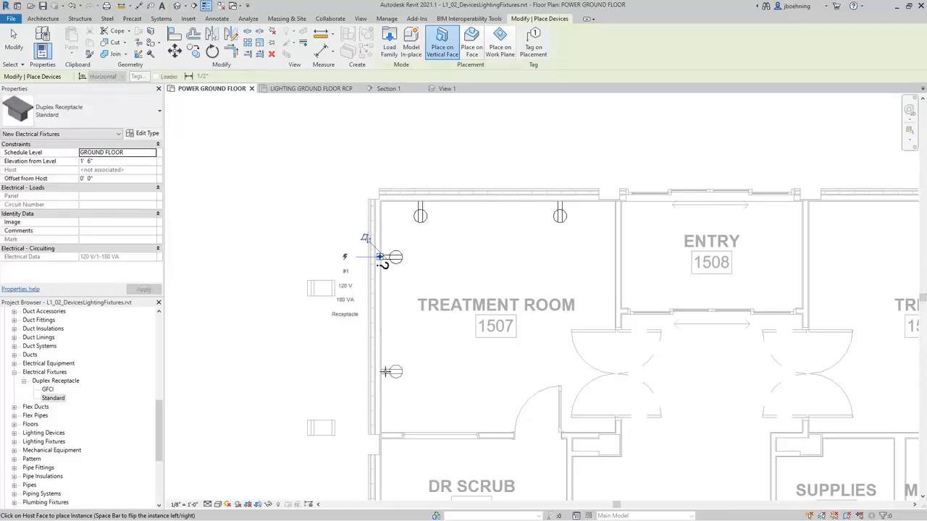
left_click(379, 257)
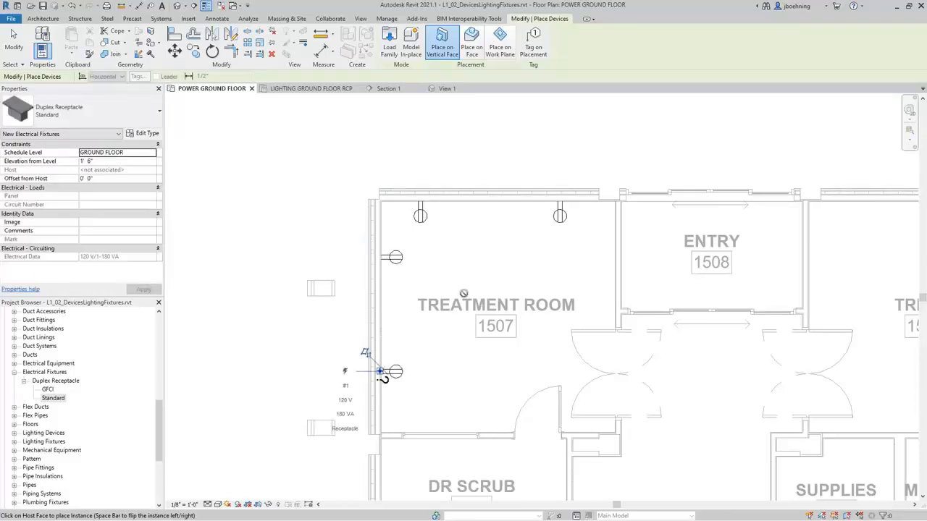
scroll(471, 239, "up", 2)
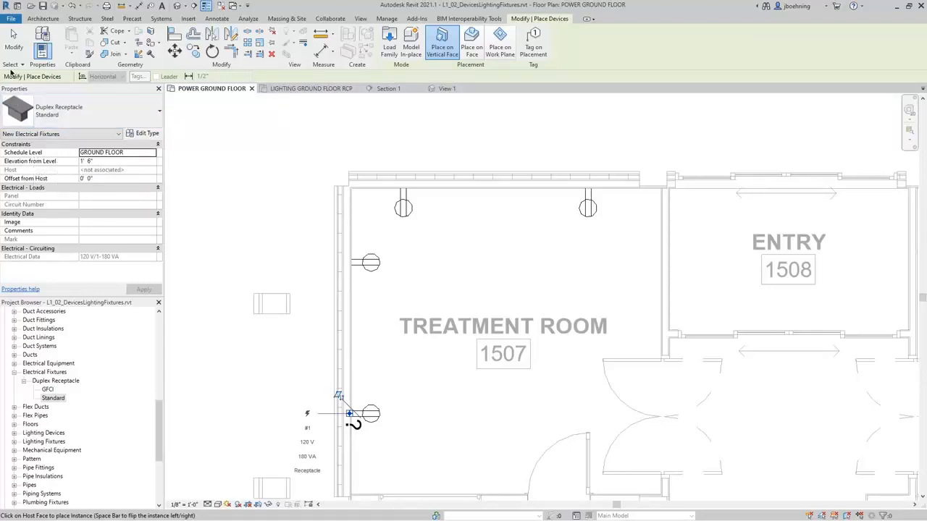
left_click(13, 40)
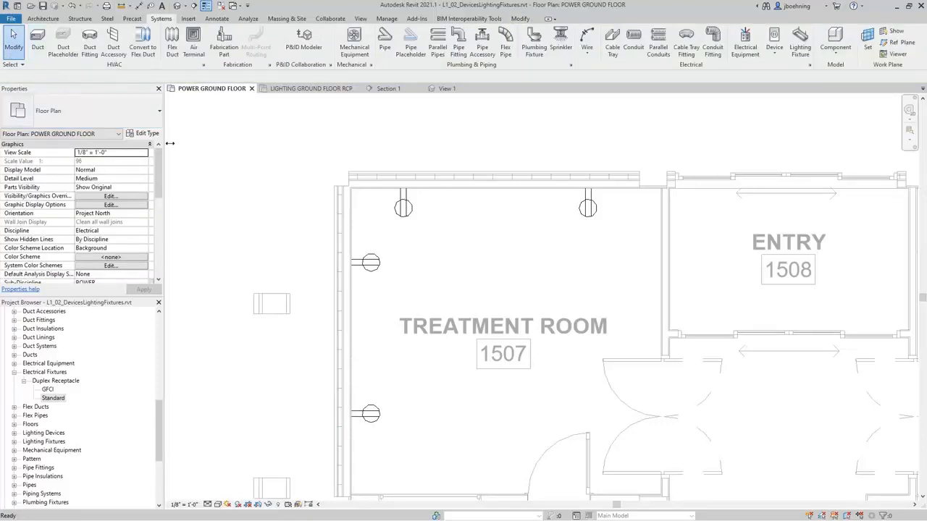
- Try an Offset from Host of 0' 6" on the left receptacle of the treatment room's upper wall, and reset it to 0
left_click(414, 226)
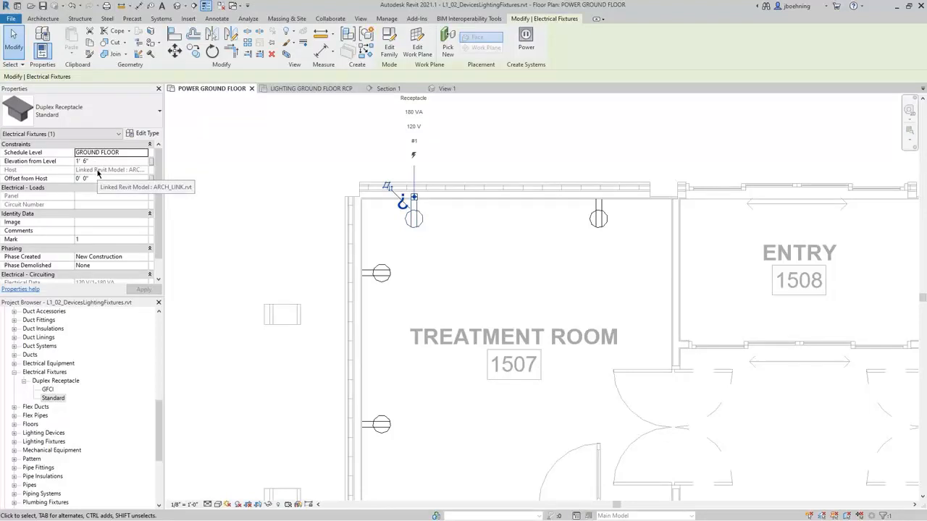
left_click(99, 179)
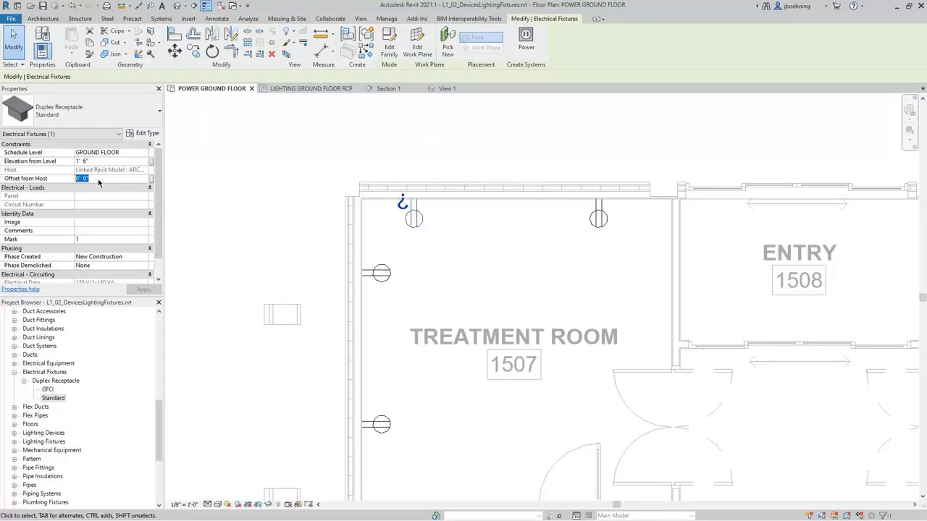
type("0 6")
key("Return")
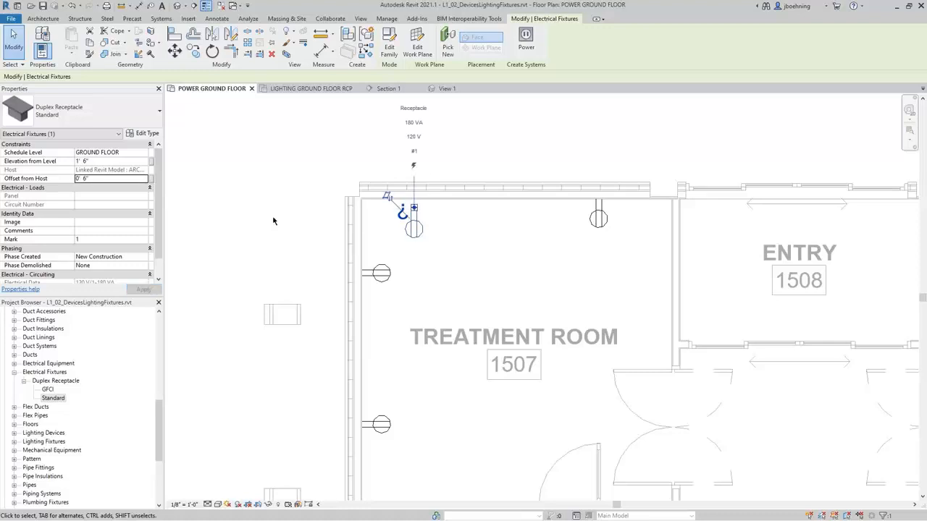
left_click(120, 181)
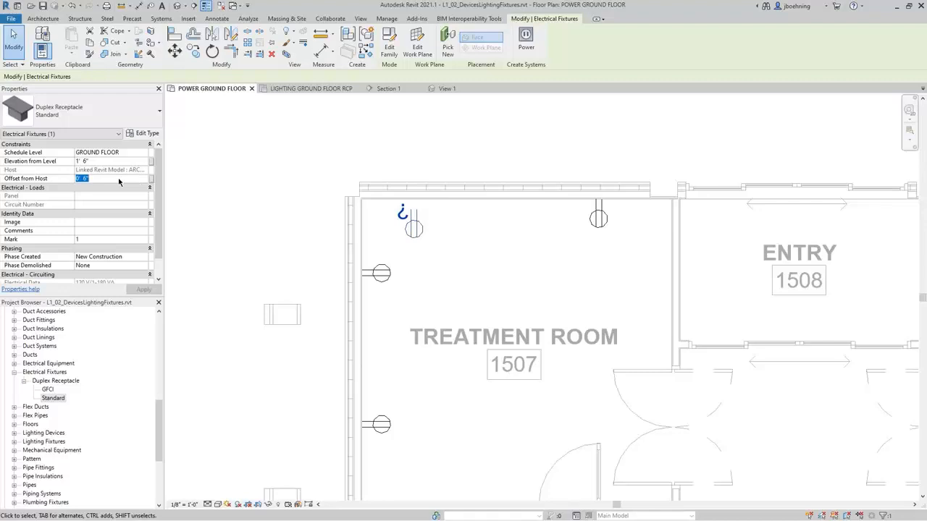
type("0")
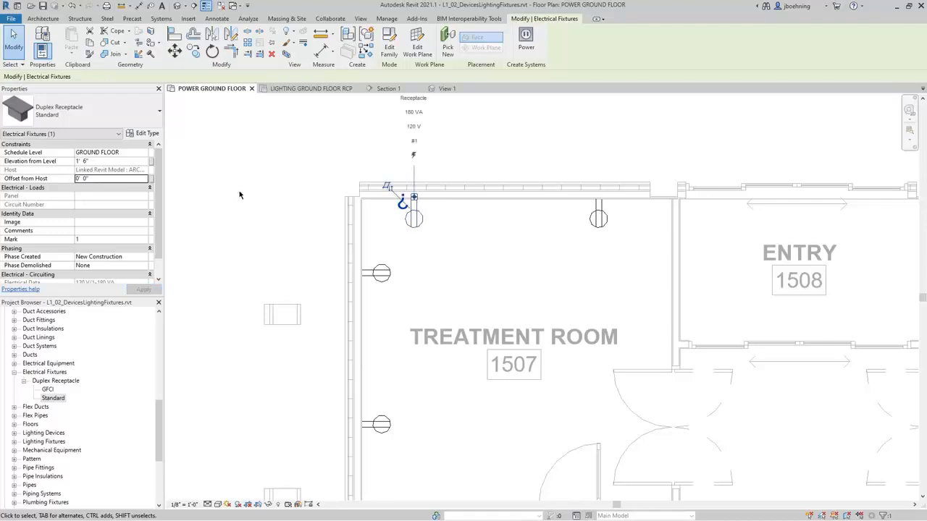
- Examine the Standard receptacle type's load classification and the demand factor definition assigned to it
scroll(433, 174, "up", 3)
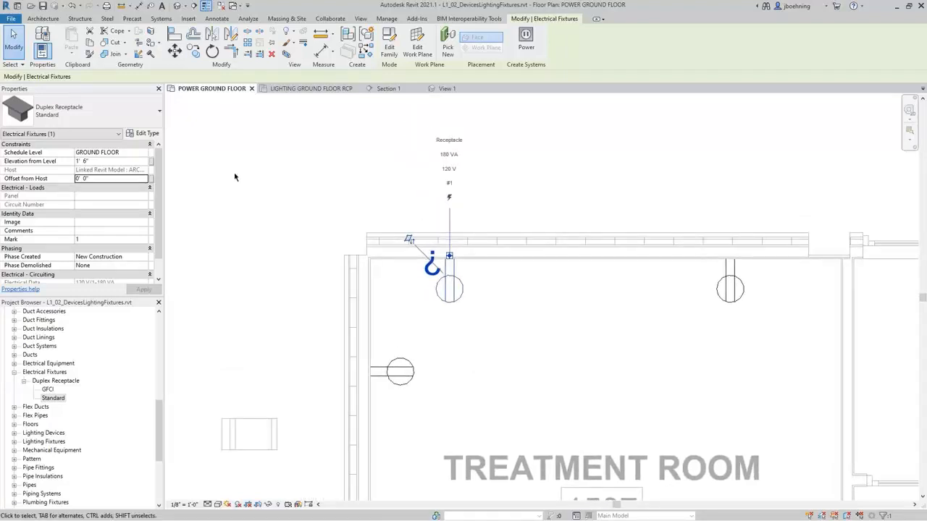
left_click(147, 134)
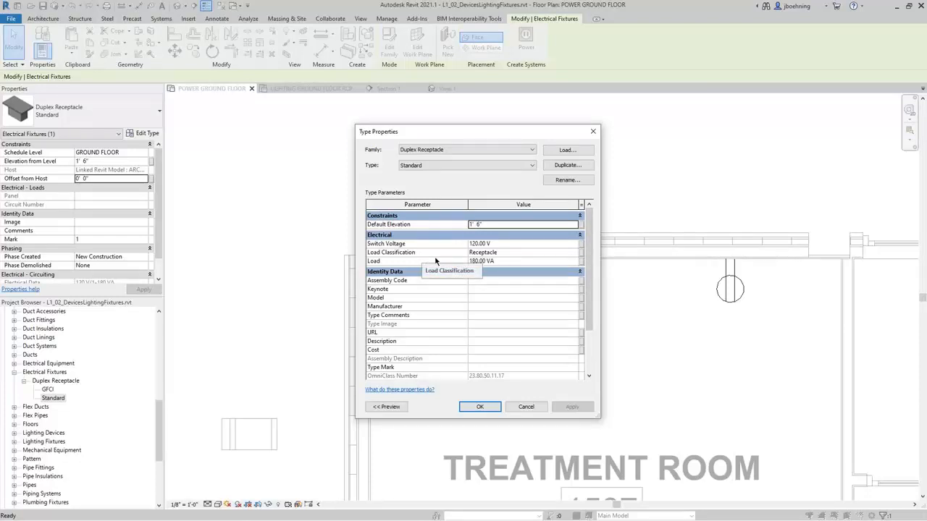
left_click(506, 253)
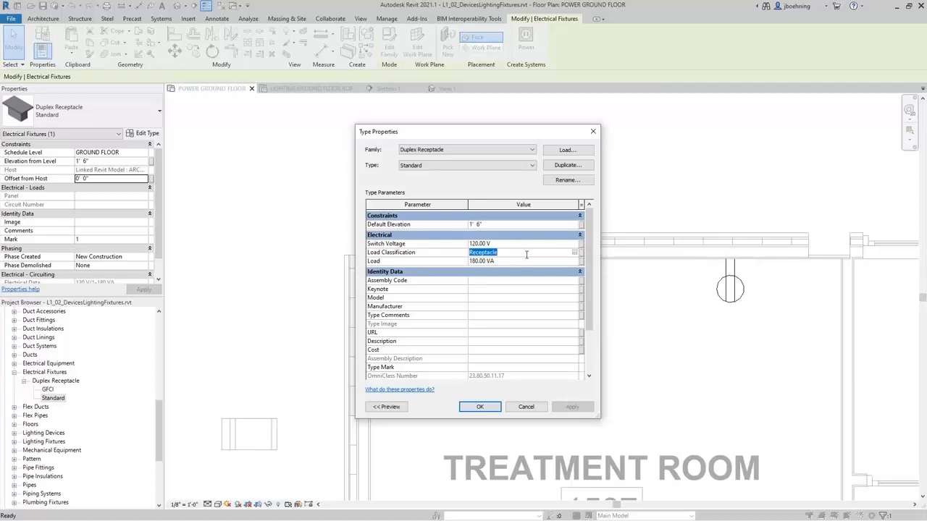
left_click(574, 254)
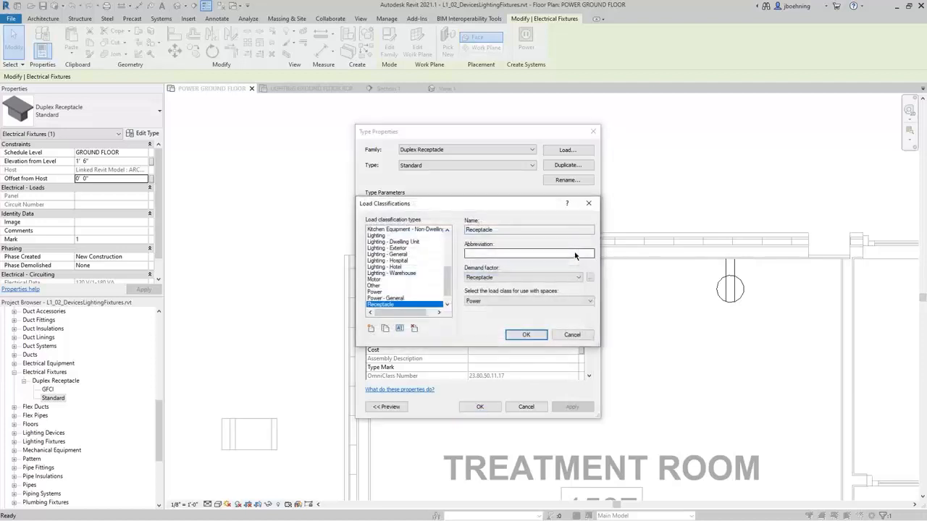
scroll(449, 287, "down", 1)
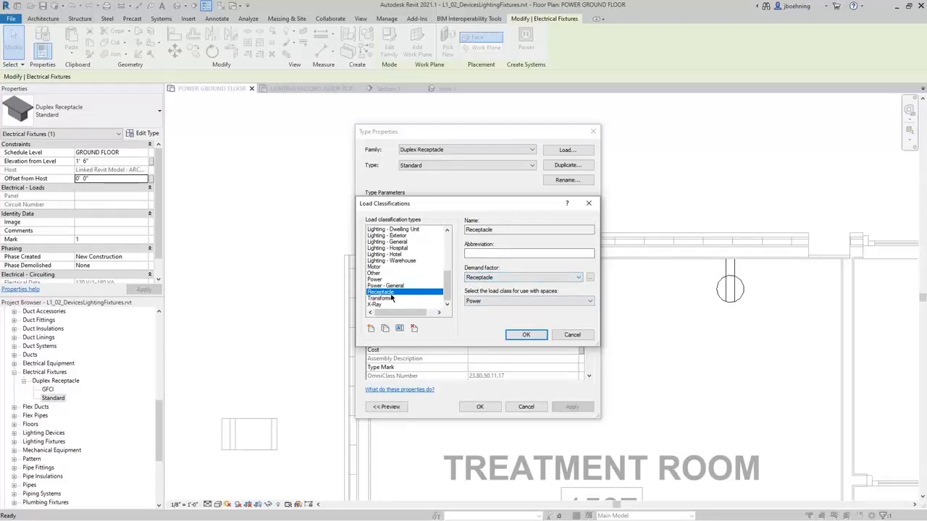
left_click(590, 278)
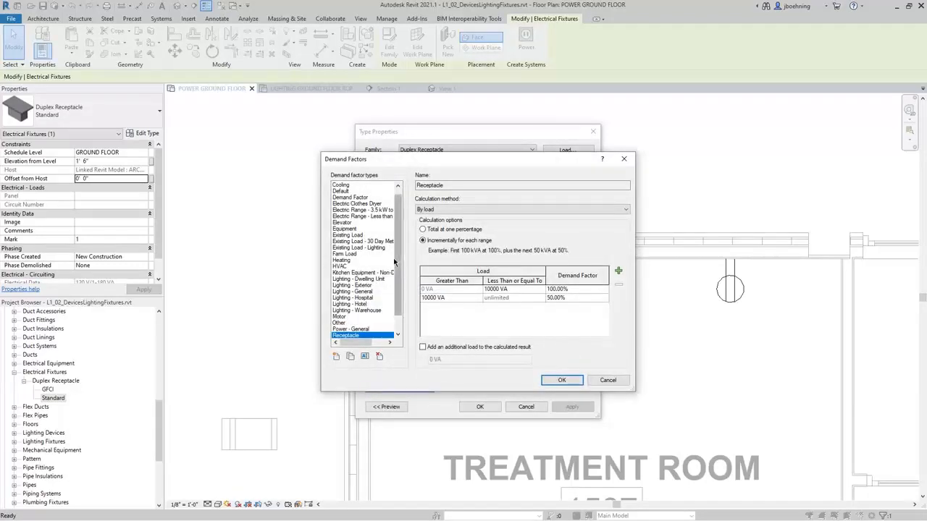
scroll(393, 276, "down", 1)
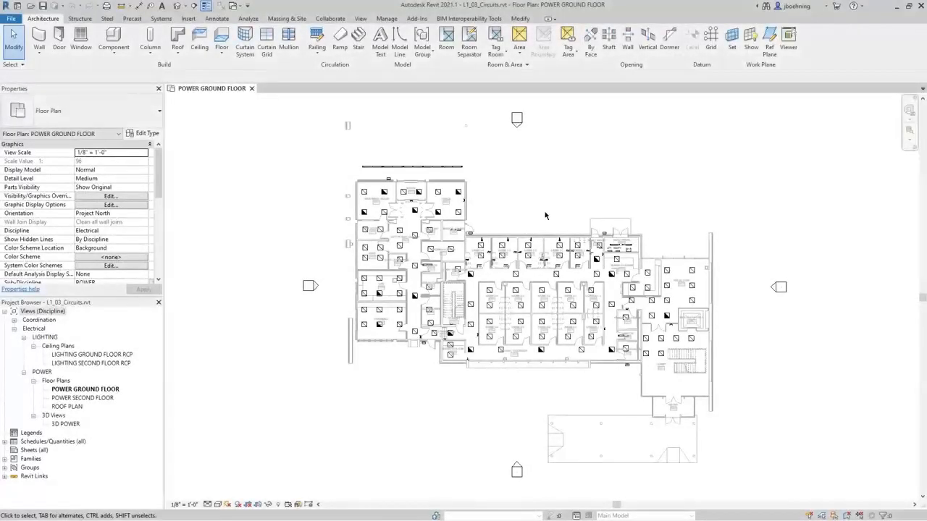
- Review the distribution systems and voltage definitions in the Electrical Settings of the circuits project
scroll(546, 218, "up", 5)
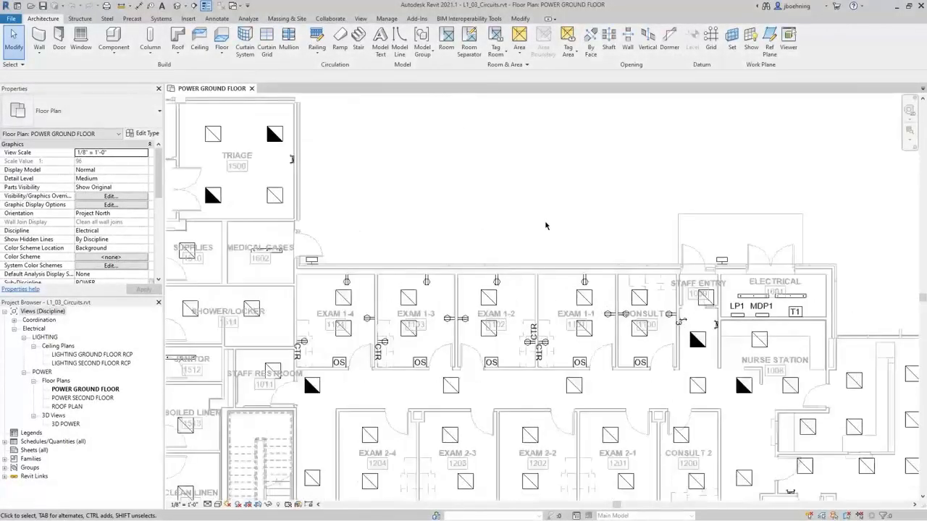
scroll(521, 202, "down", 2)
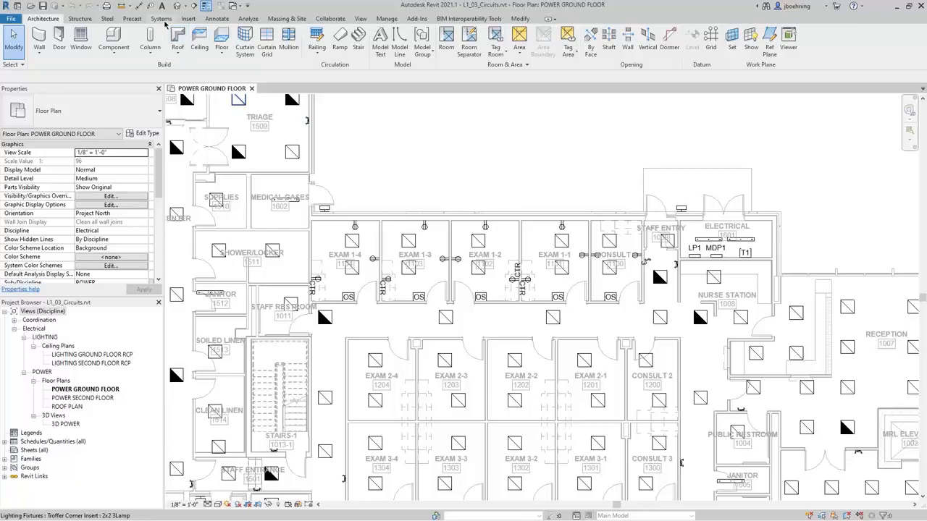
left_click(161, 19)
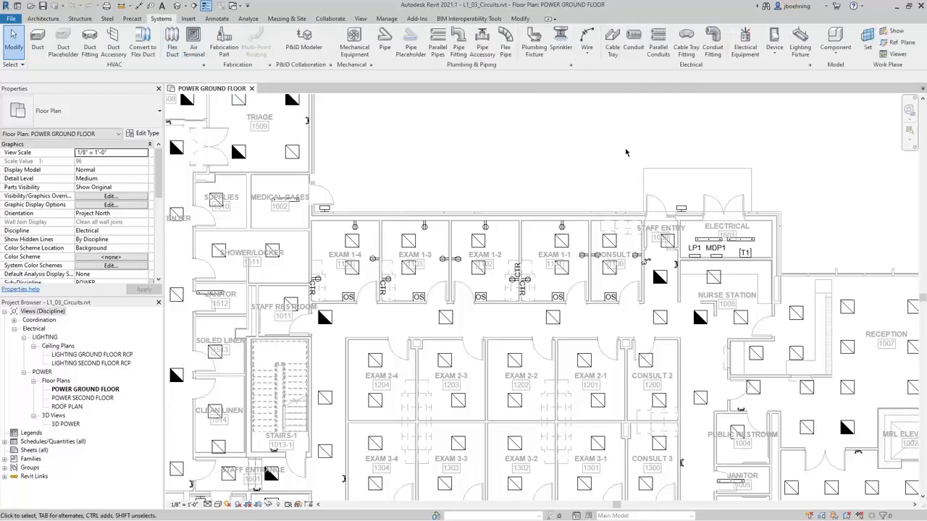
left_click(810, 66)
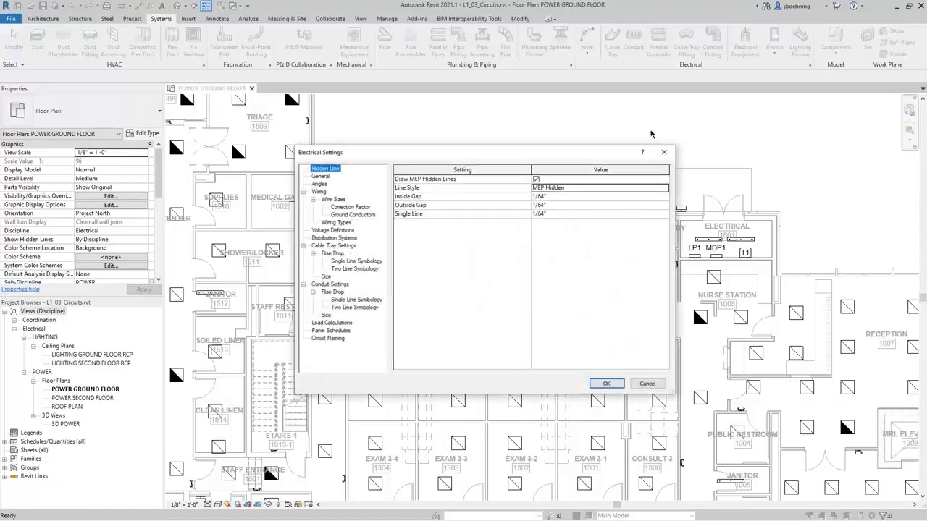
left_click(341, 239)
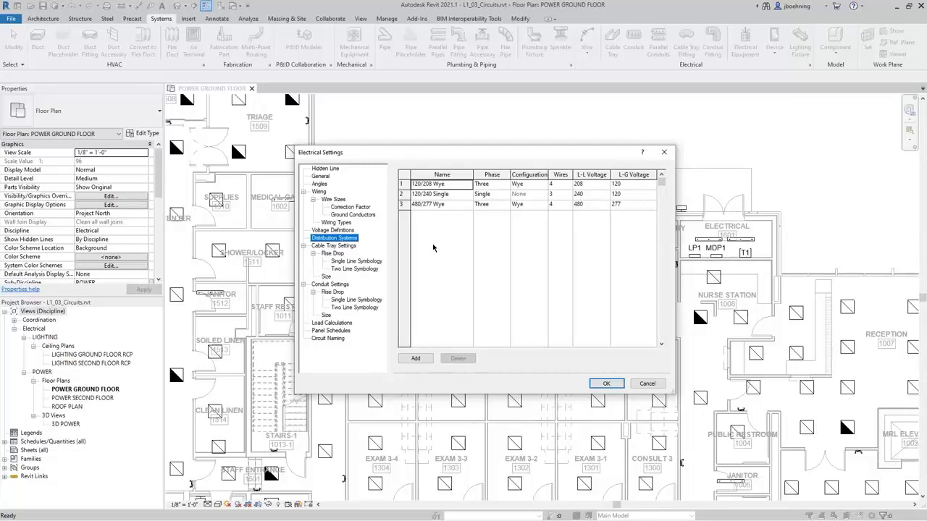
left_click(333, 232)
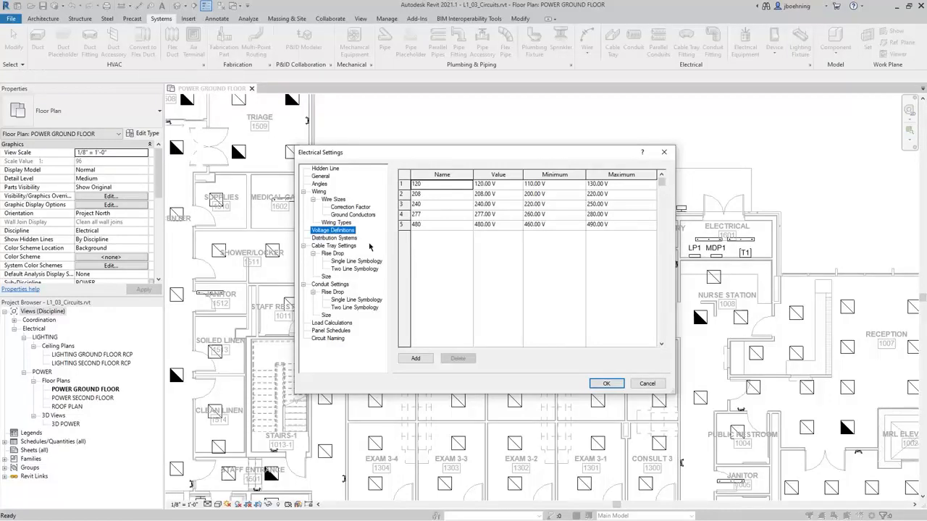
- Check the L-L Voltage choices of the 120/208 Wye distribution system and close the Electrical Settings
left_click(351, 239)
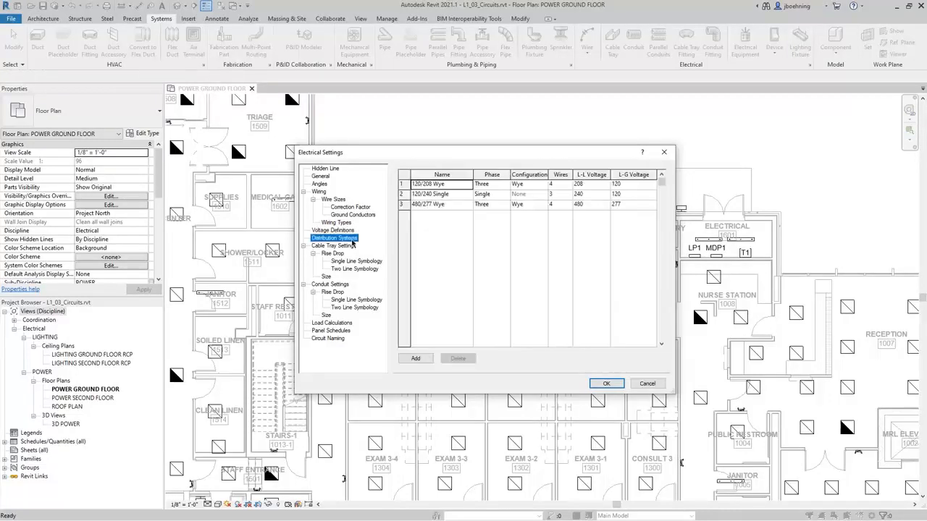
left_click(593, 185)
left_click(606, 186)
left_click(606, 186)
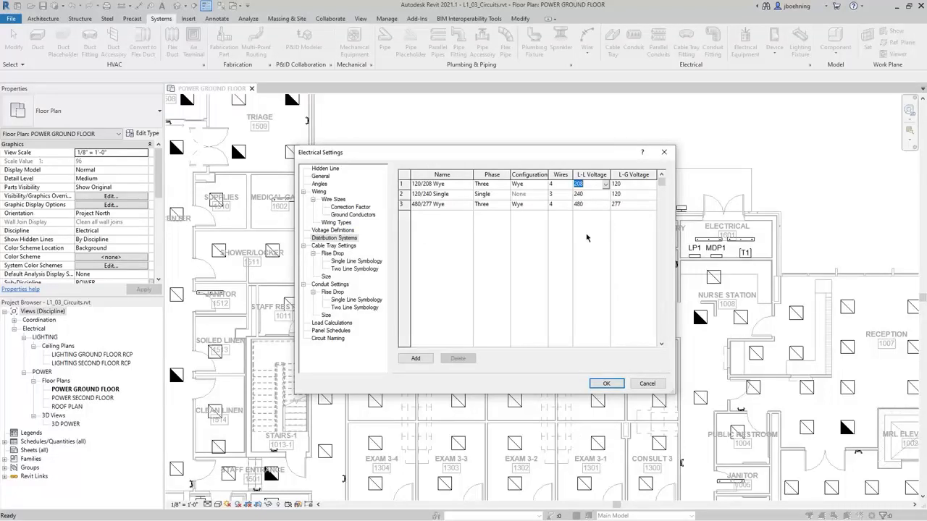
left_click(607, 383)
- Open the Duplex Receptacle family for editing from the receptacle on the upper wall of EXAM 1-4
scroll(329, 261, "up", 5)
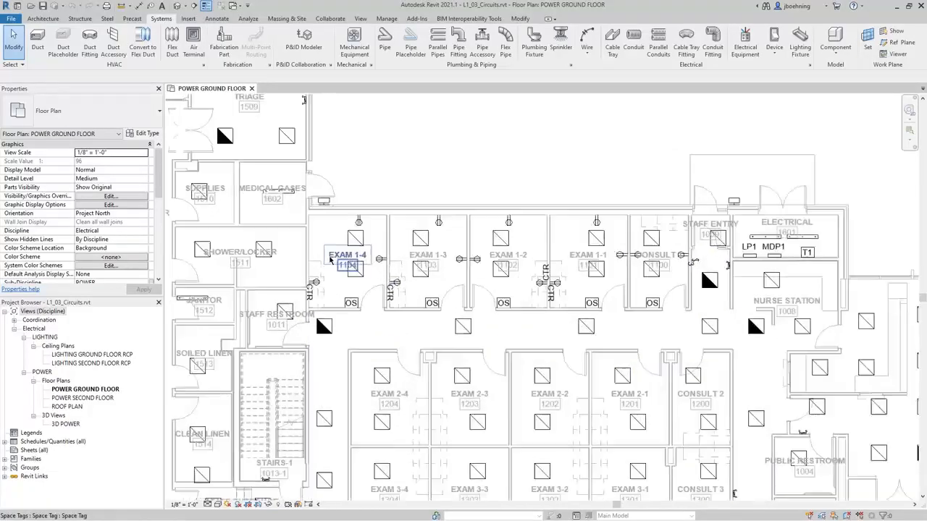
middle_click_drag(323, 214, 374, 217)
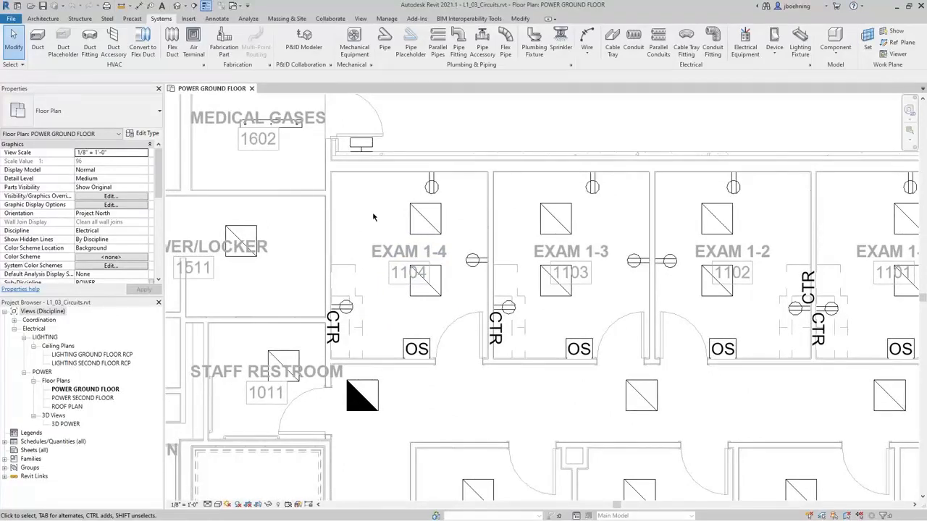
left_click(431, 188)
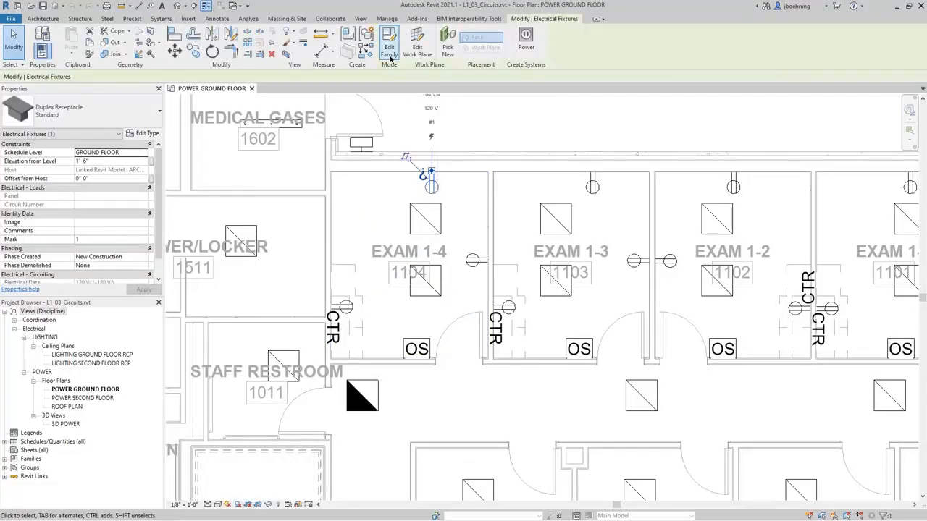
left_click(389, 45)
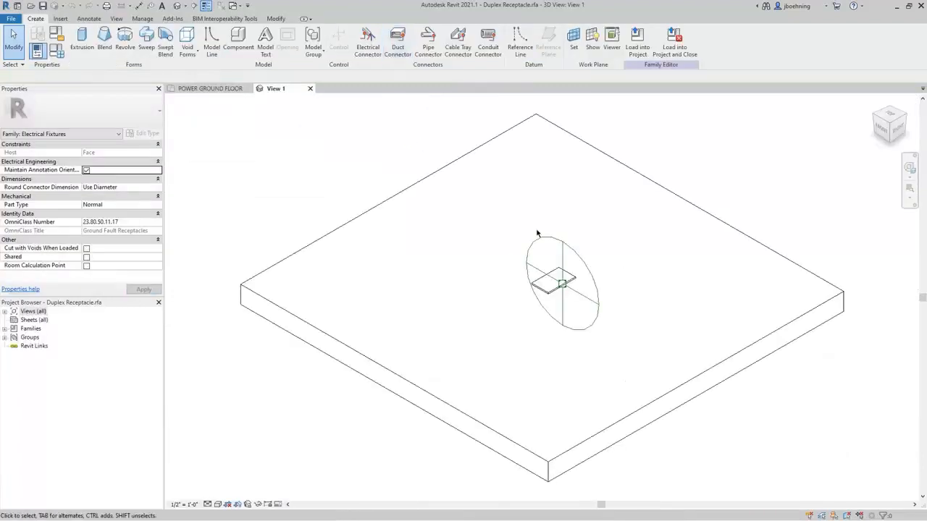
- Select the receptacle's electrical connector and check the available System Type choices, keeping Power - Unbalanced
scroll(572, 256, "up", 3)
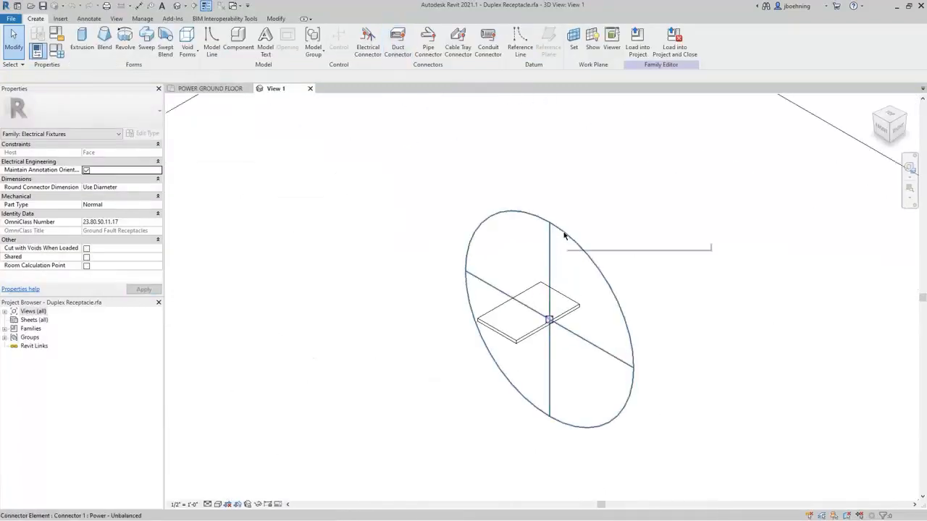
left_click(564, 235)
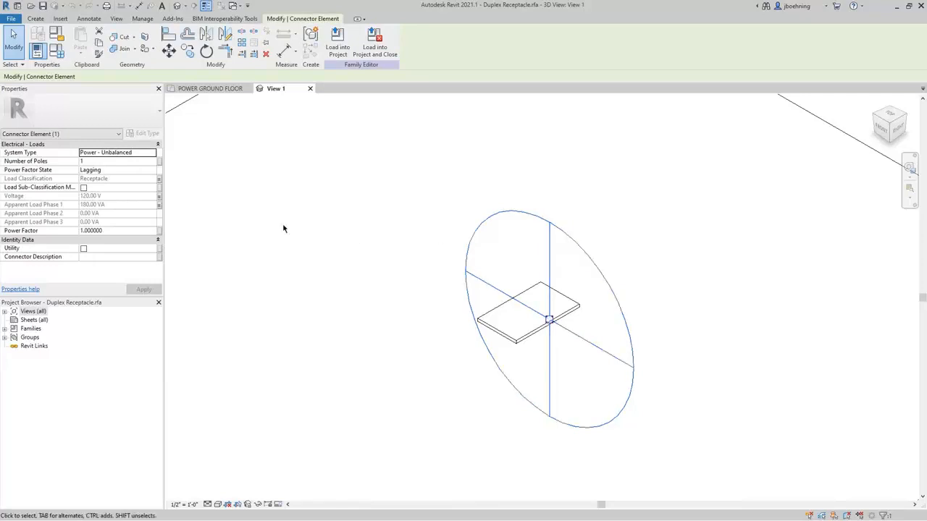
left_click(137, 153)
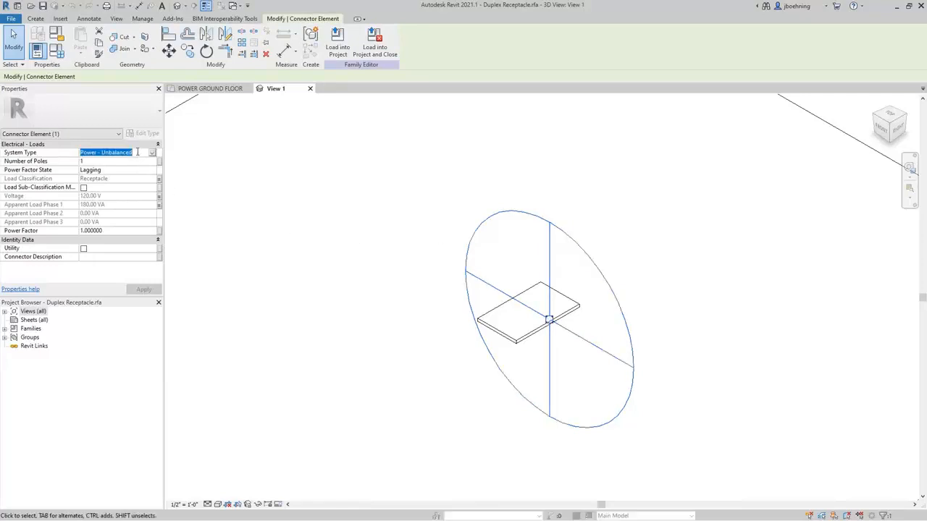
left_click(152, 153)
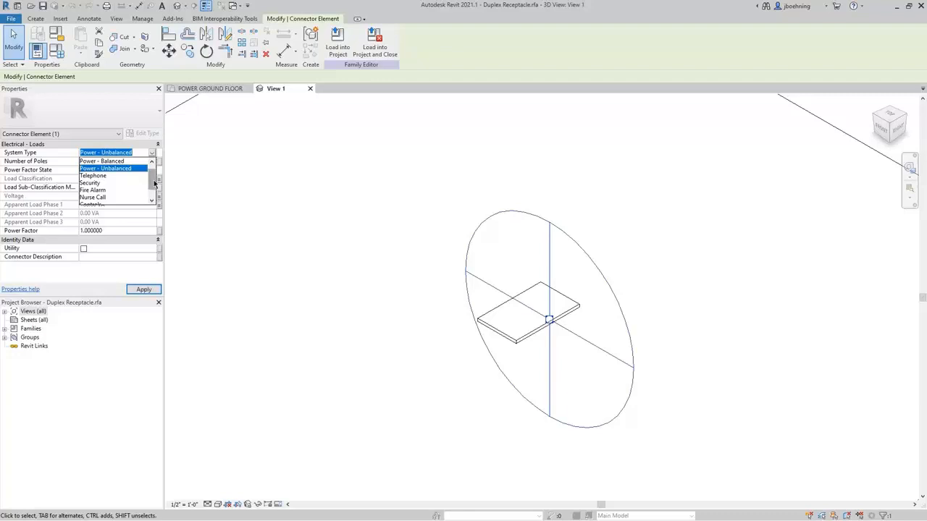
scroll(154, 181, "up", 1)
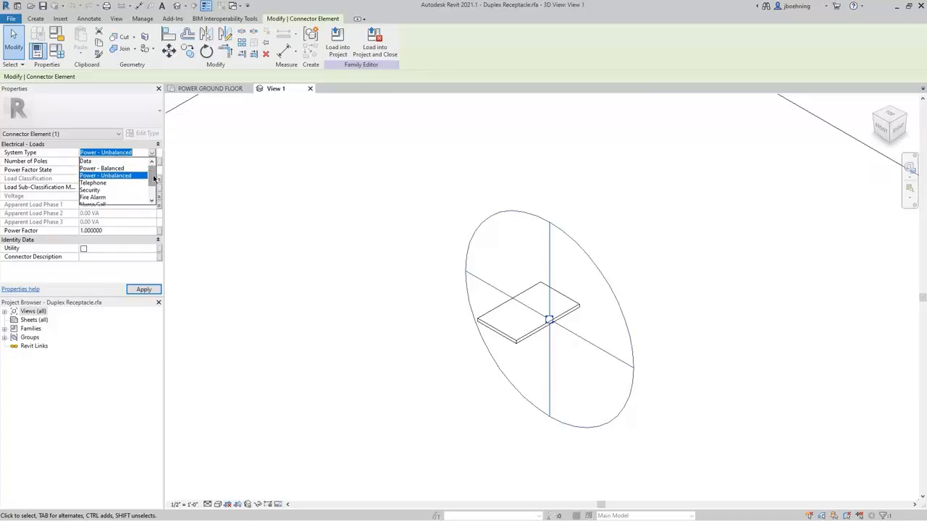
mouse_move(153, 181)
left_mouse_down()
mouse_move(151, 198)
mouse_move(151, 176)
left_mouse_up()
left_click(105, 153)
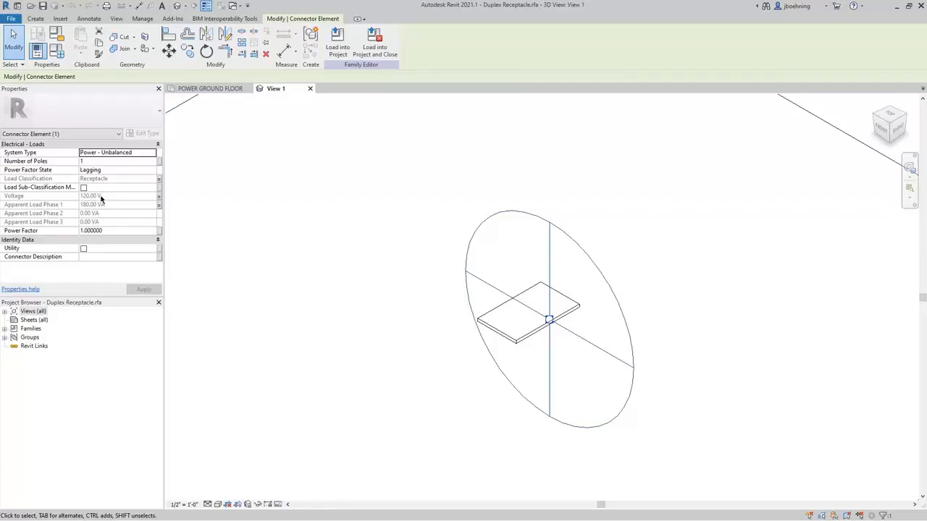
- Check which family parameter is associated with the connector's Voltage, then deselect the connector
left_click(159, 200)
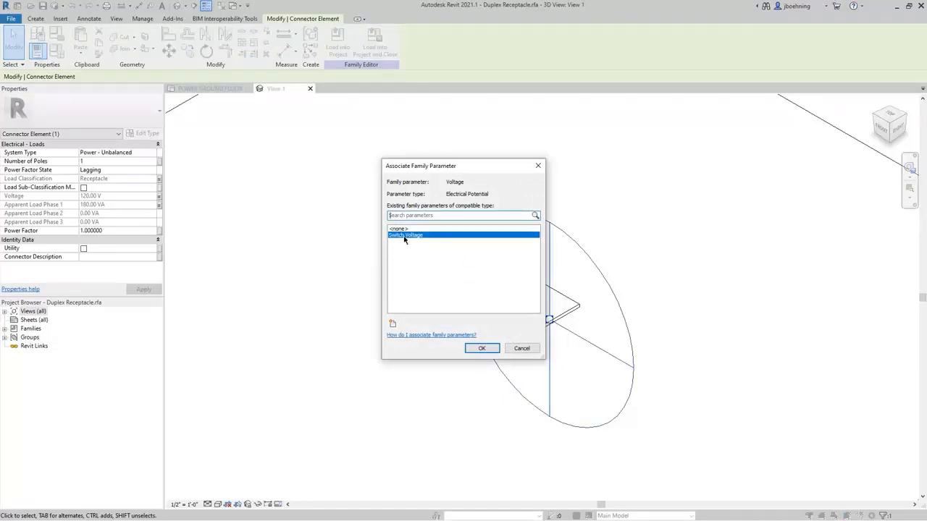
left_click(484, 349)
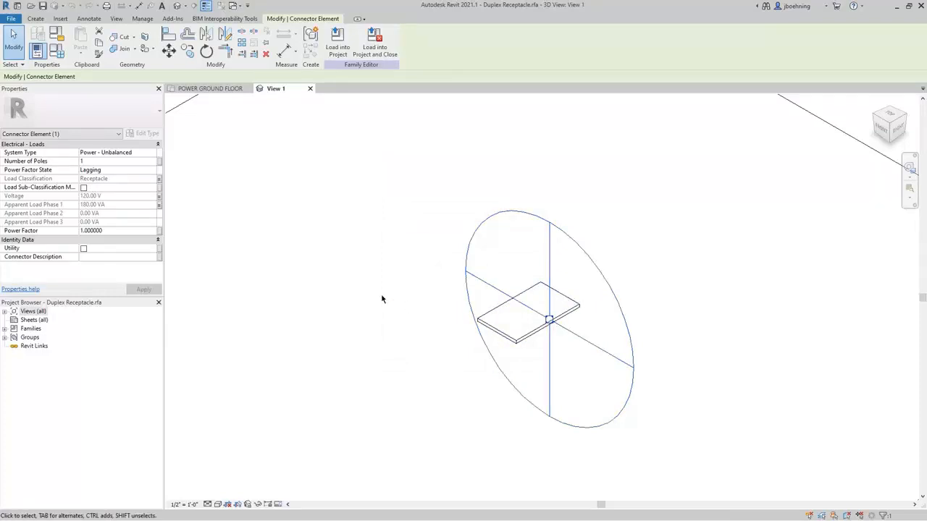
key("Escape")
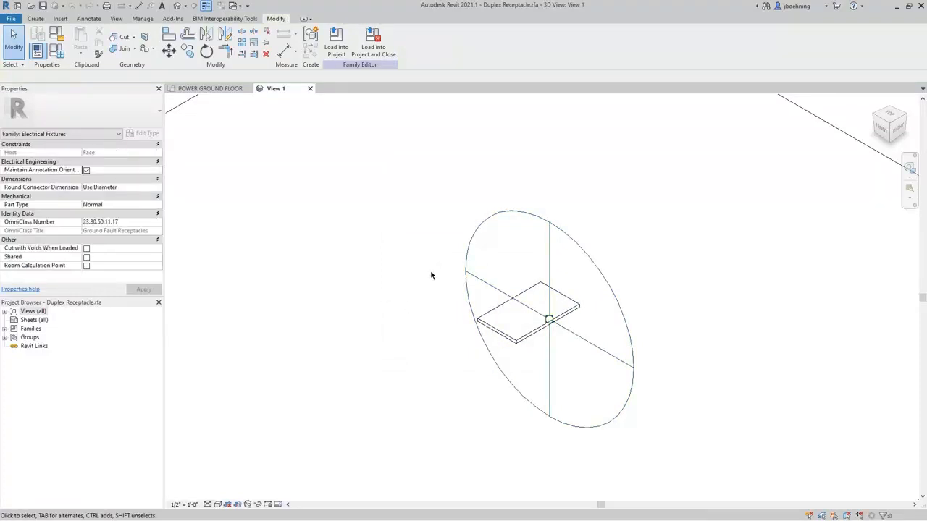
- Review the connector's electrical load properties once more and close the Duplex Receptacle family without saving
left_click(466, 269)
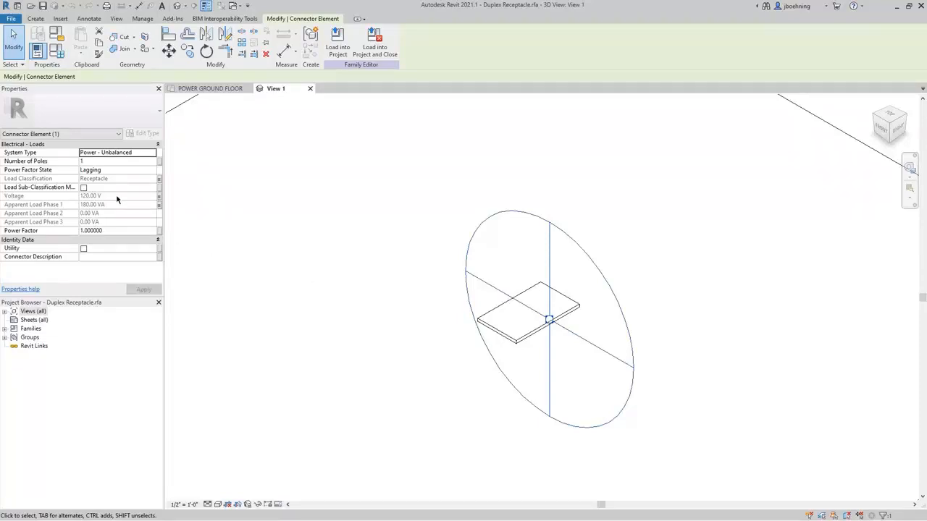
left_click(258, 173)
left_click(310, 88)
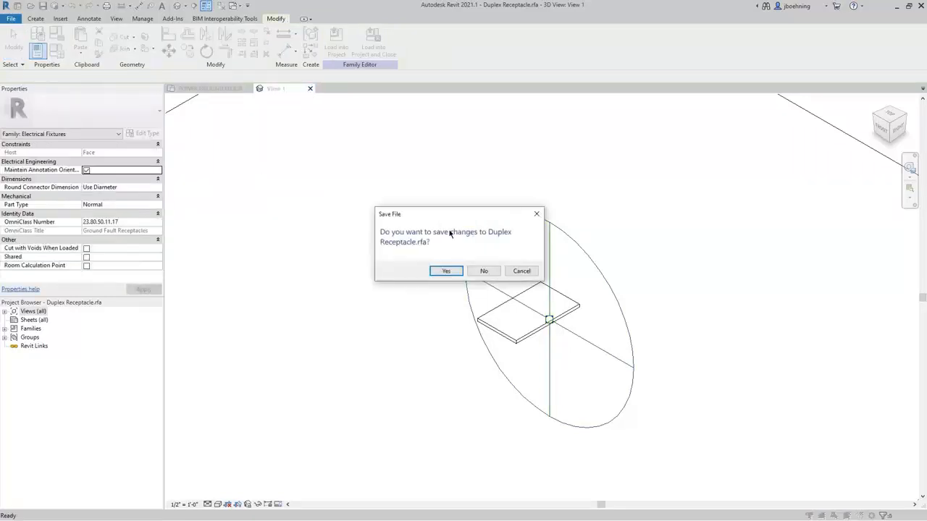
left_click(485, 270)
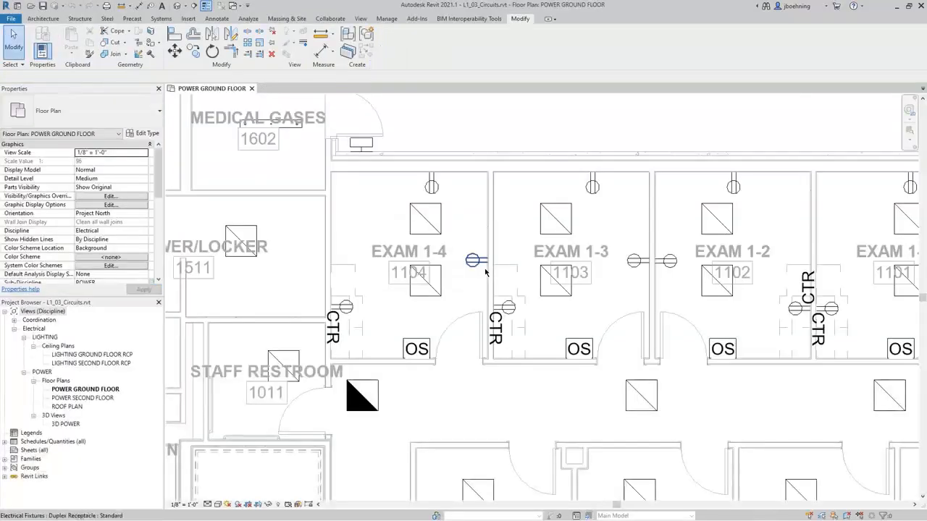
- Create a power circuit from the receptacle on the upper wall of EXAM 1-4
scroll(446, 309, "down", 2)
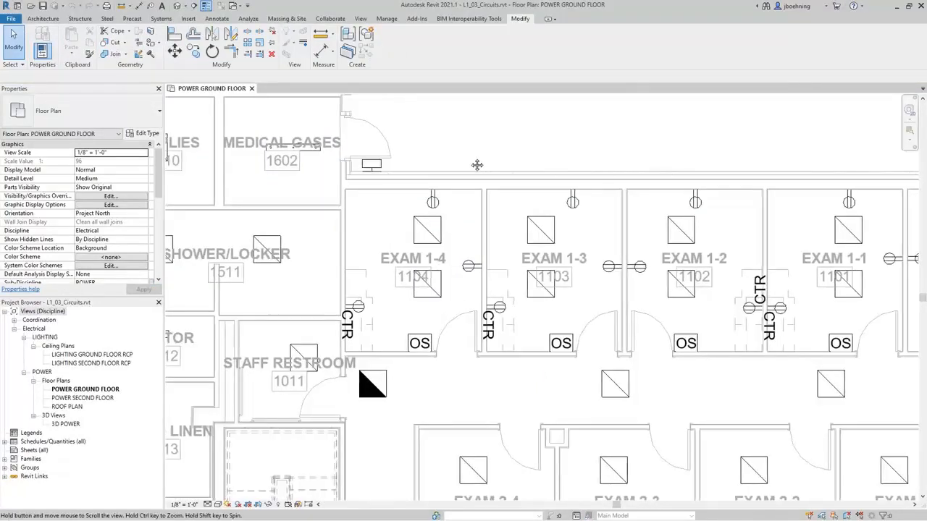
middle_click_drag(474, 165, 352, 175)
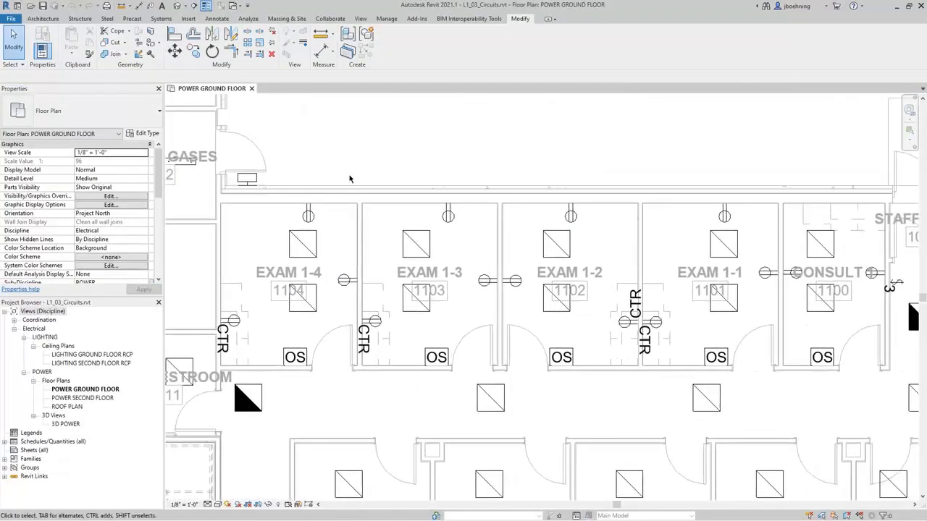
left_click(309, 217)
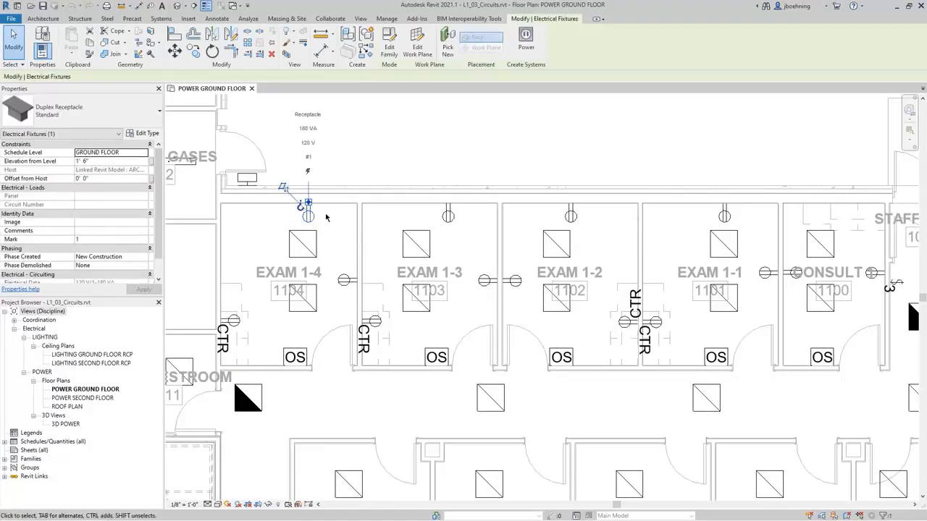
left_click(527, 57)
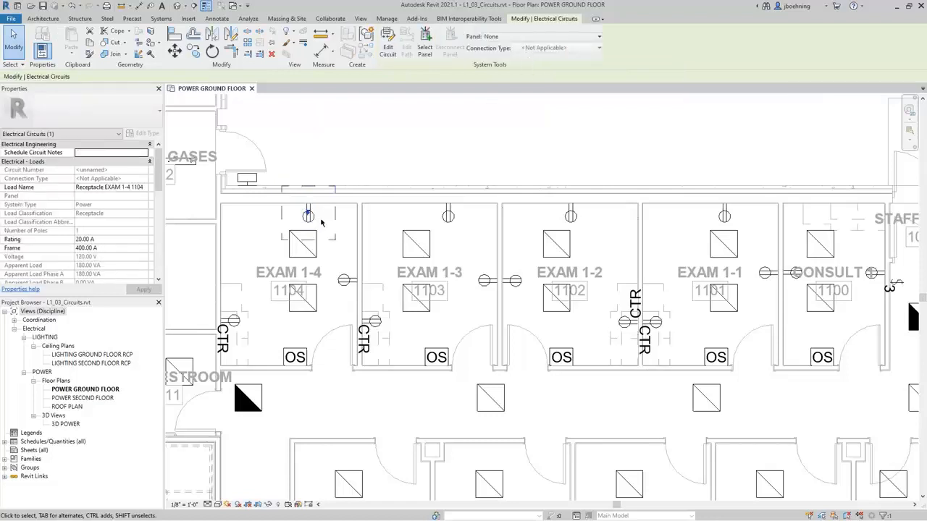
- Edit the new circuit and add the other wall receptacle and the countertop receptacle of EXAM 1-4
scroll(304, 219, "up", 2)
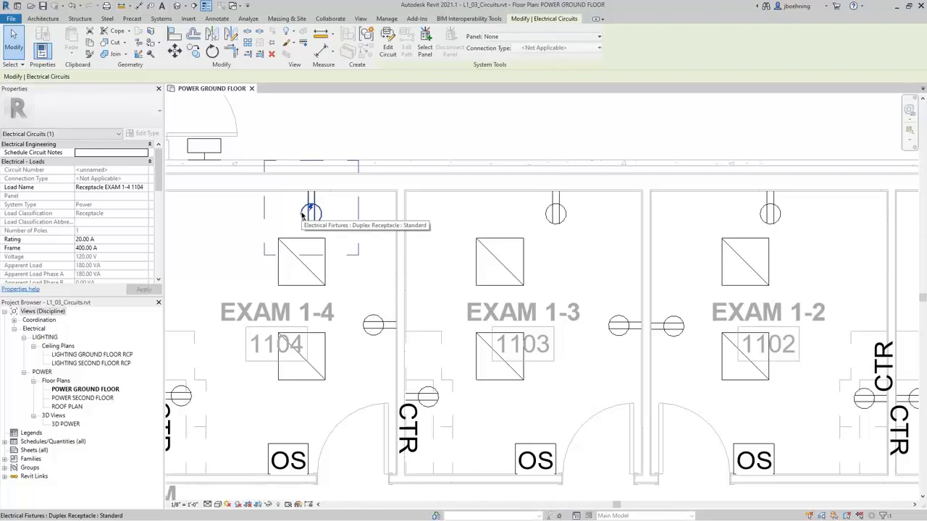
left_click(389, 57)
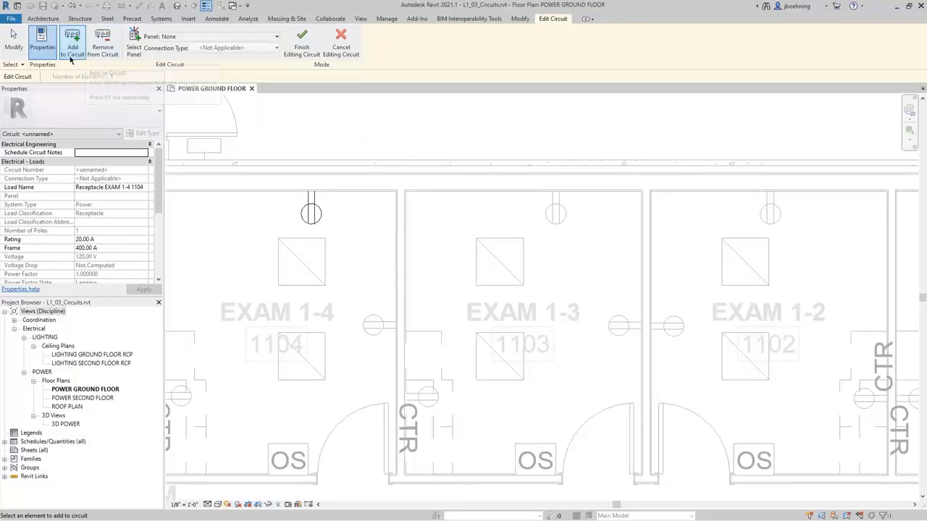
scroll(503, 192, "down", 1)
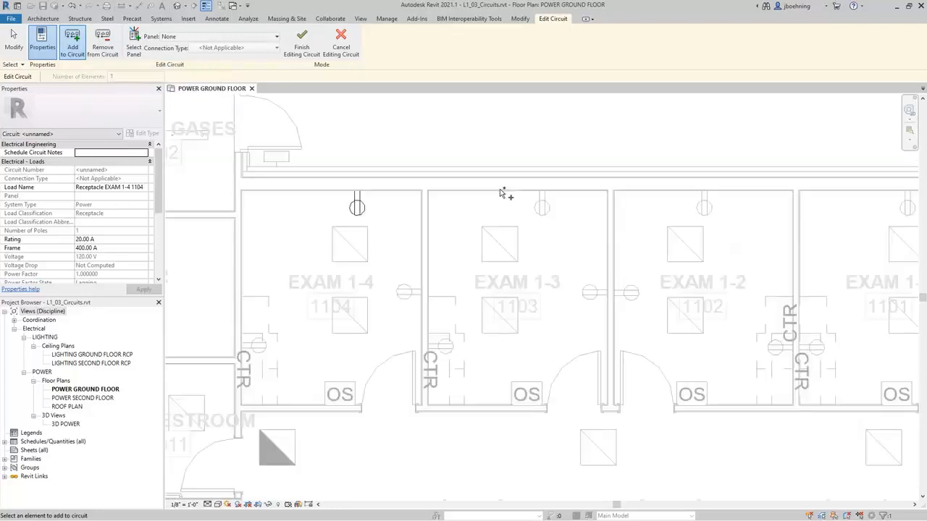
left_click(408, 292)
left_click(264, 350)
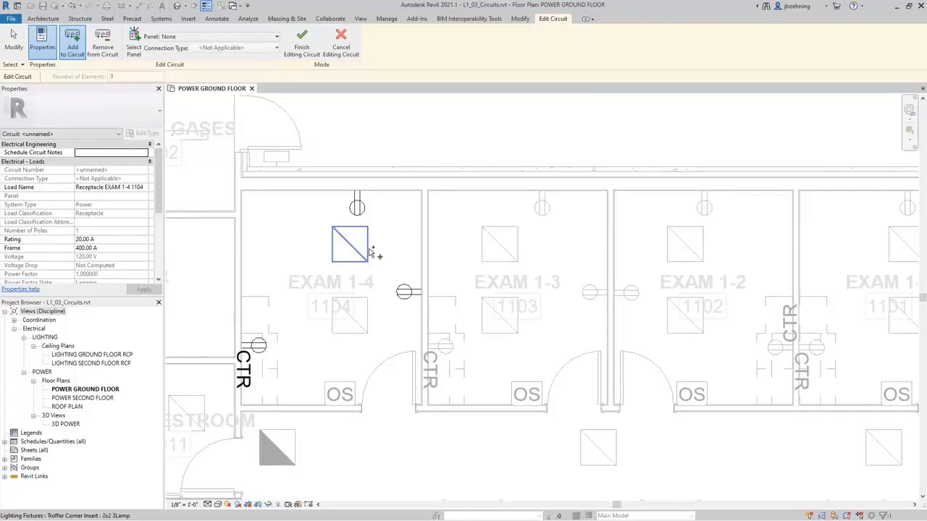
- Add the receptacles on the upper walls of EXAM 1-3 and EXAM 1-2 and both on their shared wall to the circuit
middle_click_drag(433, 215, 418, 230)
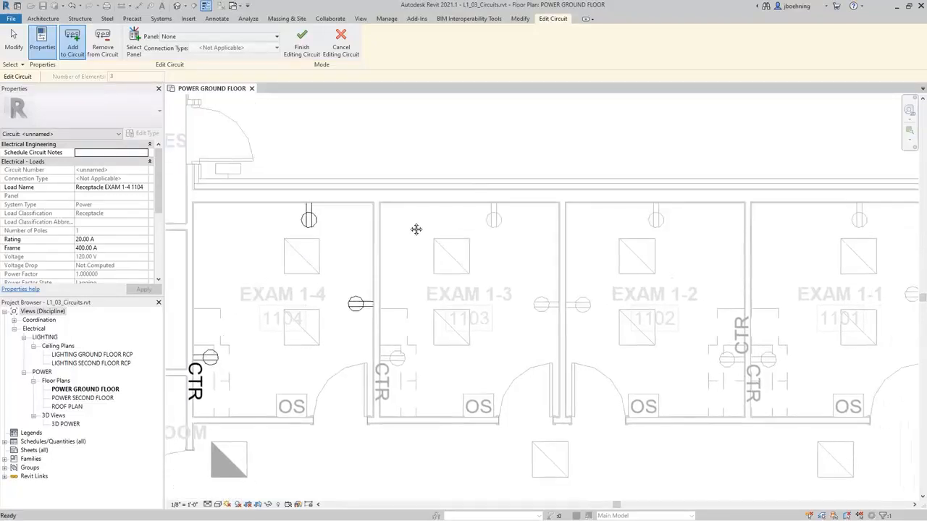
left_click(492, 222)
left_click(542, 304)
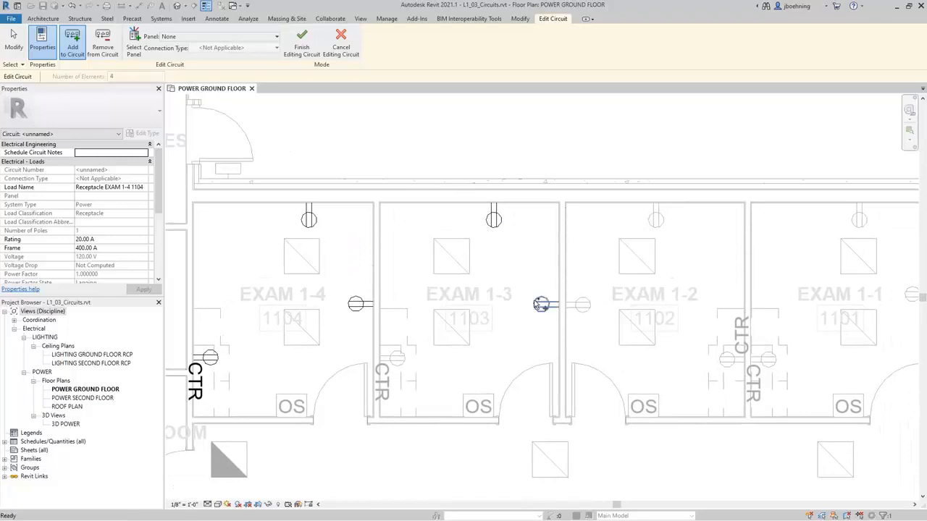
left_click(588, 306)
left_click(654, 226)
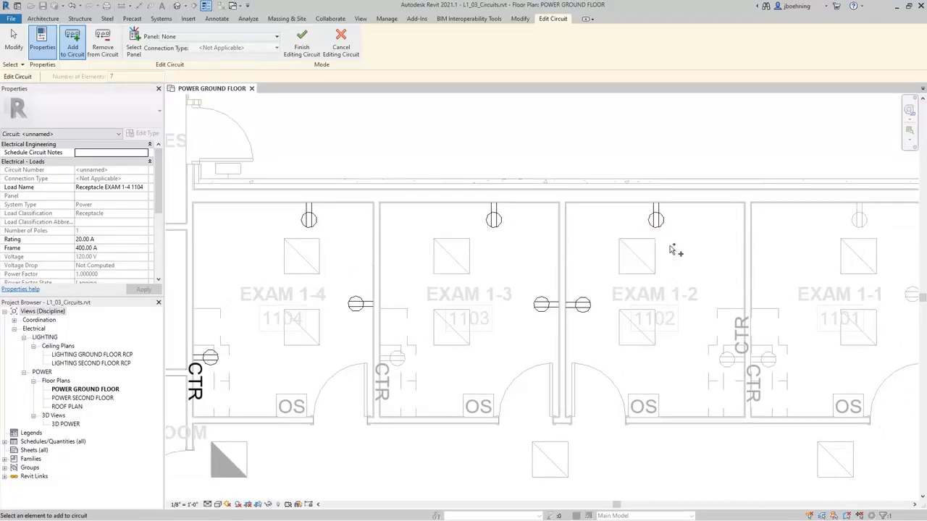
- Add the two countertop receptacles between EXAM 1-2 and EXAM 1-1, plus the two other wall receptacles of EXAM 1-1, to the circuit
scroll(671, 250, "down", 1)
middle_click_drag(682, 256, 624, 258)
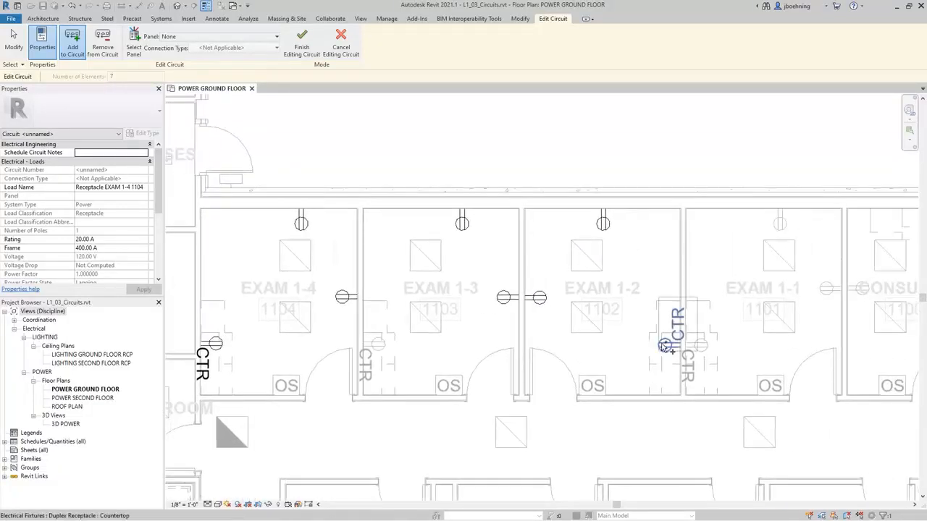
left_click(664, 346)
left_click(699, 346)
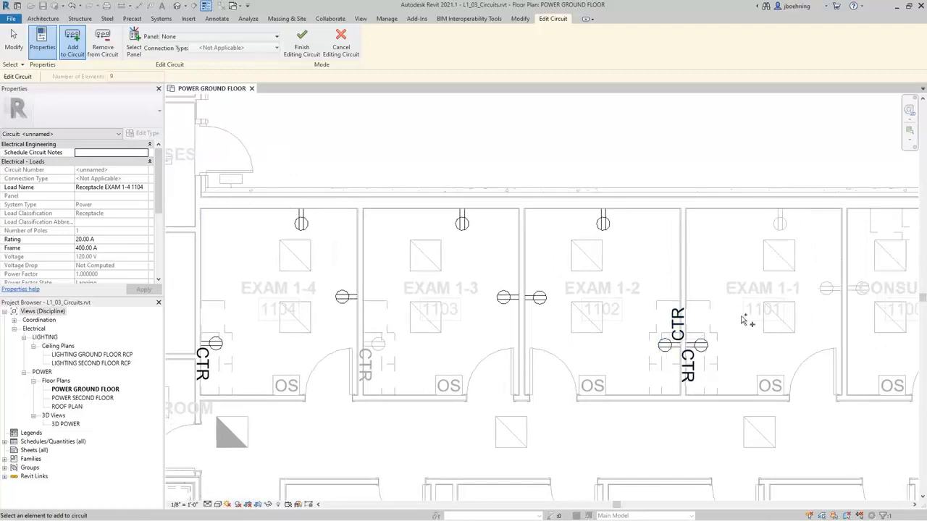
left_click(782, 227)
left_click(830, 289)
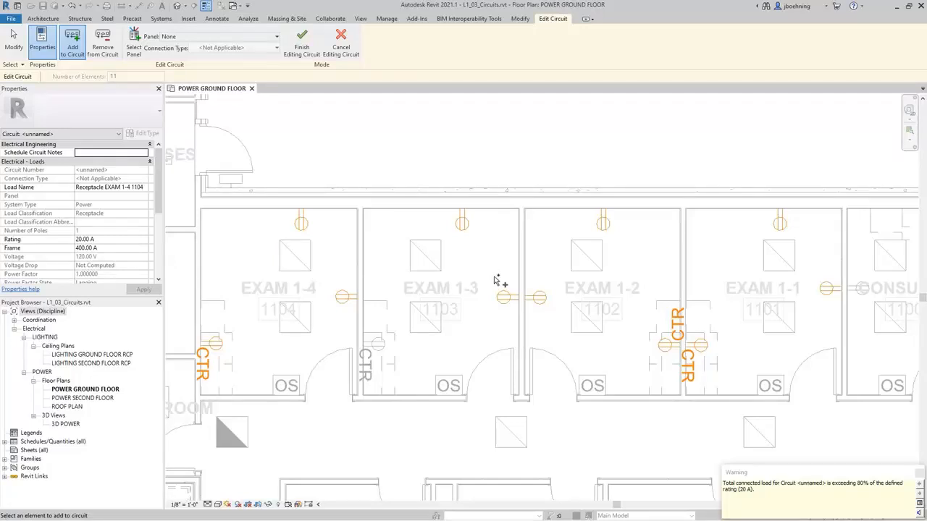
- Remove the three EXAM 1-1 receptacles from the circuit, including the countertop one
left_click(116, 56)
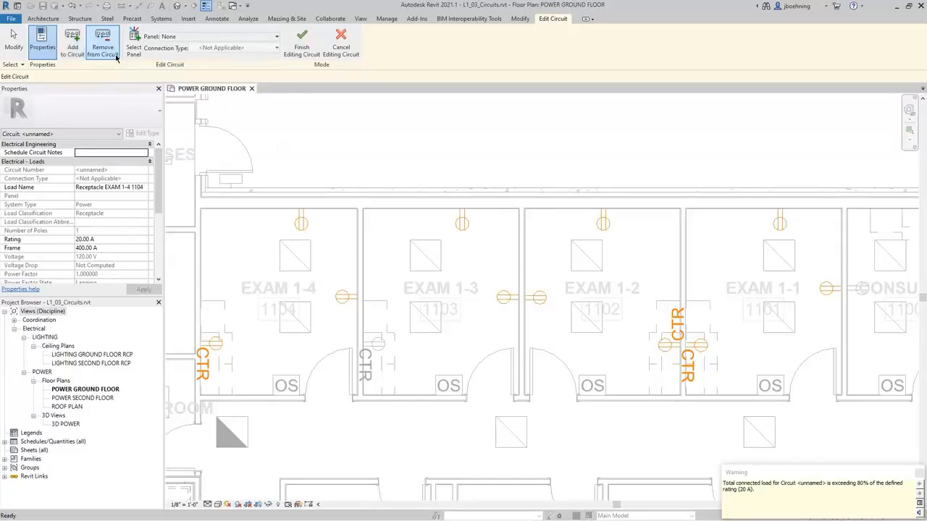
left_click(825, 288)
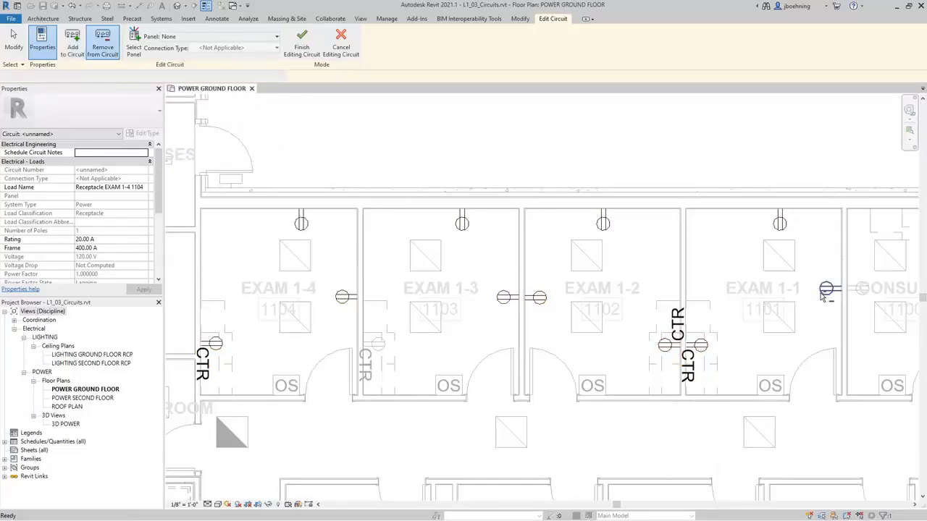
left_click(705, 346)
scroll(695, 376, "up", 2)
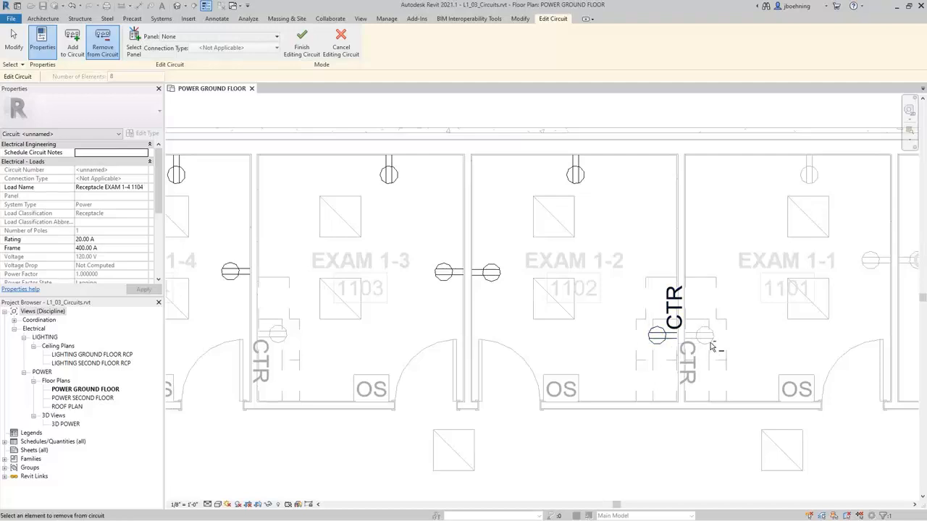
scroll(716, 360, "down", 1)
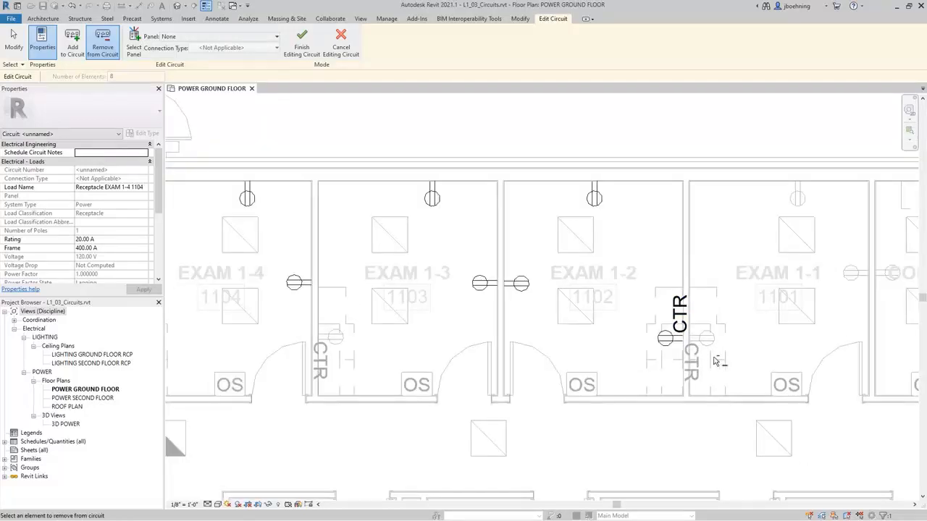
- Check the panels available for the circuit and locate panel LP1 in the ELECTRICAL room on the plan
middle_click_drag(652, 401, 699, 388)
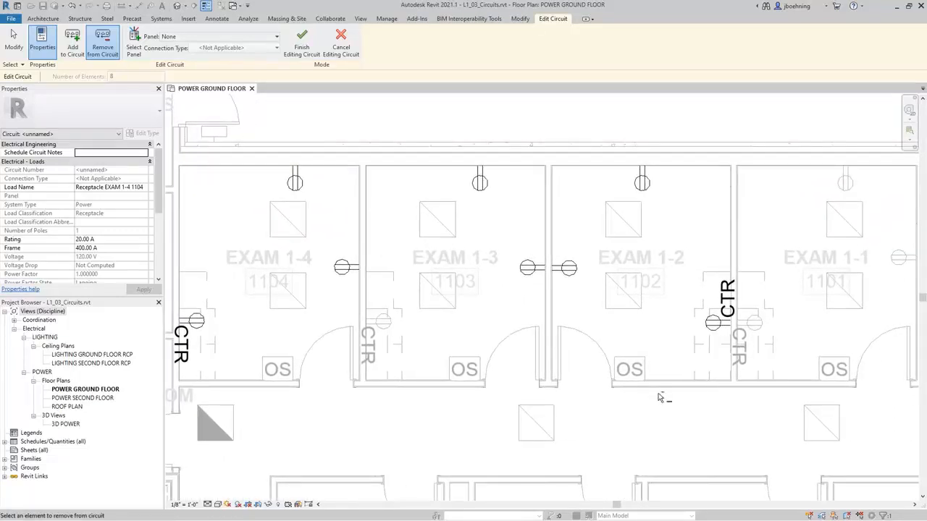
middle_click_drag(467, 399, 496, 401)
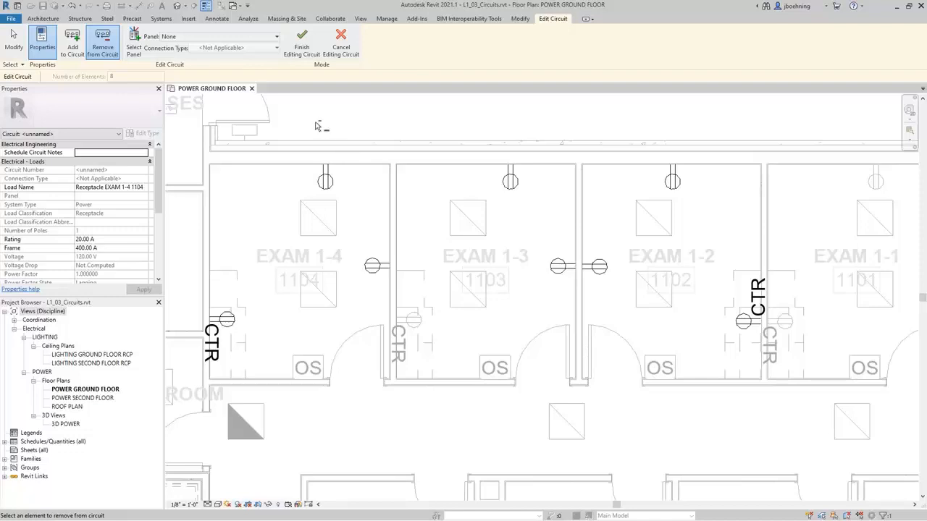
left_click(271, 41)
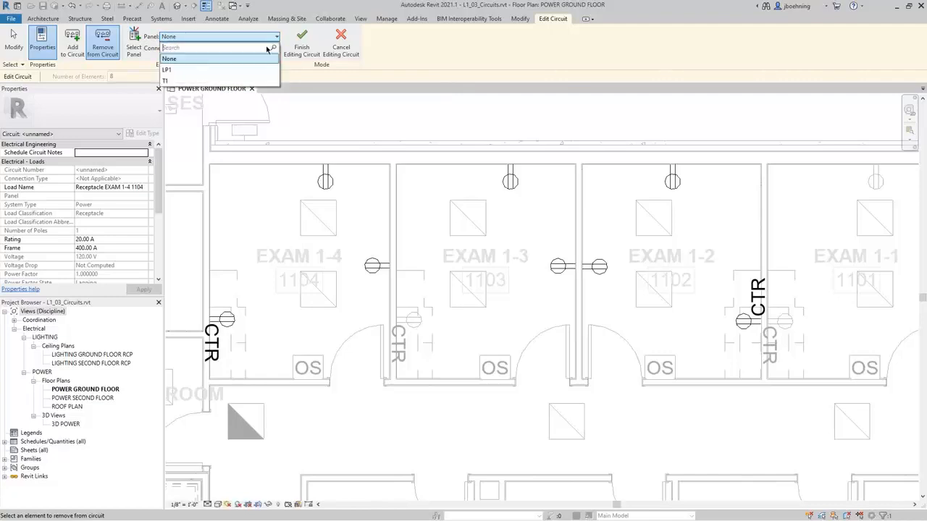
left_click(336, 116)
scroll(360, 186, "down", 1)
scroll(360, 186, "down", 1)
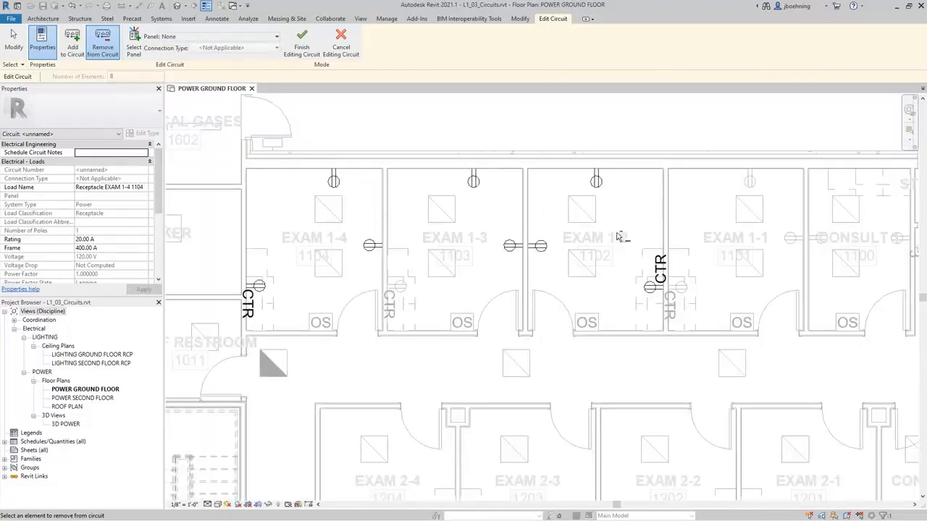
middle_click_drag(622, 234, 285, 261)
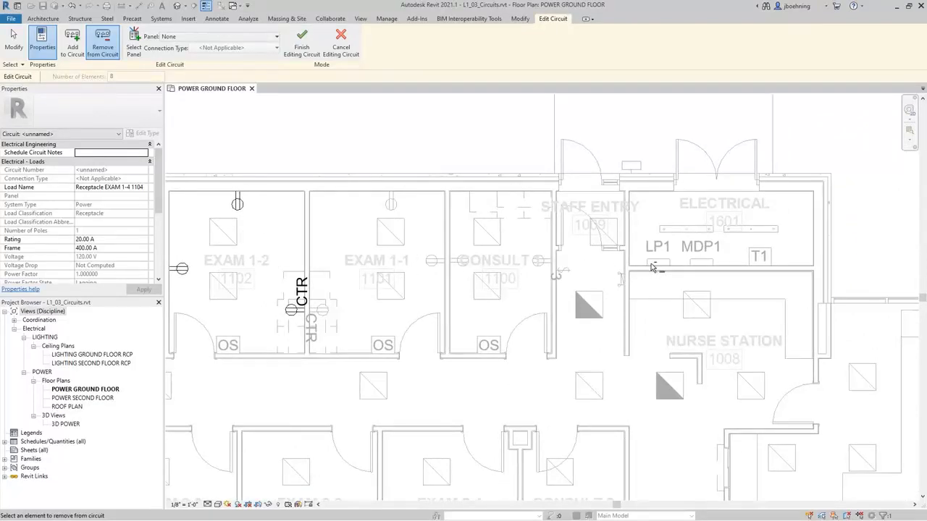
- Assign the exam room receptacle circuit to panel LP1 by picking it in the ELECTRICAL room, and finish editing the circuit
left_click(138, 56)
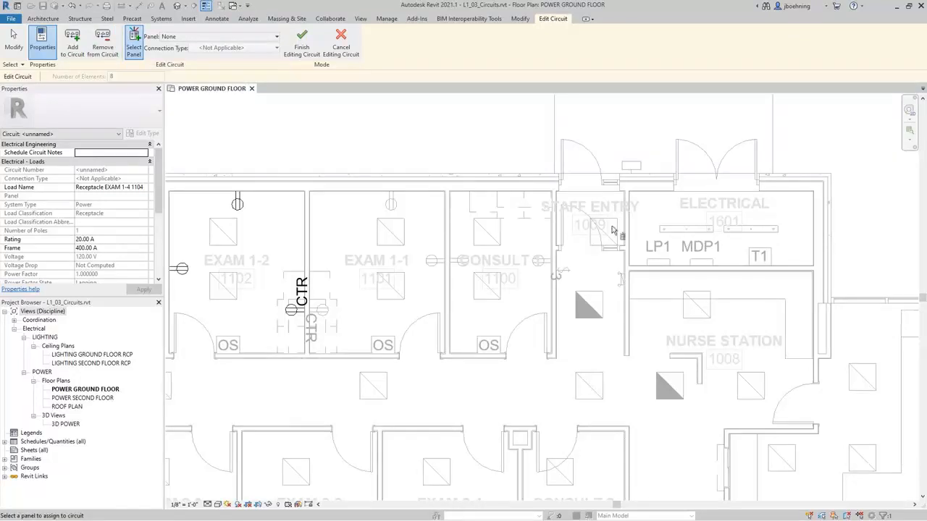
left_click(649, 265)
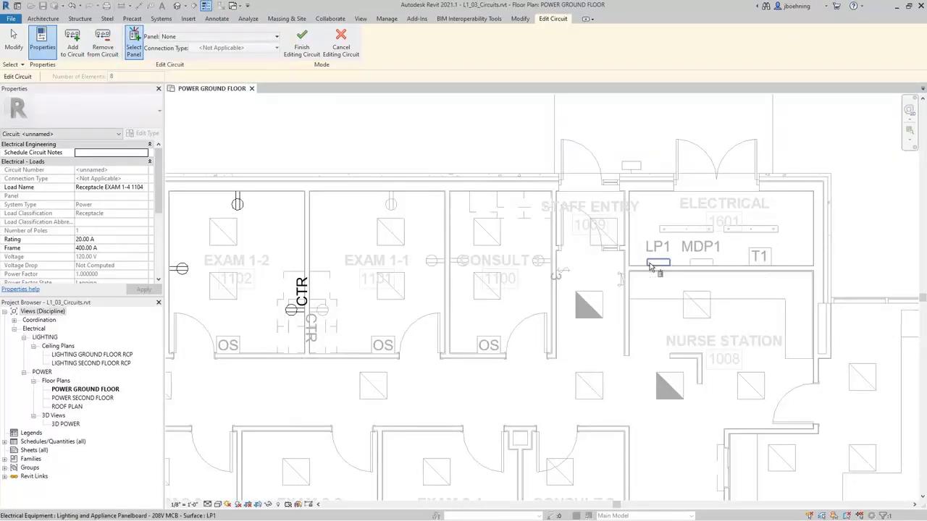
left_click(276, 37)
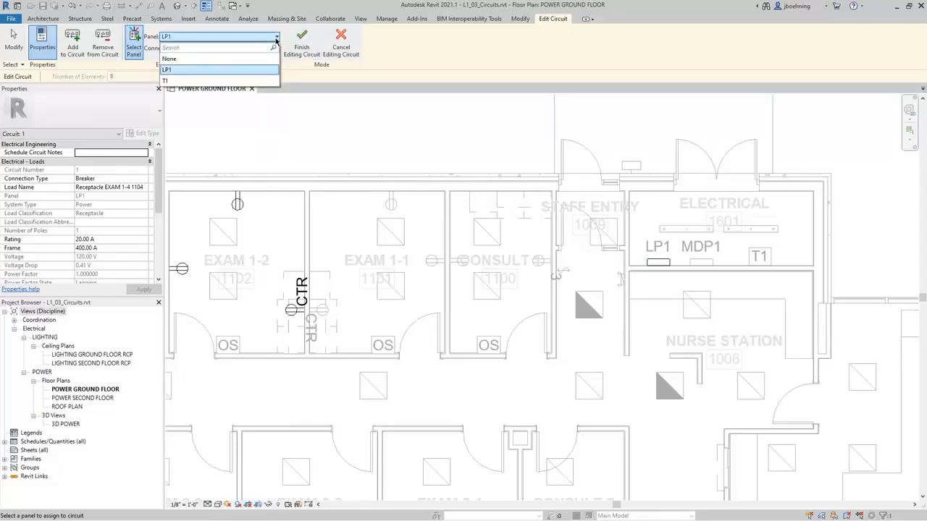
left_click(358, 122)
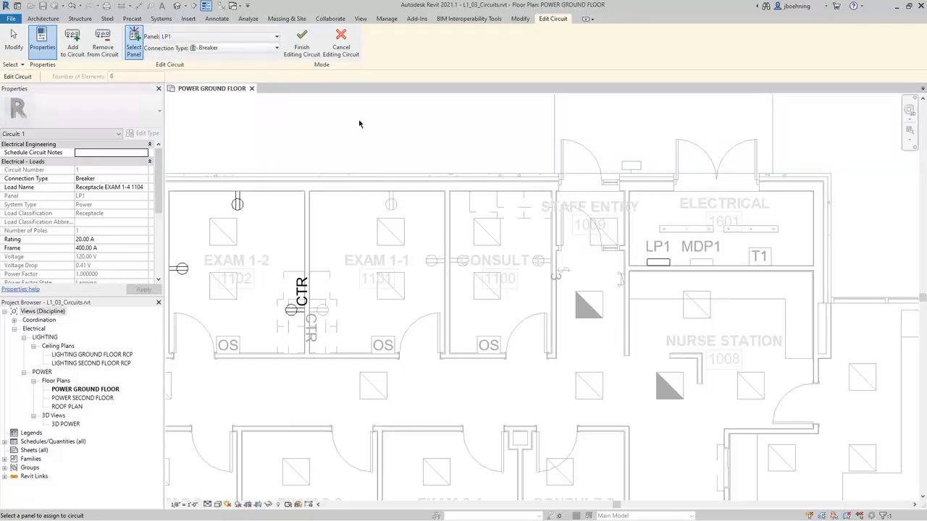
left_click(302, 50)
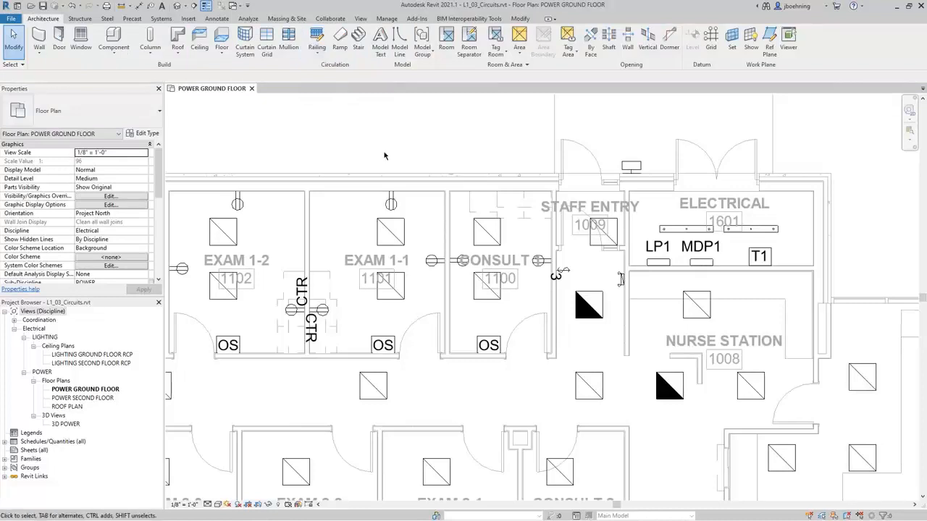
- Compare the circuit assignment of the upper-wall receptacles in EXAM 1-1 and EXAM 1-2, including the EXAM 1-2 receptacle's electrical circuit
left_click(395, 206)
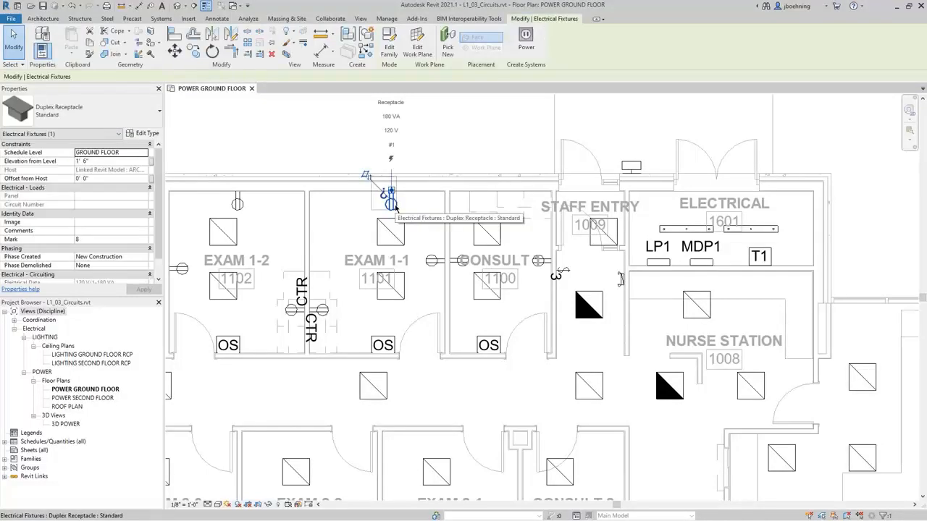
left_click(460, 164)
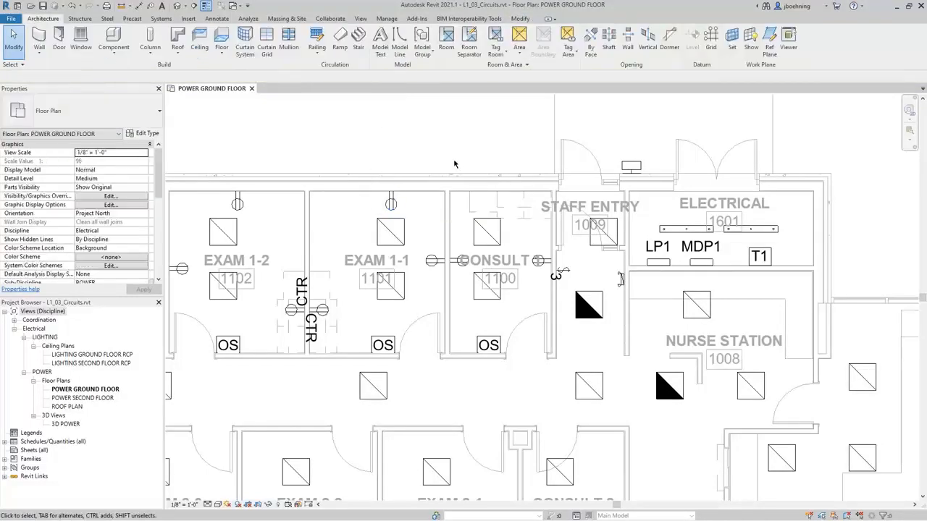
middle_click_drag(460, 164, 787, 182)
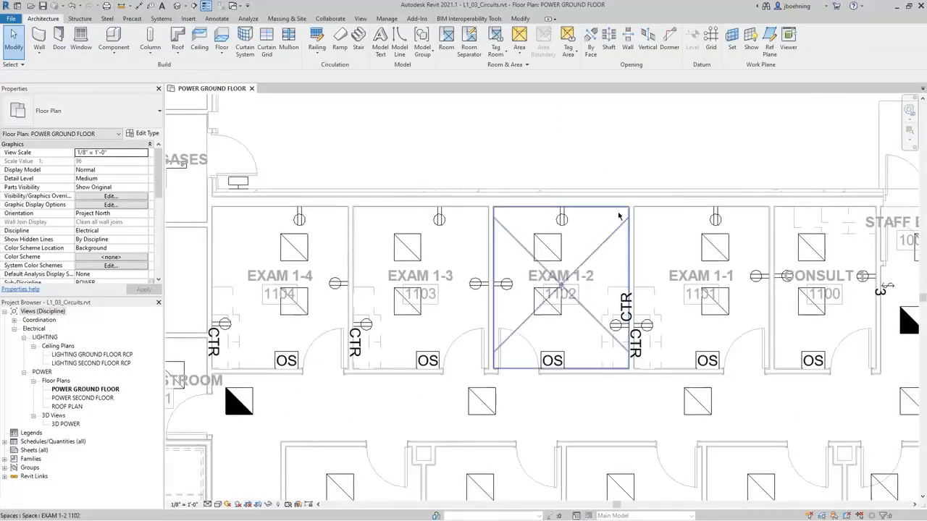
left_click(562, 220)
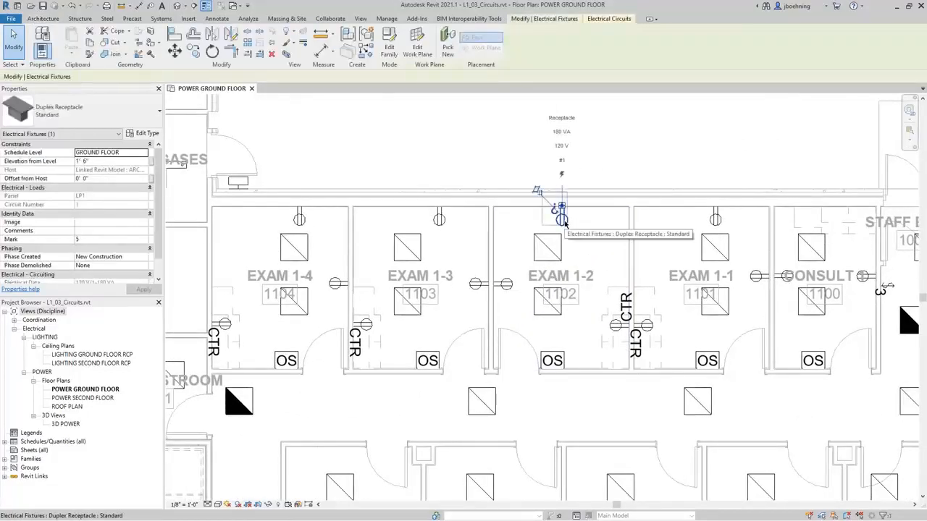
left_click(607, 20)
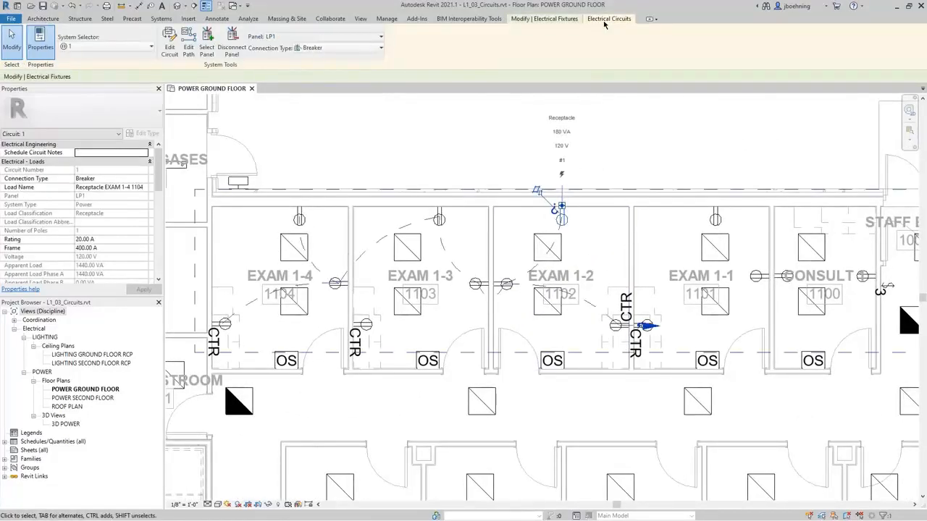
left_click(715, 218)
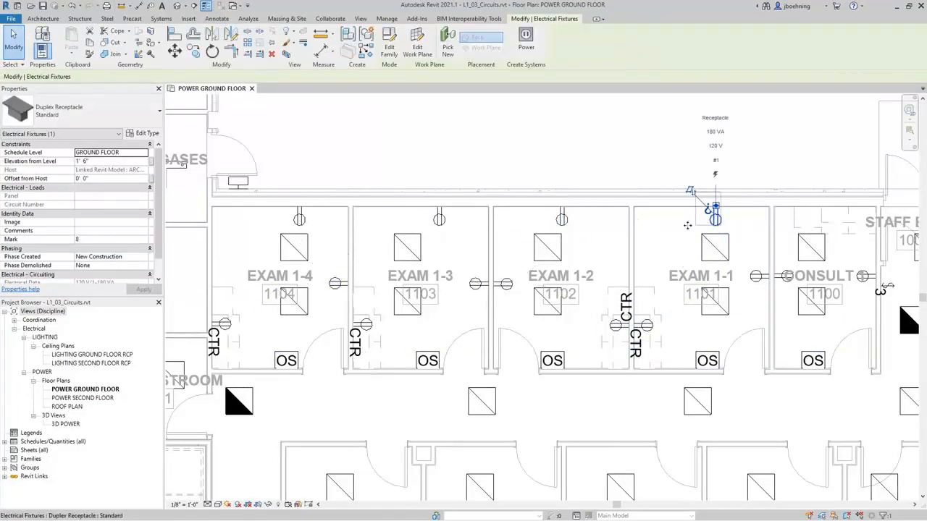
left_click(554, 168)
- Create a power circuit on panel LP1 for the six troffer lights in EXAM 1-4, EXAM 1-3 and EXAM 1-2
scroll(554, 167, "down", 1)
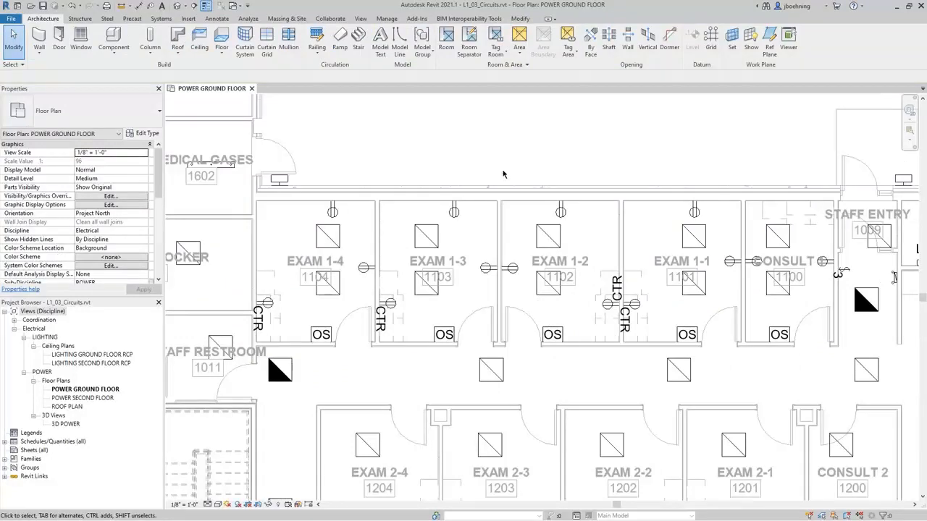
middle_click_drag(356, 172, 377, 170)
left_click(361, 235)
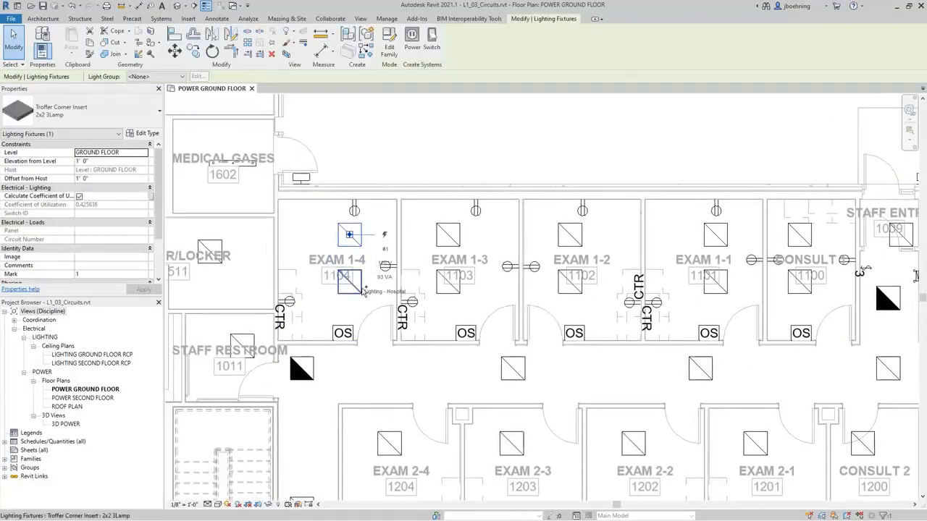
left_click(354, 284, "ctrl")
left_click(445, 245, "ctrl")
left_click(439, 282, "ctrl")
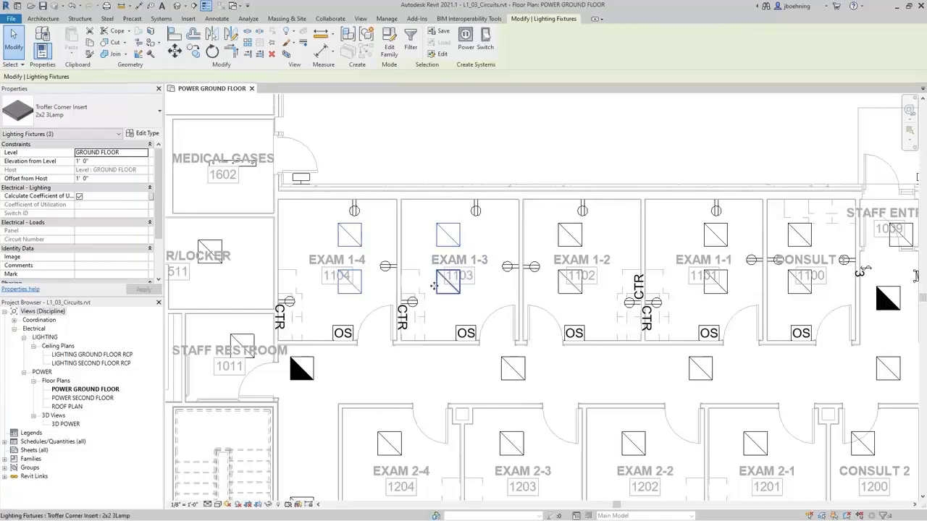
left_click(563, 242, "ctrl")
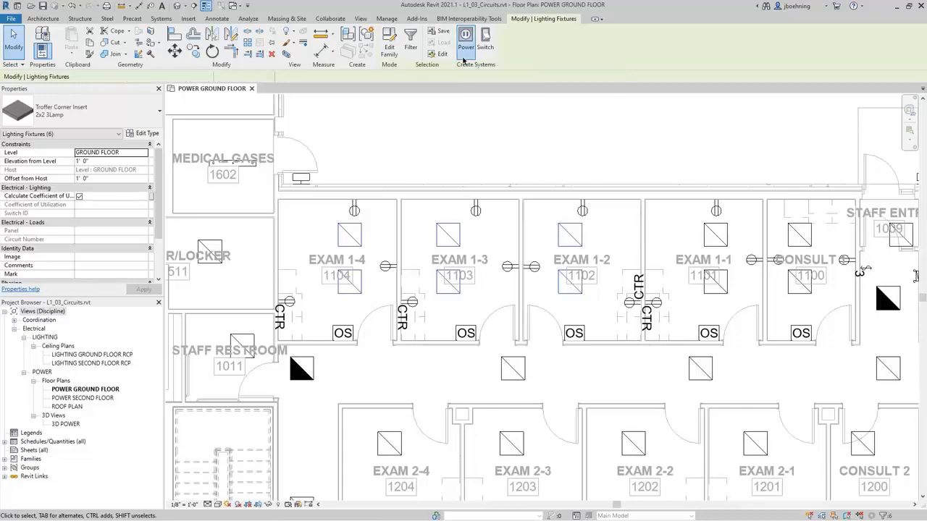
left_click(464, 59)
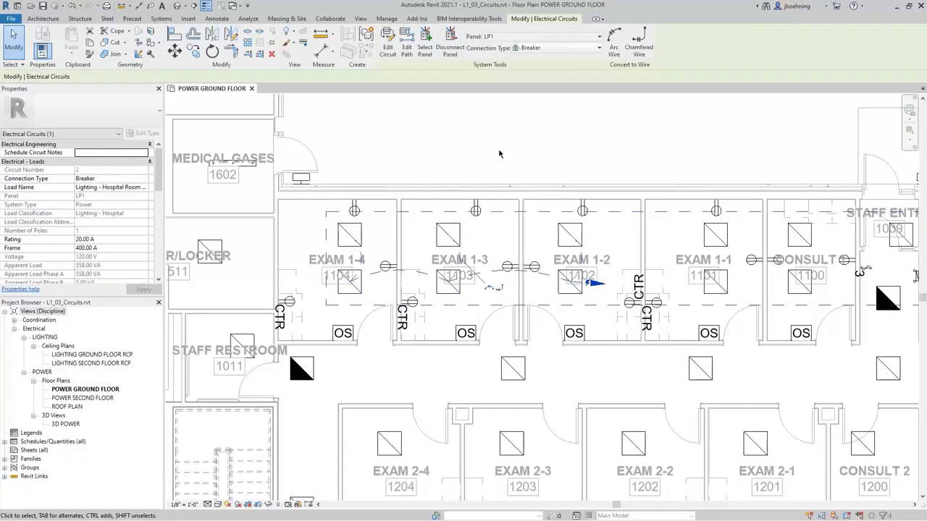
key("Escape")
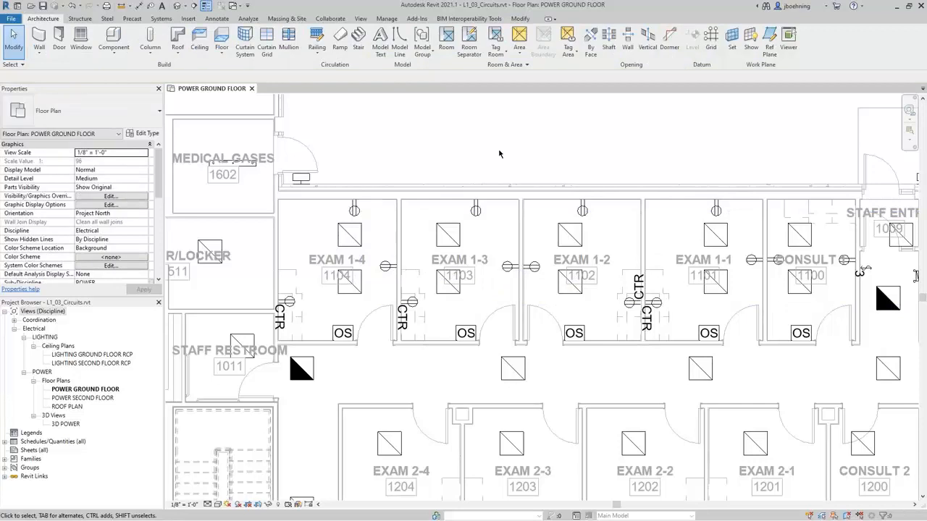
- Check the electrical circuit of the upper EXAM 1-2 light and the panels available for it
left_click(560, 248)
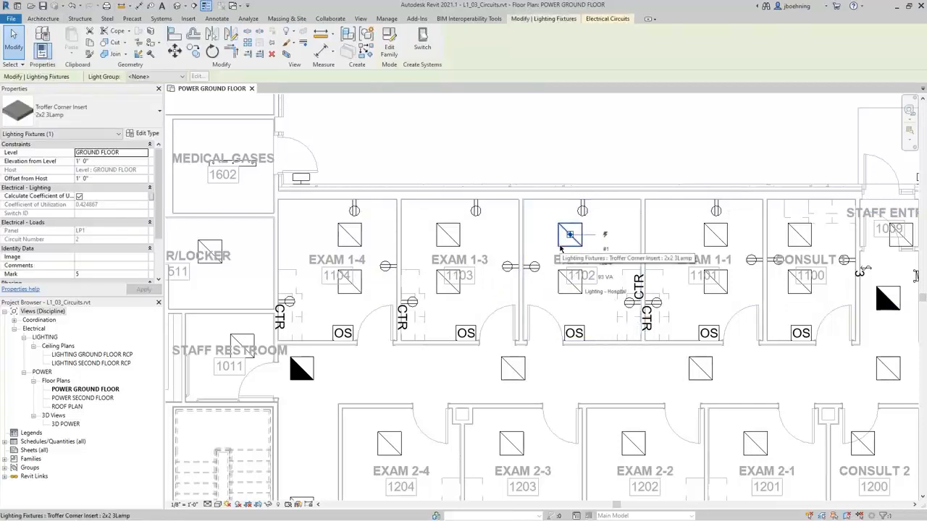
left_click(600, 19)
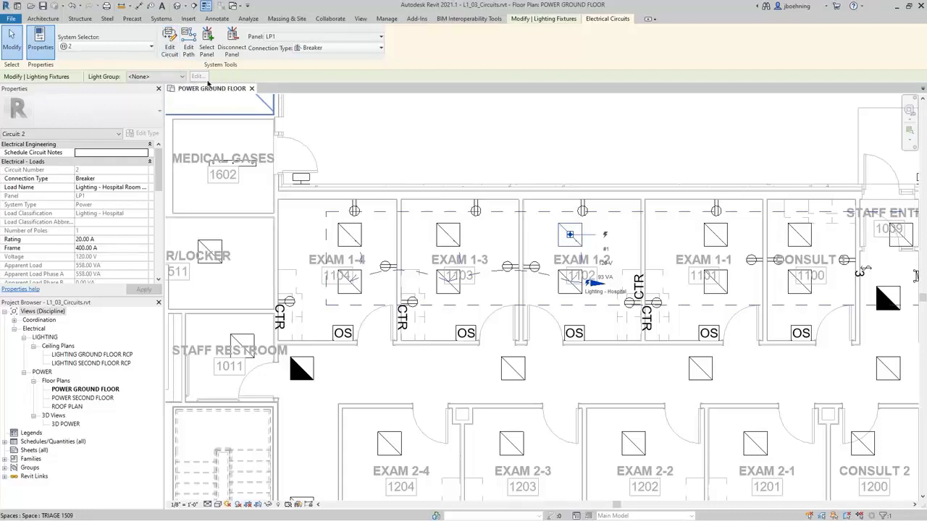
left_click(373, 40)
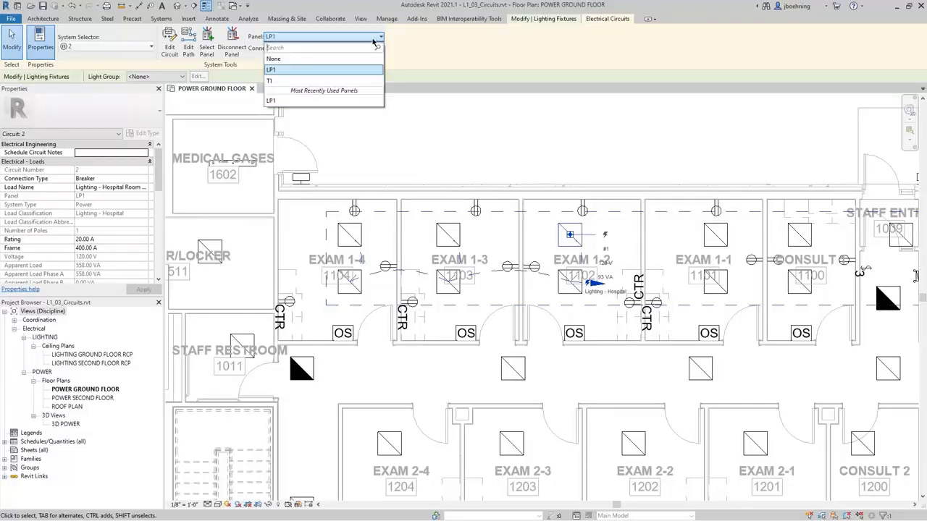
left_click(450, 120)
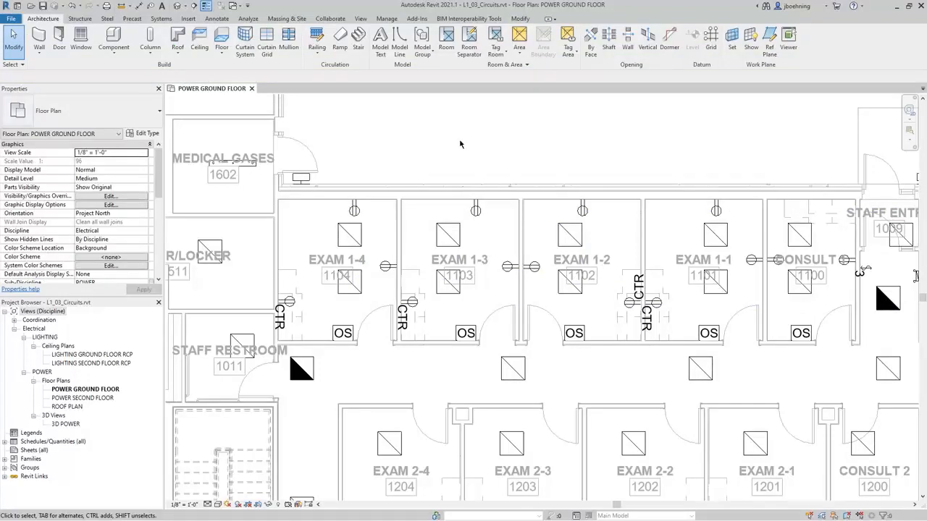
- Create a power circuit for panel LP1 in the ELECTRICAL room and connect it to transformer T1
middle_click_drag(605, 146, 480, 155)
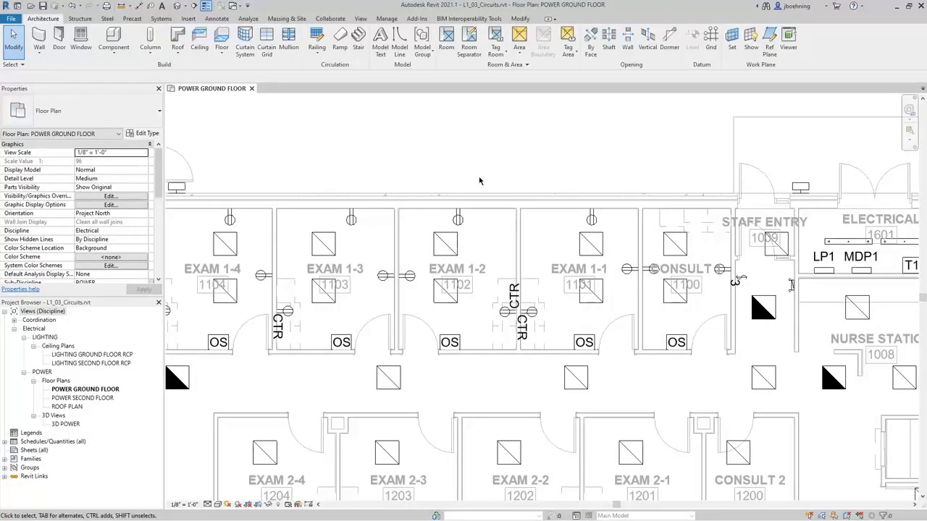
scroll(481, 181, "down", 2)
scroll(592, 173, "up", 1)
middle_click_drag(592, 173, 322, 175)
scroll(601, 262, "up", 2)
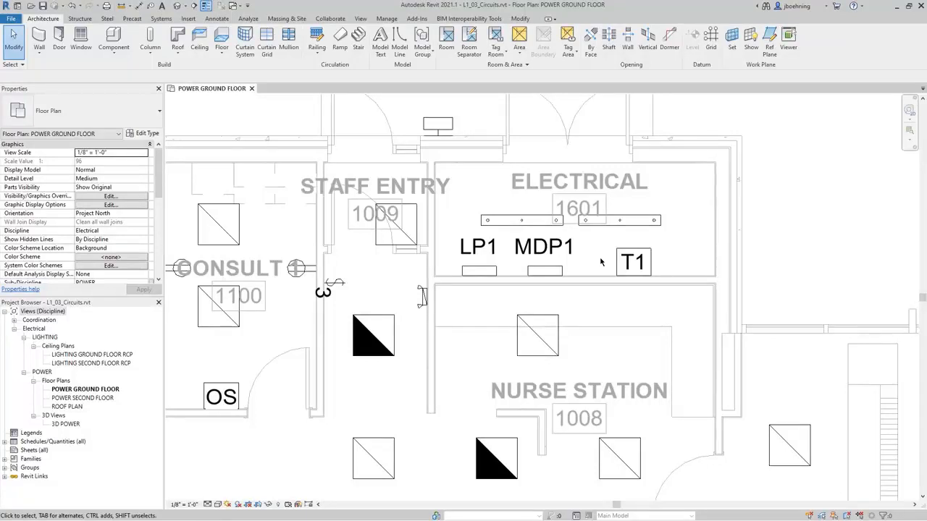
left_click(492, 277)
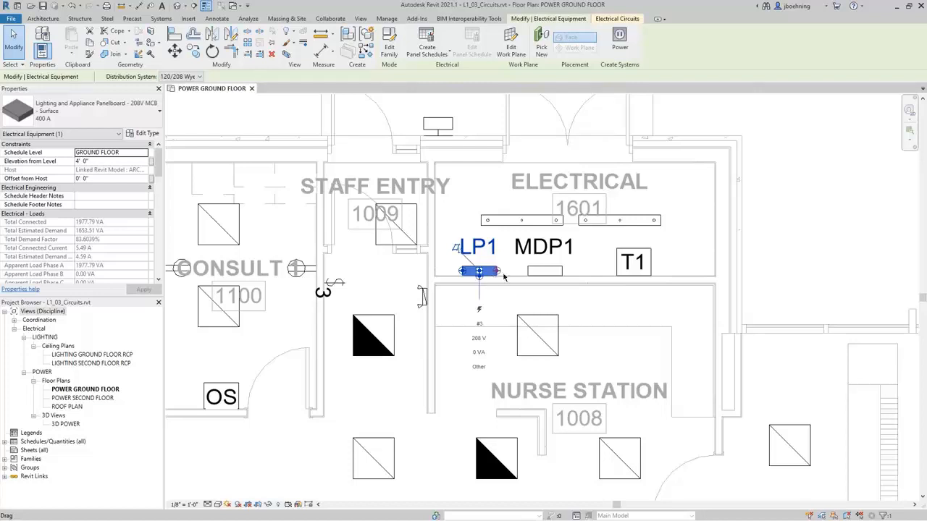
left_click(619, 40)
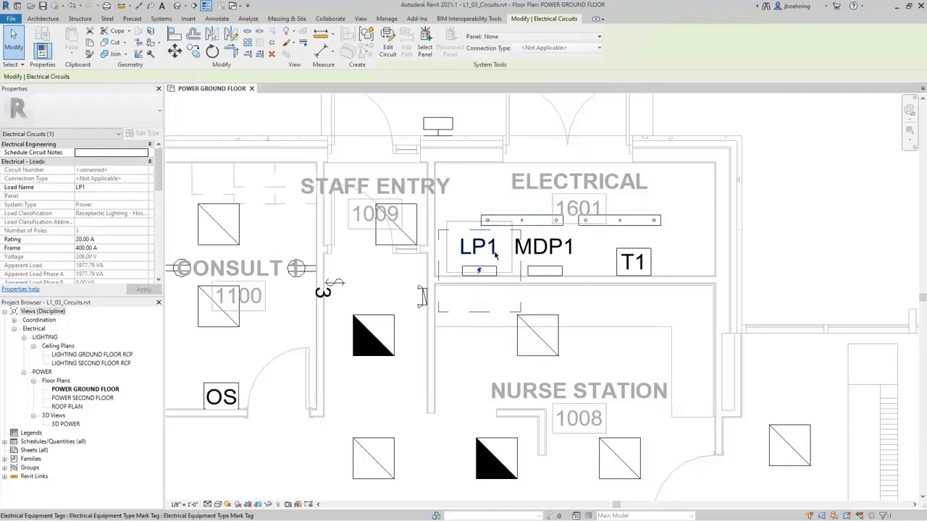
left_click(568, 39)
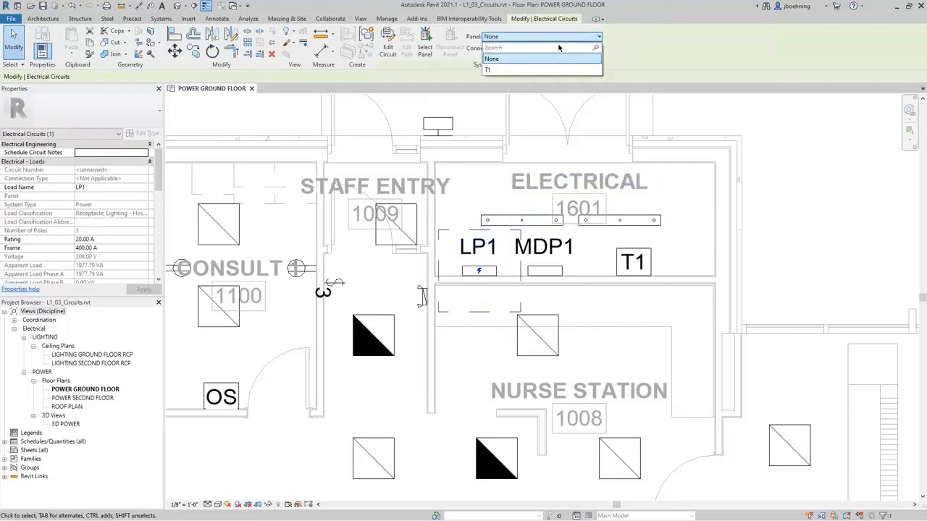
left_click(518, 71)
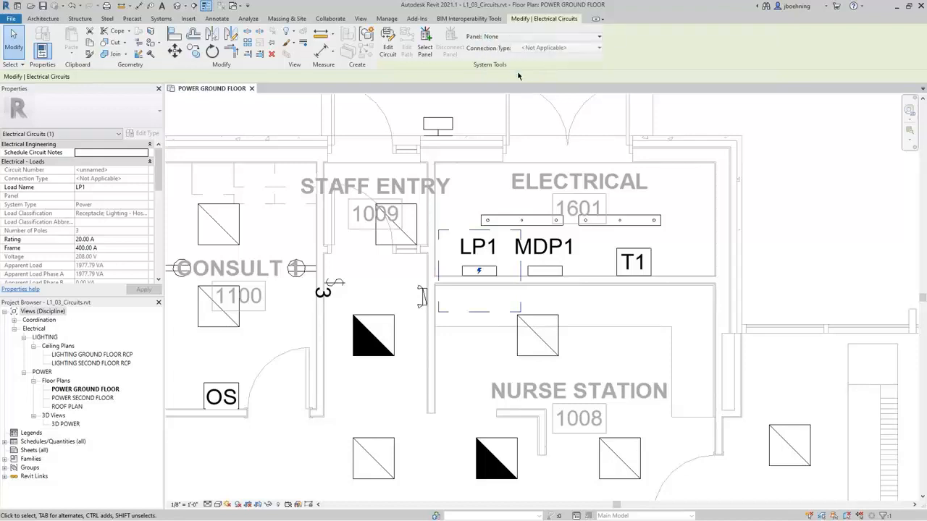
left_click(766, 252)
- Create a power circuit for transformer T1 and connect it to panel MDP1
left_click(648, 265)
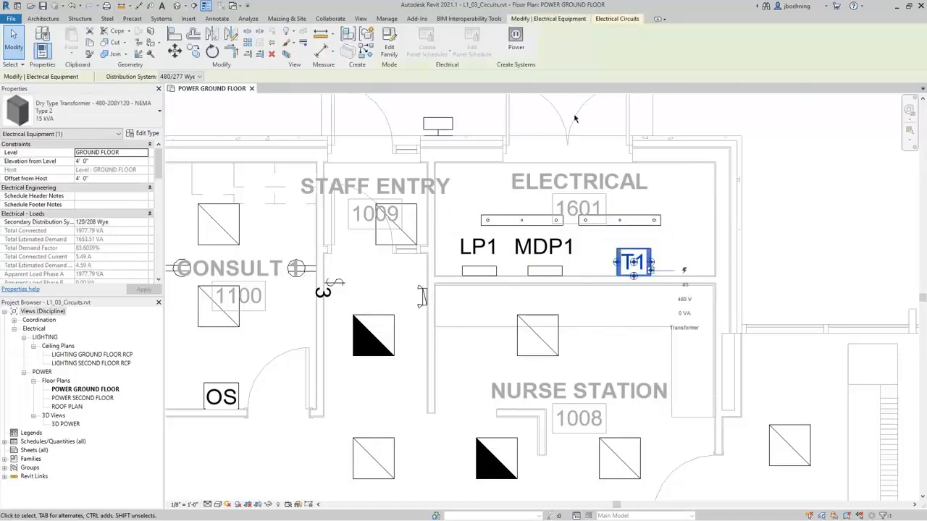
left_click(518, 50)
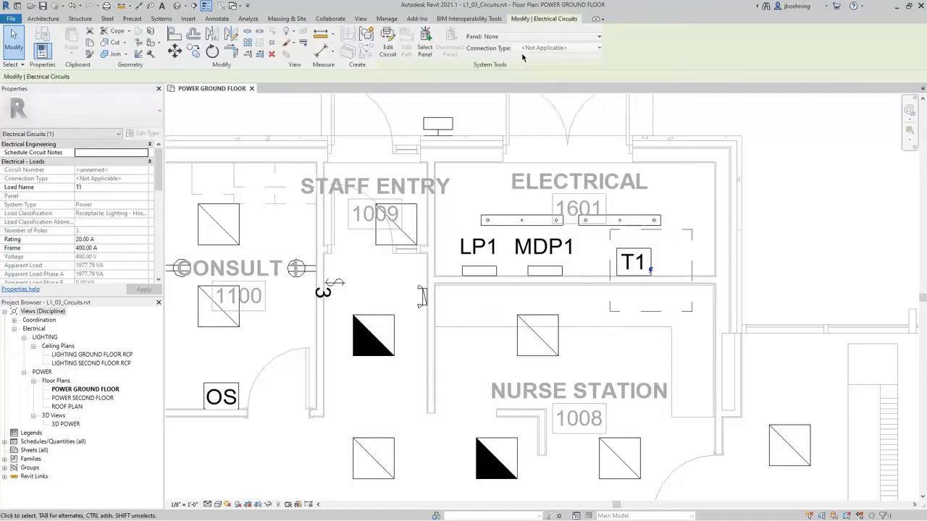
left_click(543, 37)
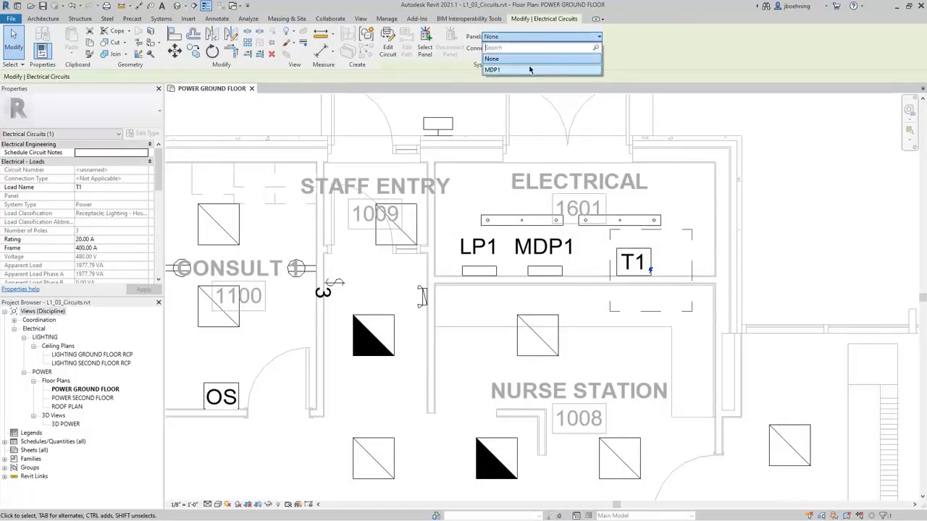
left_click(528, 70)
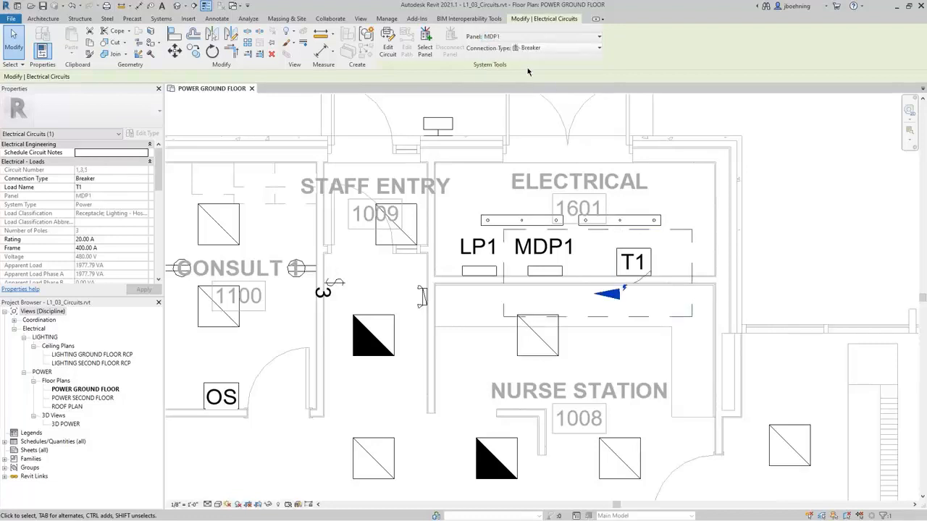
left_click(764, 251)
- Examine the electrical loads and general properties of panel MDP1
scroll(511, 304, "up", 2)
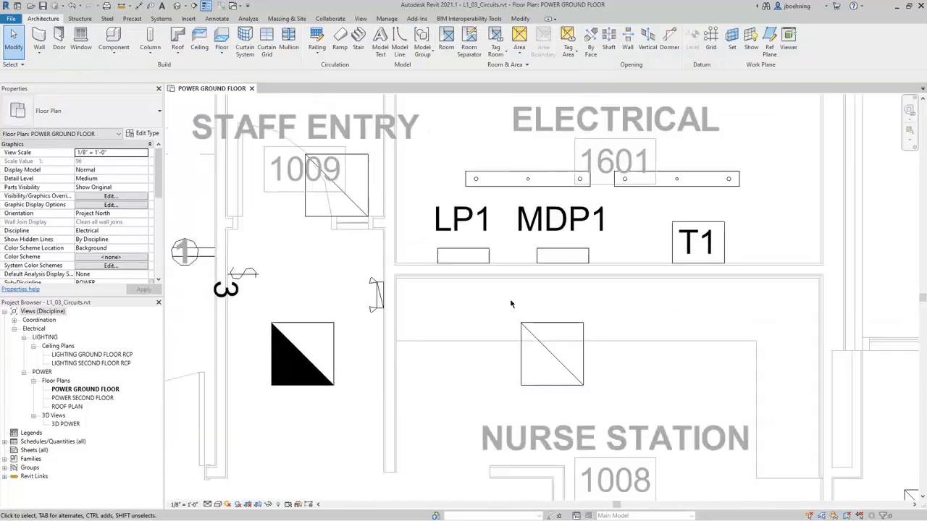
left_click(544, 260)
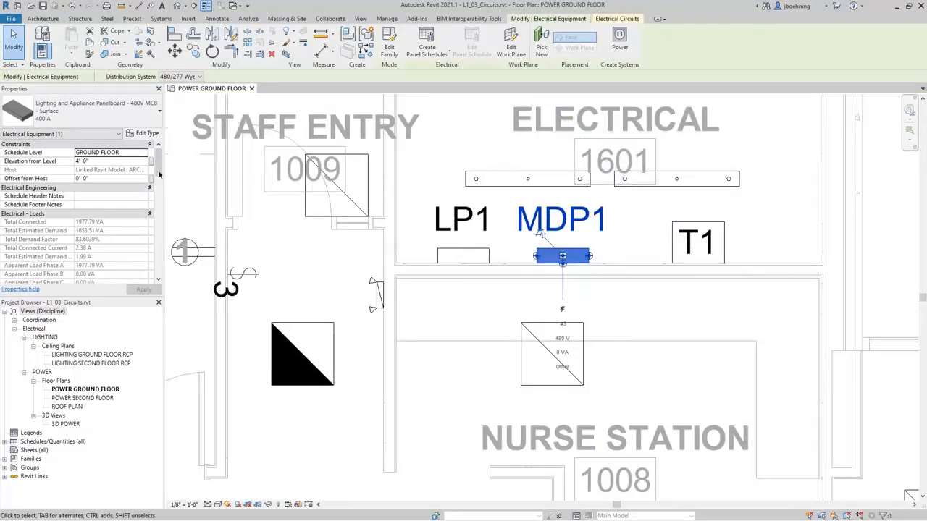
left_click_drag(160, 175, 155, 224)
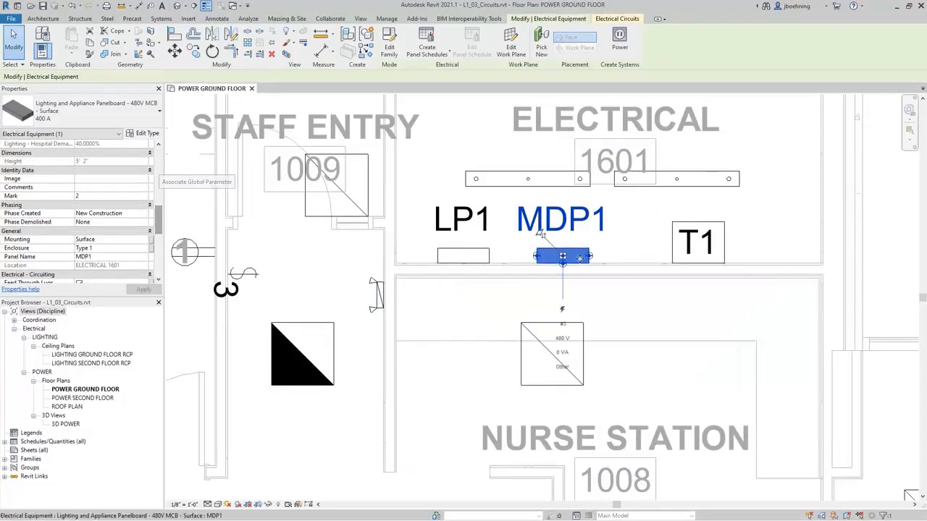
left_click(579, 257)
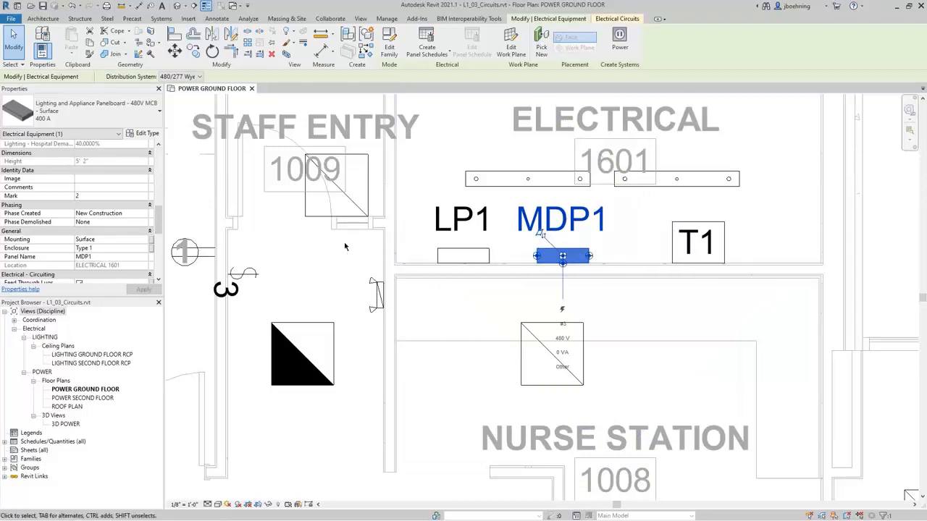
- Review panel MDP1's circuiting properties and place a copy of the panel between MDP1 and transformer T1
left_click_drag(158, 224, 157, 248)
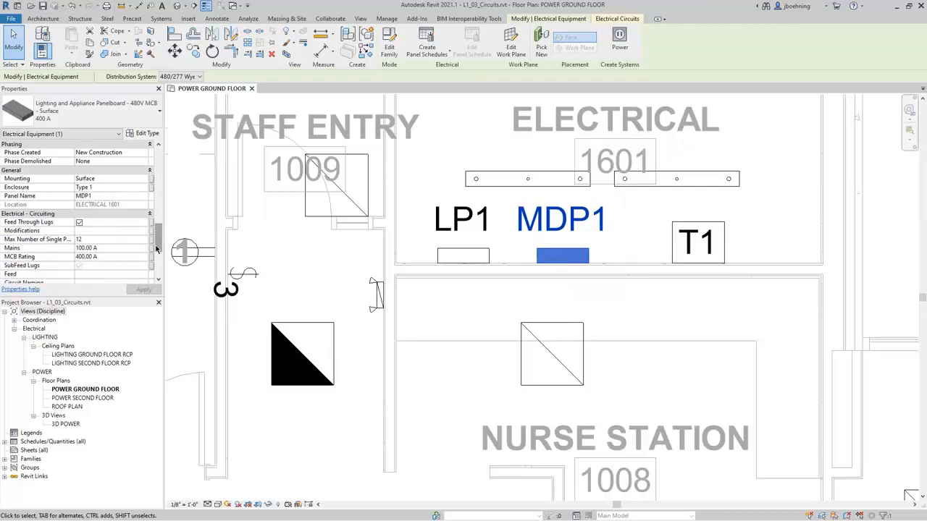
mouse_move(54, 226)
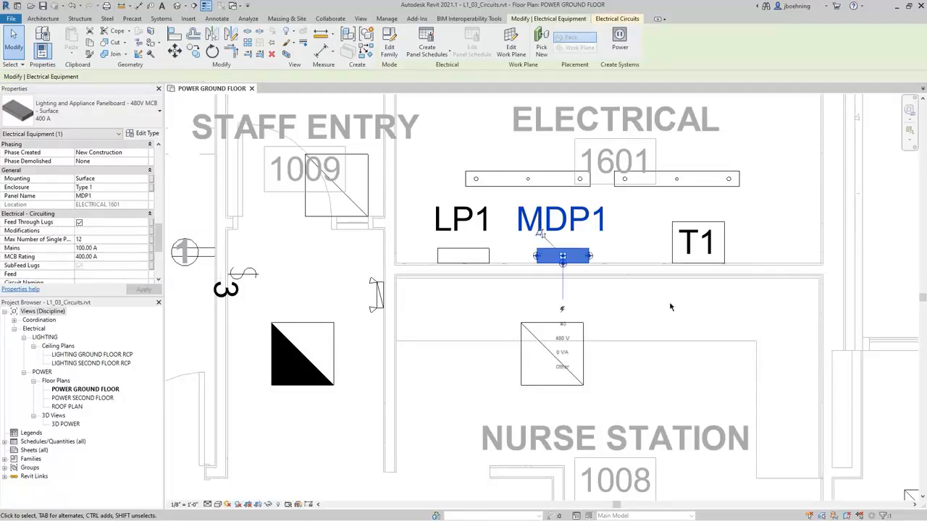
left_click(194, 51)
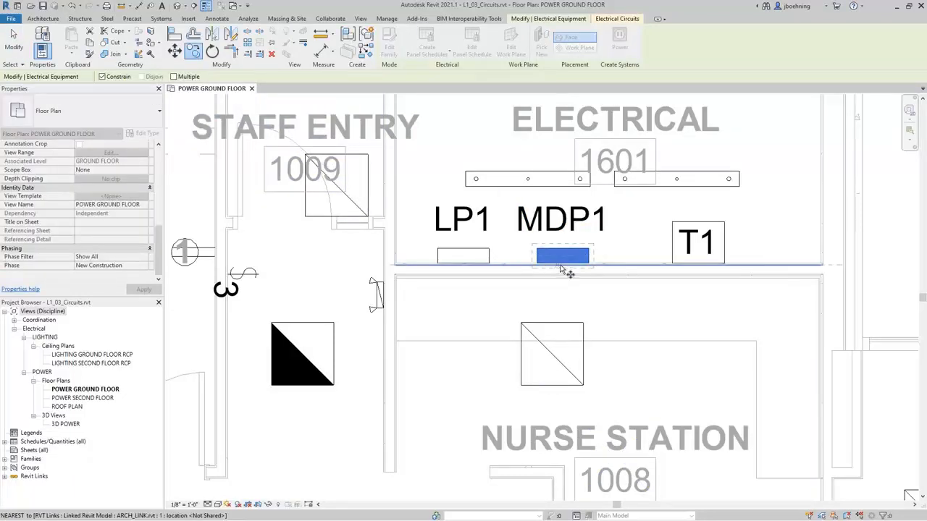
left_click(563, 263)
left_click(634, 265)
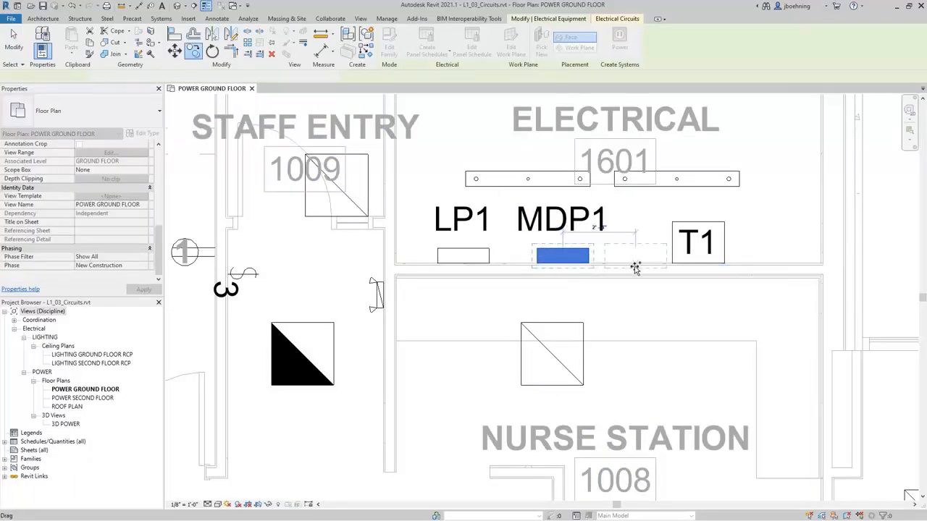
left_click(715, 310)
left_click(652, 256)
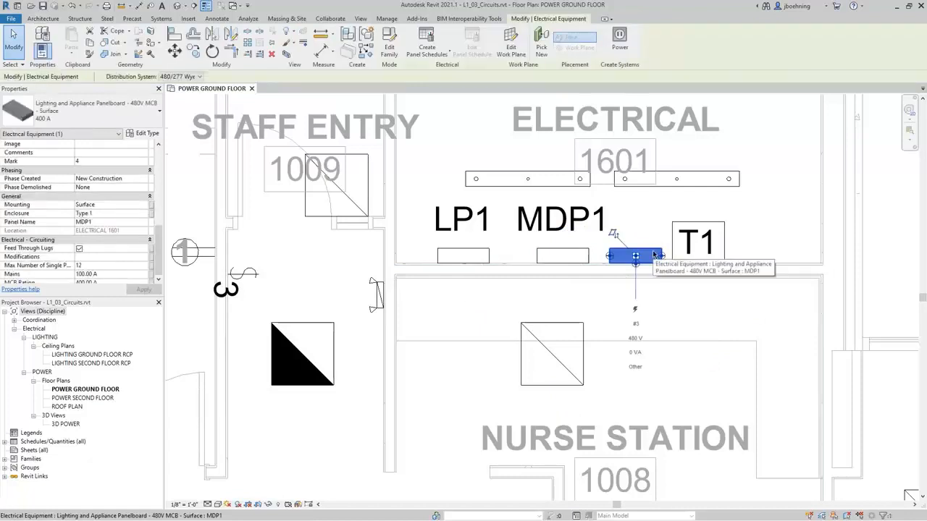
- Create a power circuit feeding the copied panel from MDP1 with the Feed Through Lugs connection type
left_click(618, 37)
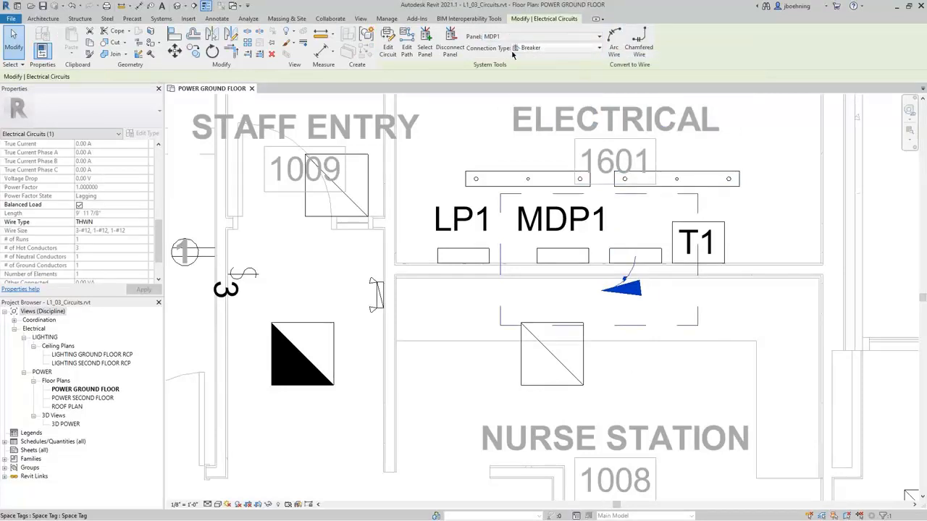
left_click(579, 49)
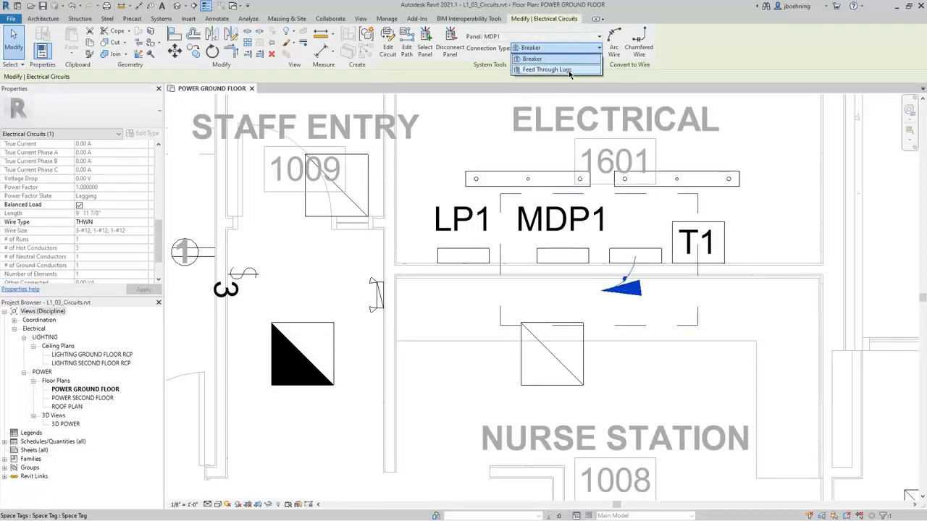
left_click(568, 72)
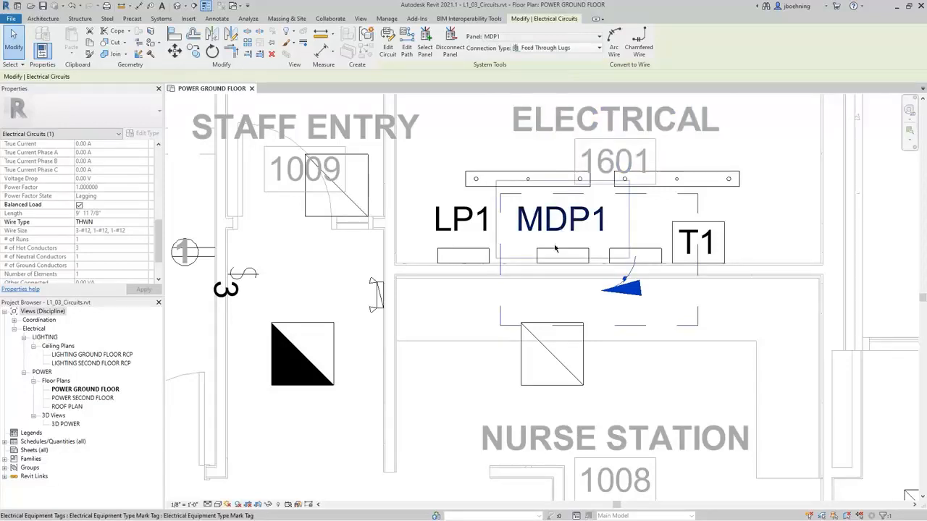
left_click(763, 229)
- Examine the circuiting and electrical load properties of transformer T1
middle_click_drag(763, 230, 681, 283)
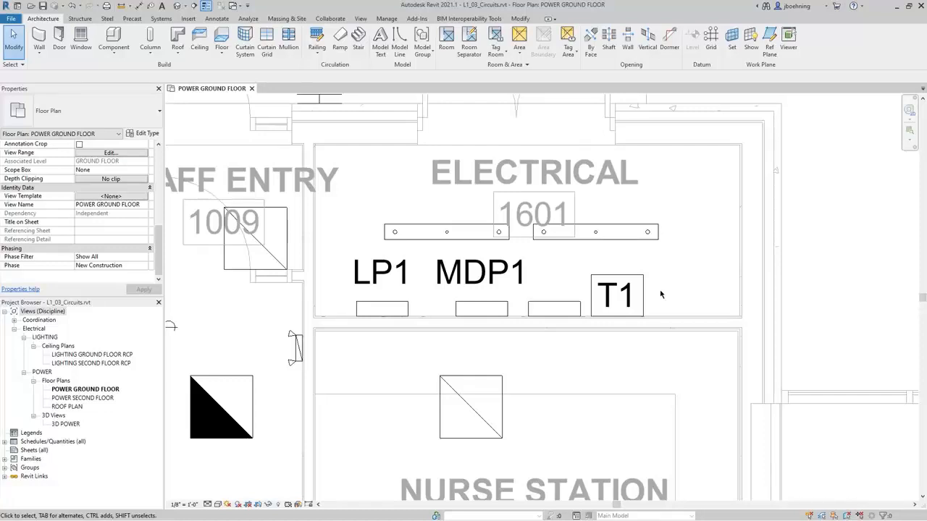
left_click(642, 296)
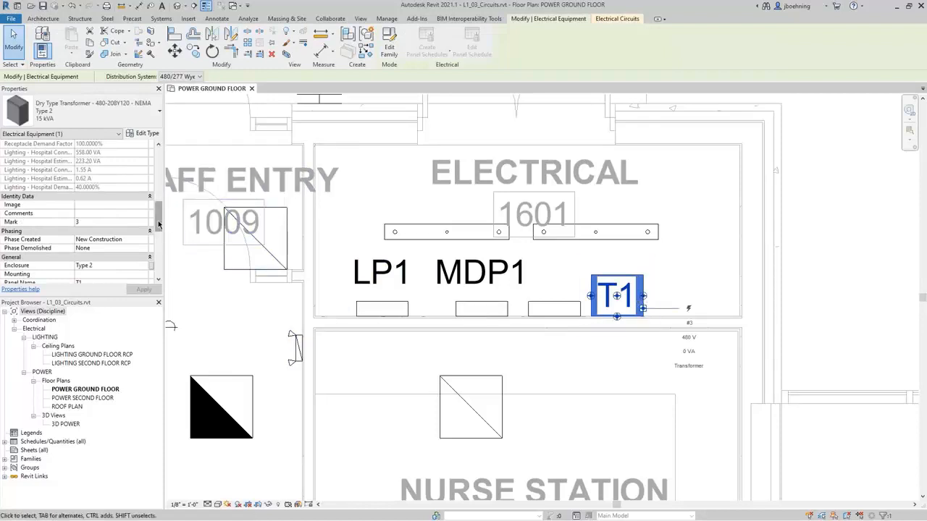
left_click_drag(157, 222, 154, 265)
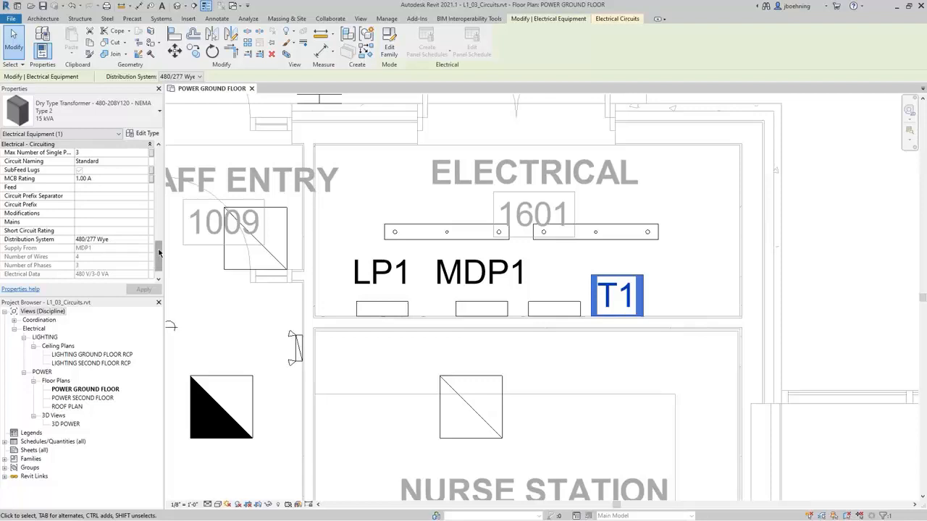
left_click_drag(158, 256, 162, 168)
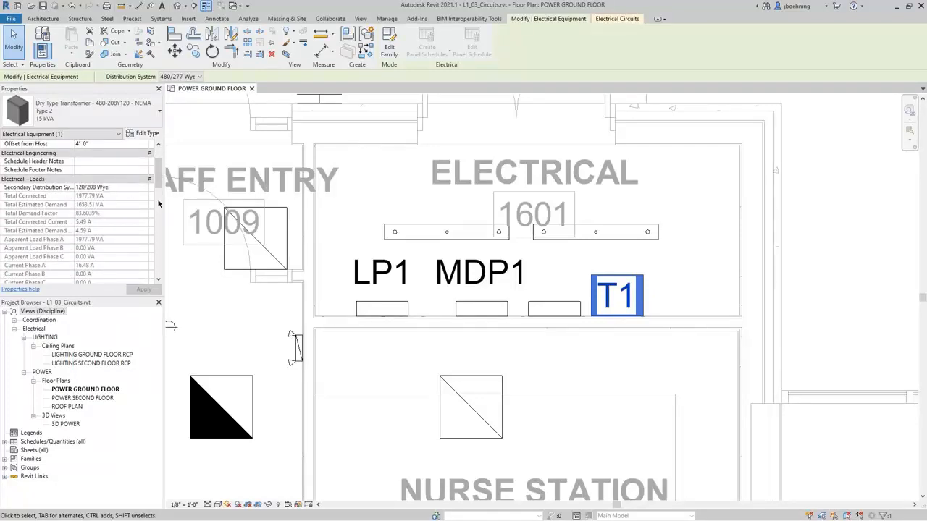
left_click(716, 291)
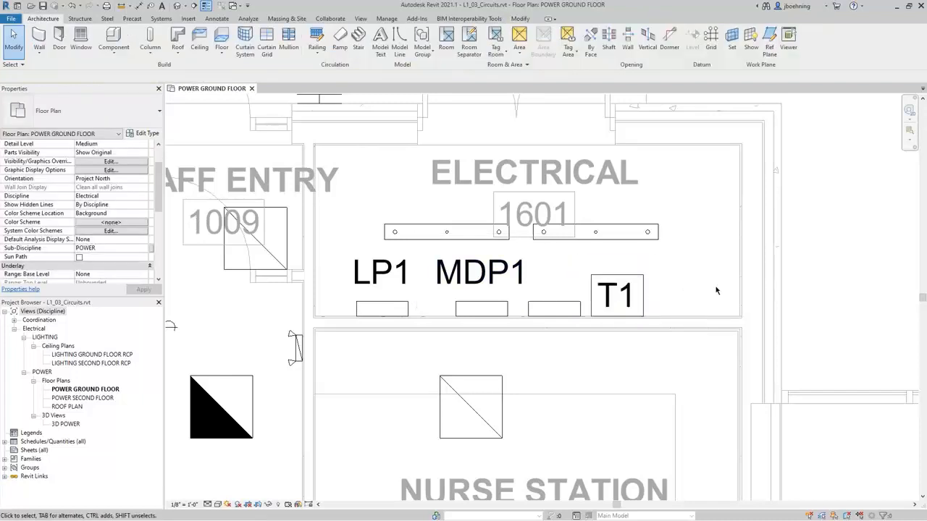
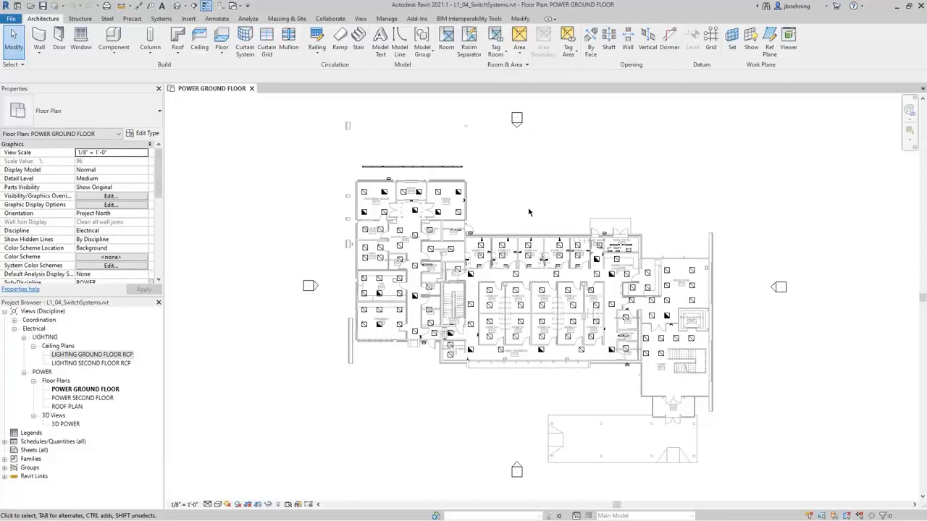
- Create a switch system from the upper light fixture in room EXAM 1-4
scroll(525, 231, "up", 5)
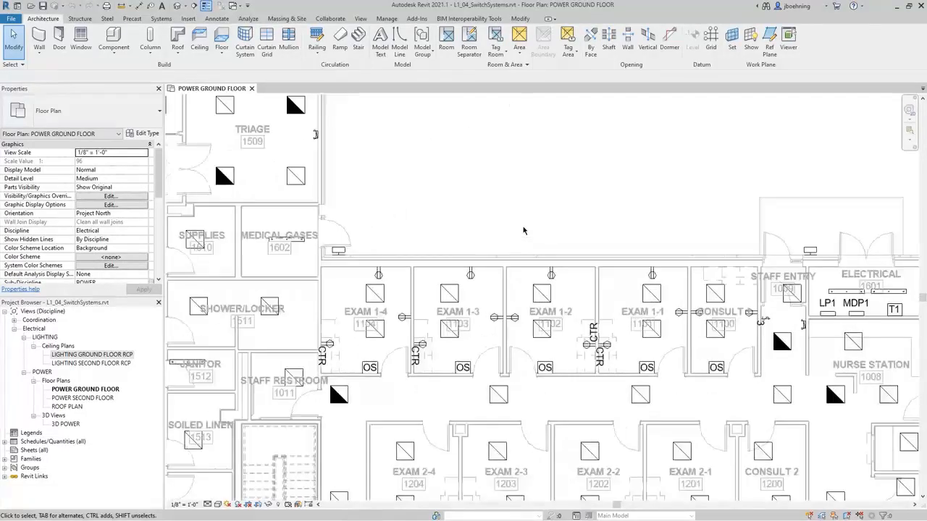
middle_click_drag(525, 247, 480, 203)
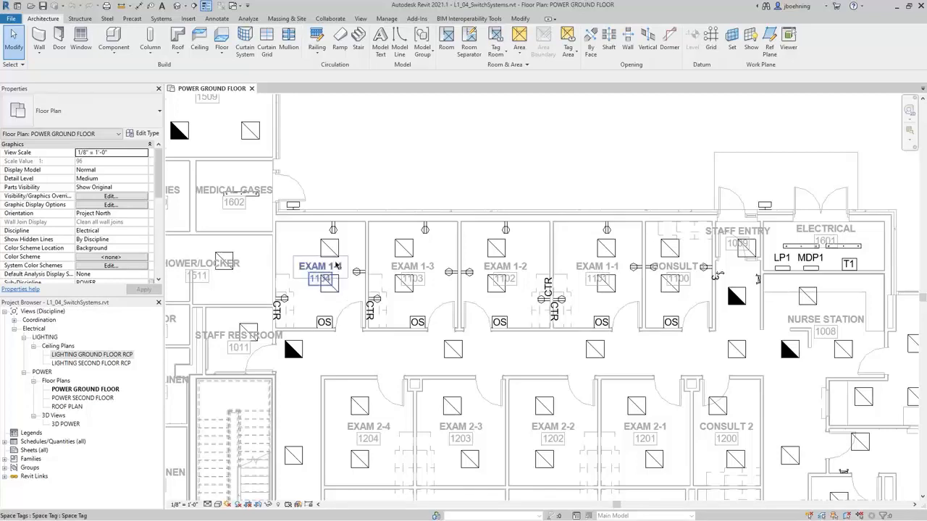
left_click(333, 257)
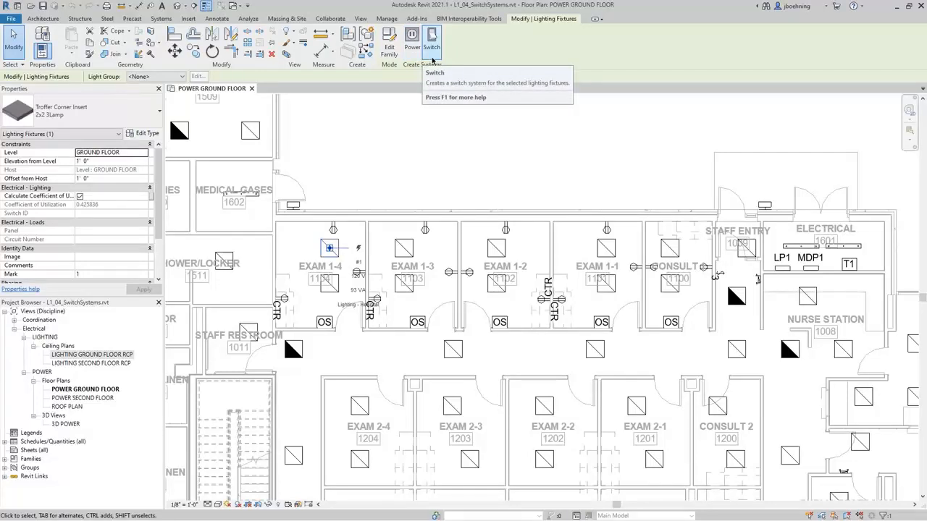
left_click(432, 58)
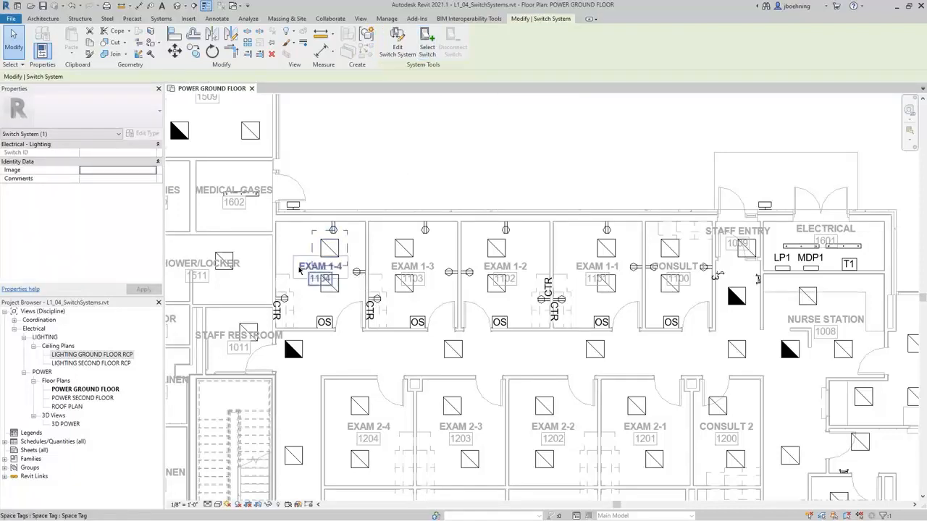
- Edit the EXAM 1-4 switch system and add the room's lower light fixture to it
scroll(298, 267, "up", 3)
scroll(299, 270, "up", 1)
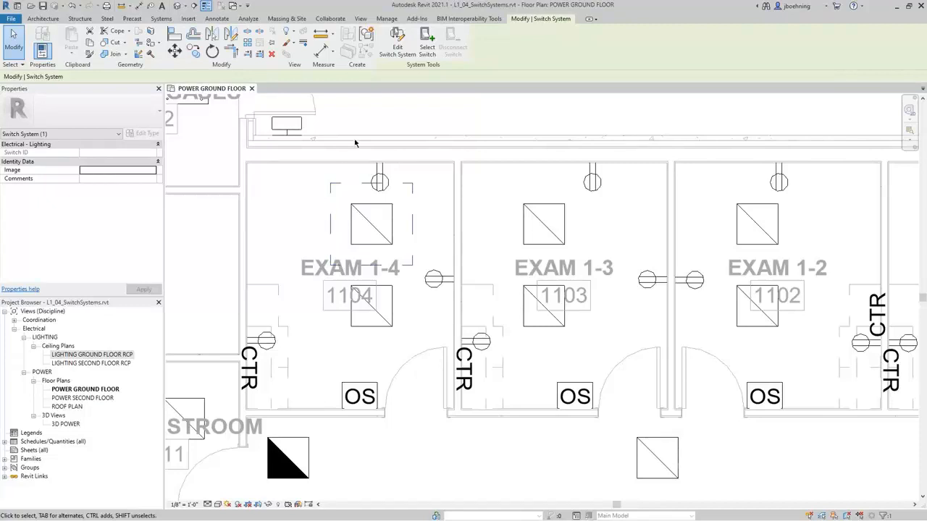
left_click(399, 54)
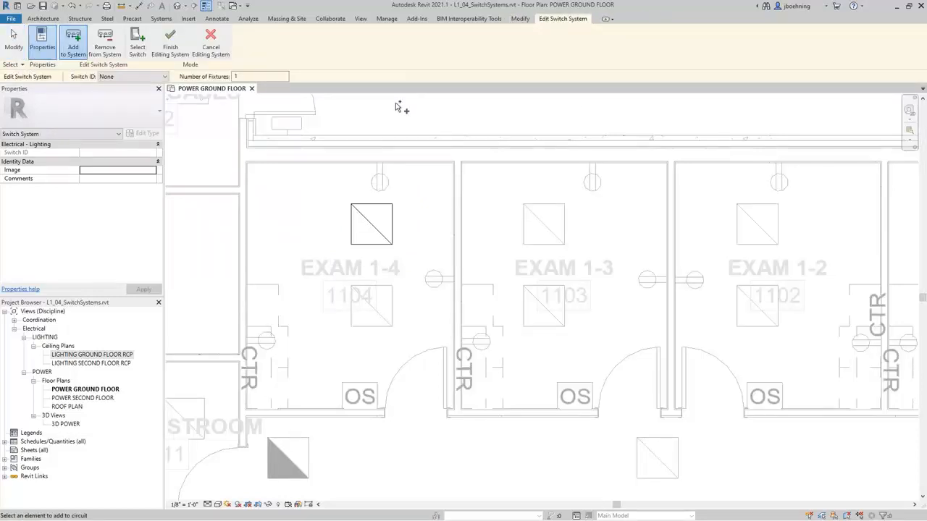
left_click(75, 50)
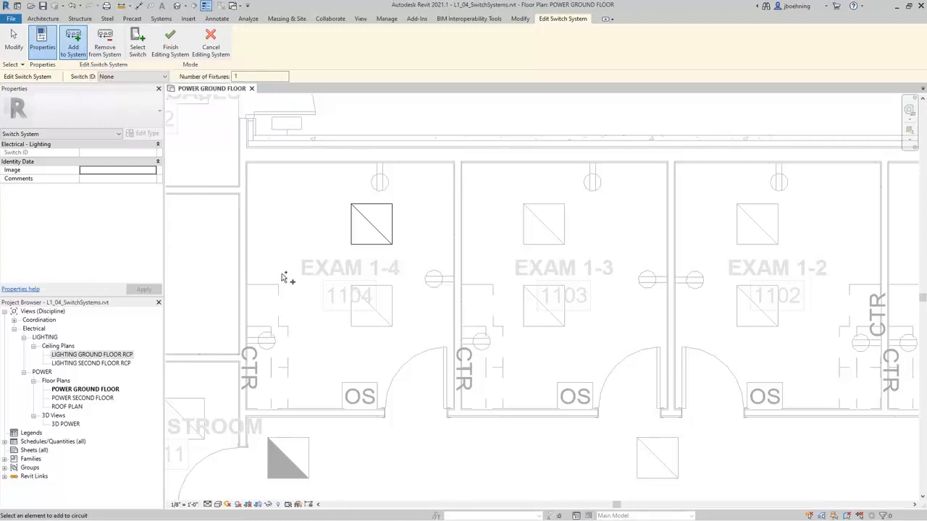
left_click(377, 314)
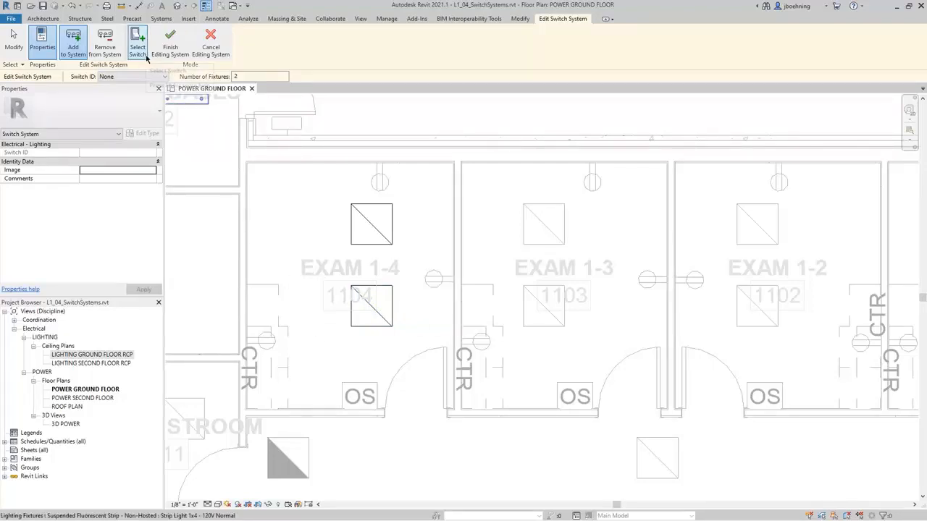
- Assign the EXAM 1-4 occupancy sensor as the system's switch and finish editing the switch system
left_click(138, 48)
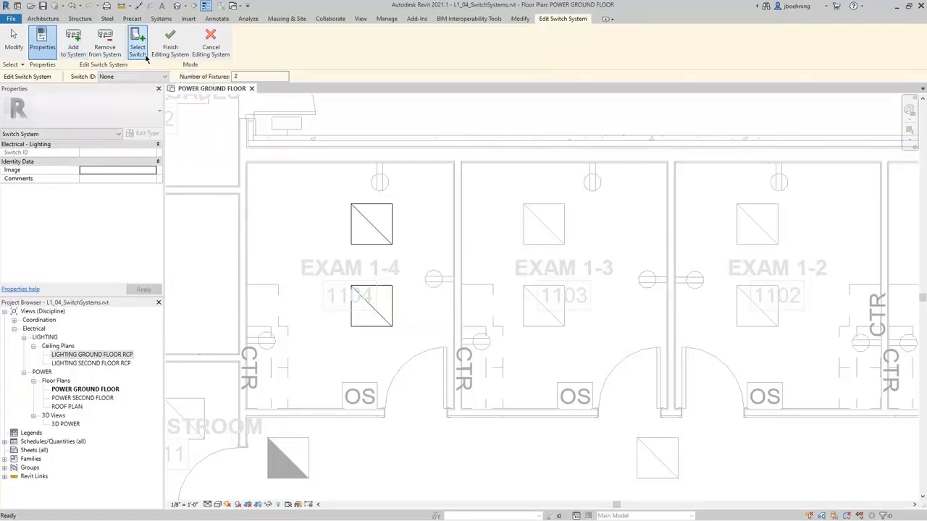
left_click(354, 384)
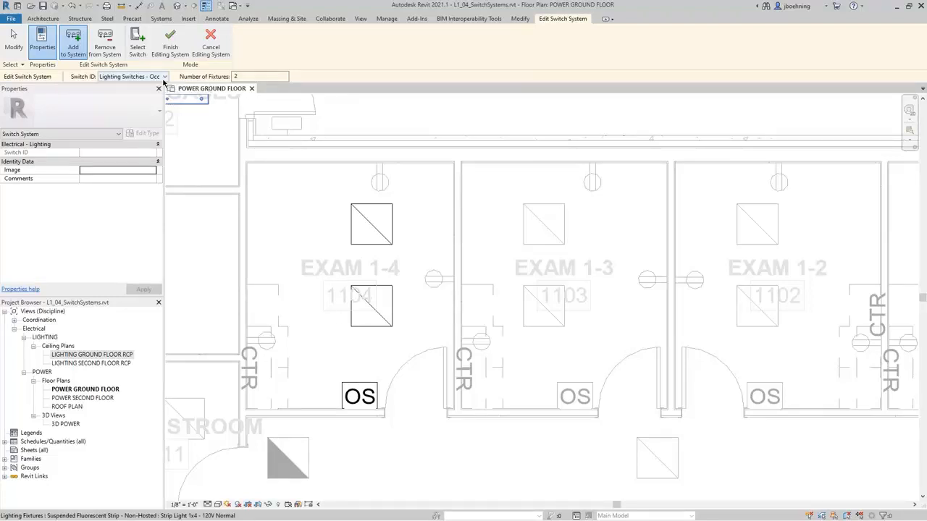
left_click(163, 81)
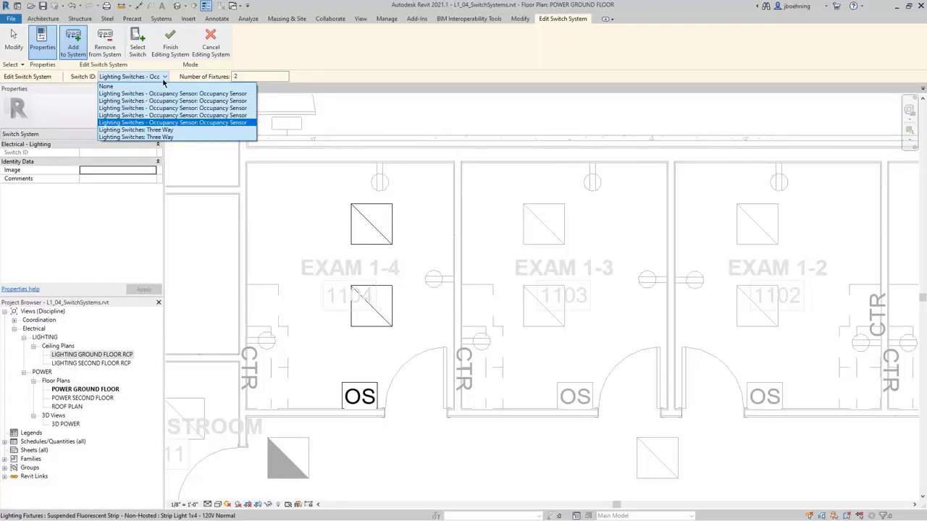
left_click(164, 81)
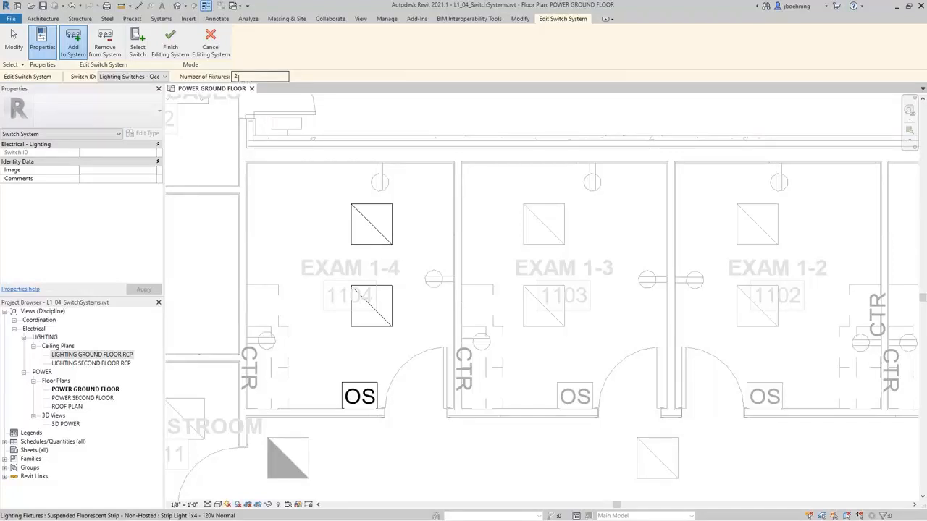
left_click(179, 56)
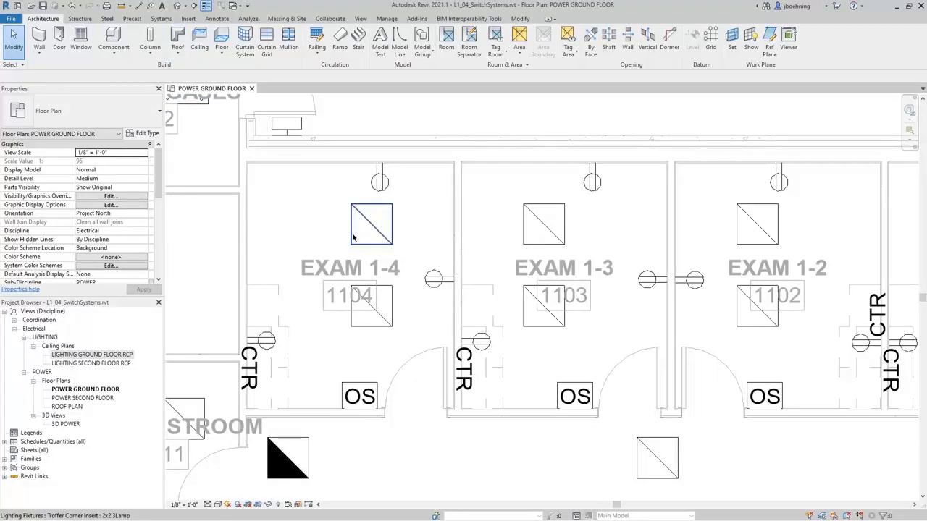
- Check the EXAM 1-4 switch system's links between the lights and the occupancy sensor
key("Tab")
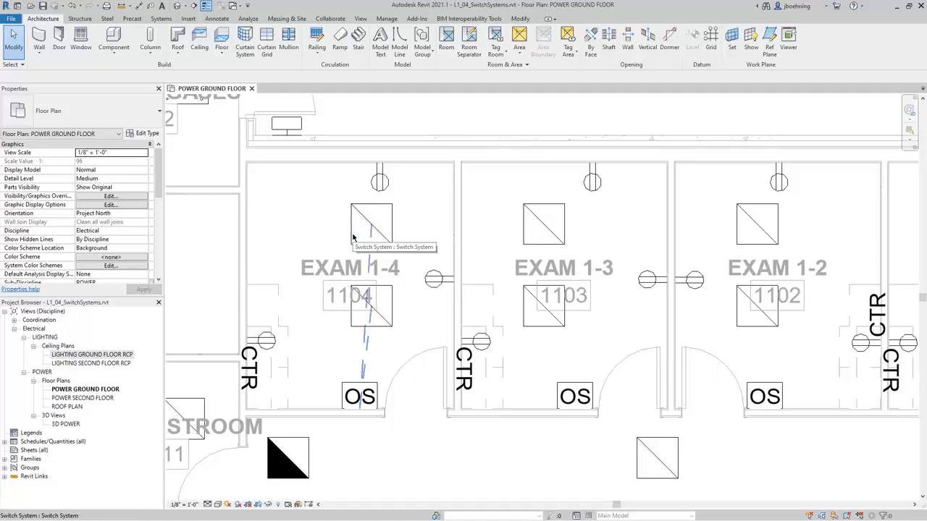
left_click(352, 237)
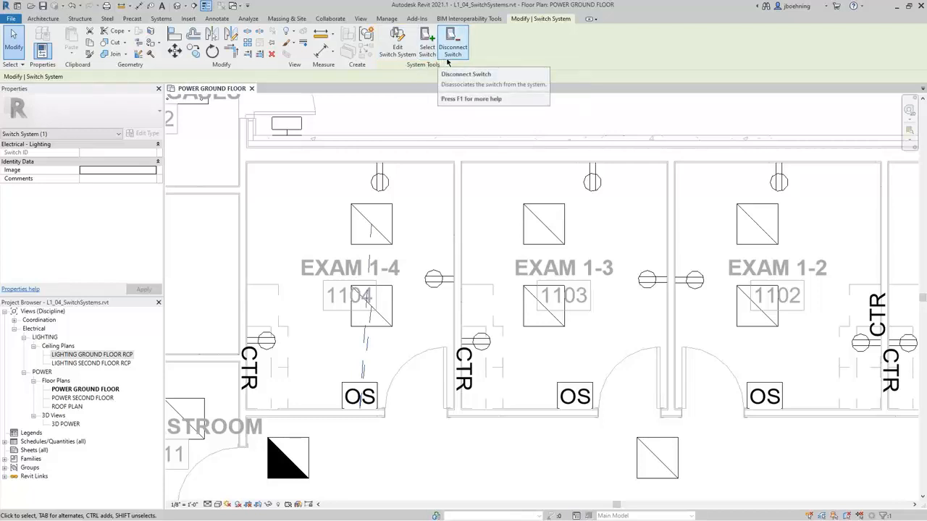
left_click(471, 127)
- Create a switch system for both EXAM 1-3 lights and assign the room's occupancy sensor as its switch
middle_click_drag(504, 198, 436, 208)
left_click_drag(435, 209, 508, 360)
left_click(486, 42)
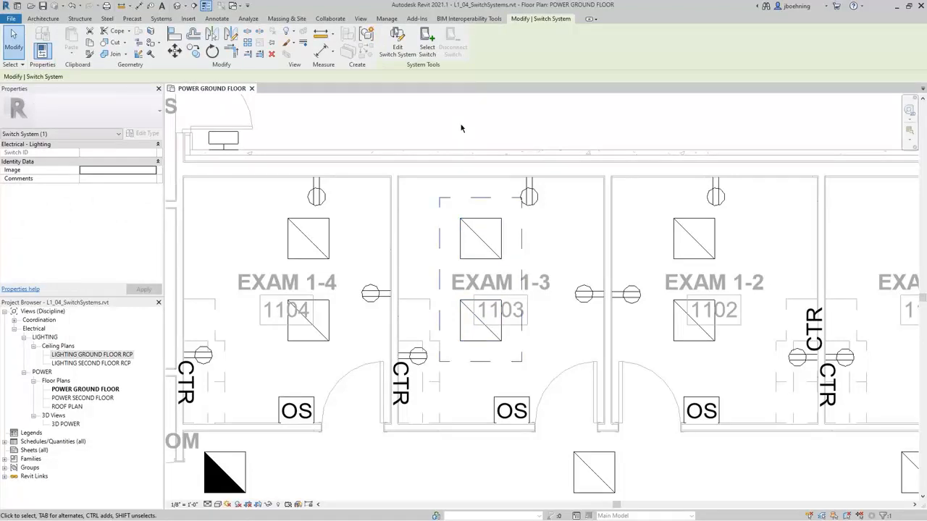
left_click(427, 49)
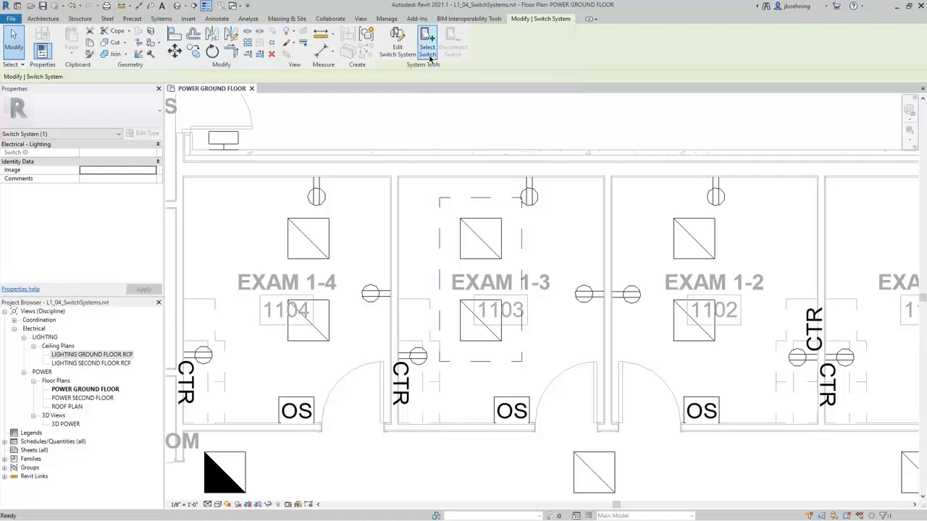
left_click(507, 402)
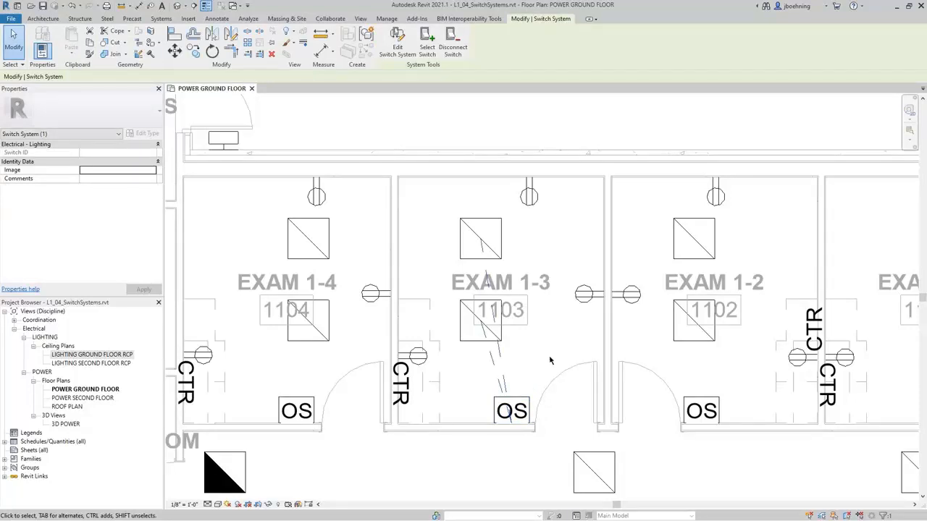
left_click(435, 216)
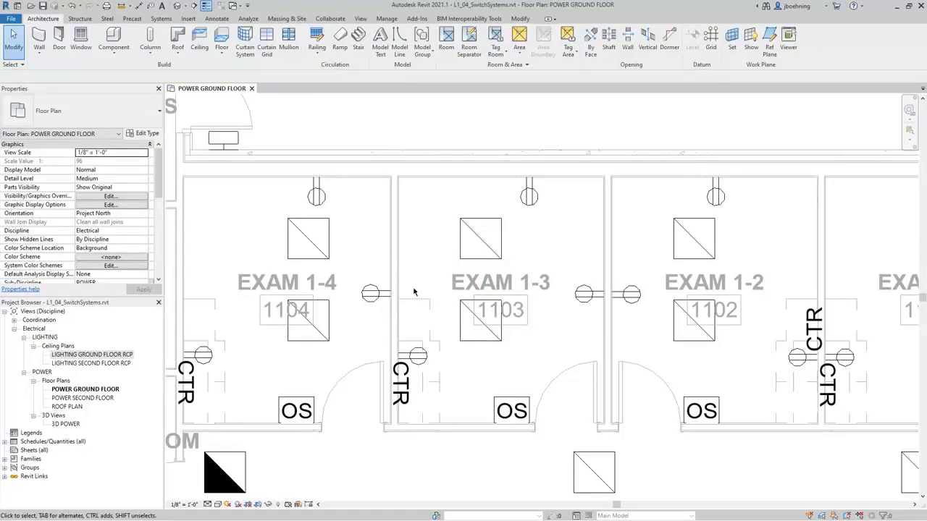
- Examine the lights of PATIENT COORIDOR 1010 and the three-way switches near STAFF ENTRY and NURSE STATION 1012
scroll(413, 292, "down", 4)
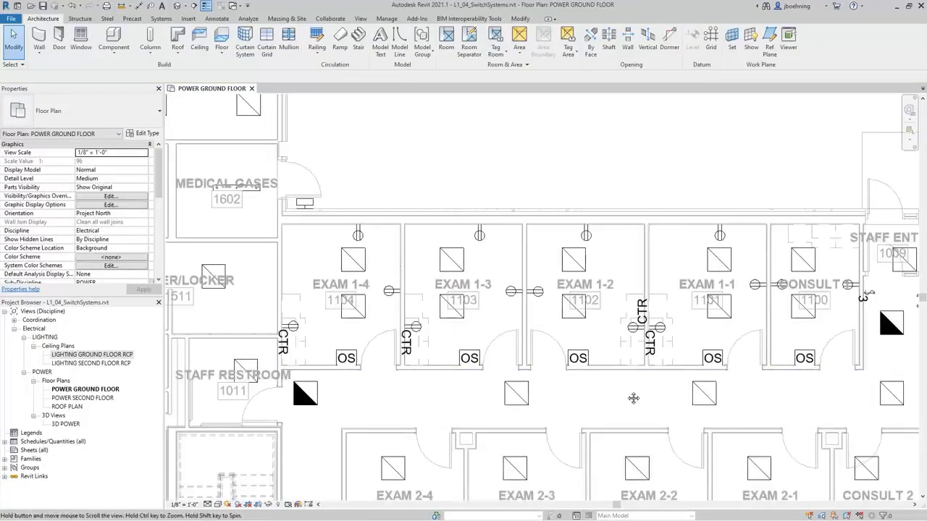
middle_click_drag(608, 387, 417, 253)
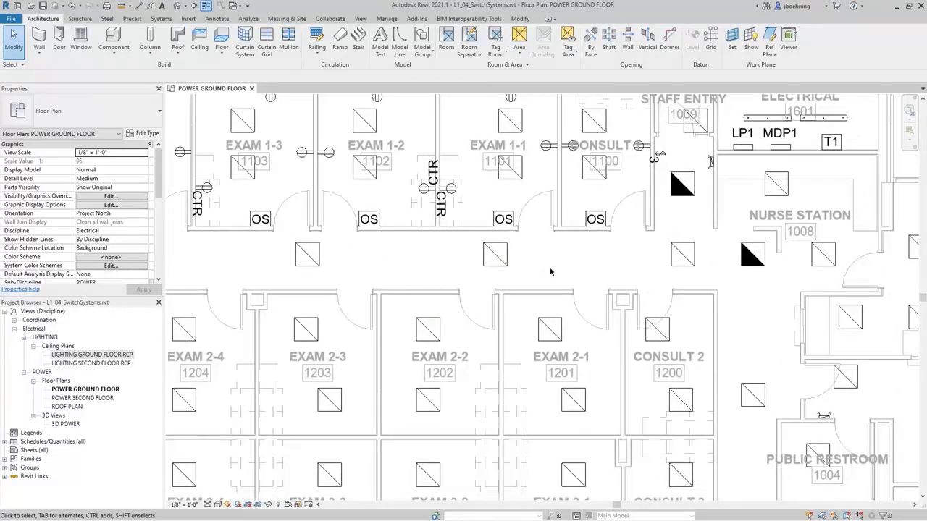
middle_click_drag(604, 269, 571, 319)
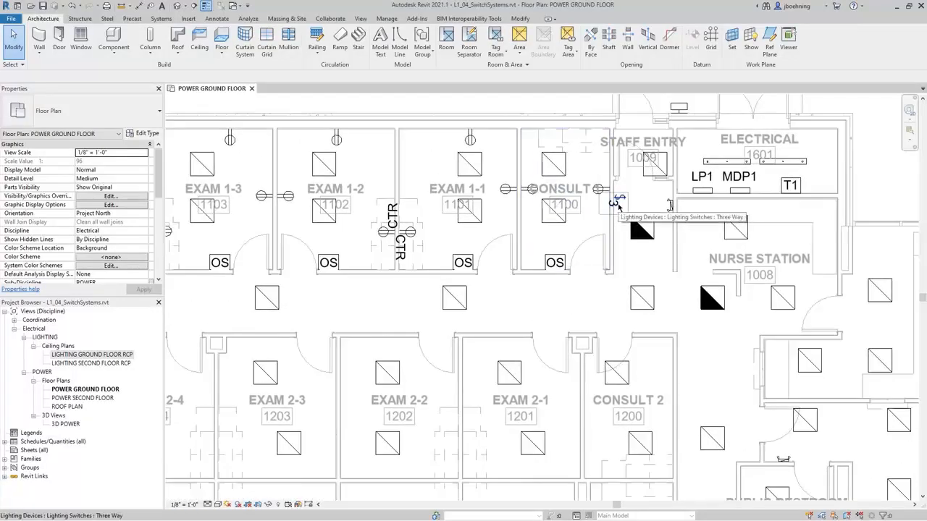
scroll(660, 235, "down", 3)
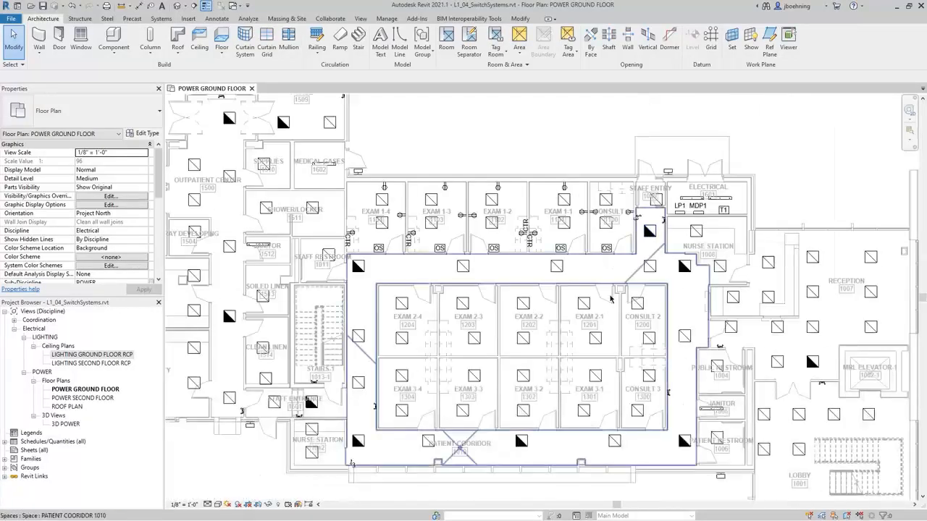
scroll(335, 454, "up", 3)
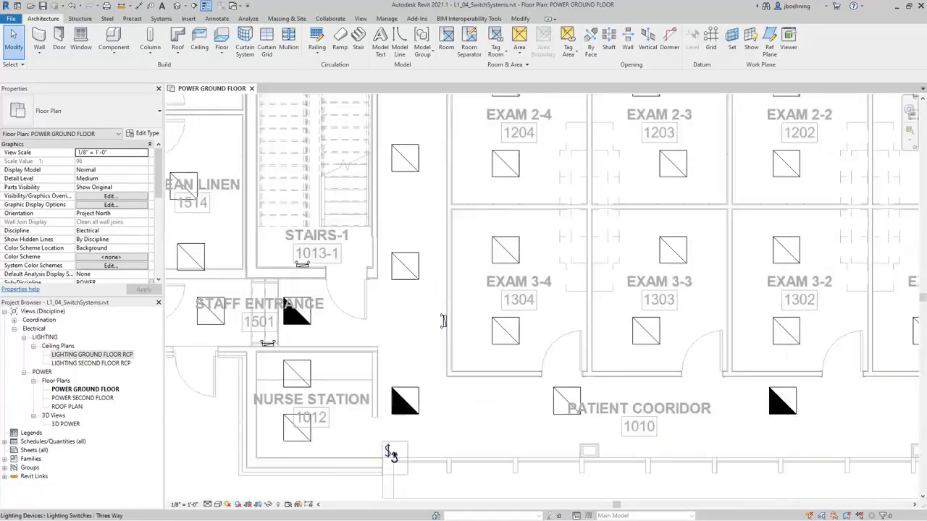
scroll(391, 452, "down", 3)
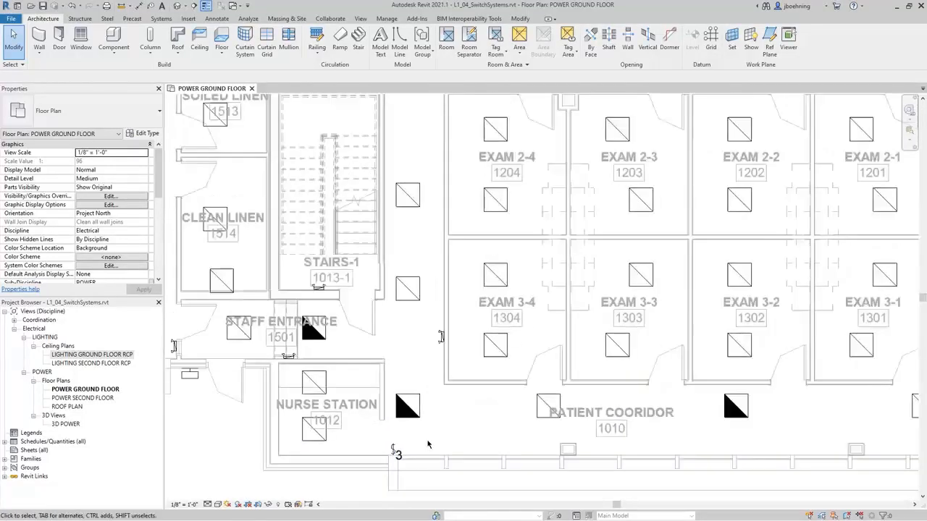
scroll(416, 300, "up", 2)
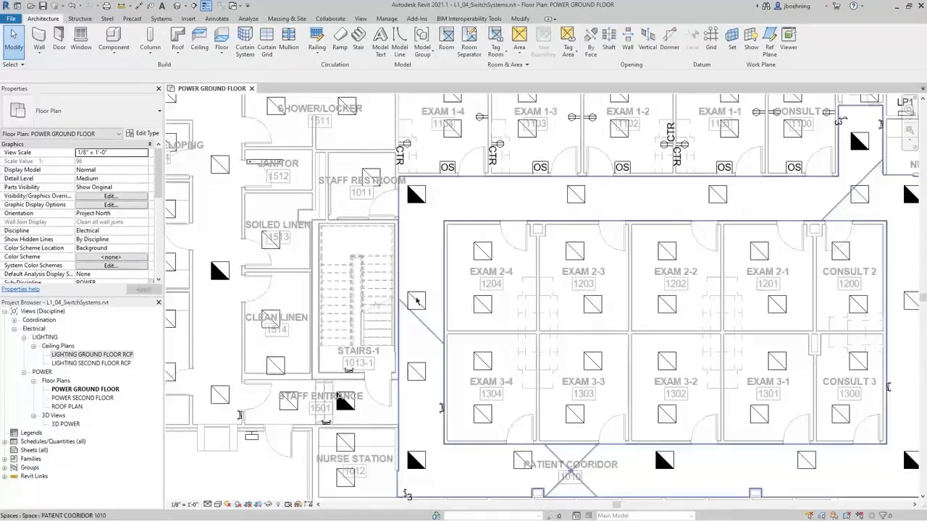
- Create a switch system from the three light fixtures in Patient Corridor 1010 beside Stairs-1 and Staff Entrance
left_click_drag(403, 283, 438, 478)
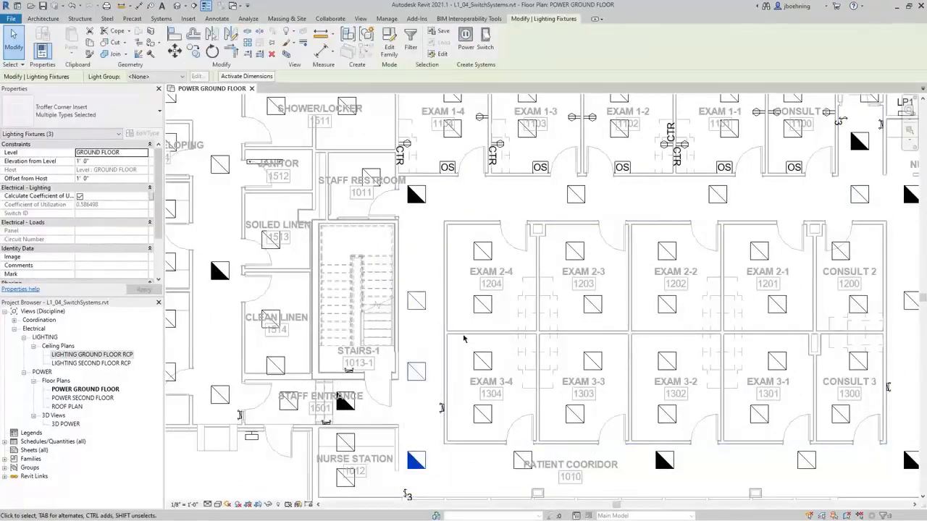
left_click(485, 45)
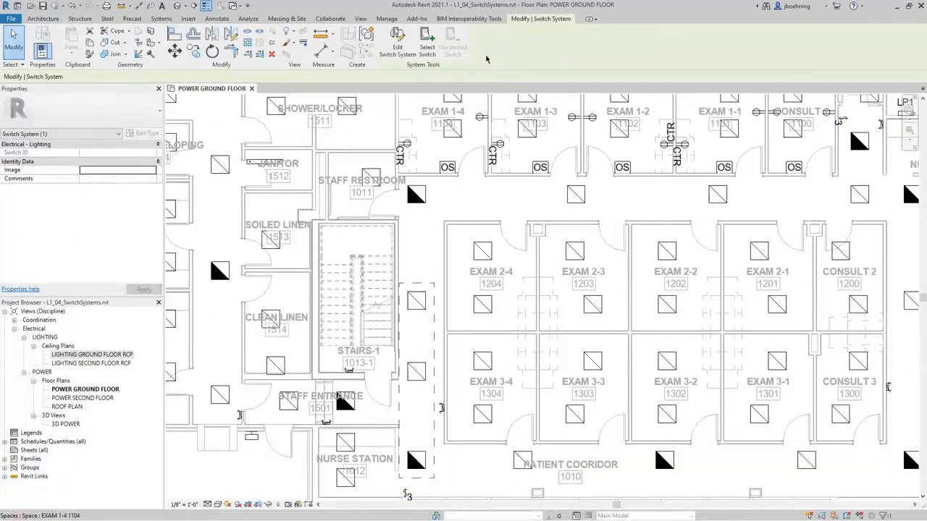
key("Escape")
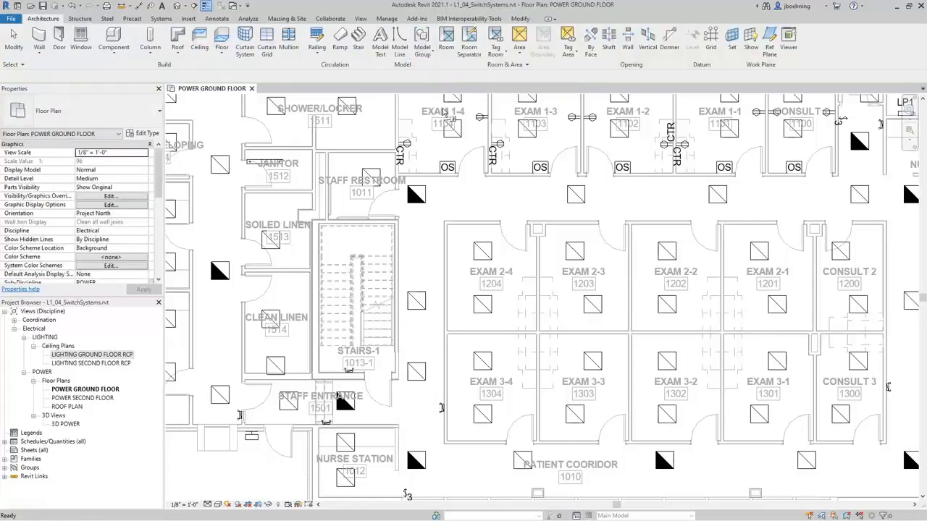
- Assign the three-way switch at the corridor's southwest corner, beside Nurse Station 1012, to the new switch system
middle_click_drag(410, 494, 396, 375)
scroll(398, 370, "down", 2)
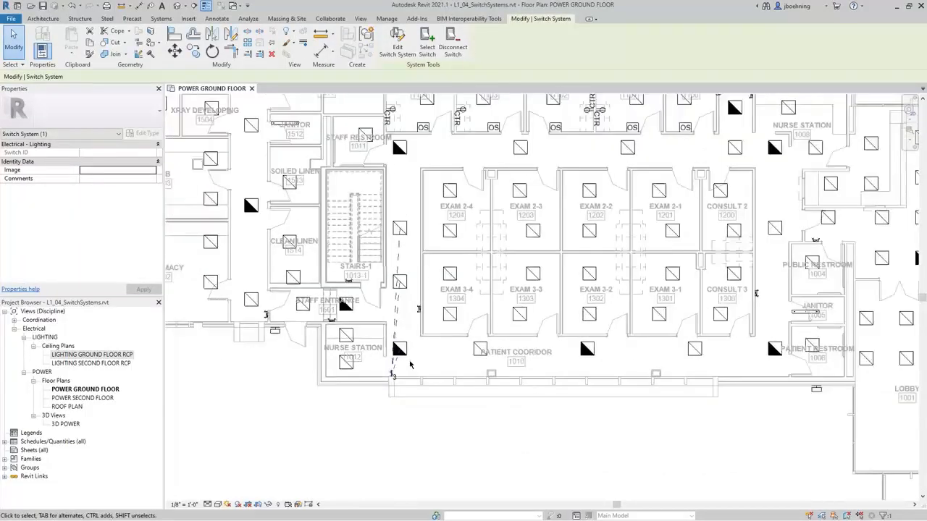
key("Escape")
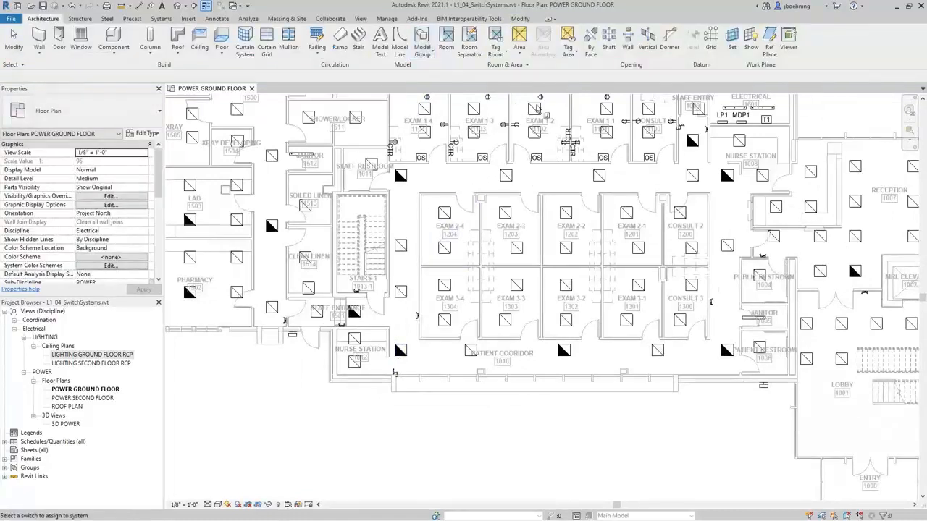
- Reassign the three-fixture corridor switch system to the three-way switch at Staff Entry 1009
key("Tab")
left_click(683, 128)
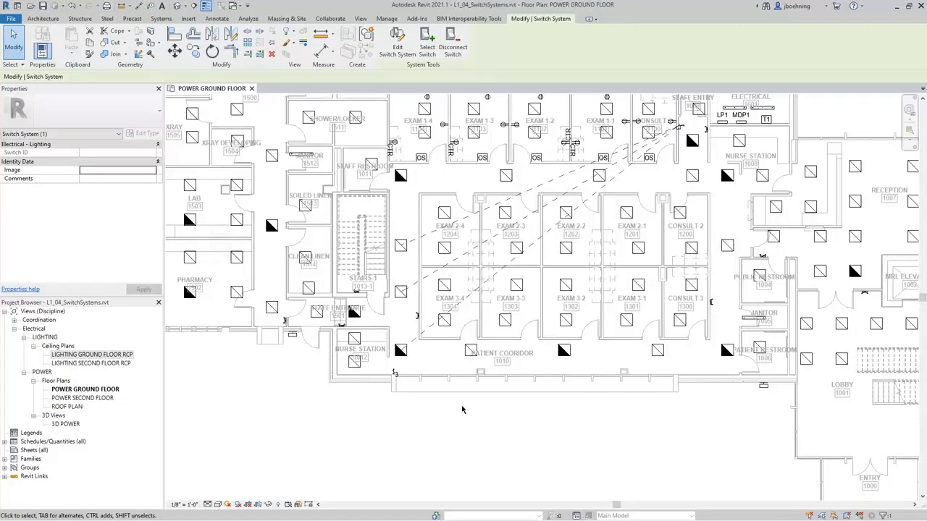
key("Escape")
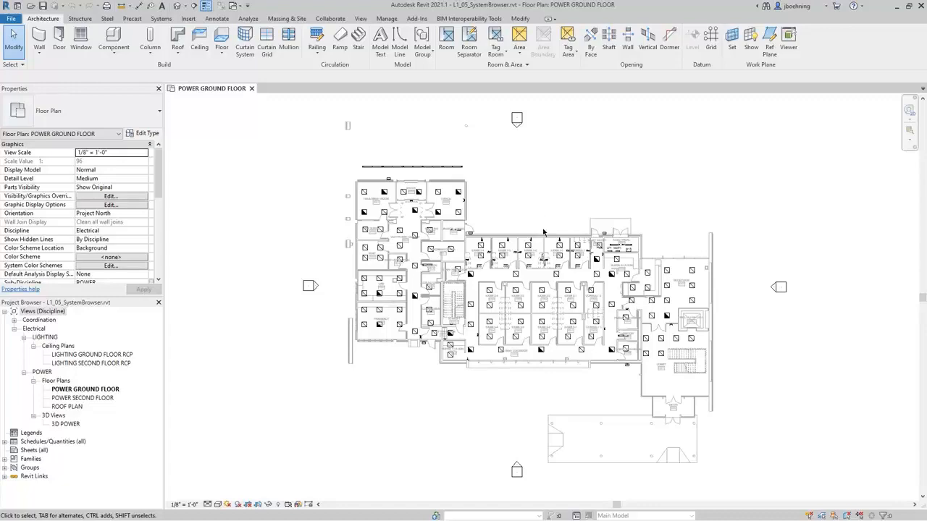
- Display the System Browser beside the power ground floor plan and widen it enough to show the voltage column
scroll(544, 232, "up", 5)
middle_click_drag(544, 232, 477, 200)
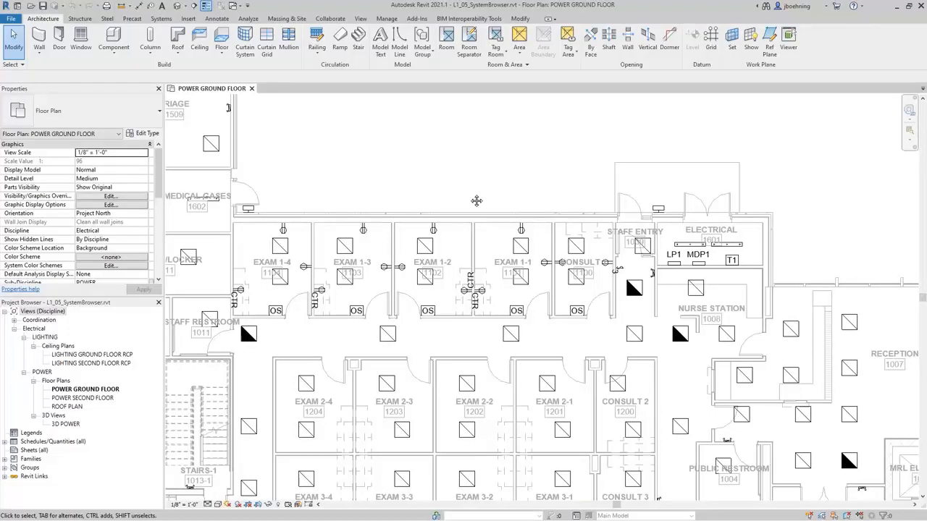
left_click(361, 19)
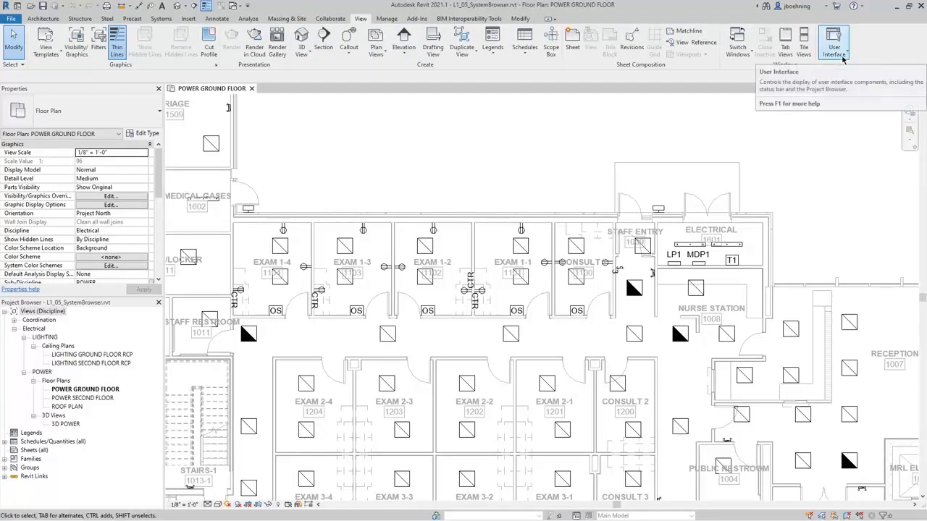
left_click(842, 58)
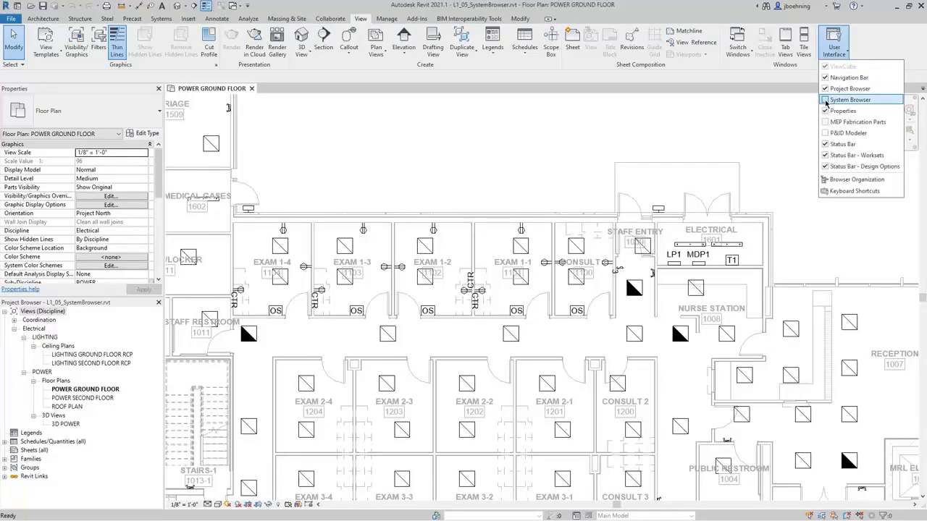
left_click(840, 100)
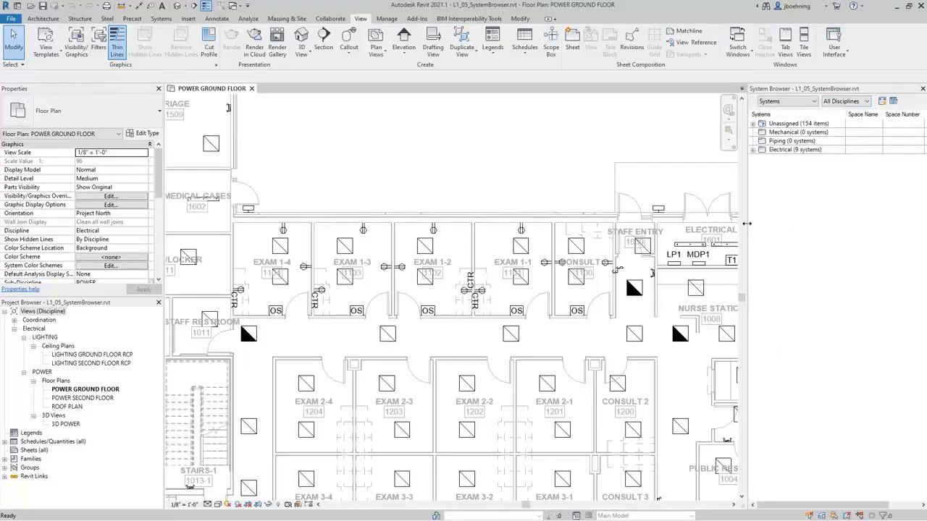
left_click_drag(747, 226, 703, 224)
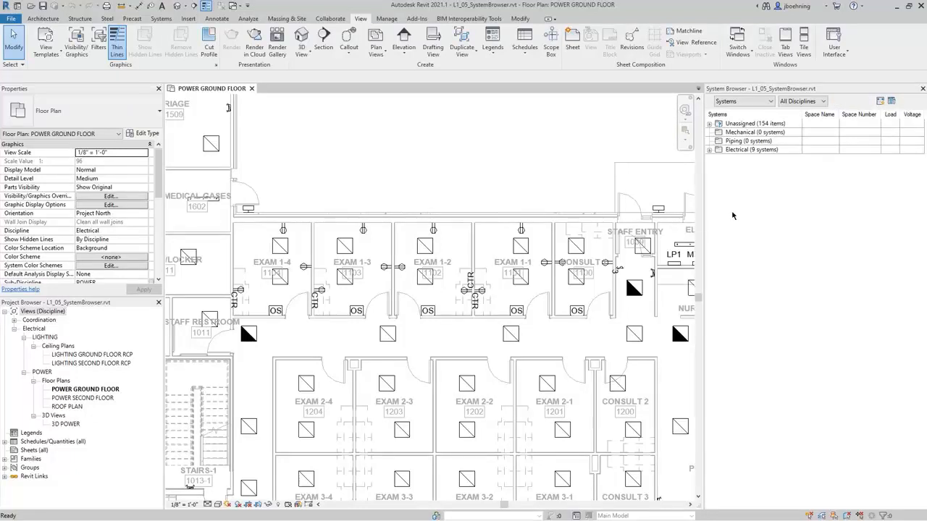
- Keep the System Browser organized by Systems and filter it to the Electrical discipline
left_click(769, 102)
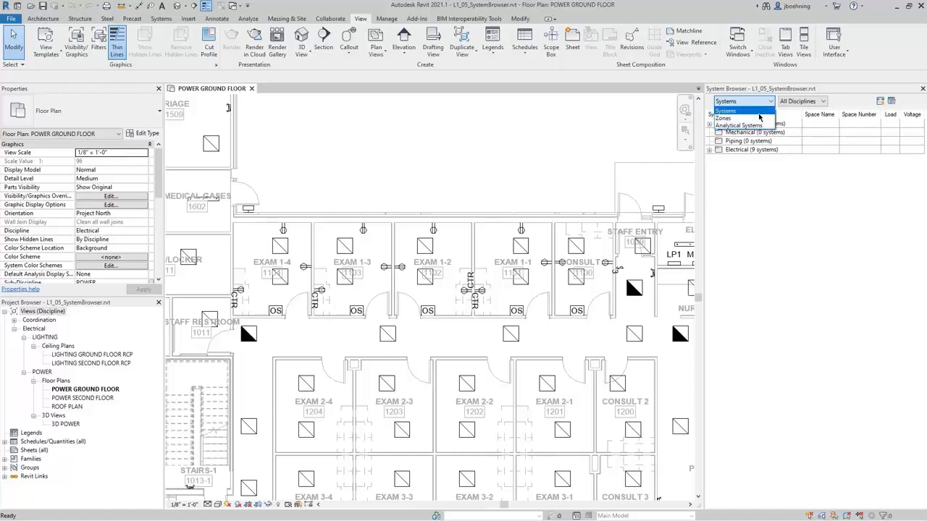
left_click(757, 113)
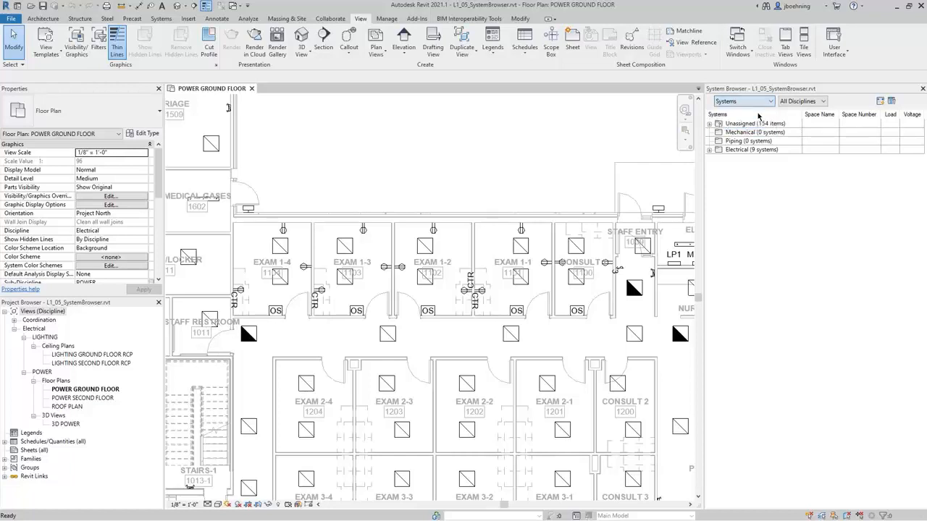
left_click(820, 102)
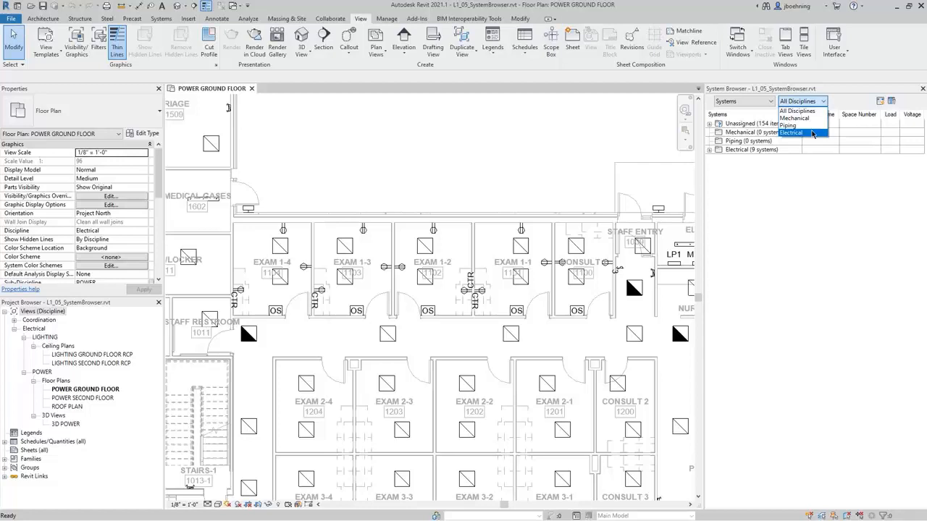
left_click(812, 133)
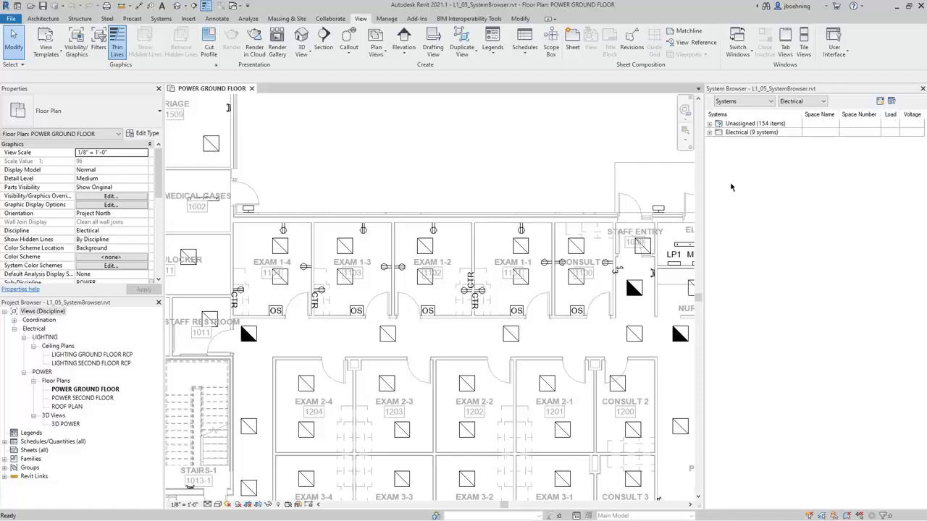
- Expand the unassigned electrical power branch, review the devices without a circuit, and collapse the branch again
left_click(710, 124)
left_click(719, 132)
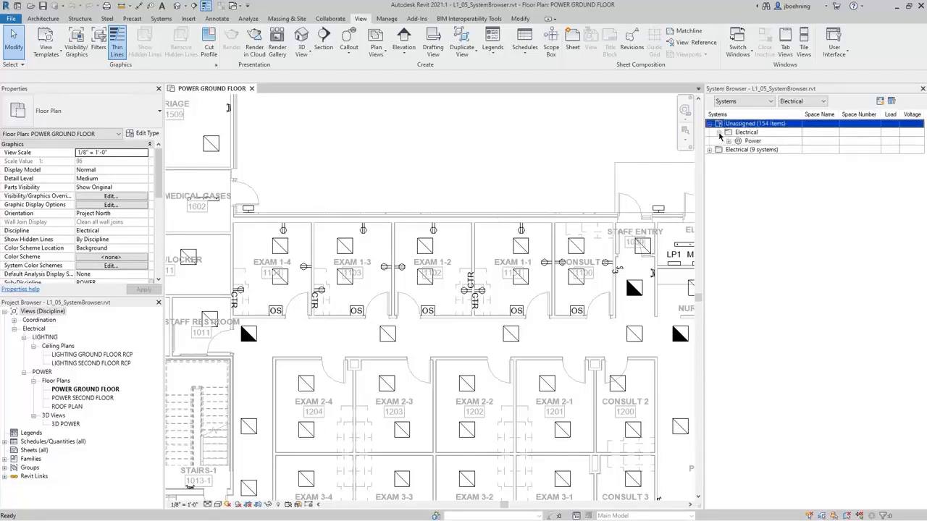
left_click(728, 141)
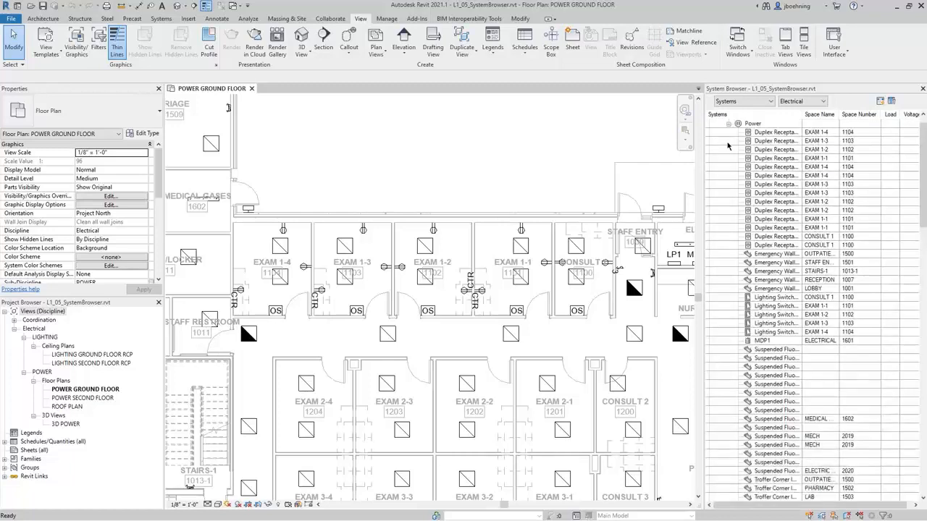
left_click(727, 141)
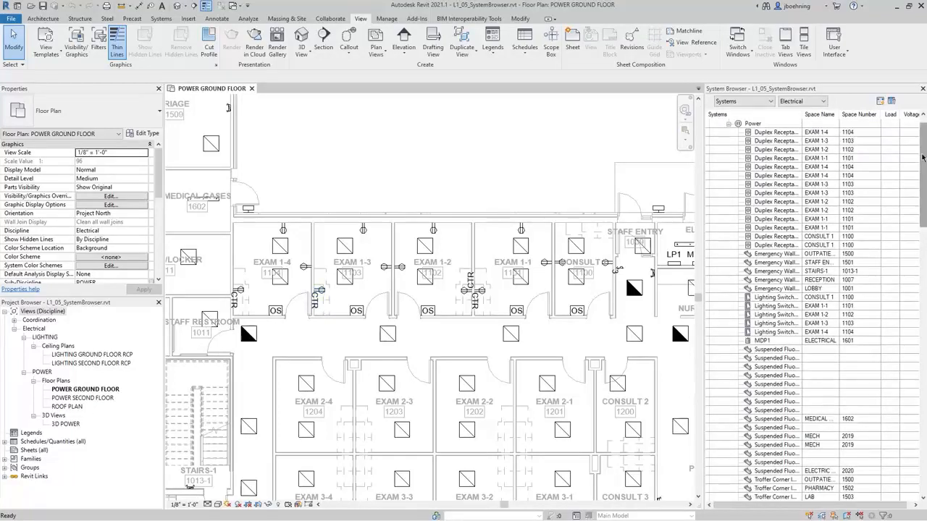
mouse_move(922, 156)
left_mouse_down()
mouse_move(923, 427)
mouse_move(914, 391)
mouse_move(913, 406)
mouse_move(915, 148)
left_mouse_up()
left_click(915, 144)
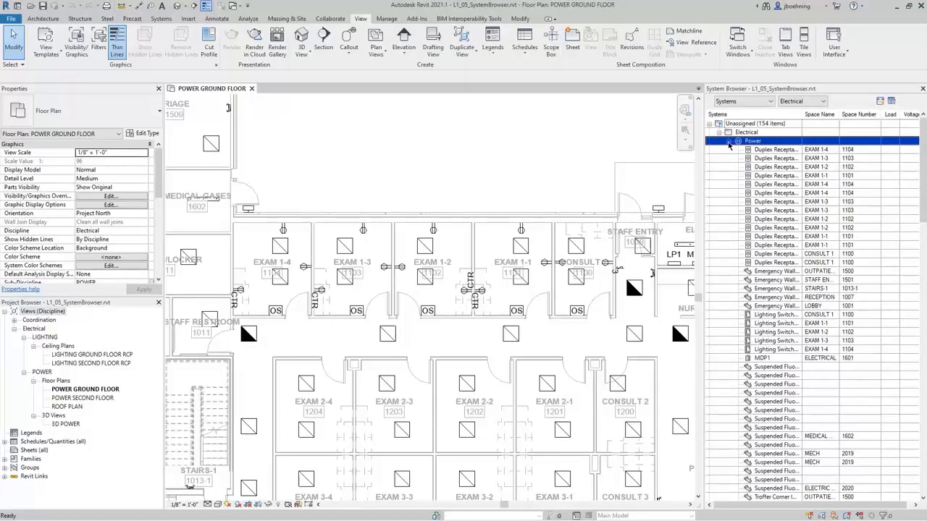
left_click(729, 141)
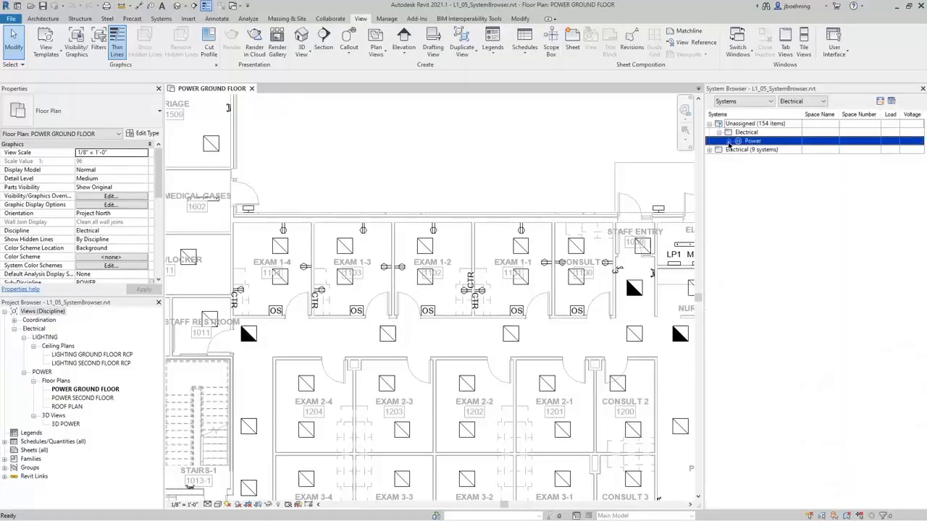
left_click(726, 127)
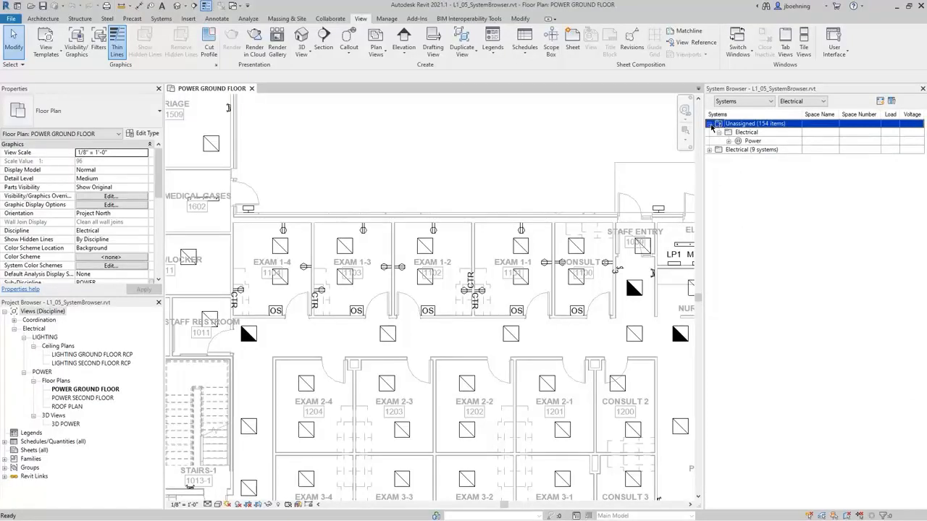
left_click(710, 124)
- Expand the Electrical power hierarchy from MDP1 through circuit 1,3,5, transformer T1 and circuit 1 down to LP1's circuits
left_click(709, 133)
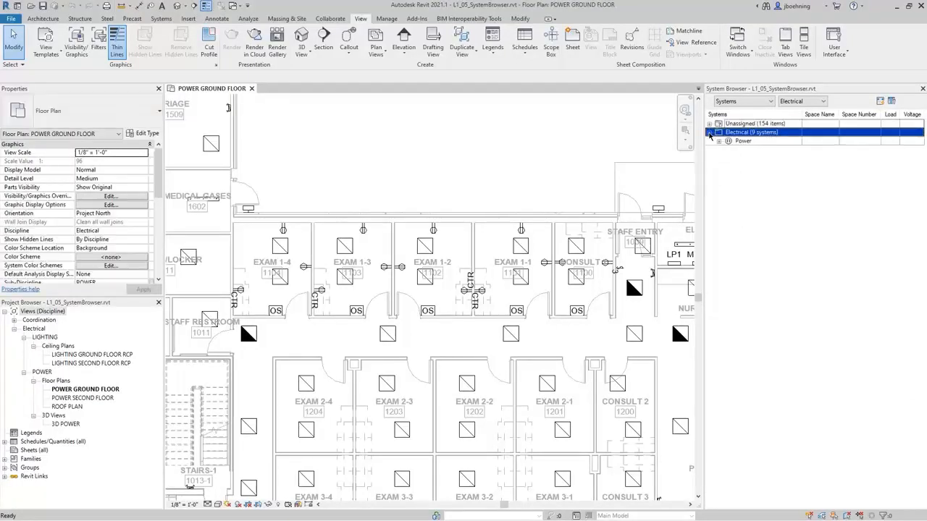
left_click(719, 142)
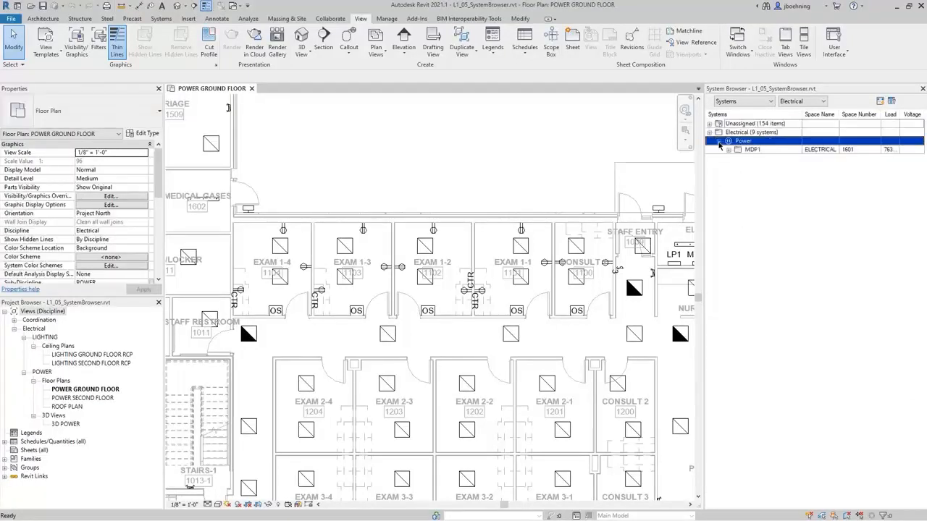
left_click(735, 184)
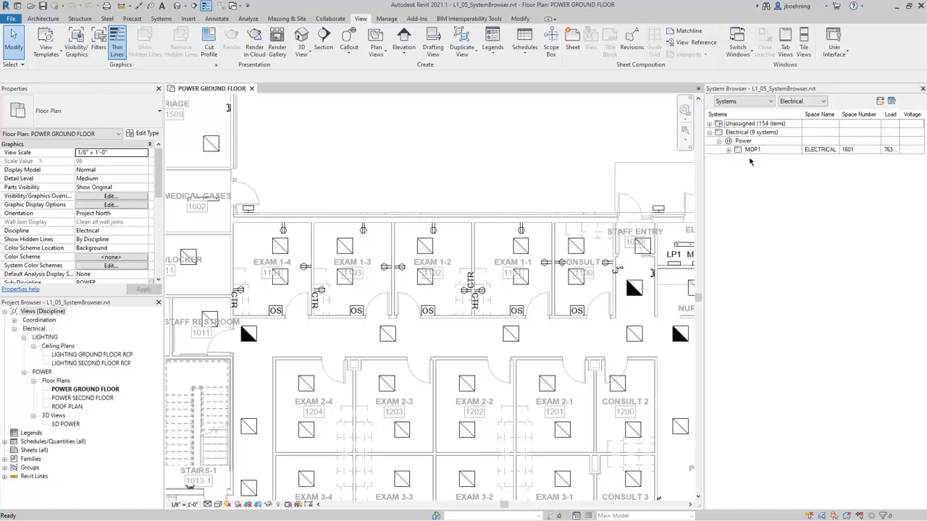
left_click(754, 151)
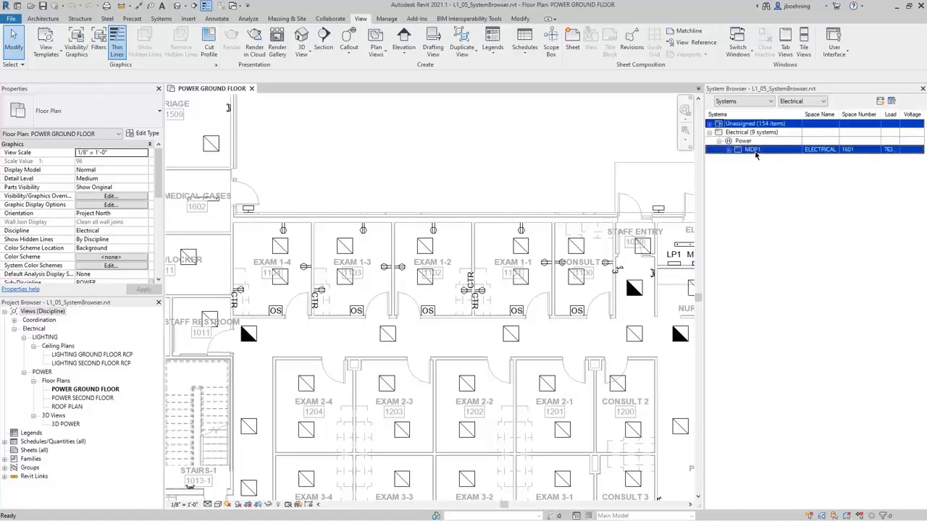
left_click(728, 152)
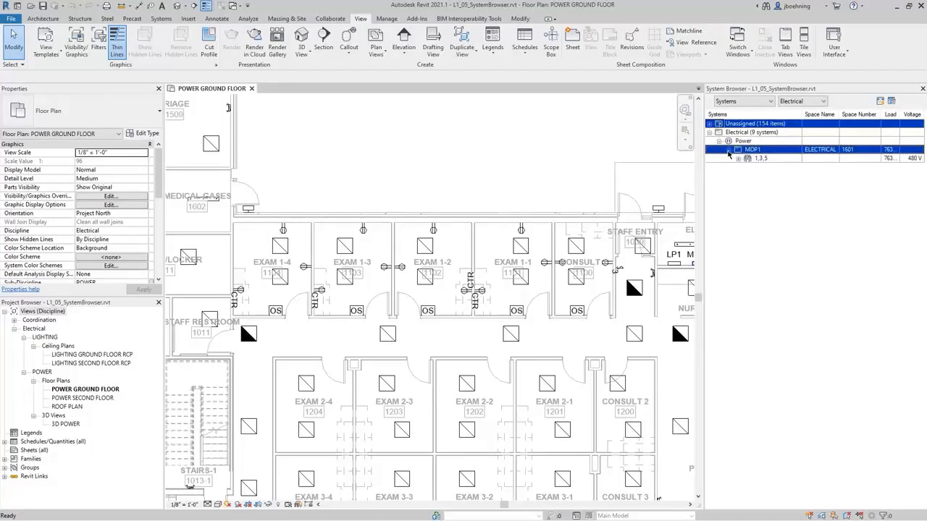
left_click(724, 166)
double_click(738, 159)
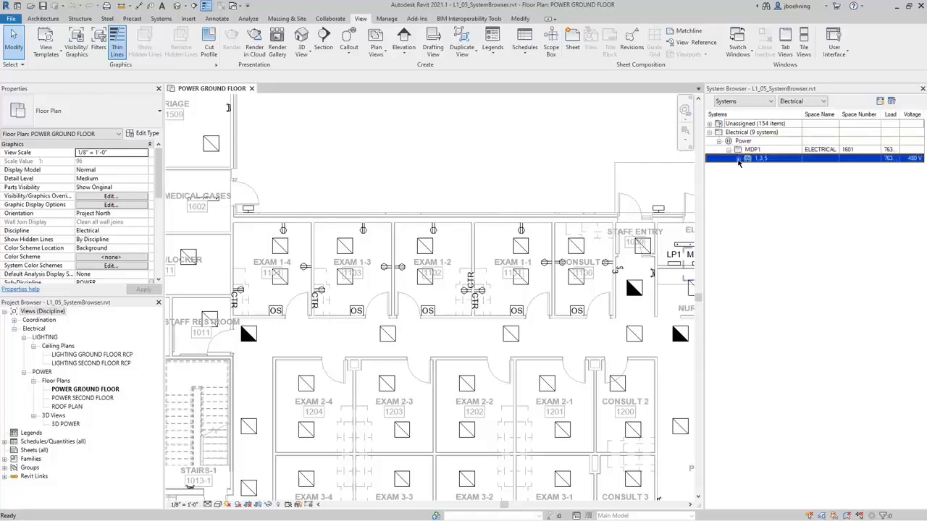
left_click(748, 167)
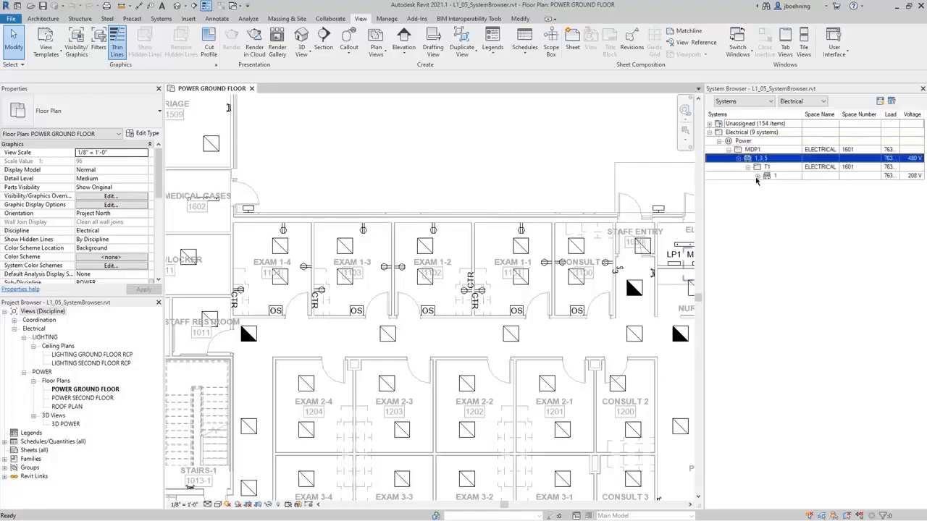
left_click(757, 176)
left_click(767, 184)
left_click(768, 185)
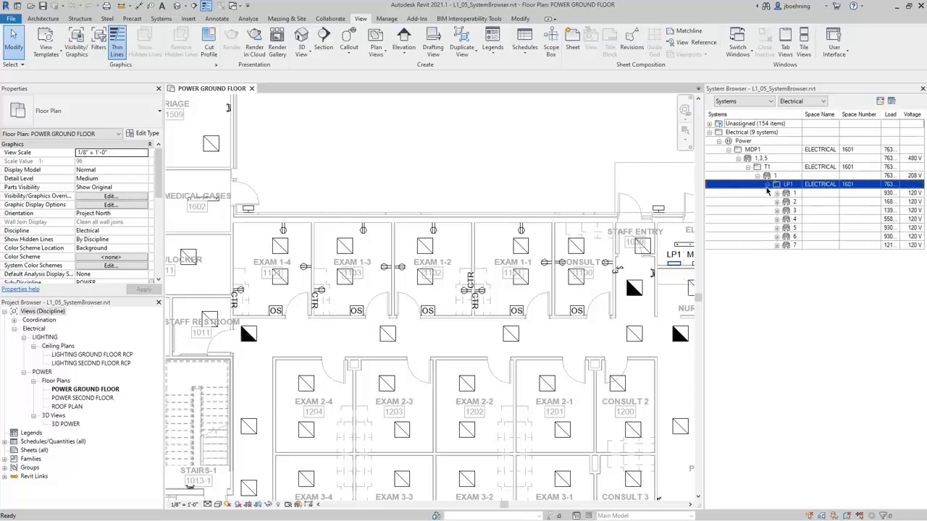
left_click(786, 273)
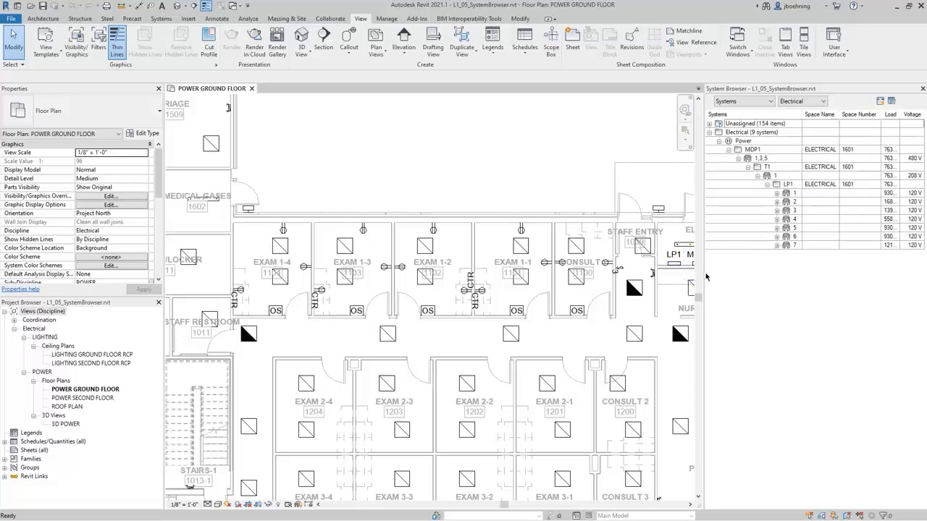
- Widen the System Browser and highlight LP1, its feeder circuit, T1, circuit 1,3,5 and MDP1 one by one in the ELECTRICAL 1601 room plan
left_click_drag(703, 276, 653, 273)
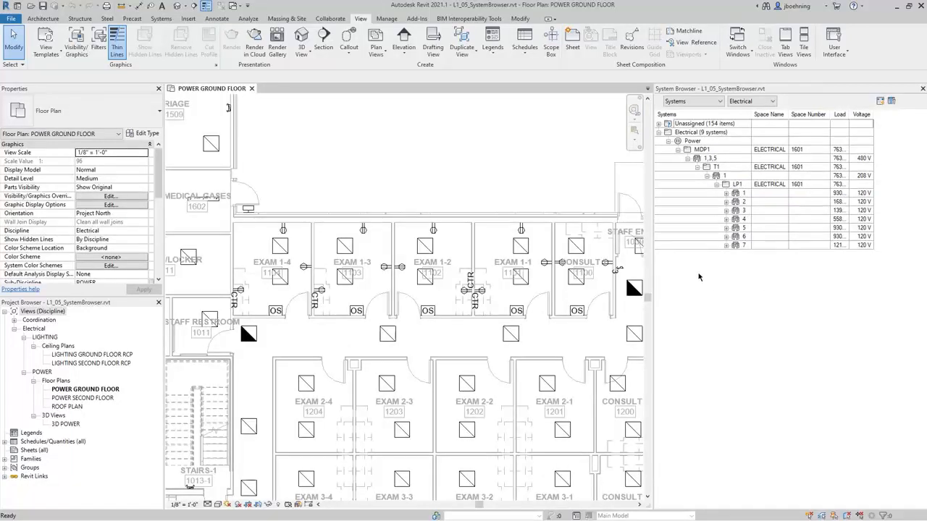
scroll(560, 189, "down", 1)
middle_click_drag(561, 191, 328, 199)
scroll(494, 228, "up", 2)
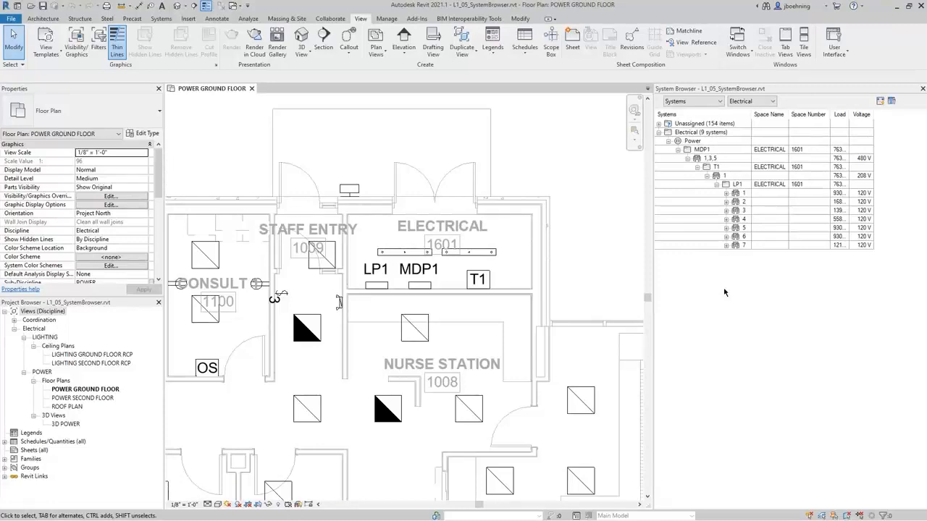
left_click(741, 188)
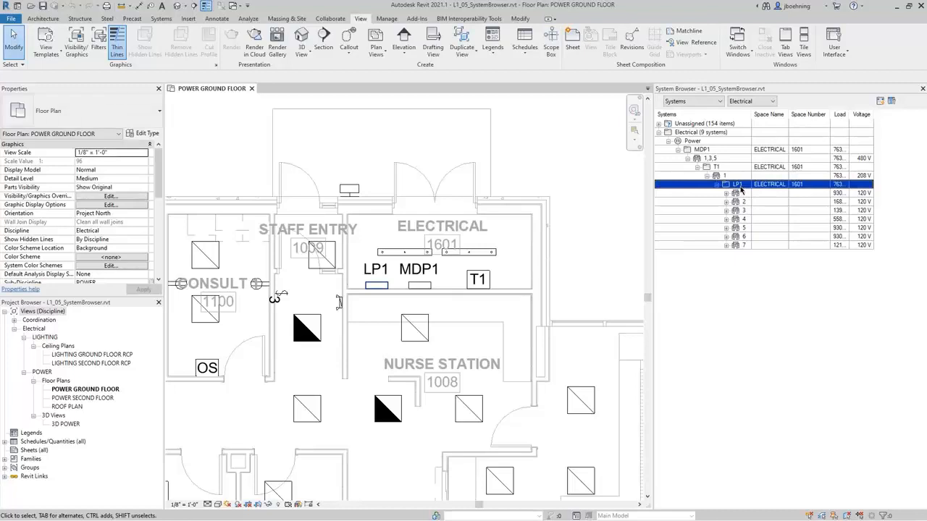
left_click(723, 176)
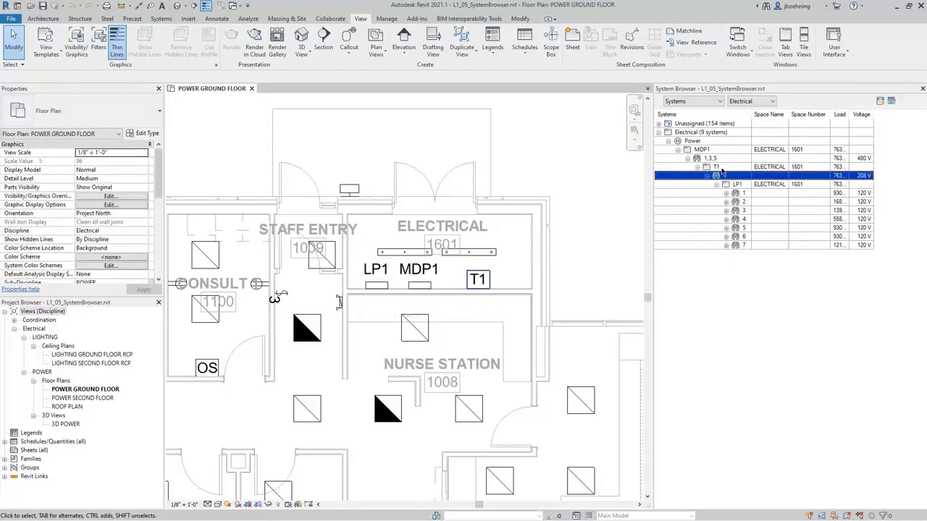
left_click(721, 169)
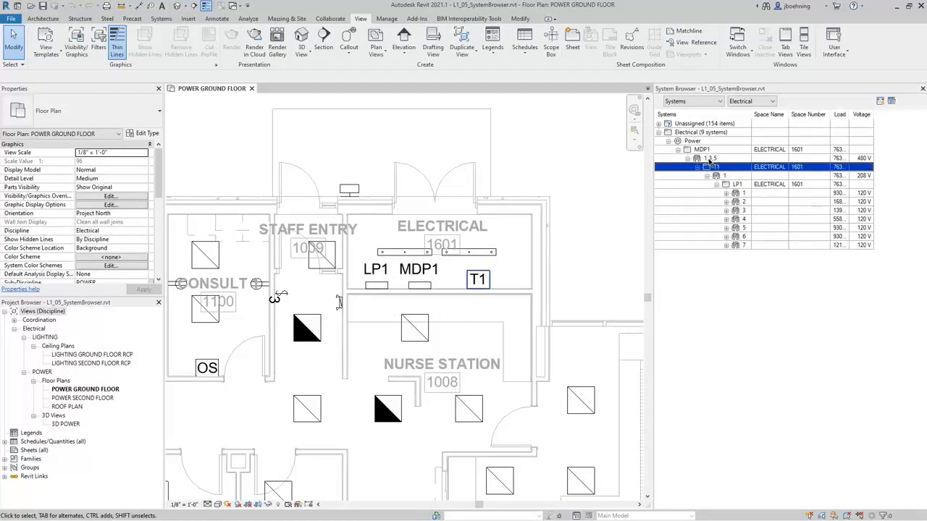
left_click(709, 160)
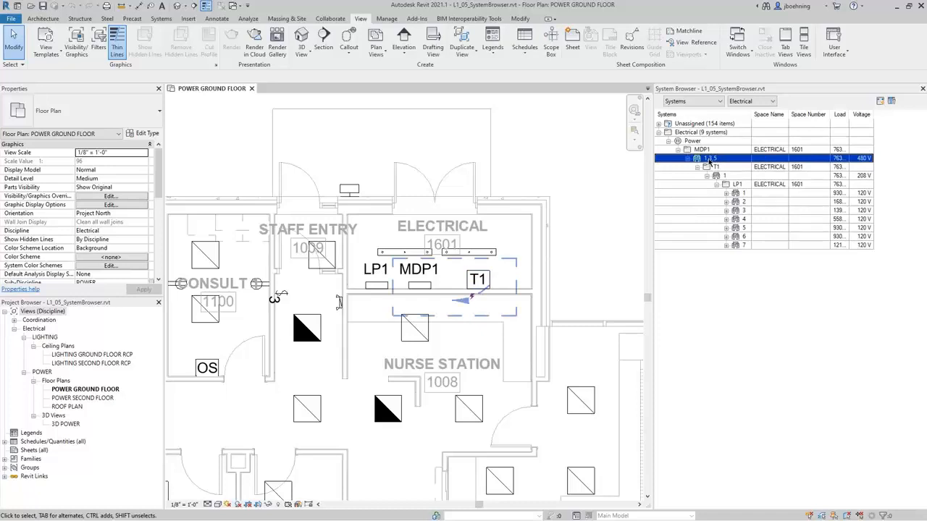
left_click(703, 150)
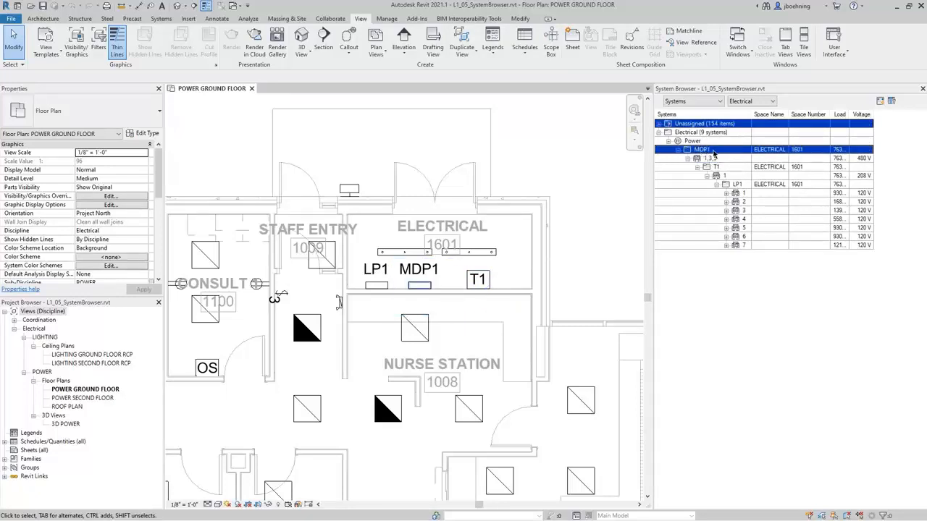
left_click(734, 280)
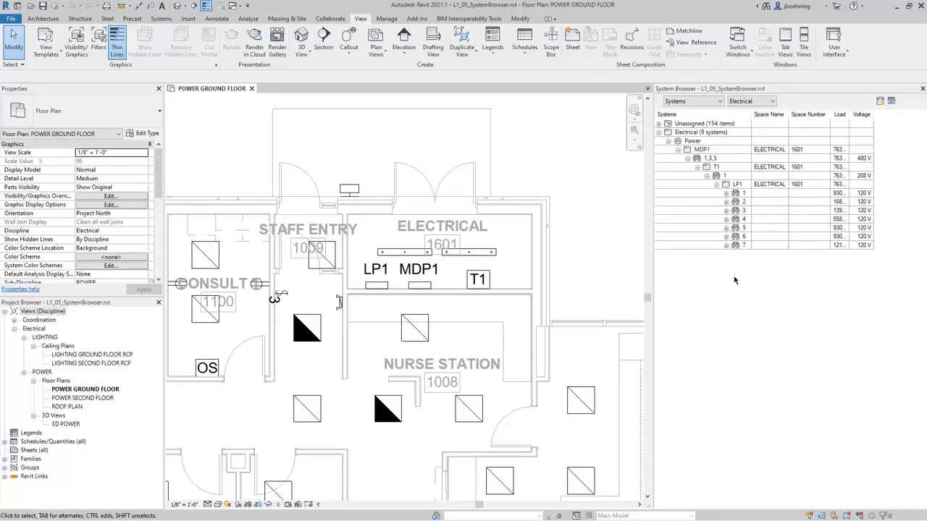
- Expand circuit 1 under panel LP1 and go through its first connected light fixtures
left_click(738, 185)
left_click(744, 193)
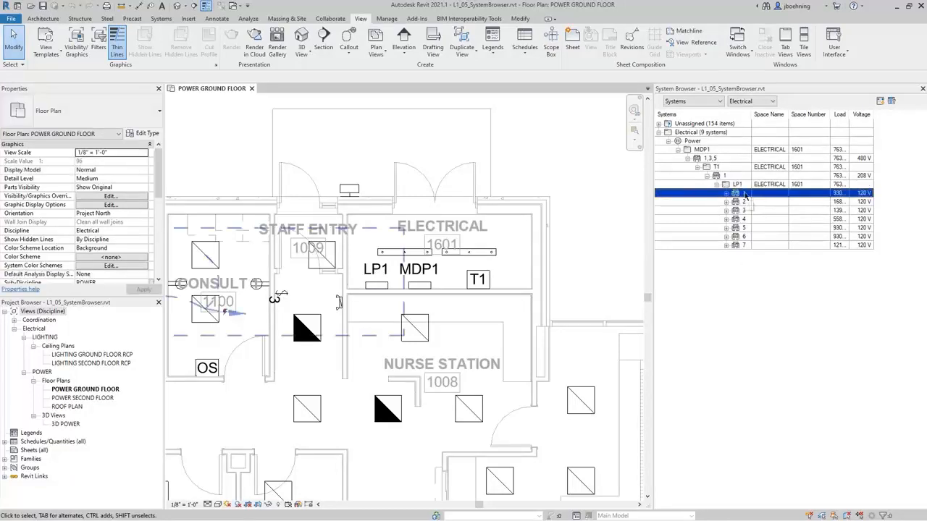
left_click(727, 193)
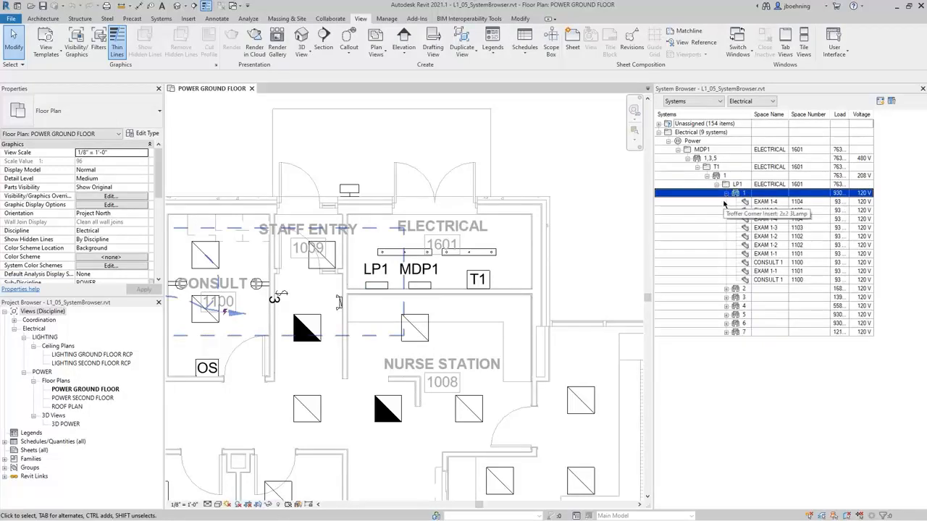
left_click(725, 202)
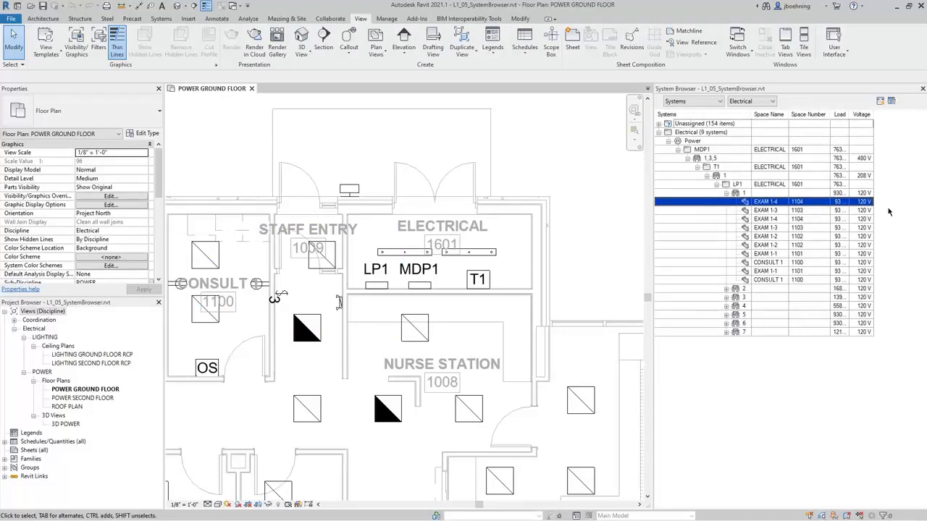
key("Down")
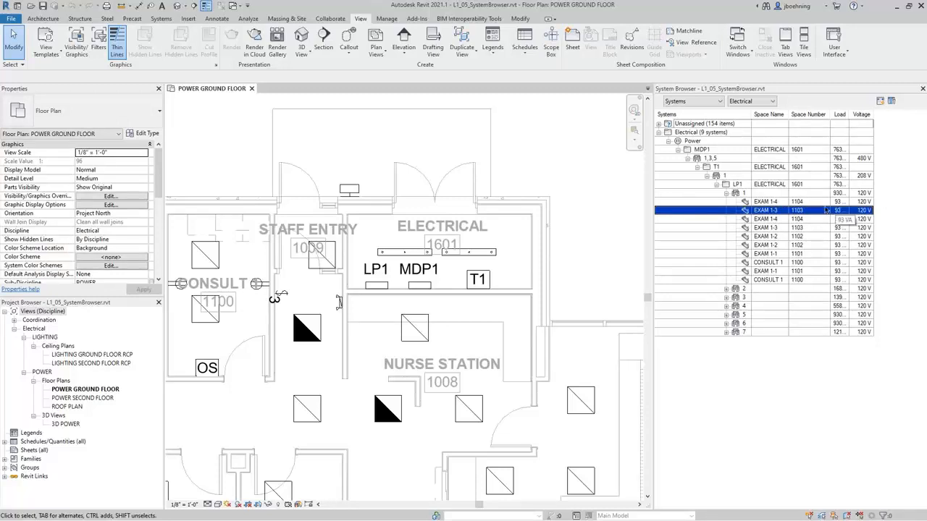
- Highlight panel LP1, its circuit 1 and the EXAM 1-4 and EXAM 1-3 fixtures to locate them in the floor plan
left_click(738, 186)
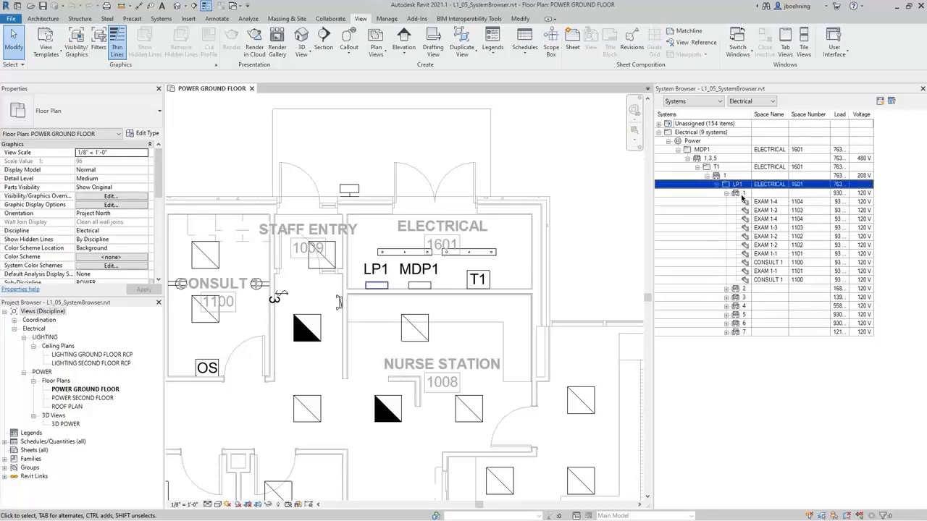
left_click(741, 193)
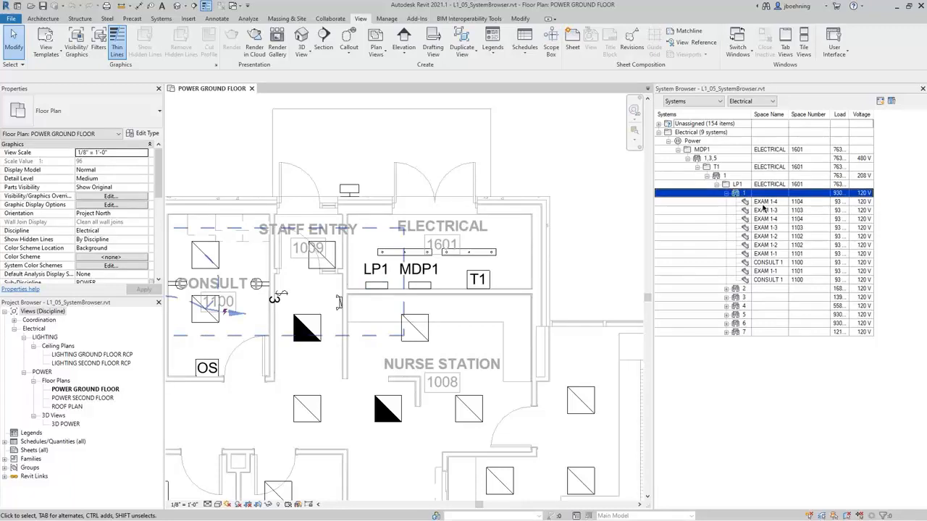
left_click(763, 203)
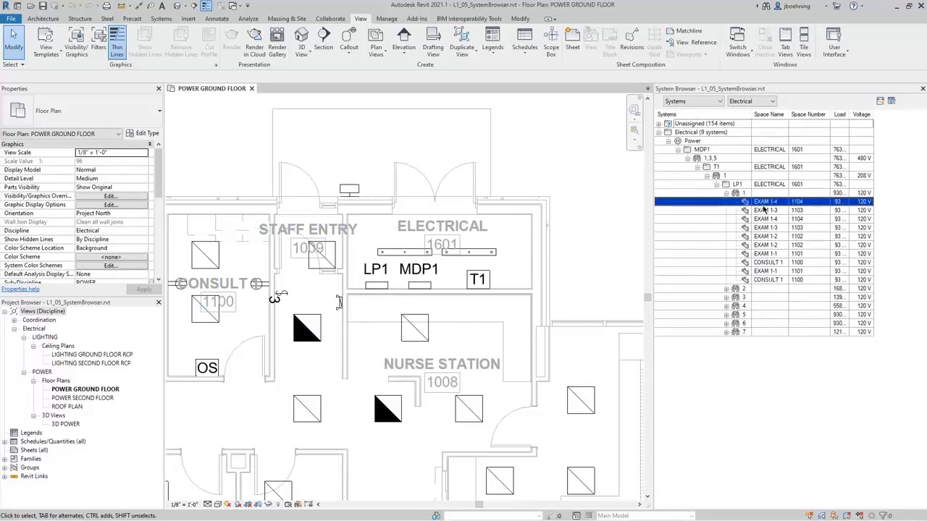
left_click(766, 211)
key("Escape")
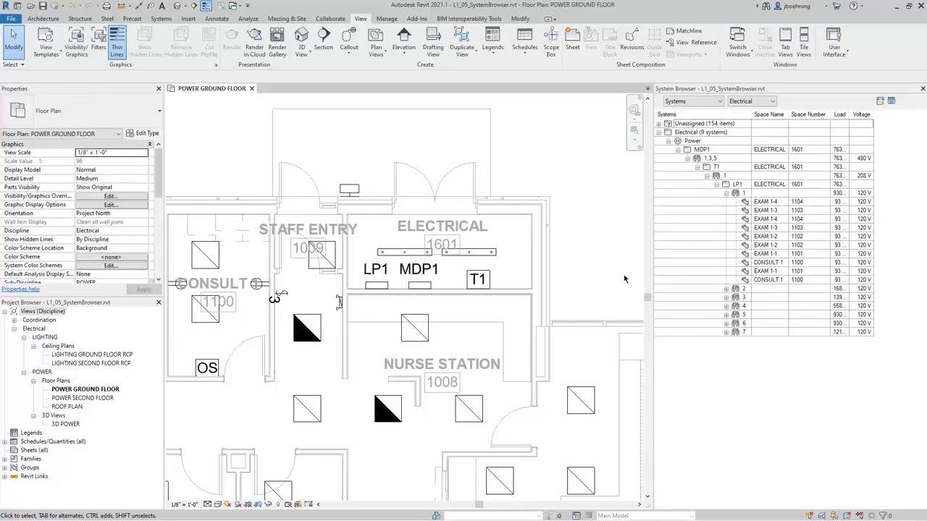
scroll(373, 216, "down", 5)
middle_click_drag(372, 215, 381, 216)
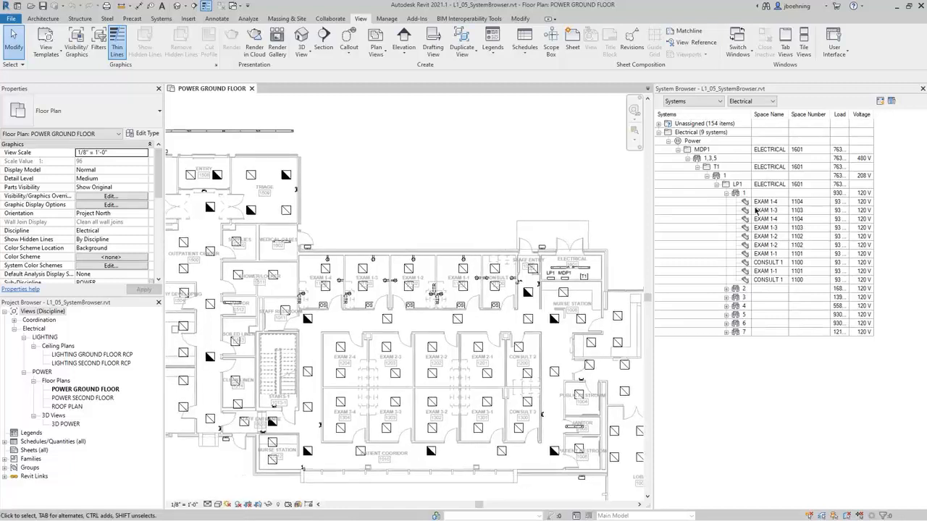
left_click(758, 206)
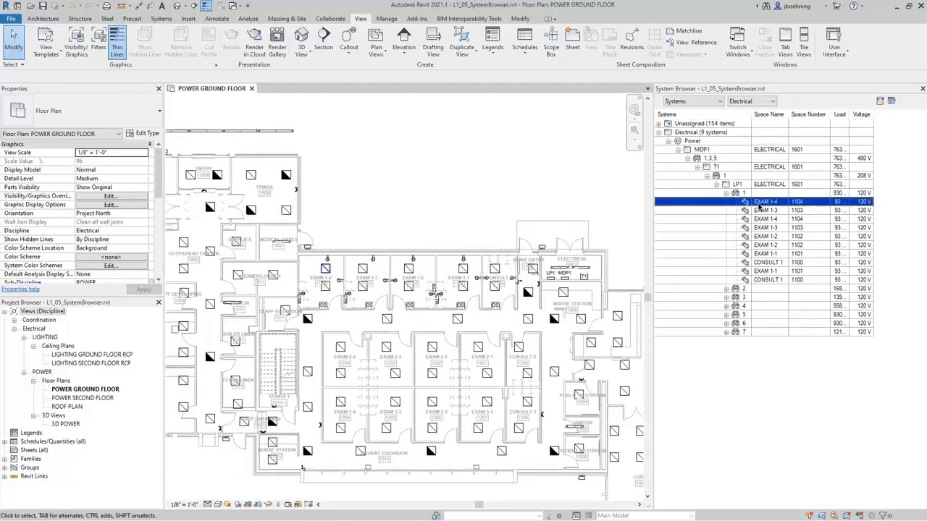
left_click(766, 212)
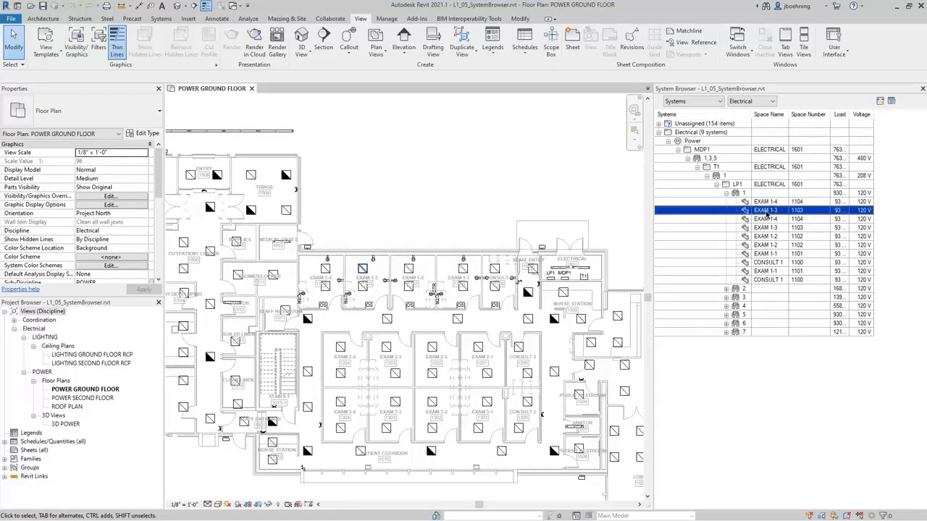
left_click(766, 219)
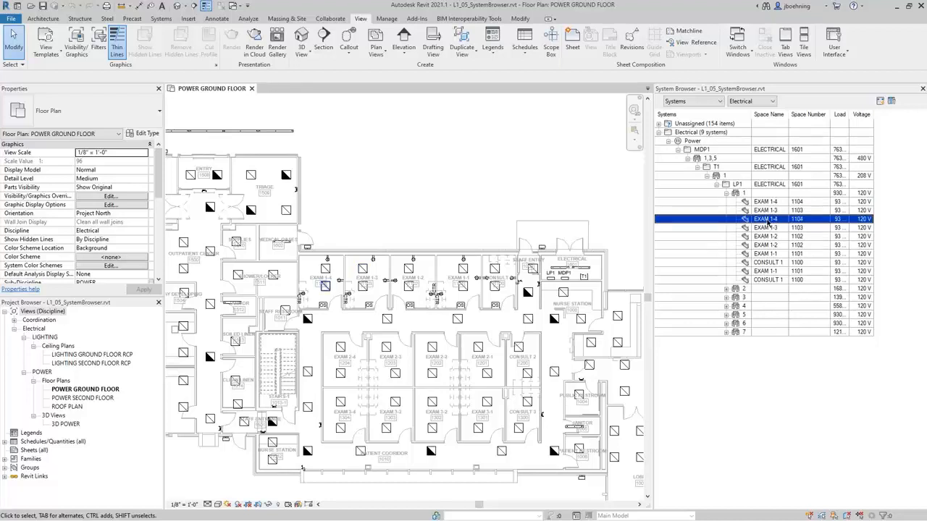
key("Escape")
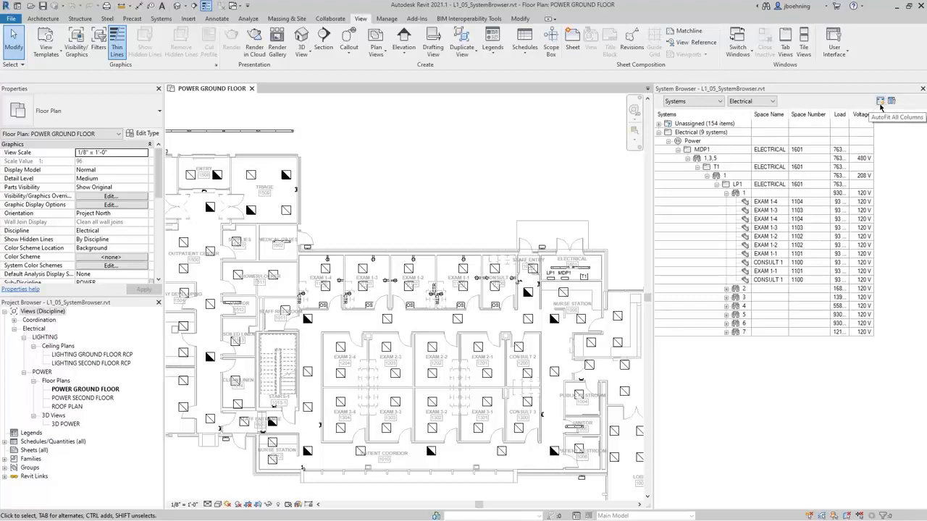
- Autofit all System Browser columns, narrow the Systems column, and widen the browser so the load and voltage columns show in full
left_click(880, 101)
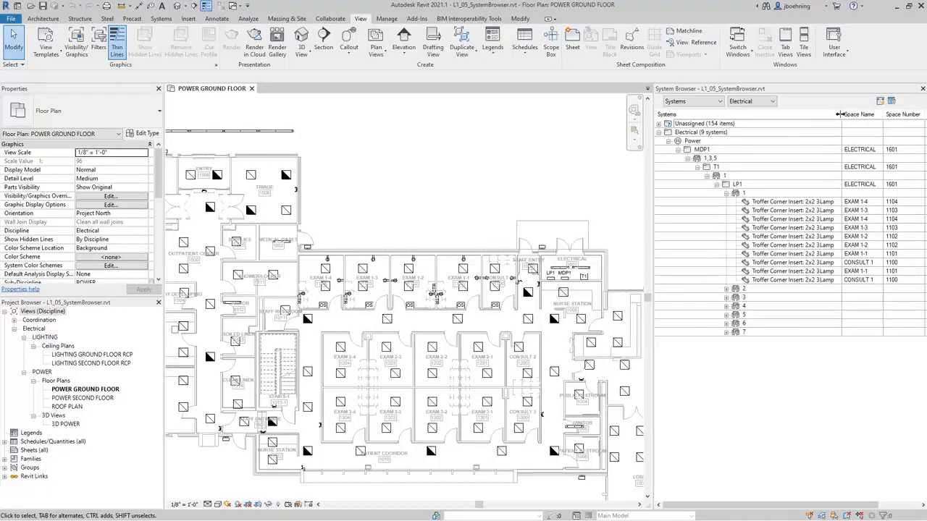
left_click_drag(841, 115, 790, 116)
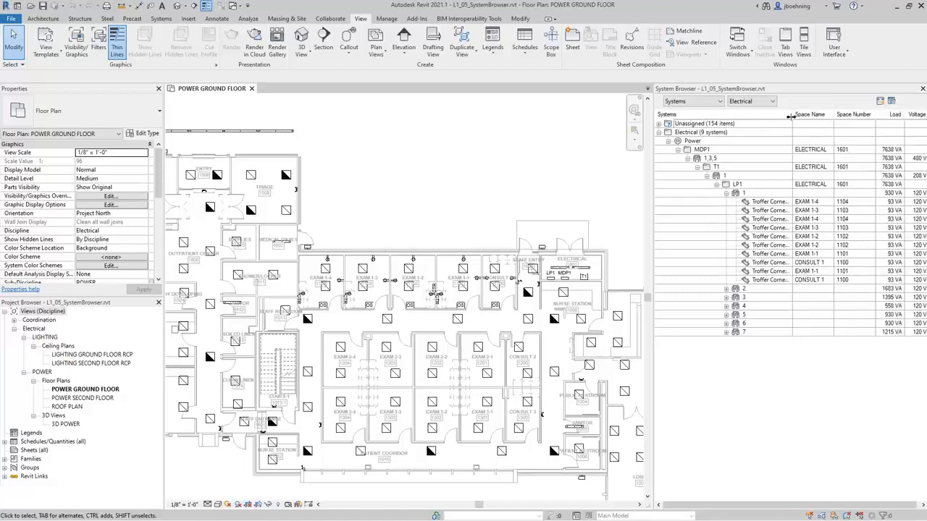
left_click_drag(652, 214, 615, 213)
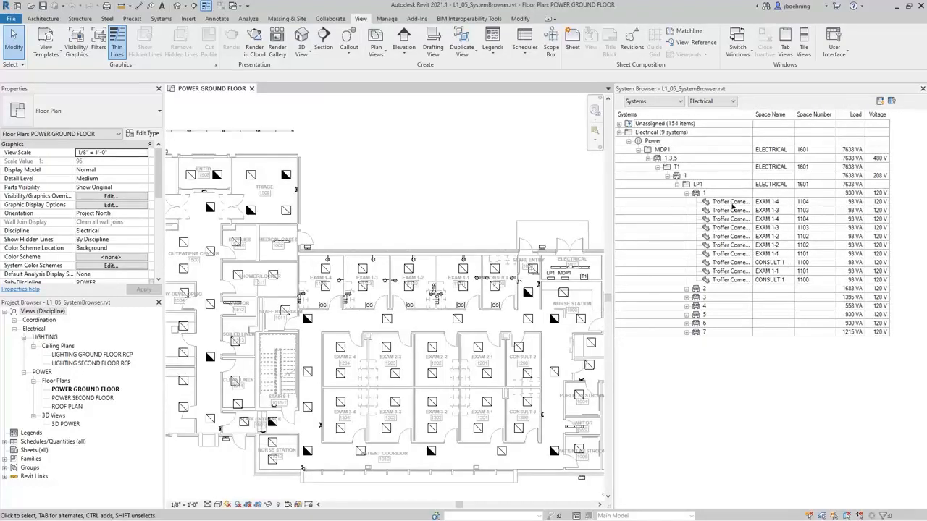
- Compare the load and voltage of the first EXAM 1-4 troffer, LP1's circuit 1 and panel LP1
left_click(731, 202)
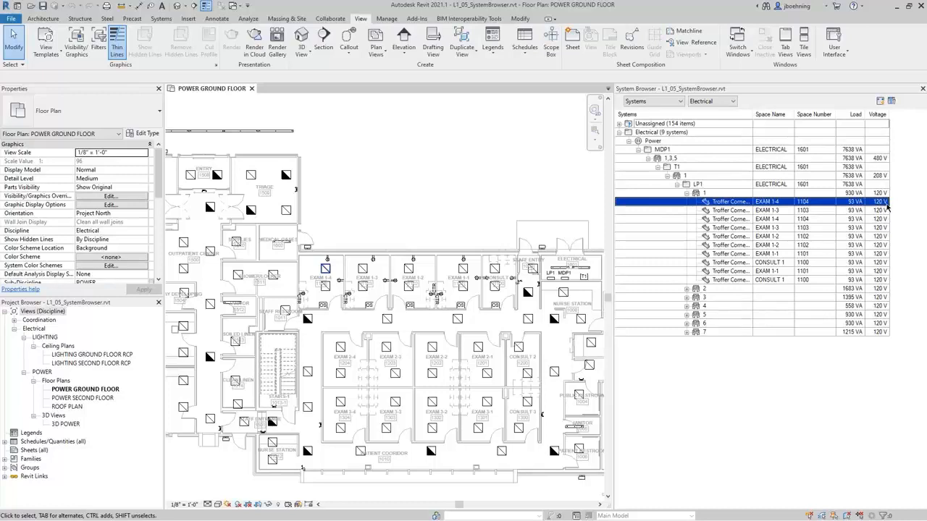
left_click(887, 194)
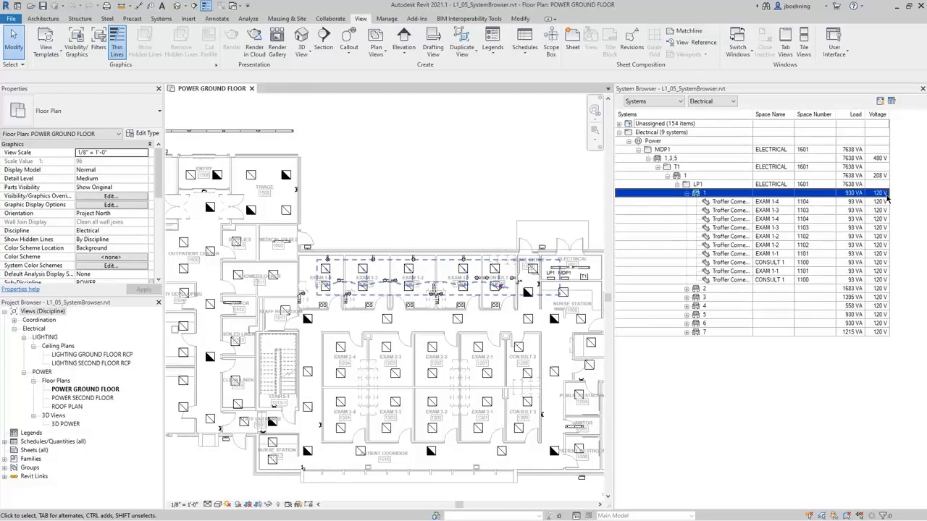
left_click(885, 186)
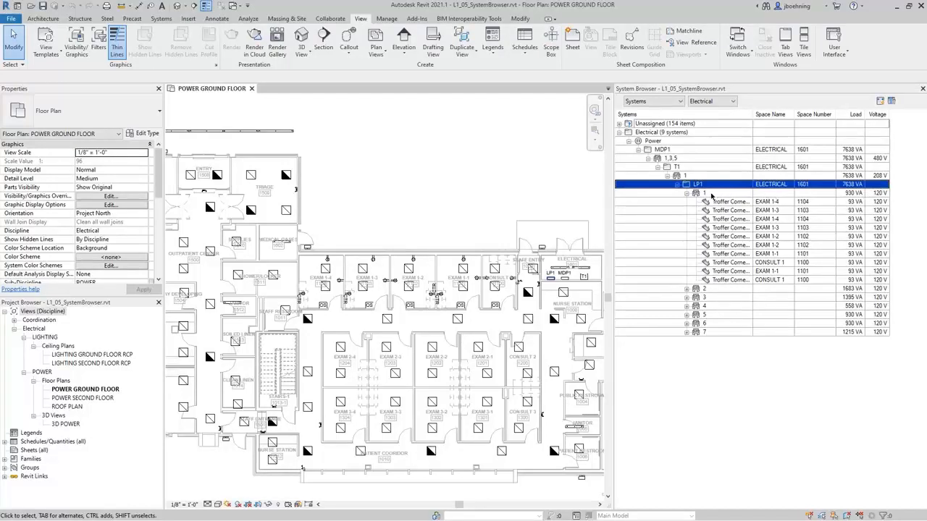
- Select LP1's circuit 1 from the System Browser and show its properties
left_click(702, 194)
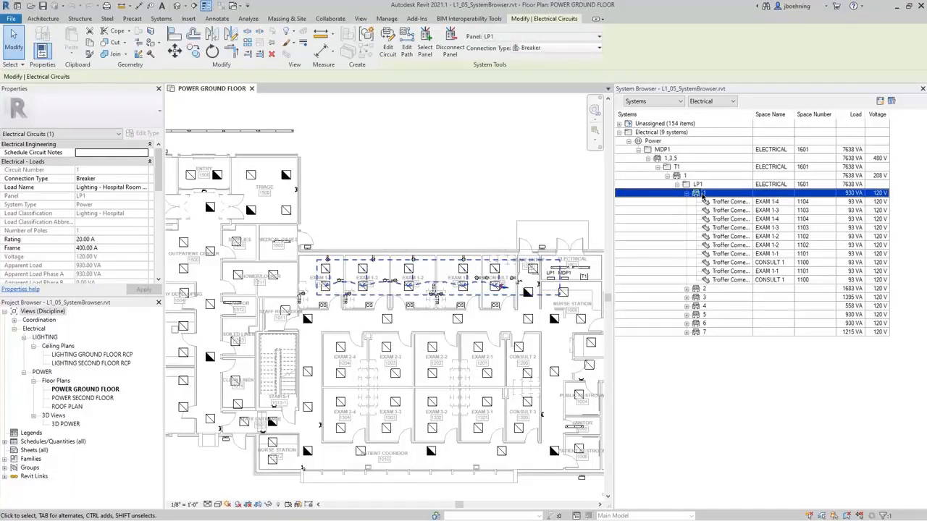
right_click(714, 195)
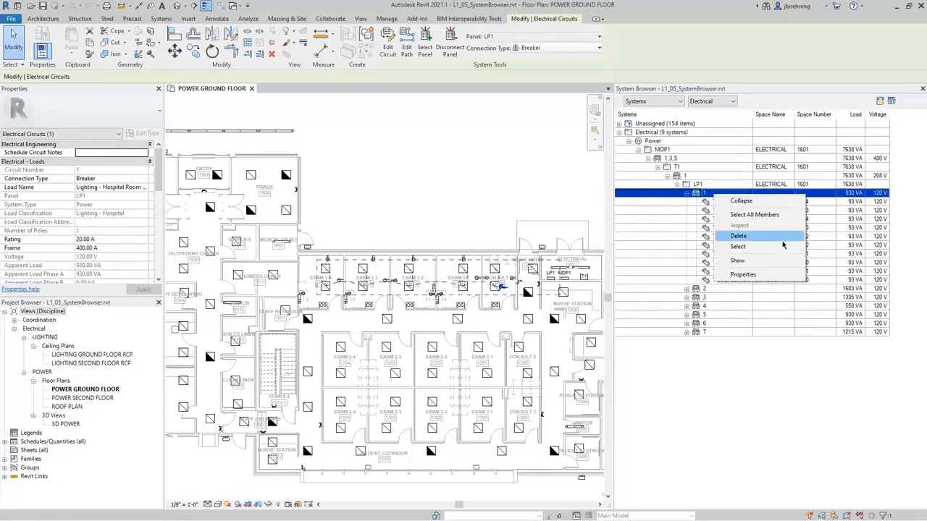
left_click(780, 277)
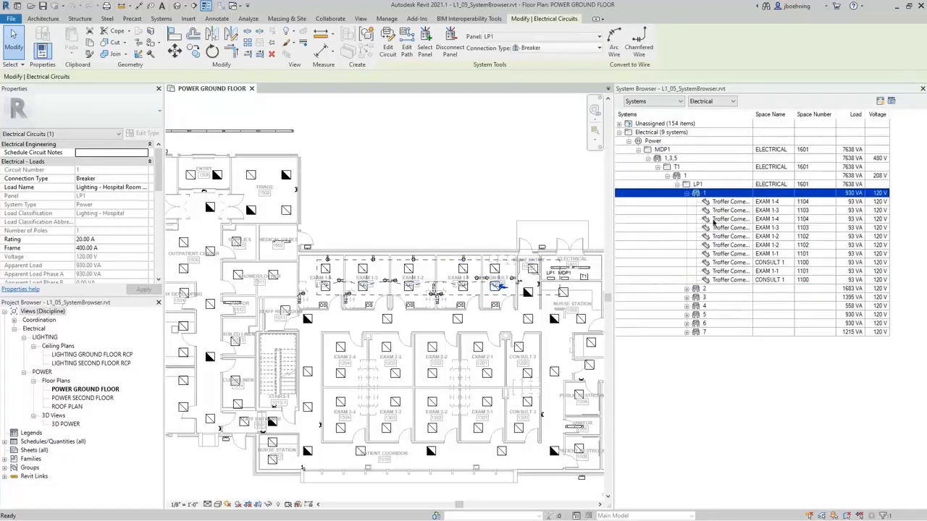
- Select the first EXAM 1-4 troffer in circuit 1 to show its properties, and check which commands its browser entry offers
left_click(721, 203)
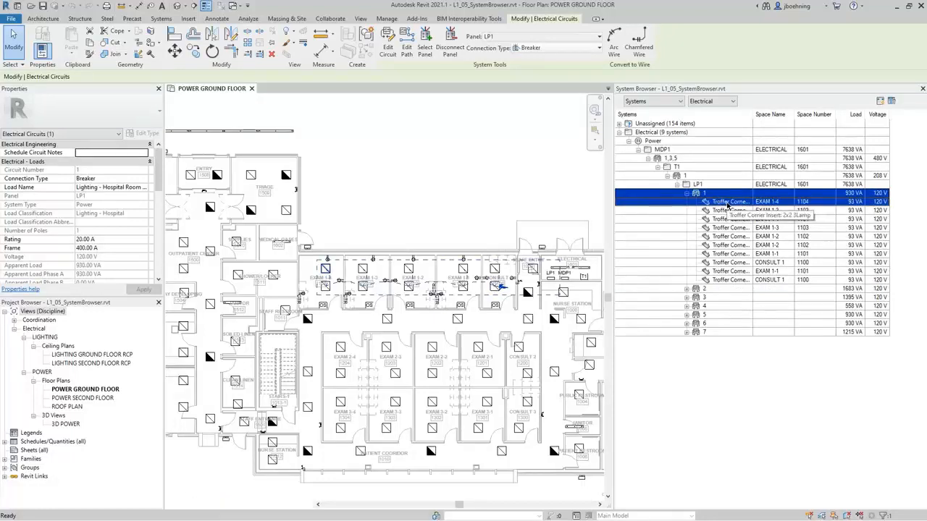
right_click(721, 205)
left_click(720, 204)
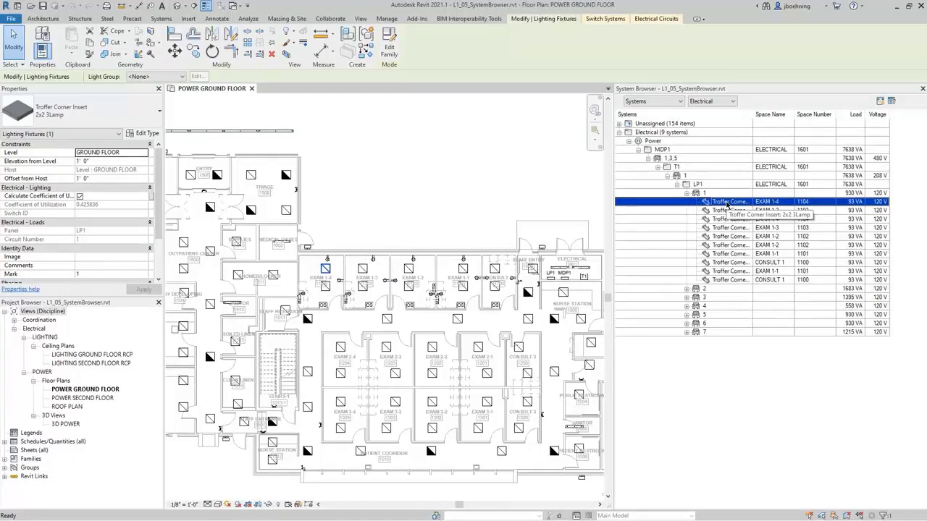
right_click(727, 204)
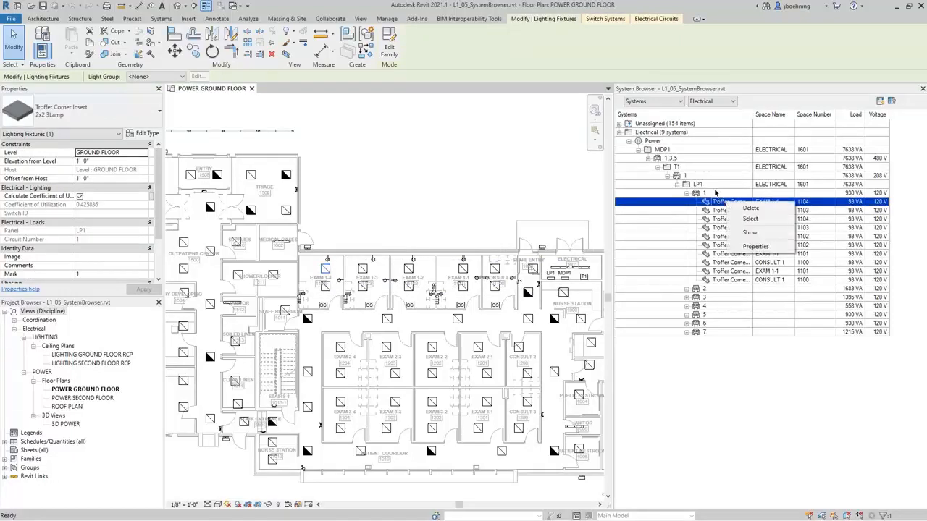
key("Escape")
- Check which commands the System Browser offers for T1's circuit 1, panel LP1 and LP1's circuit 1, and clear the selection
left_click(694, 177)
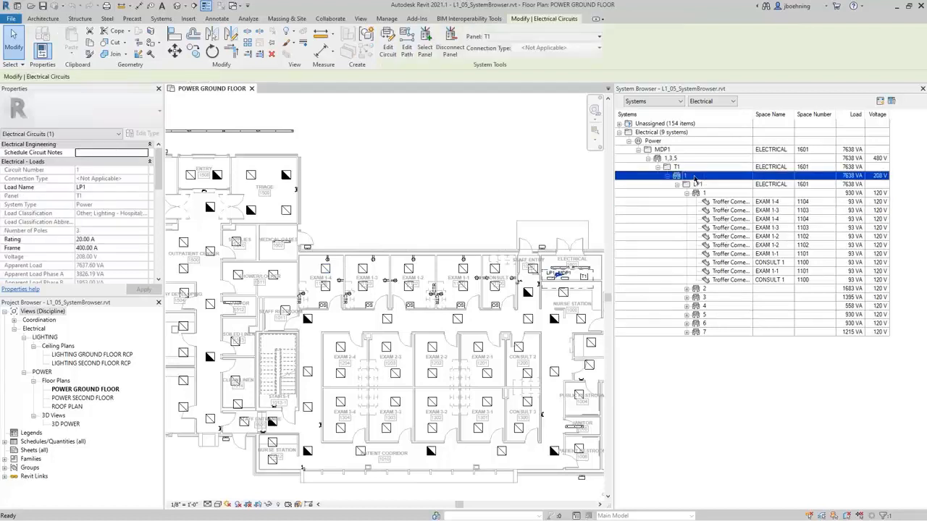
right_click(692, 176)
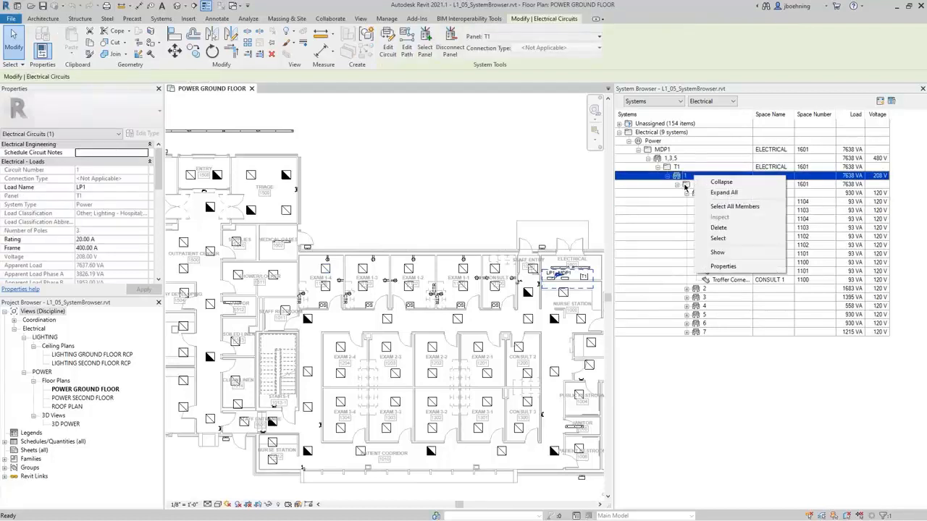
left_click(686, 186)
right_click(698, 187)
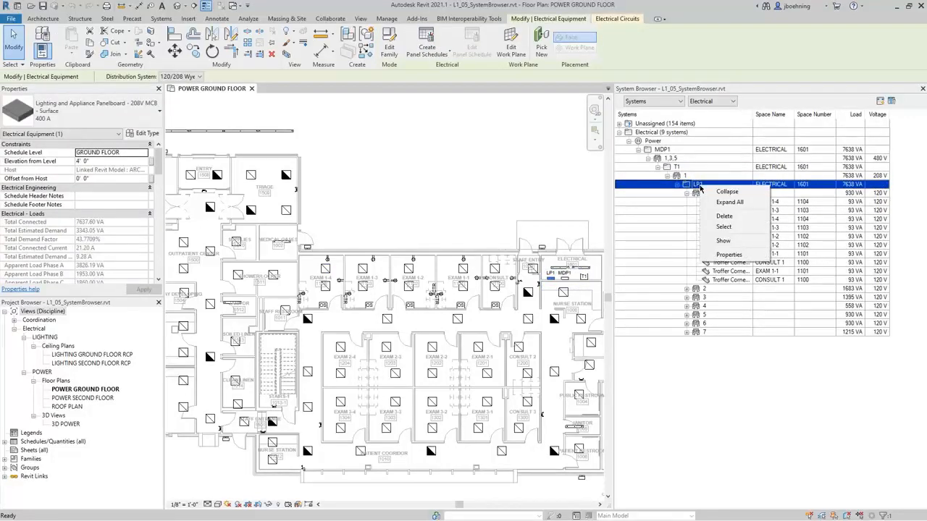
left_click(696, 194)
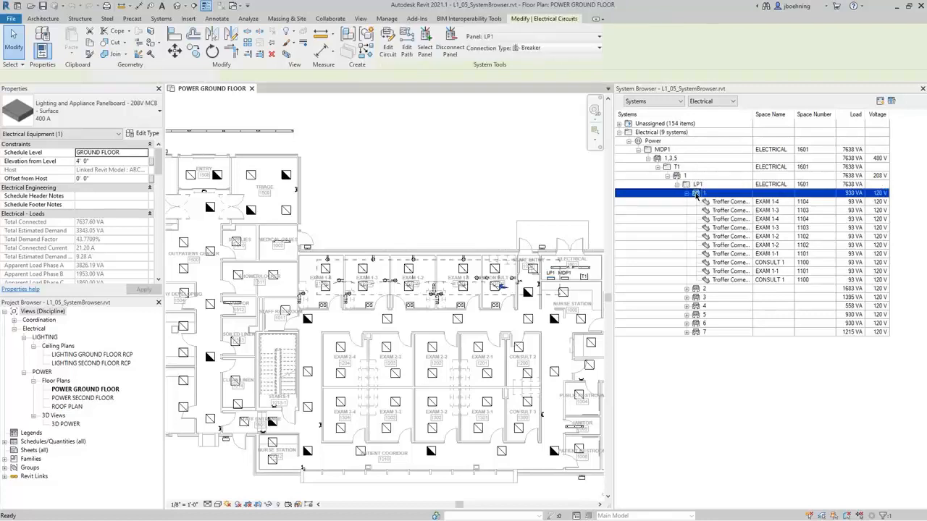
right_click(696, 194)
left_click(740, 370)
key("Escape")
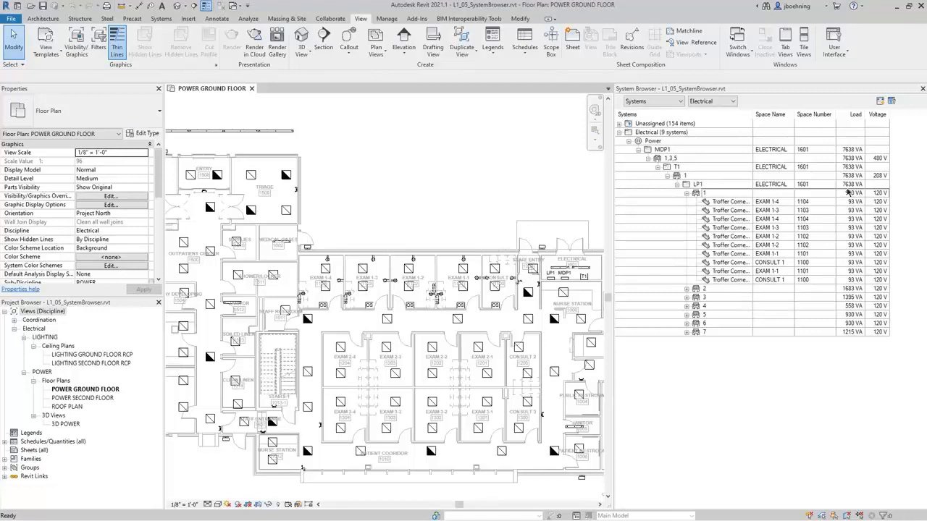
- Add the Number of Elements and Distribution System columns to the System Browser, and widen the browser to show Distribution System in full
left_click(892, 102)
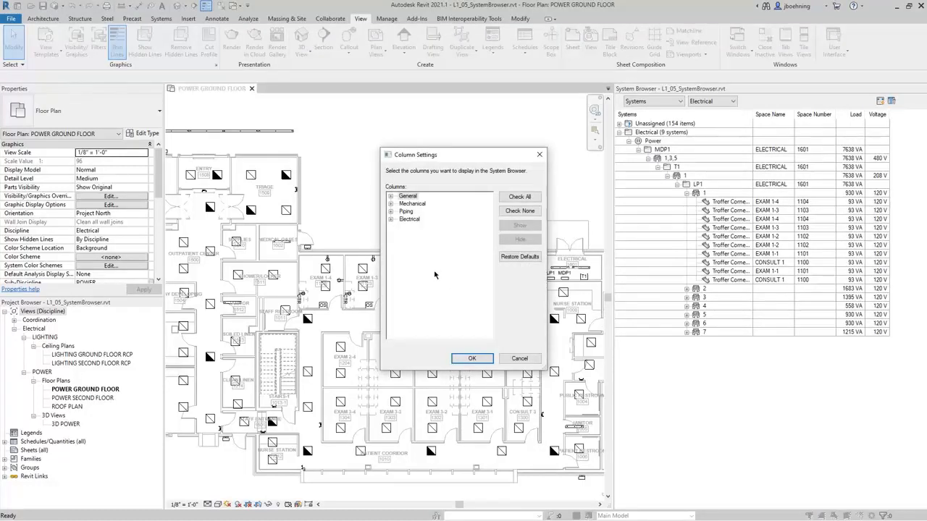
left_click(390, 197)
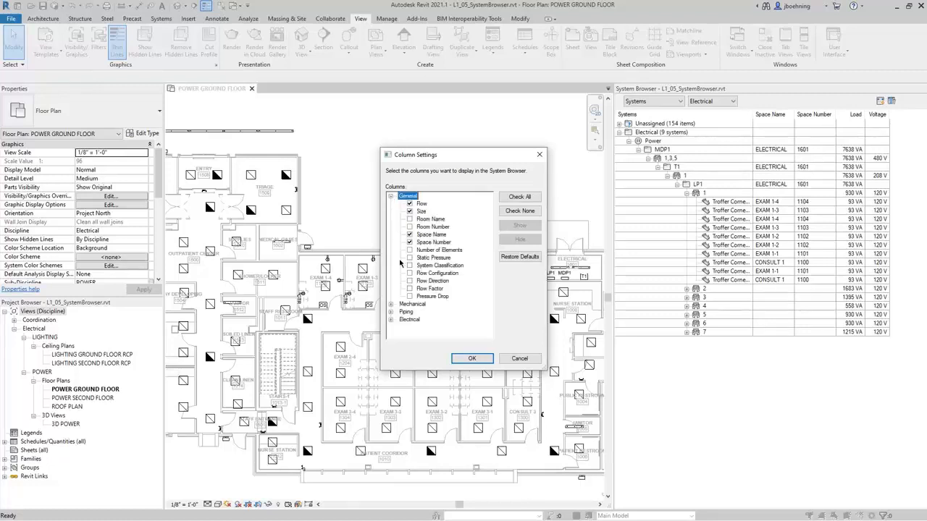
left_click(390, 319)
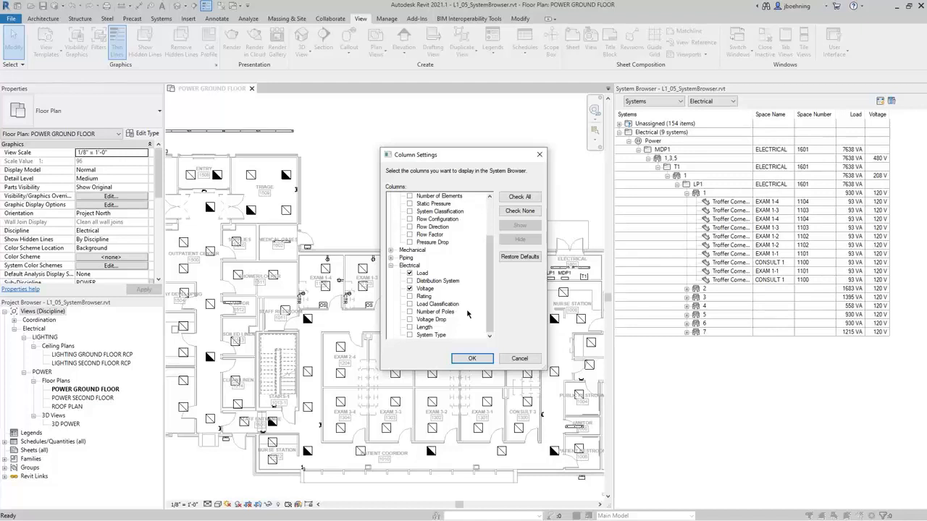
scroll(467, 313, "up", 3)
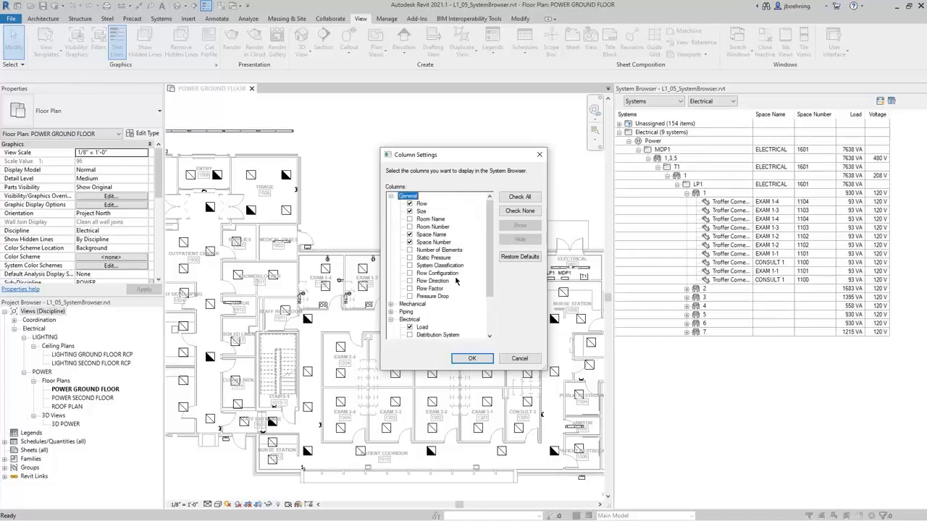
left_click(410, 250)
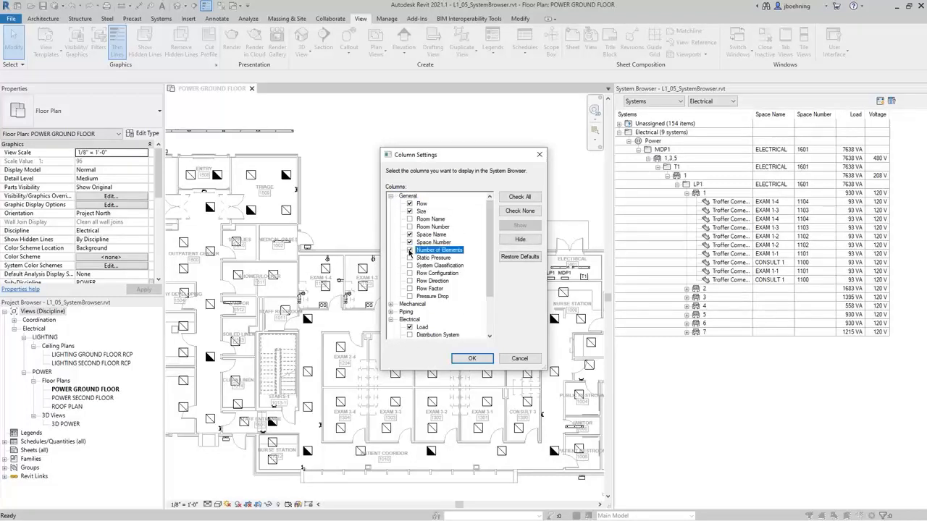
left_click_drag(489, 263, 489, 311)
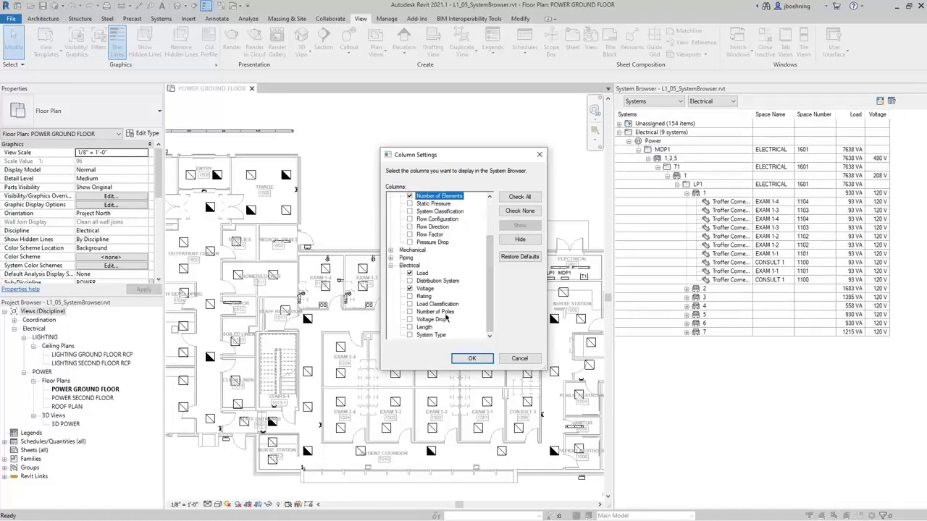
left_click(410, 281)
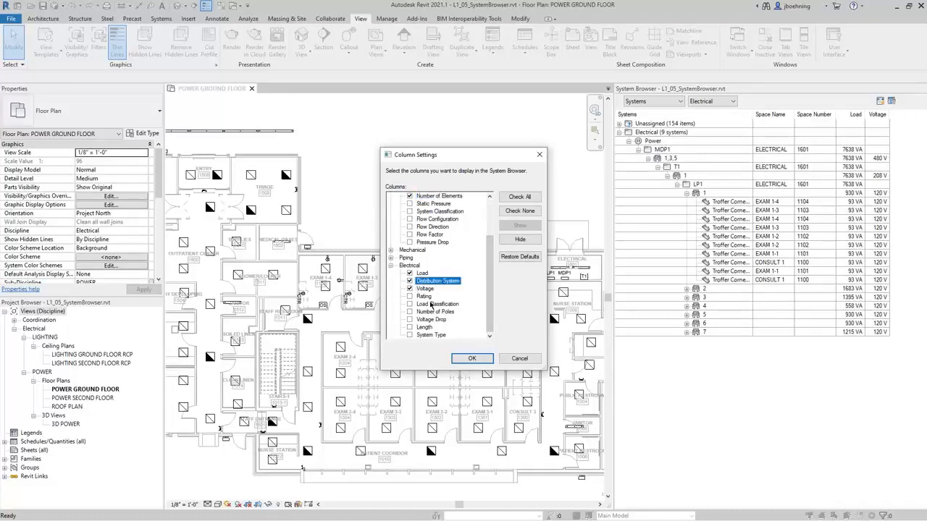
left_click(472, 358)
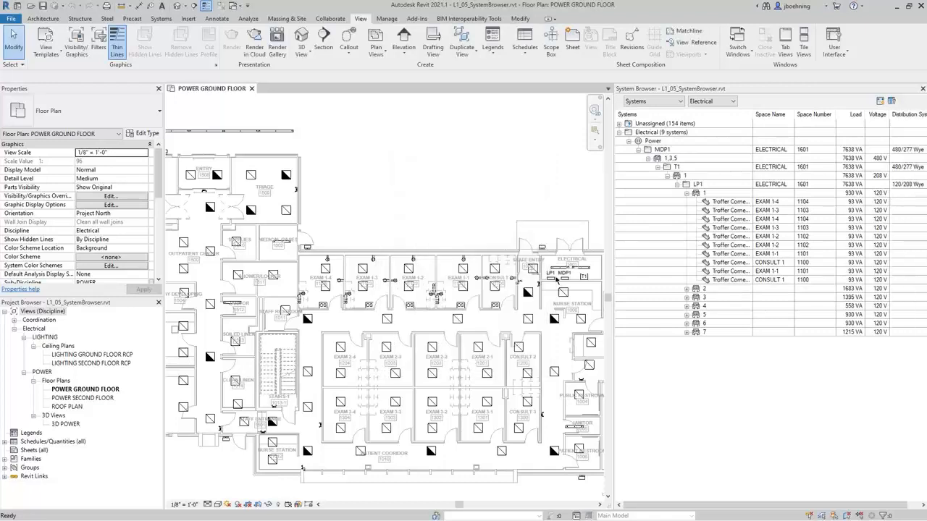
left_click_drag(614, 226, 553, 225)
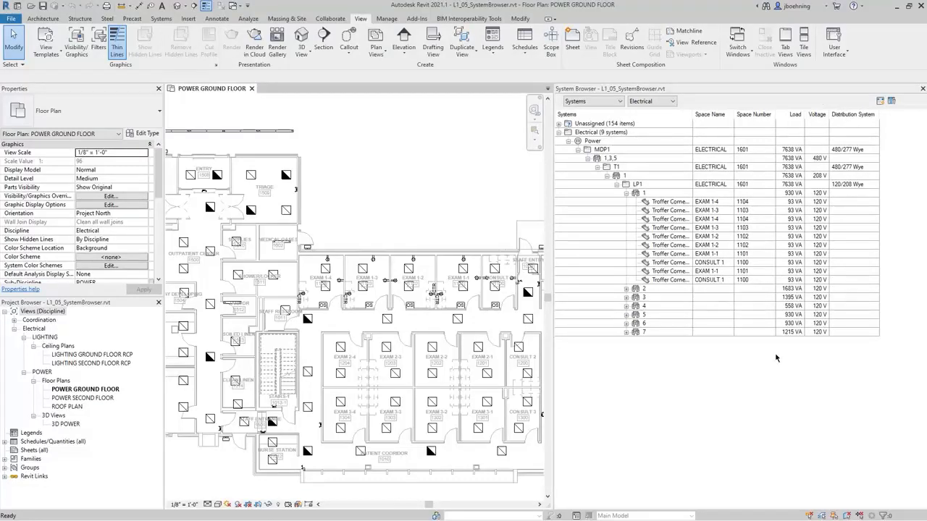
- Review which General and Electrical columns are enabled in the System Browser's column settings
left_click(891, 101)
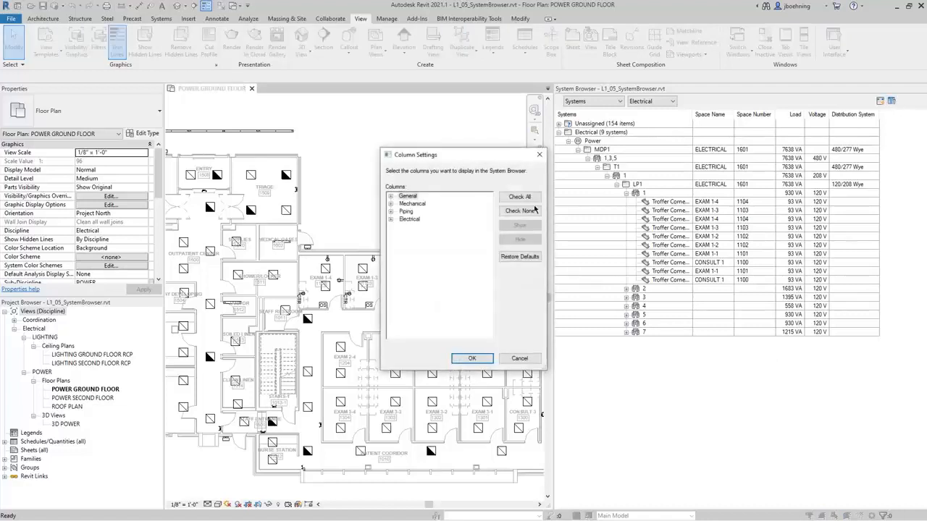
left_click(390, 196)
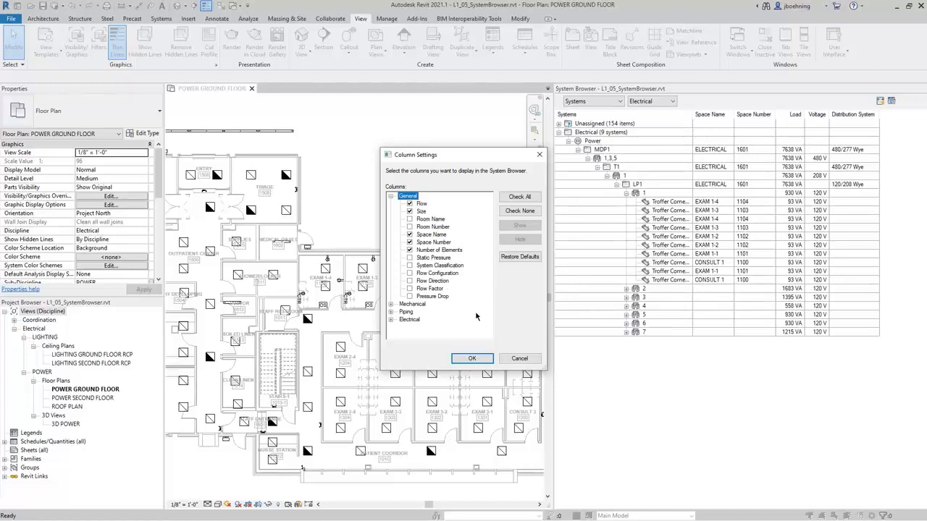
left_click(391, 321)
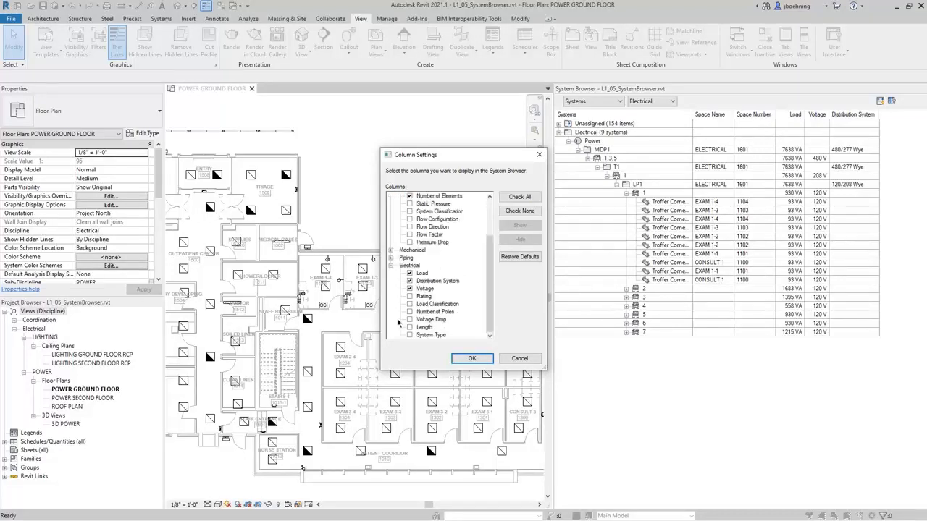
left_click(471, 359)
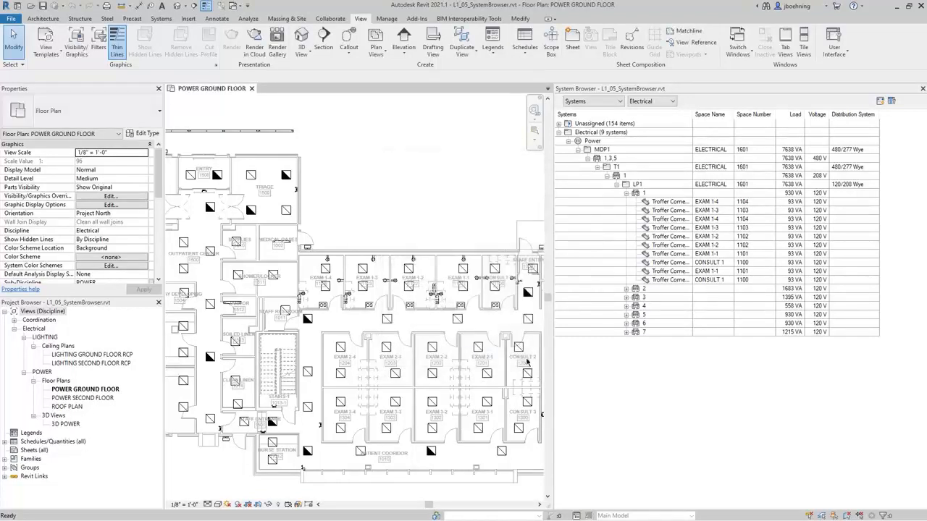
left_click(896, 282)
left_click(911, 342)
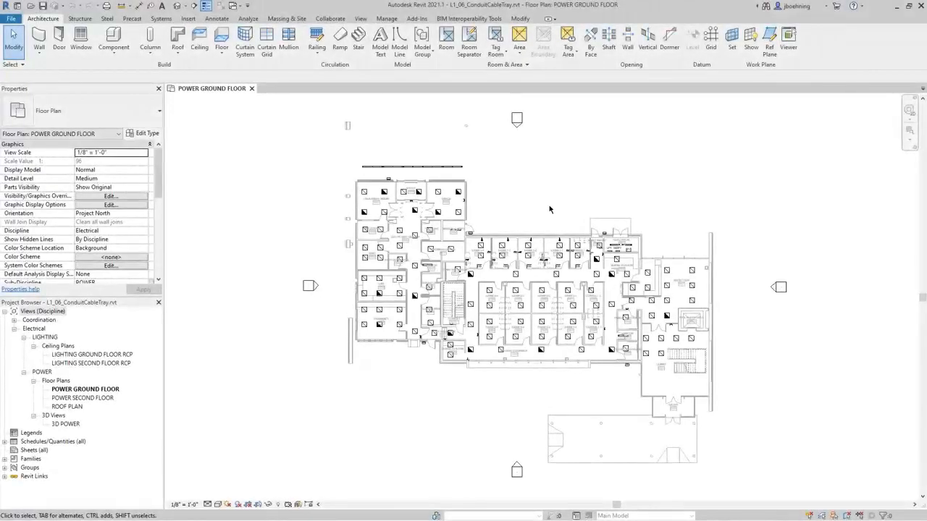
- Draw a 12" by 4" Channel Cable Tray with fittings at 9' 0" middle elevation along the corridor outside EXAM 2-2 and EXAM 2-1
left_click(162, 20)
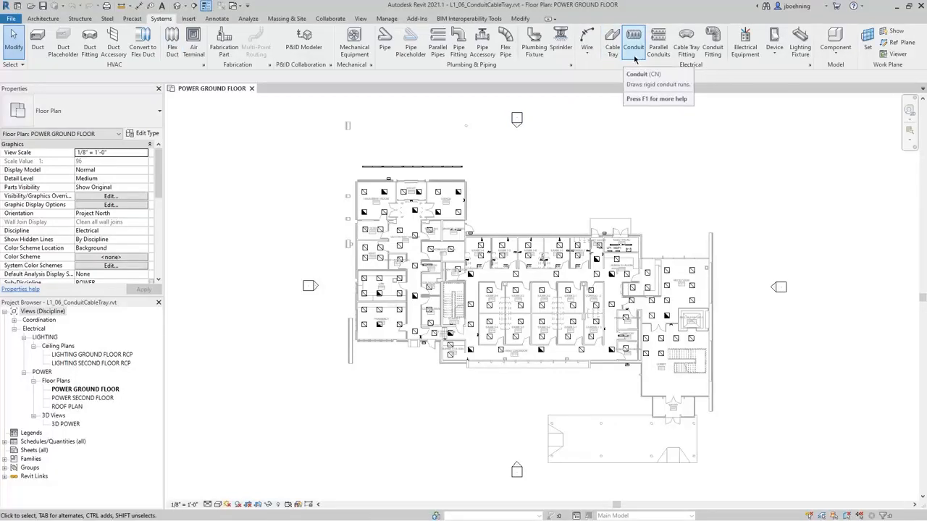
left_click(613, 51)
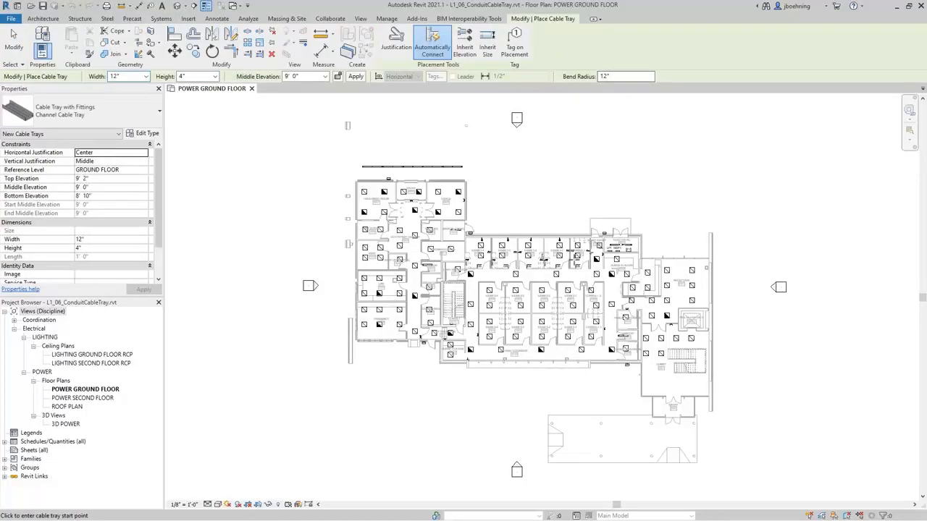
scroll(577, 280, "up", 6)
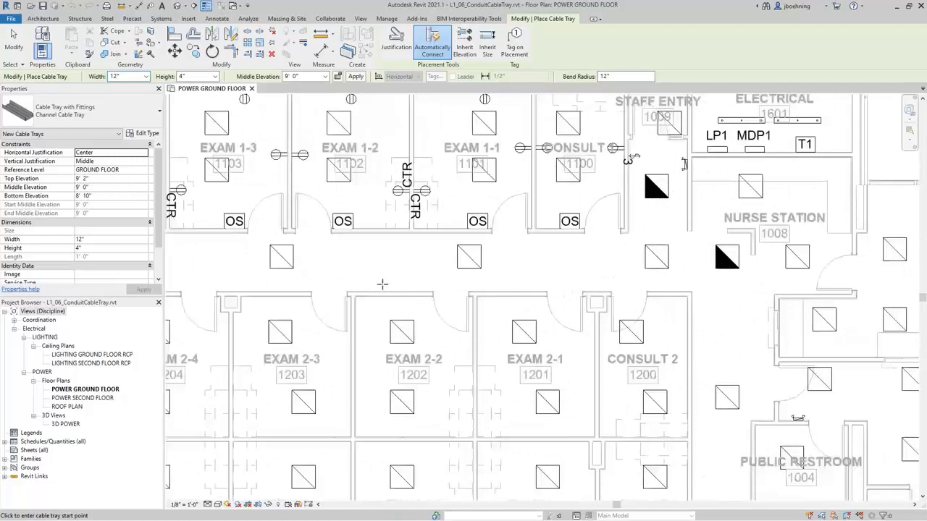
scroll(378, 276, "up", 2)
middle_click_drag(379, 275, 494, 293)
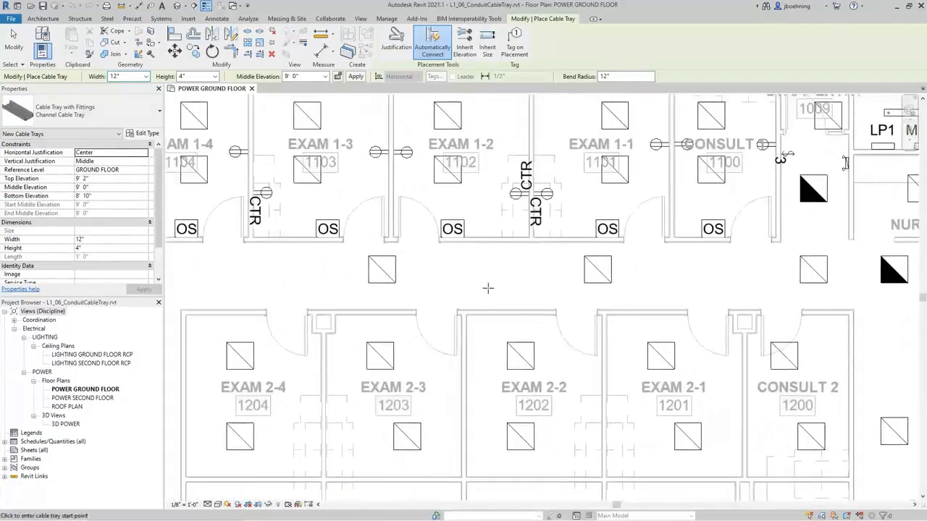
left_click(148, 122)
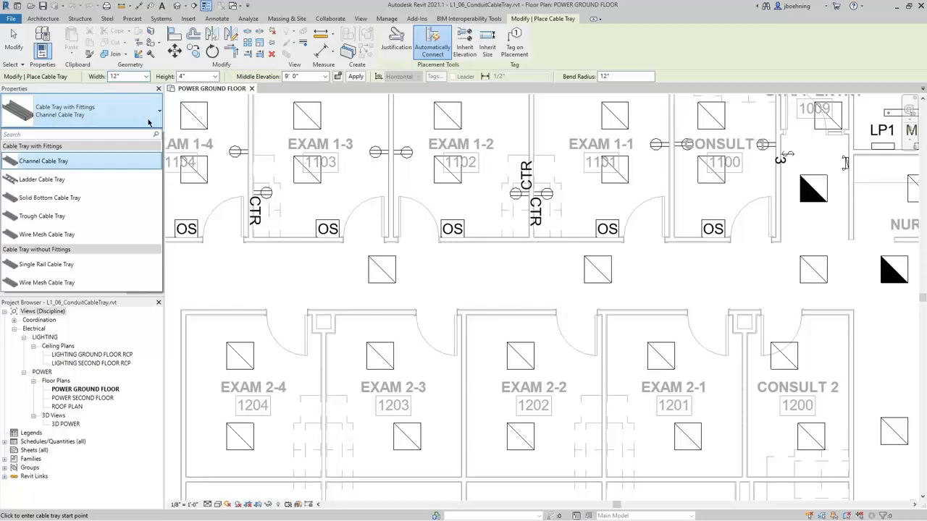
left_click(149, 122)
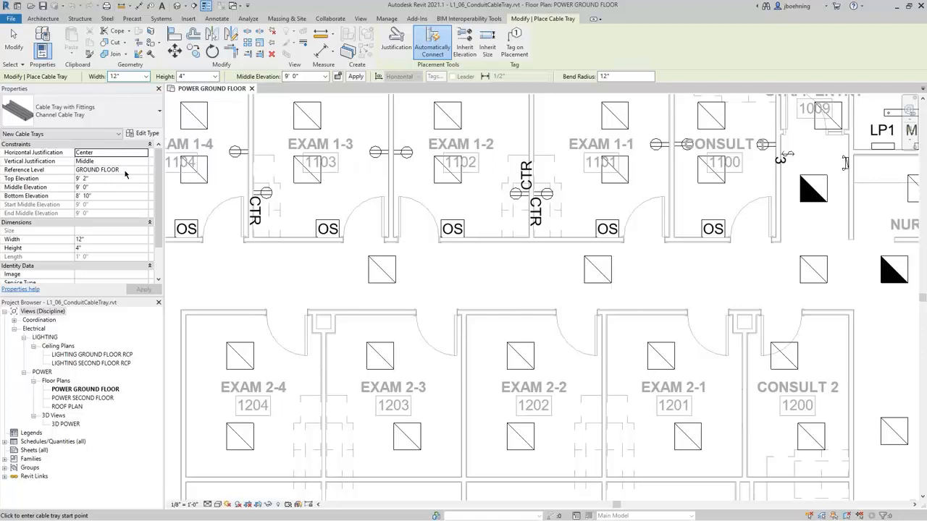
left_click(456, 294)
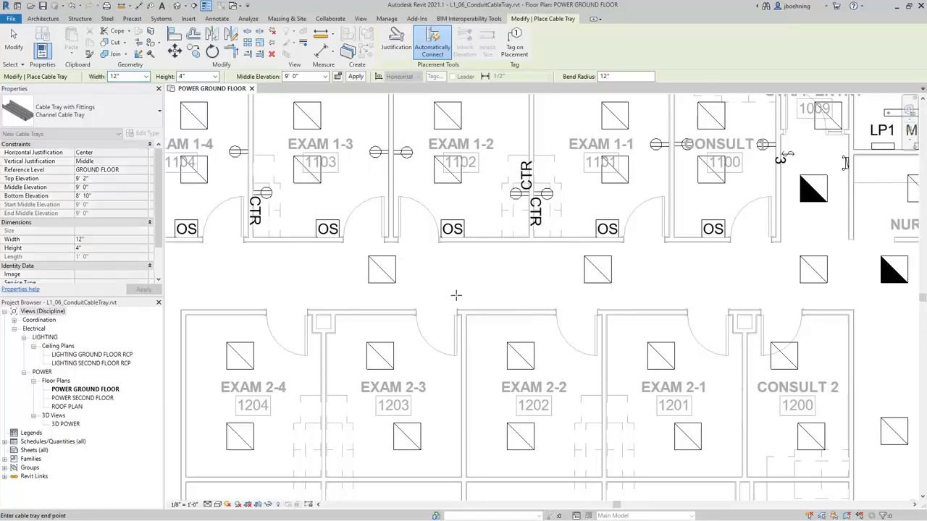
left_click(719, 296)
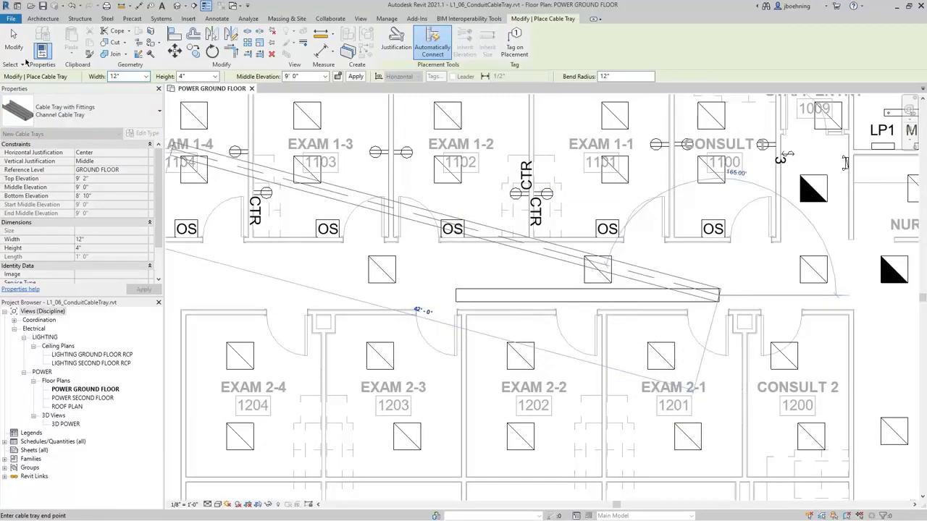
key("Escape")
key("Escape")
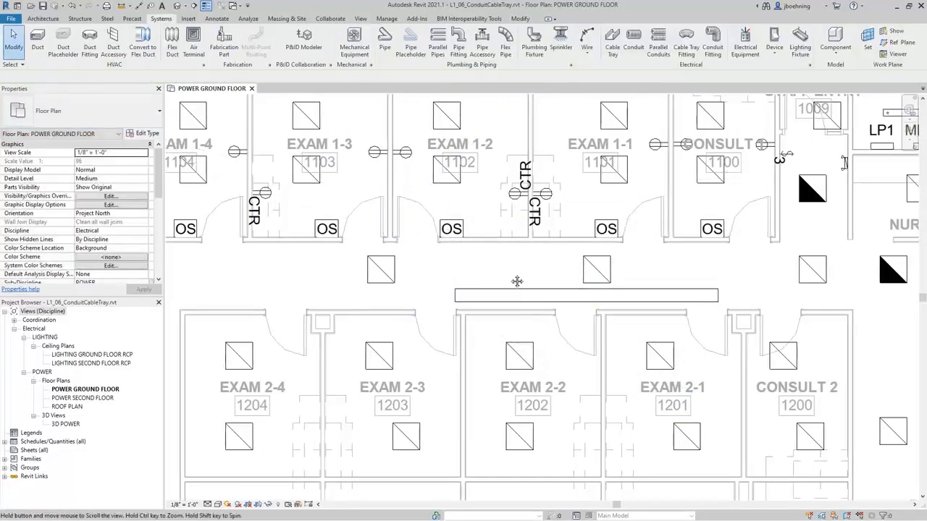
- Start a conduit run with the Conduit with Fittings type Electrical Metallic Tubing (EMT)
middle_click_drag(528, 288, 468, 293)
scroll(469, 290, "down", 3)
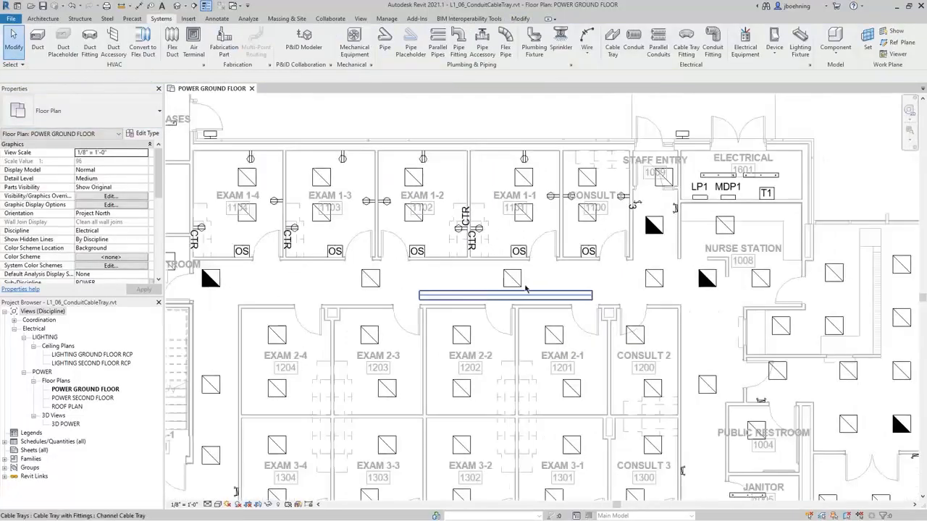
middle_click_drag(571, 285, 490, 298)
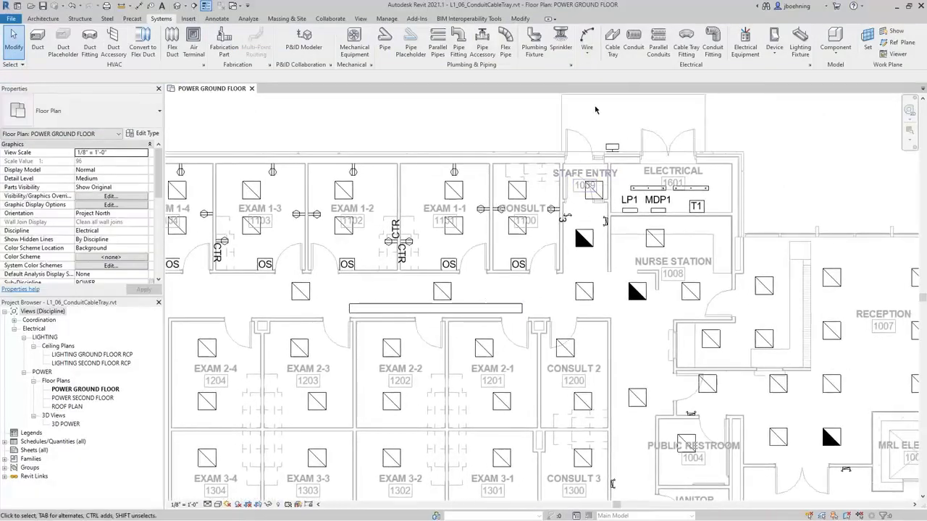
left_click(632, 45)
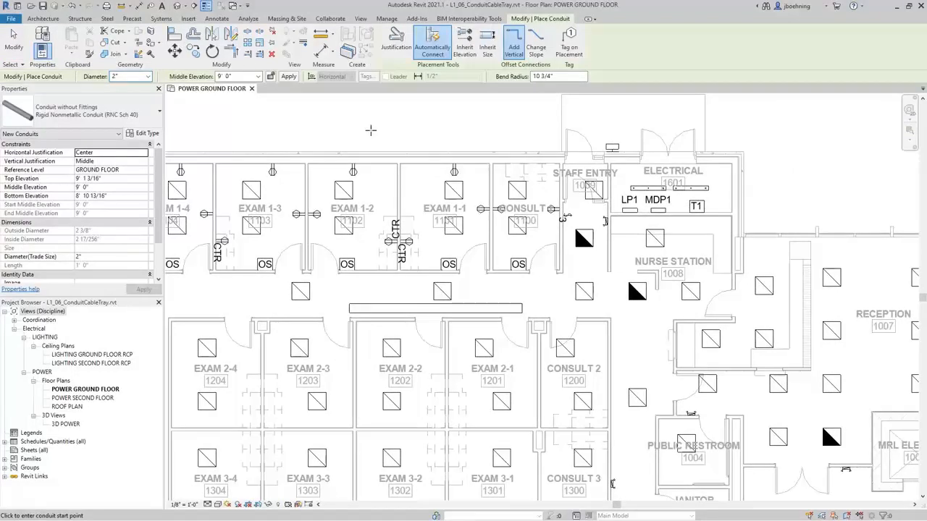
left_click(151, 120)
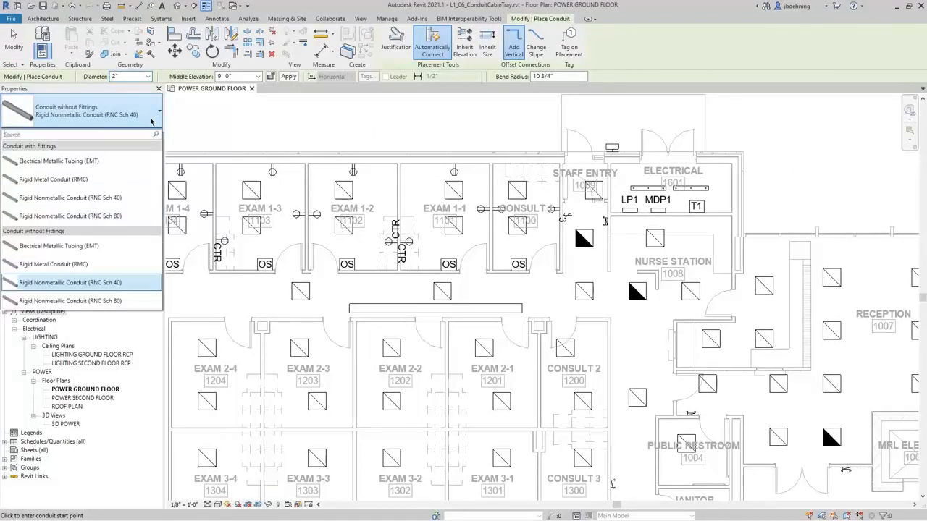
left_click(131, 161)
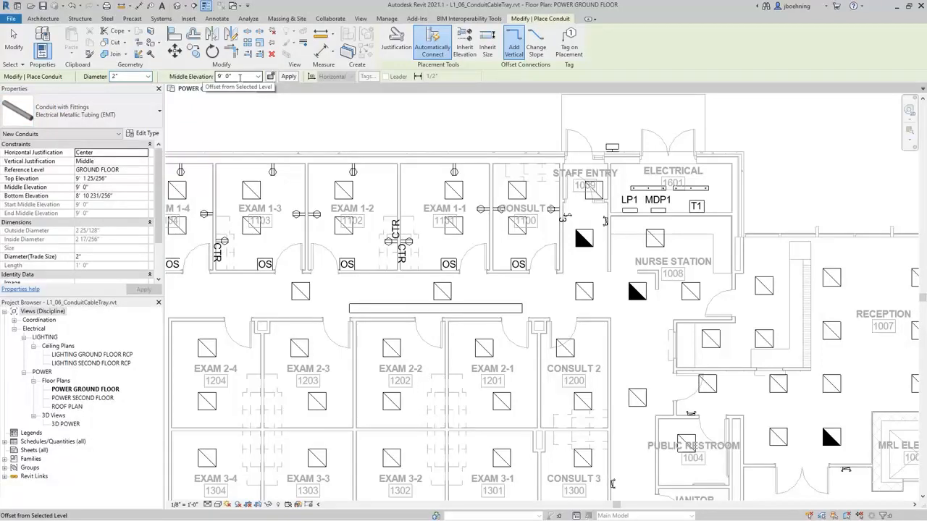
- Draw 2" conduit at 9' 0" middle elevation from LP1 to the corridor, along it past EXAM 1-4, and about 31' 6" down to the PATIENT COORIDOR
scroll(620, 229, "up", 3)
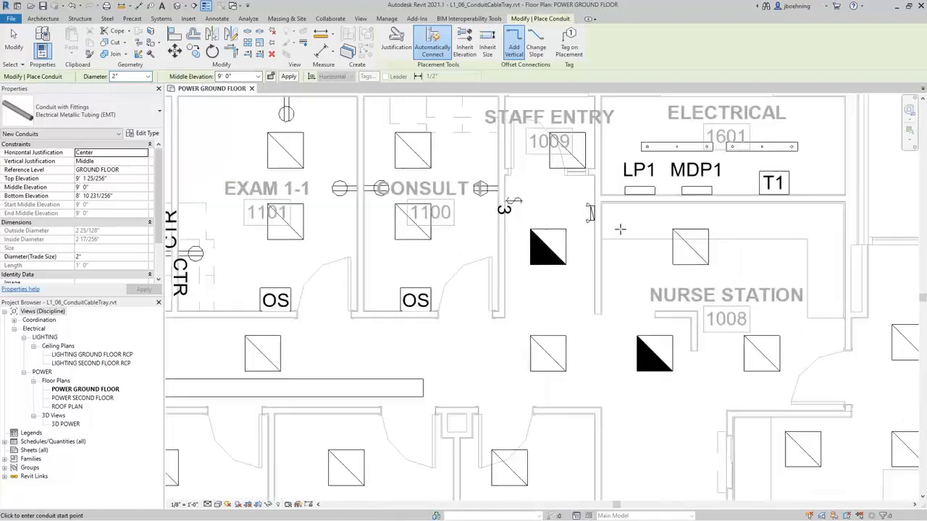
scroll(620, 229, "up", 2)
middle_click_drag(620, 219, 612, 277)
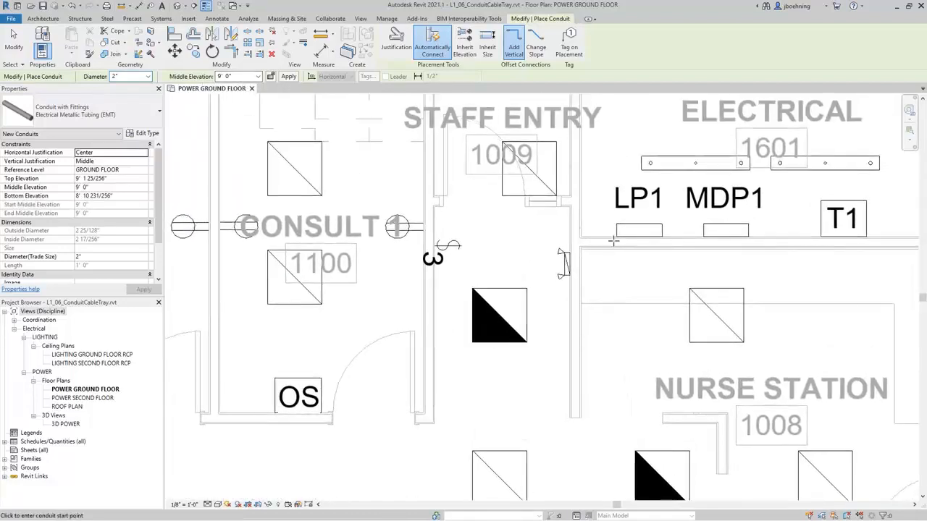
scroll(597, 228, "down", 4)
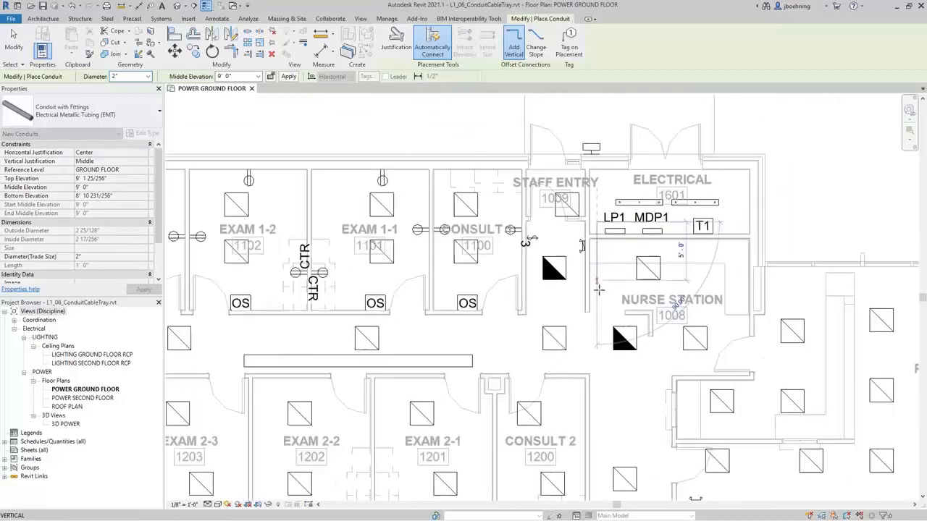
scroll(550, 324, "down", 3)
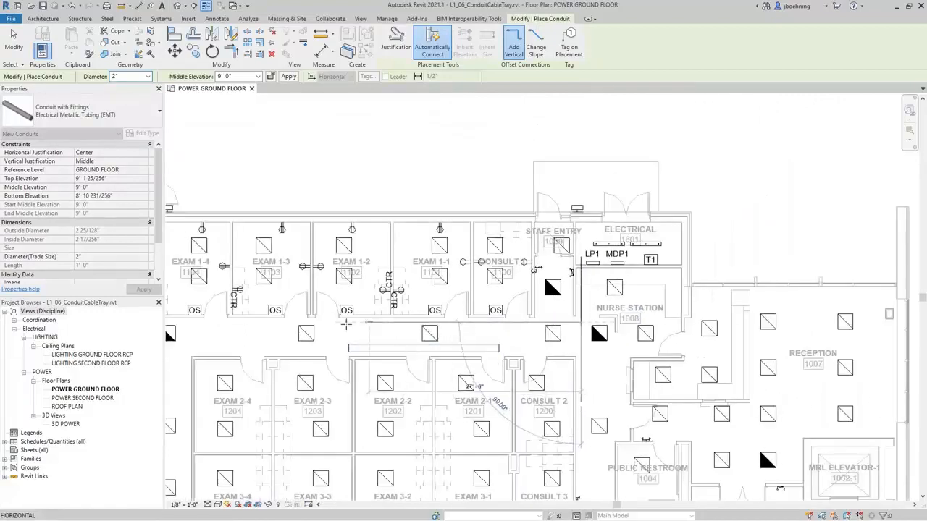
middle_click_drag(346, 325, 580, 315)
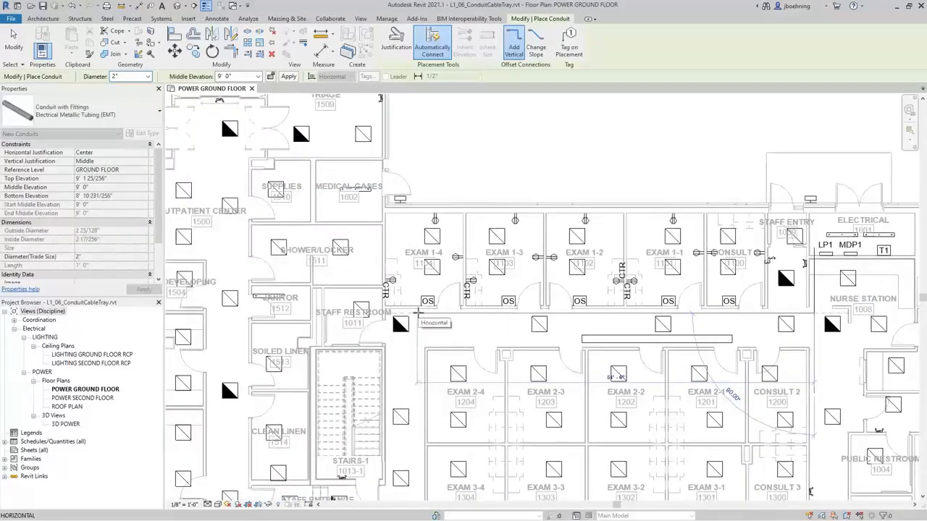
middle_click_drag(415, 409, 418, 258)
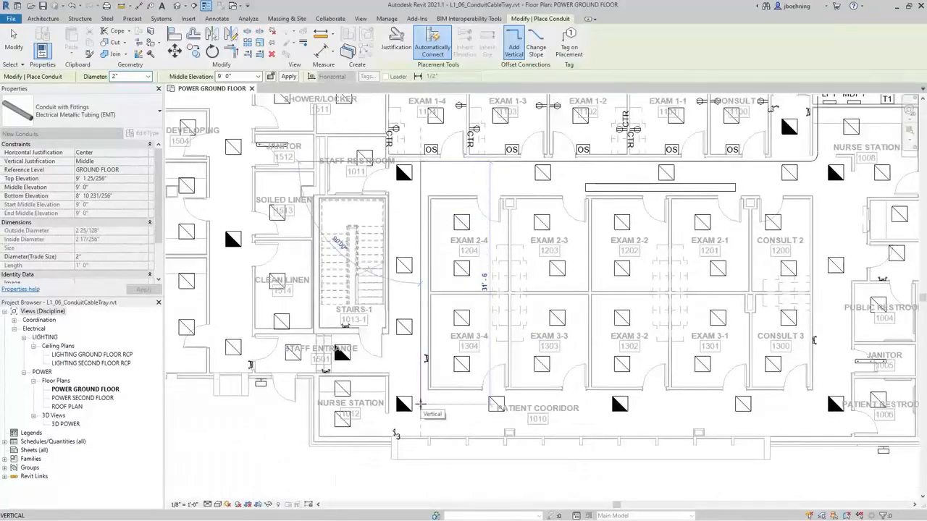
left_click(420, 406)
scroll(427, 400, "down", 1)
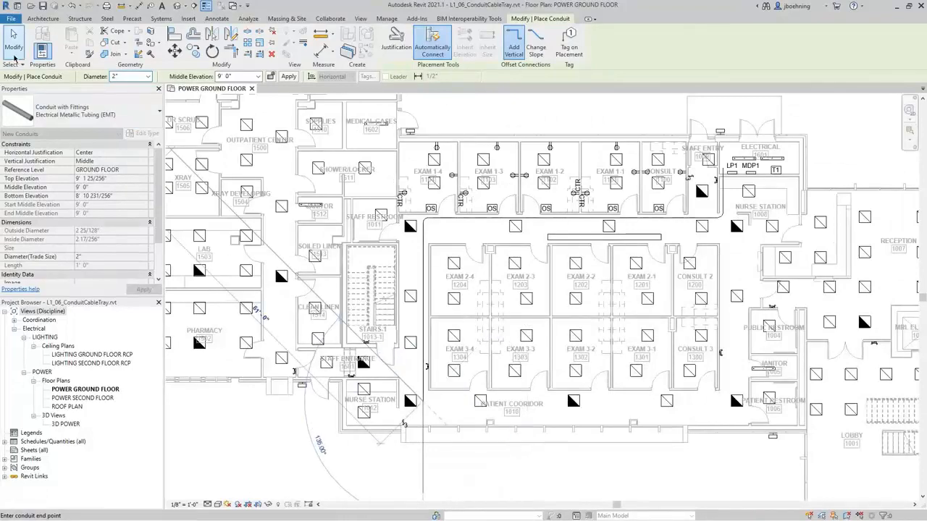
left_click(14, 57)
- Set the ground floor power plan's detail level to Coarse to check how the cable tray and conduit are drawn
scroll(464, 377, "up", 1)
middle_click_drag(499, 193, 381, 249)
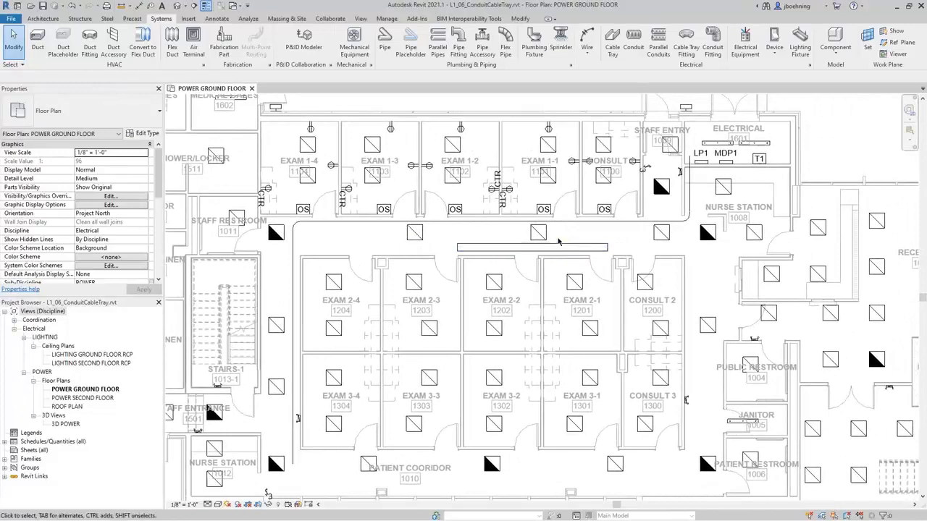
scroll(558, 241, "up", 5)
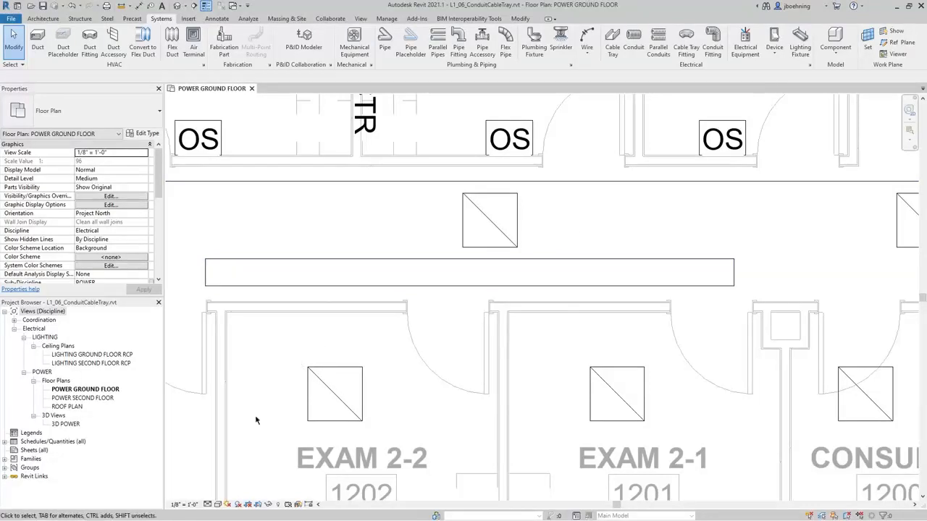
left_click(207, 504)
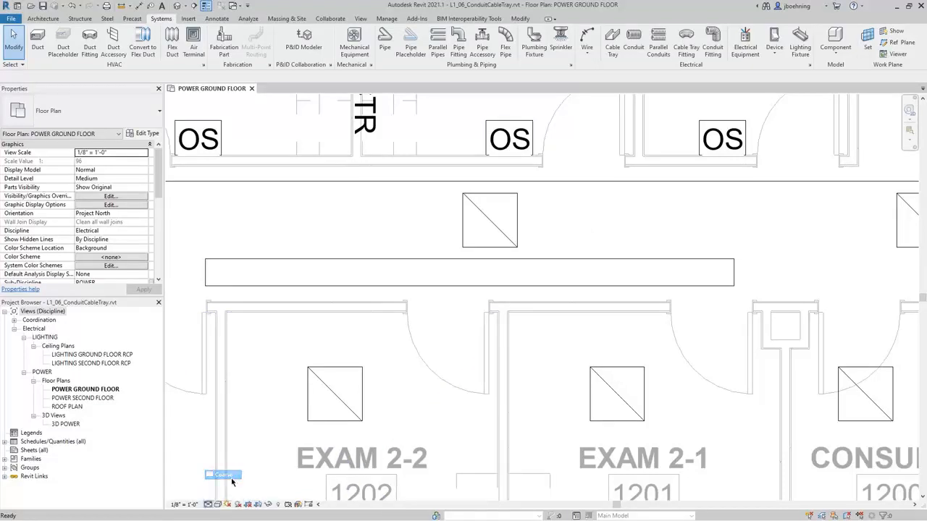
left_click(223, 475)
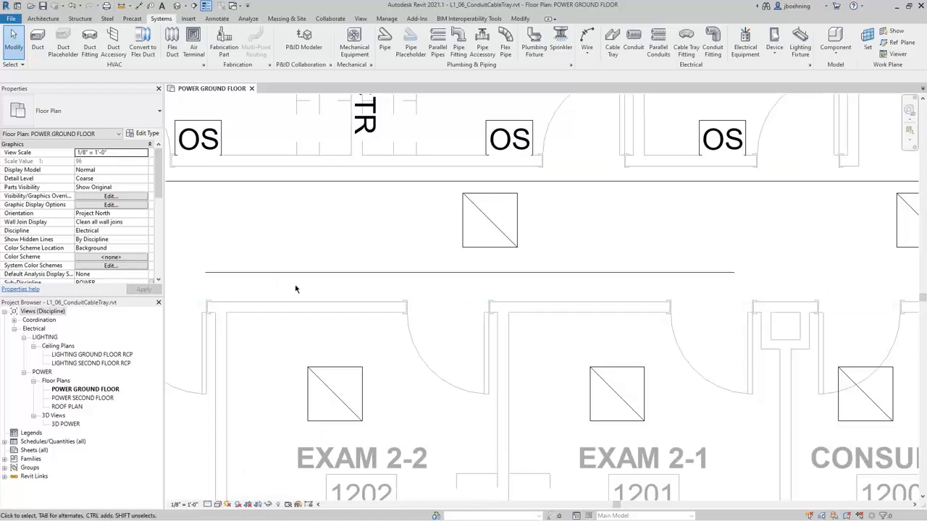
- Set the ground floor power plan's detail level to Fine and inspect the cable tray and conduit in the corridor
left_click(210, 504)
left_click(226, 495)
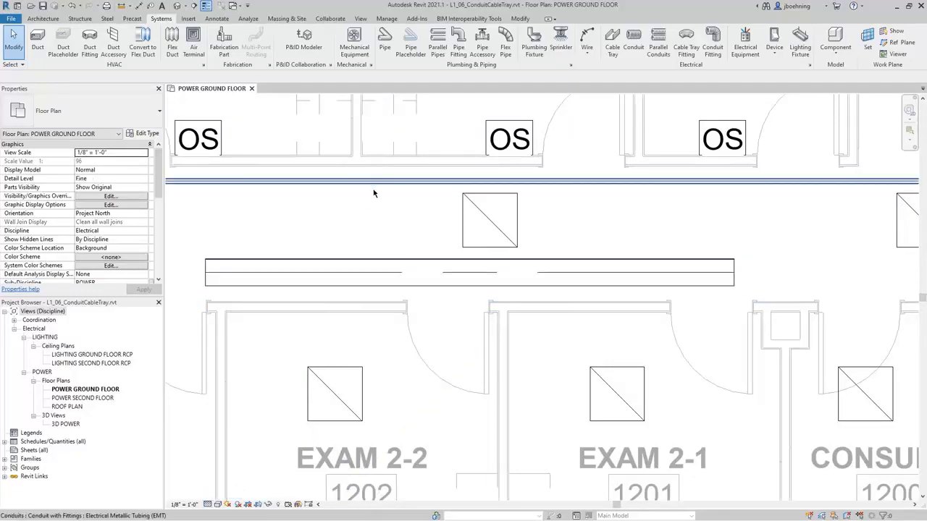
scroll(380, 225, "down", 1)
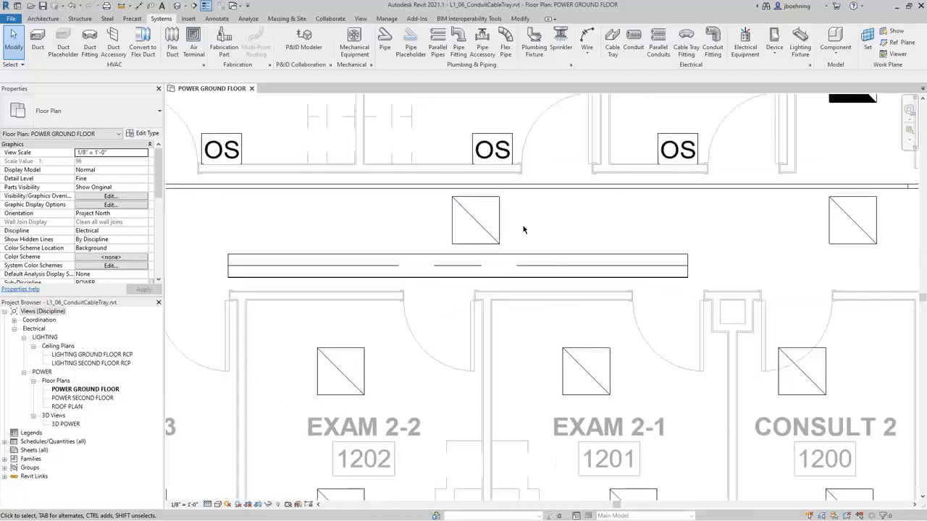
middle_click_drag(598, 235, 458, 276)
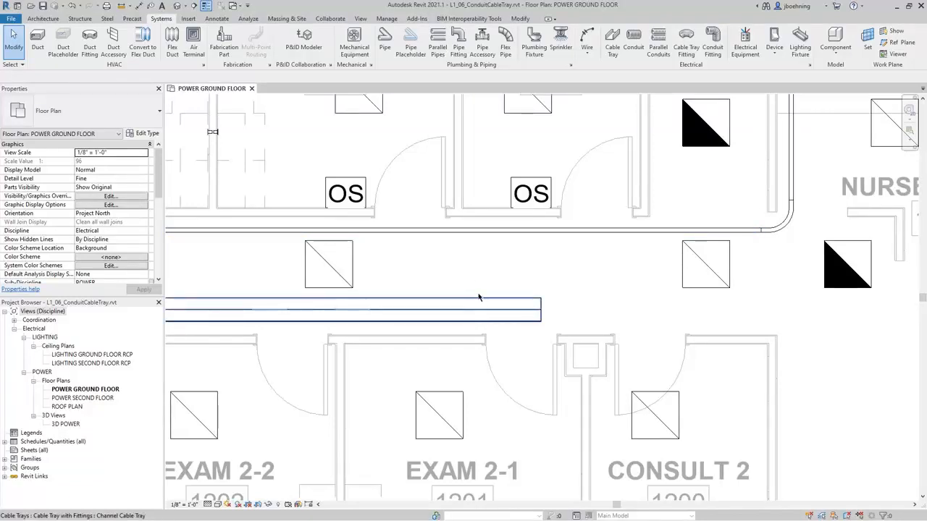
- Review the Detail Level options for the Conduits category in the plan's Visibility/Graphic Overrides, and close them without changes
key("v")
key("g")
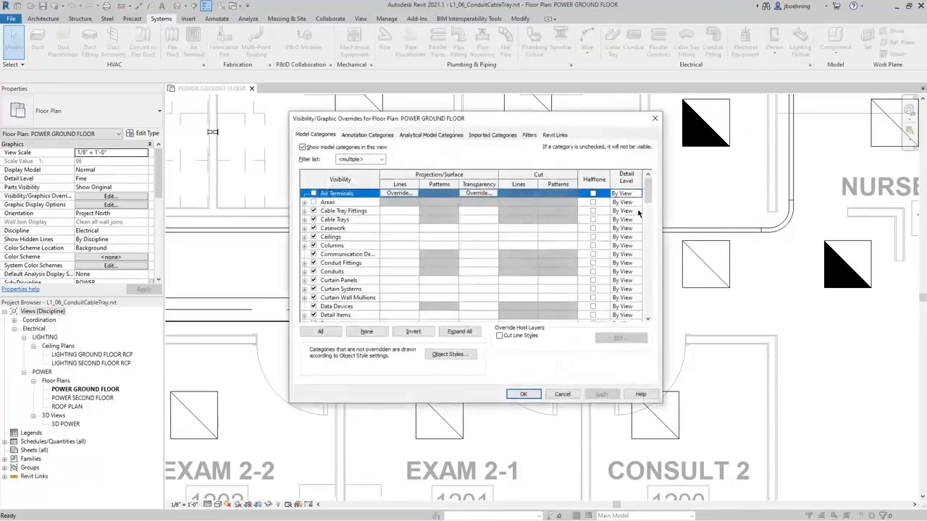
left_click(585, 270)
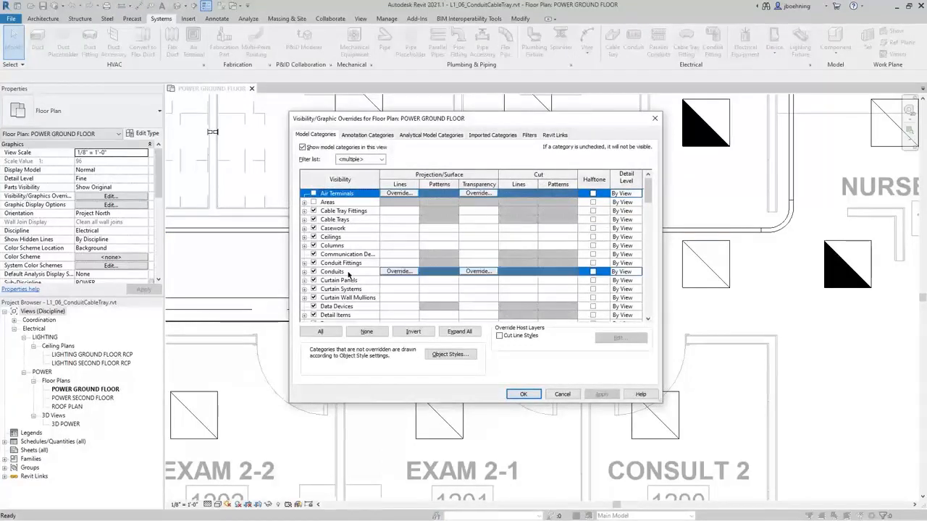
left_click(630, 272)
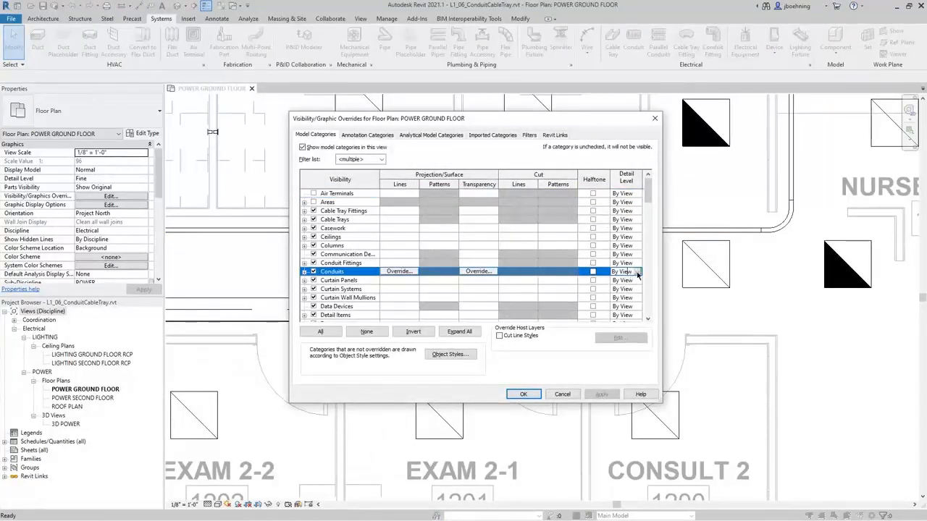
left_click(637, 272)
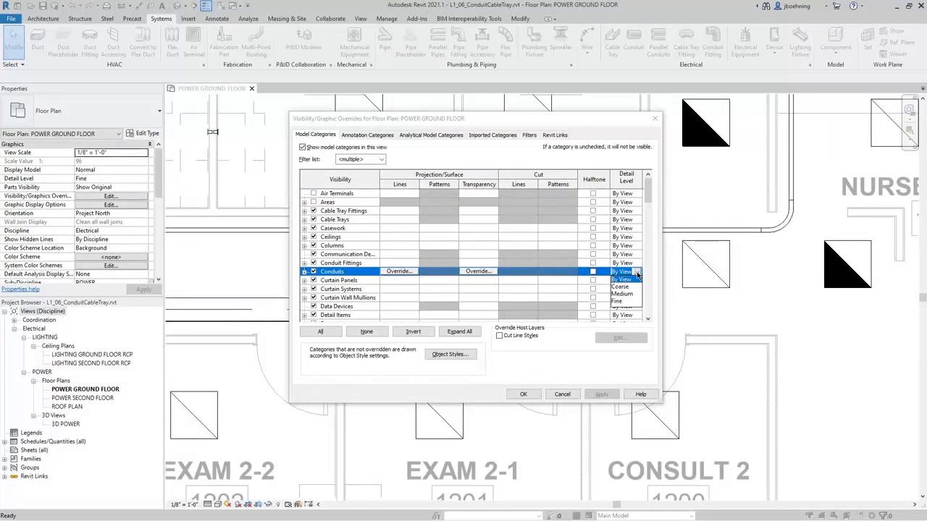
left_click(638, 272)
left_click(568, 395)
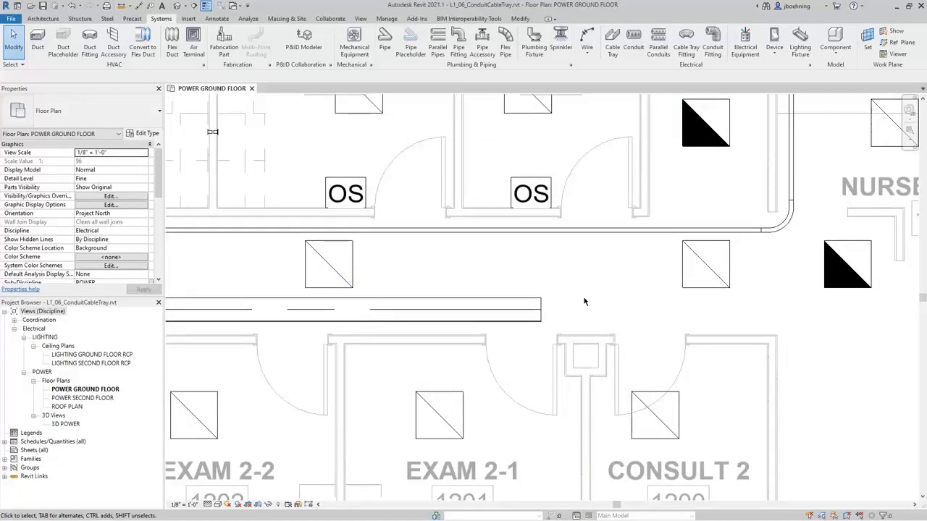
- Draw a building section across the corridor from EXAM 2-1 to EXAM 1-1, cutting the cable tray and conduit and facing EXAM 2-2
scroll(584, 301, "down", 3)
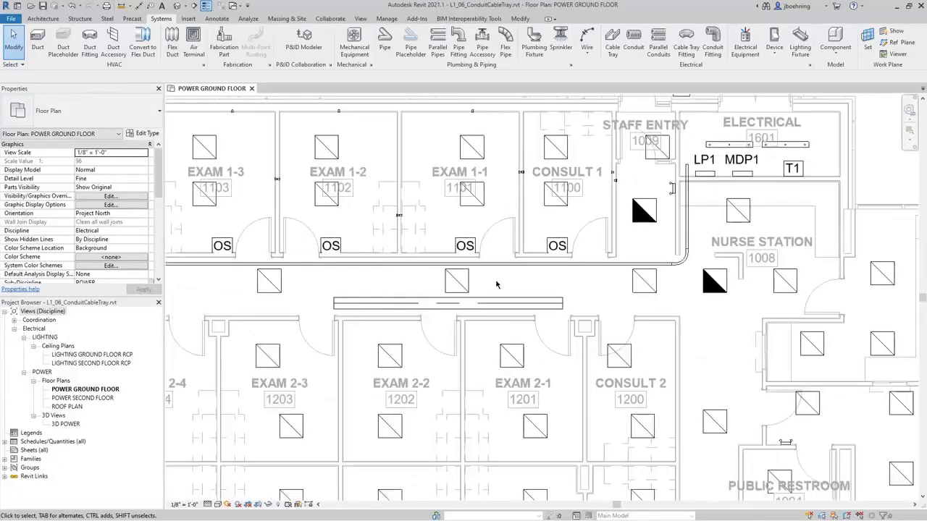
scroll(460, 279, "up", 2)
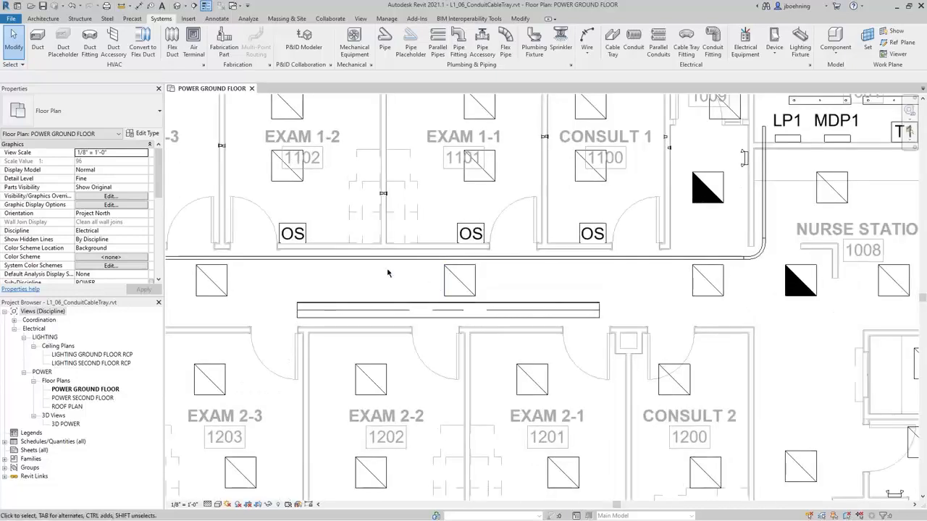
left_click(194, 5)
left_click(509, 339)
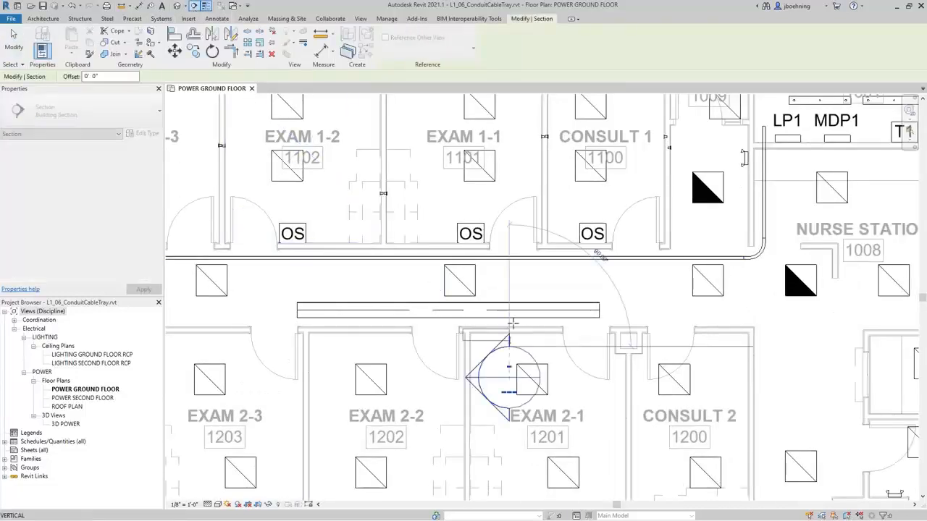
left_click(509, 224)
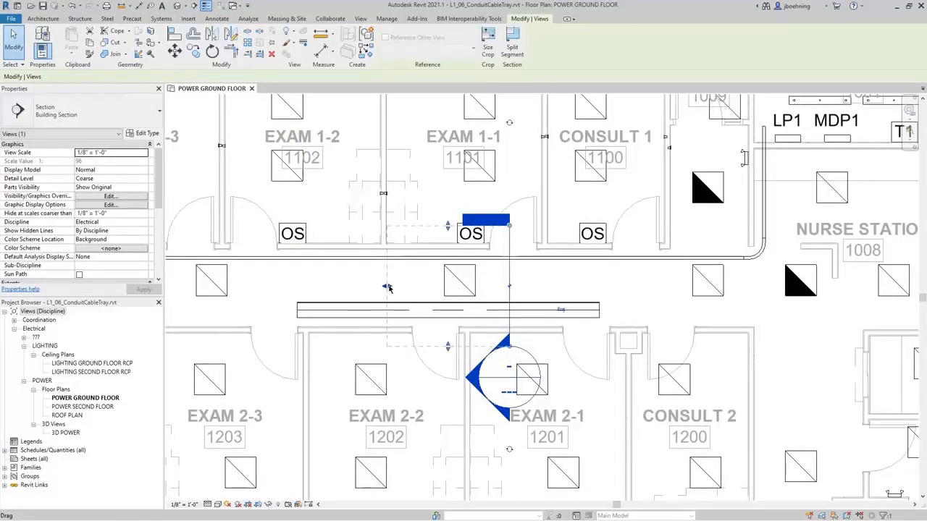
left_click(409, 289)
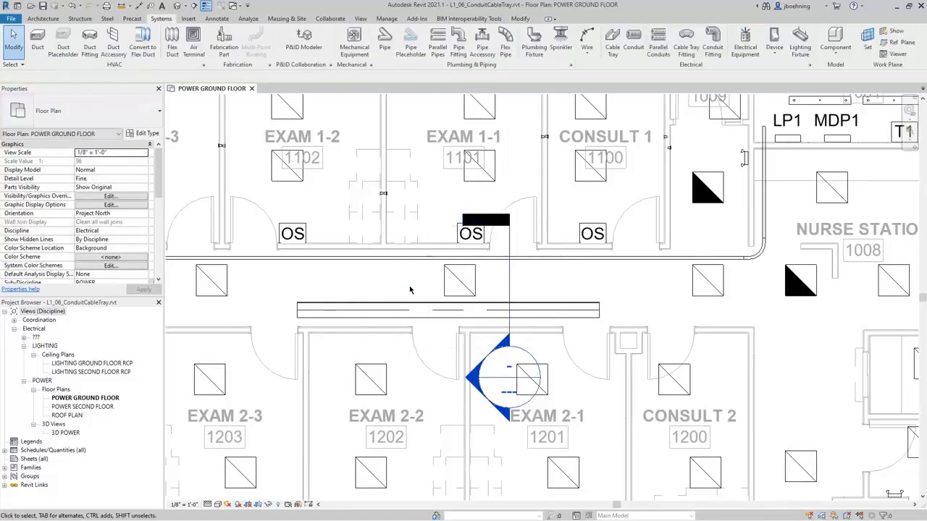
- Open the new section view and select the round EMT conduit to check its elevation properties
double_click(474, 386)
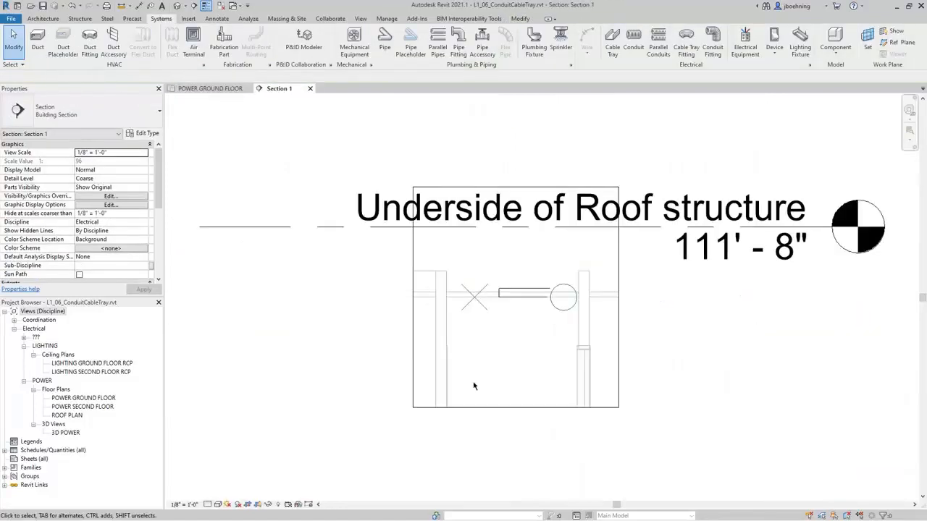
scroll(560, 323, "up", 4)
middle_click_drag(495, 325, 489, 356)
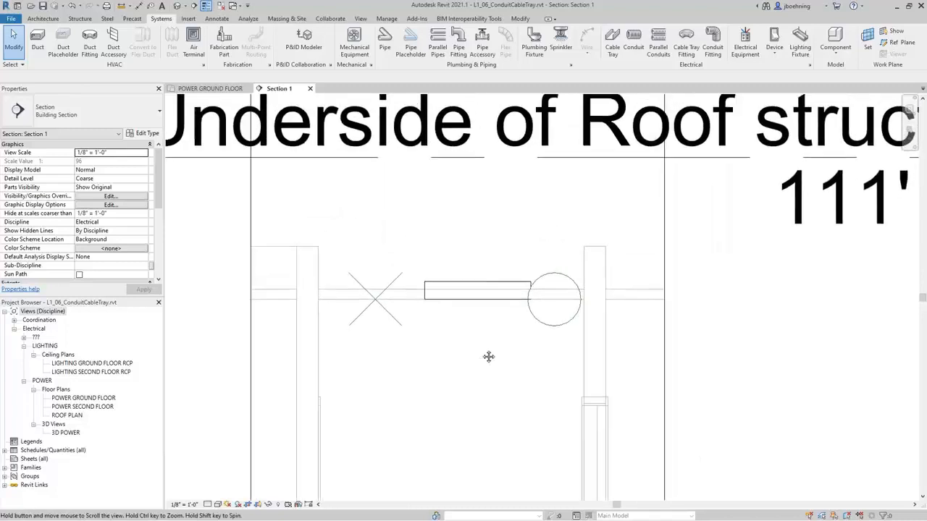
left_click(553, 299)
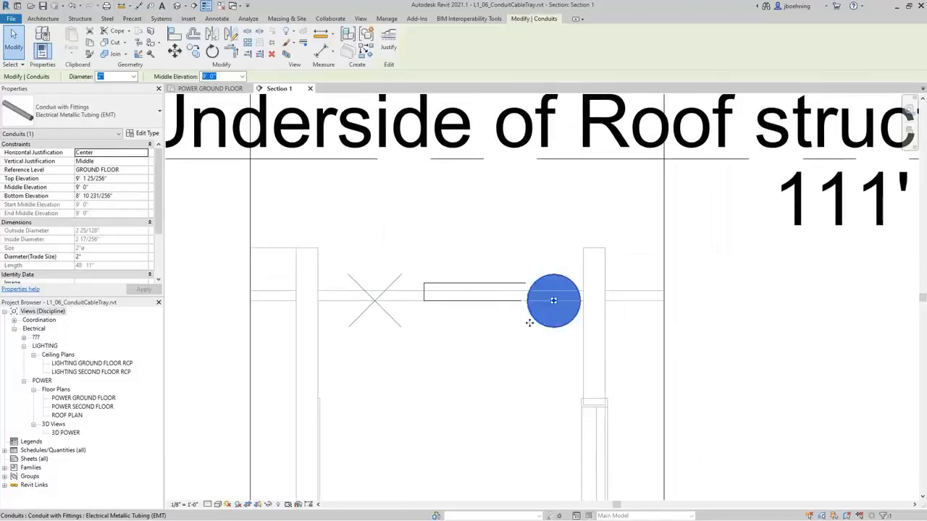
- Set the bottom elevation of the cable tray in the section to 10' 0"
left_click(397, 326)
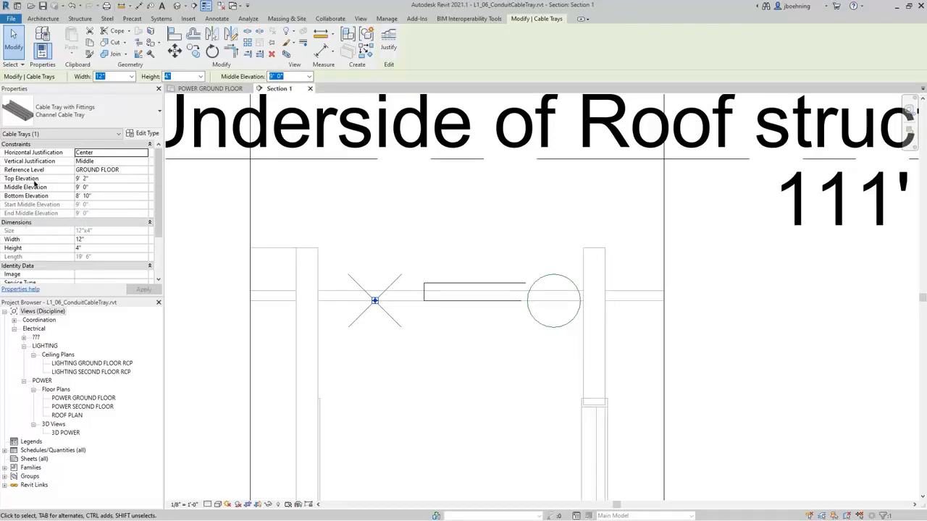
left_click(108, 199)
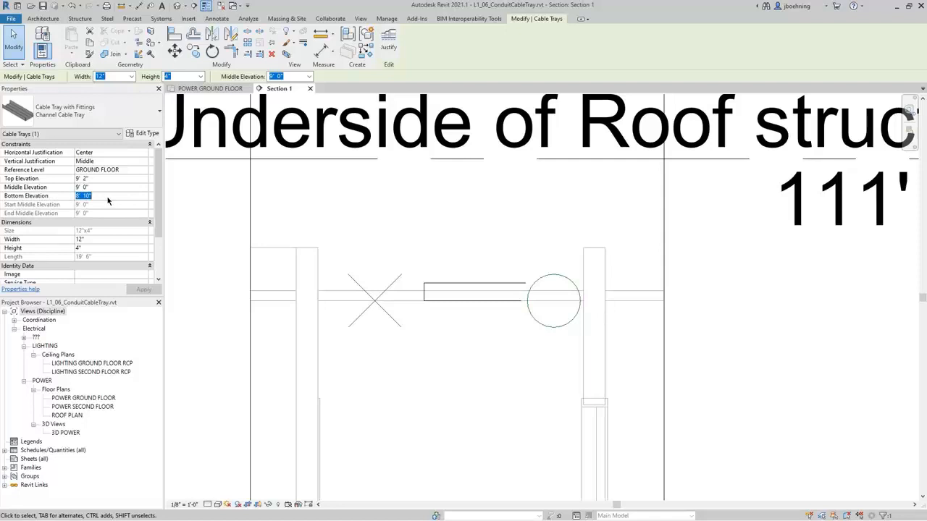
type("10")
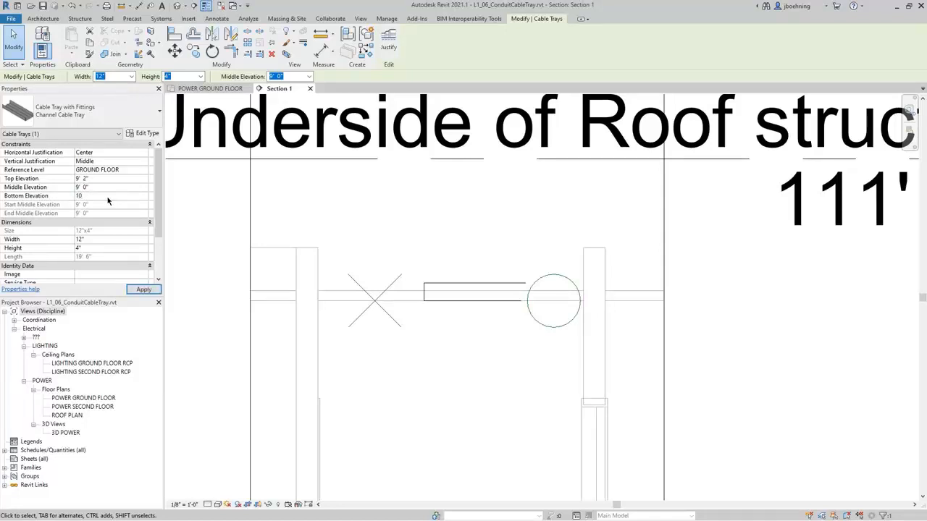
key("Return")
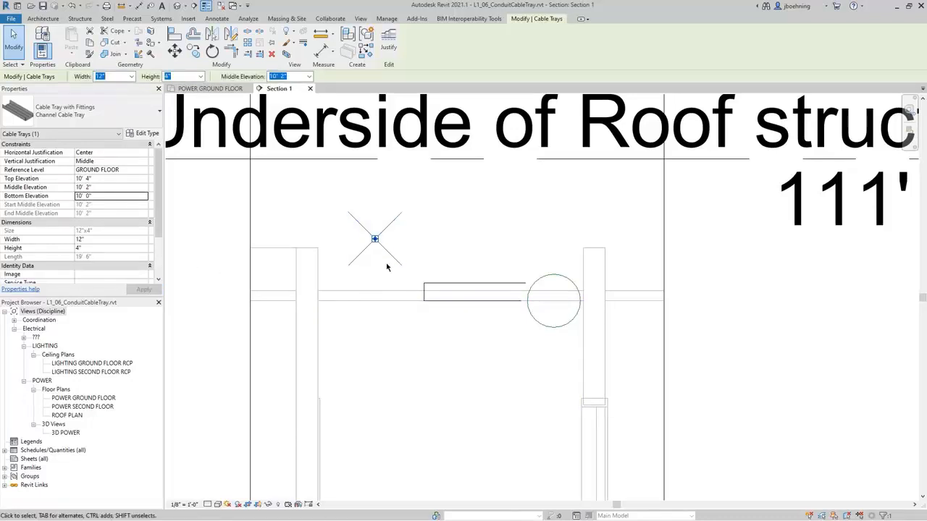
- Set the middle elevation of the round EMT conduit in the section to 10' 0" and deselect it
left_click(534, 311)
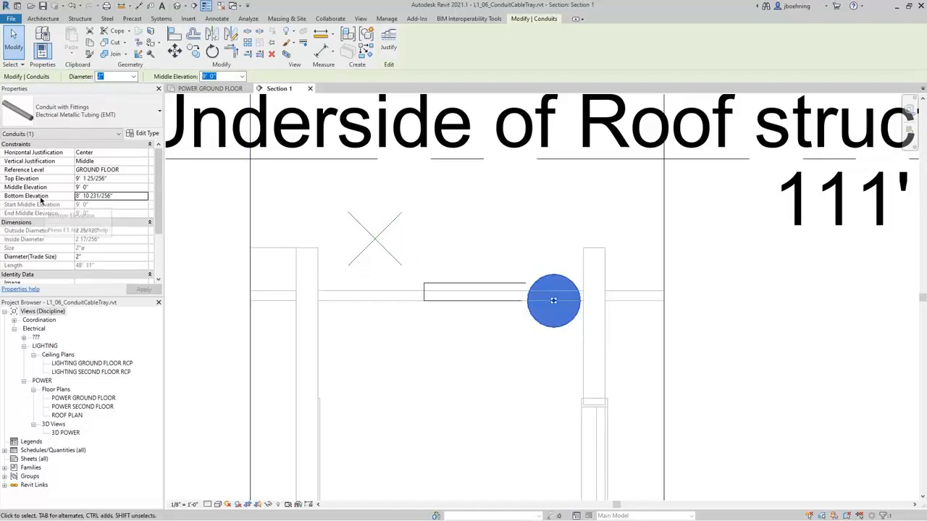
left_click(100, 187)
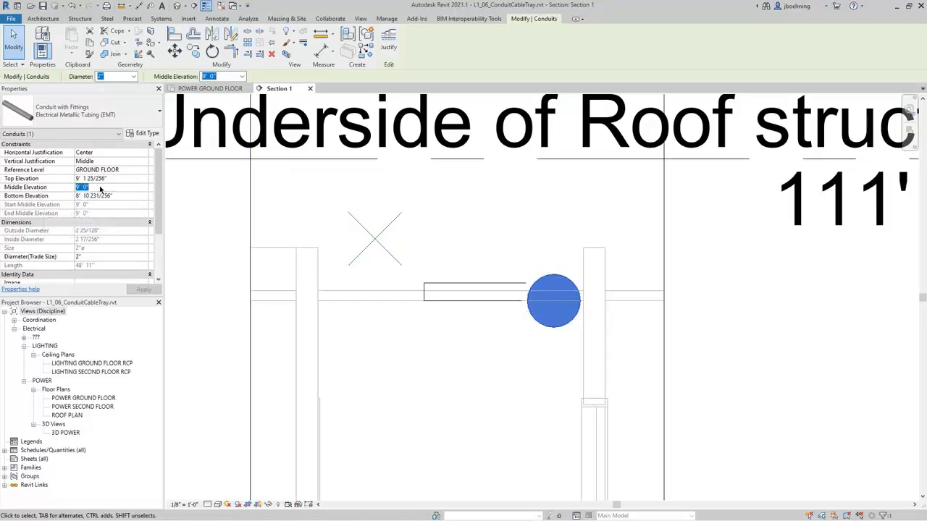
type("10")
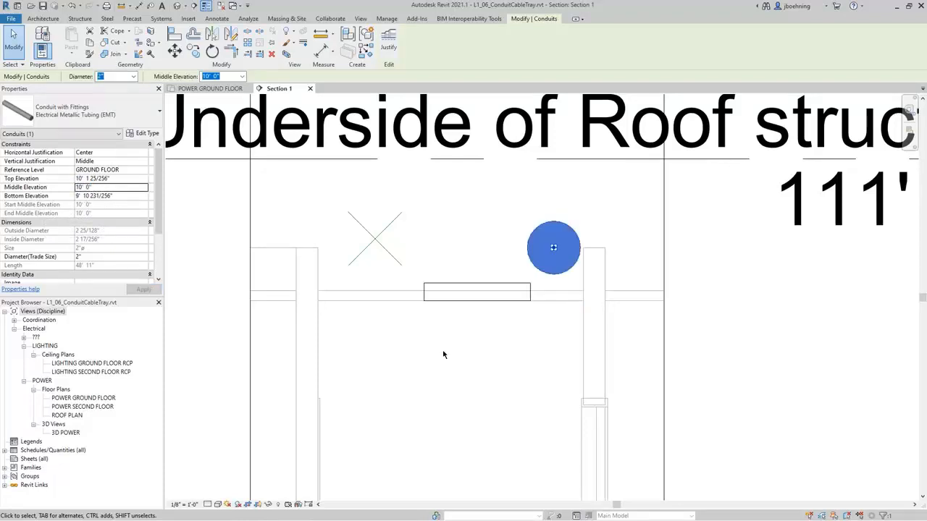
key("Escape")
- Set the section view's detail level to Fine and inspect the cable tray and conduit above the corridor
middle_click_drag(443, 352, 421, 378)
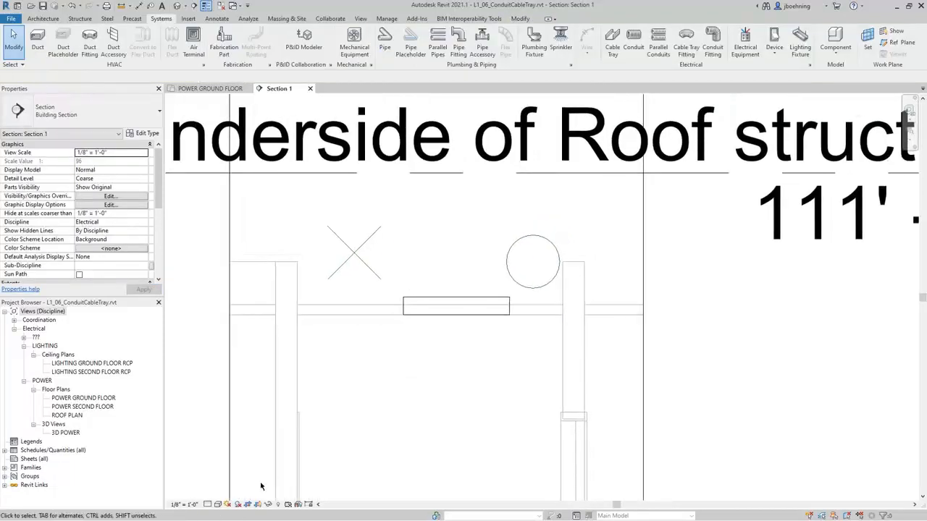
left_click(210, 505)
left_click(226, 497)
scroll(455, 264, "up", 1)
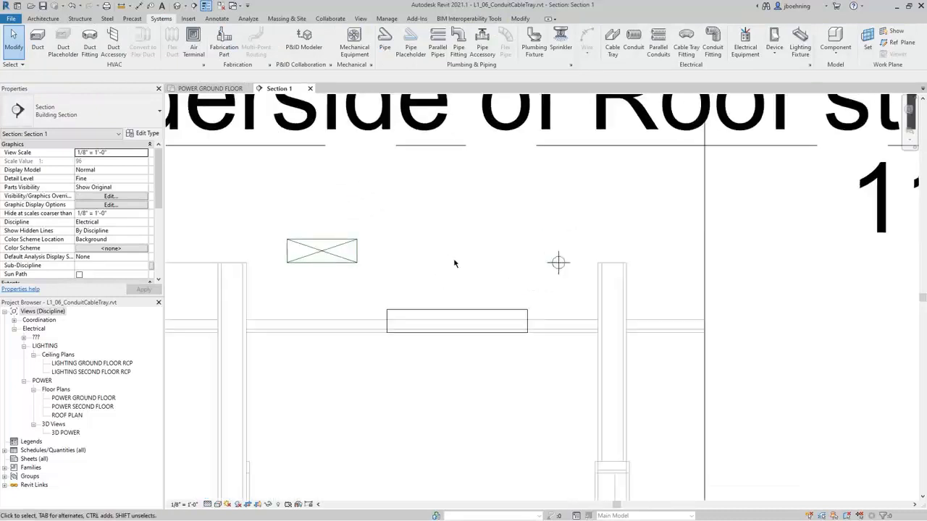
scroll(454, 263, "up", 1)
scroll(455, 263, "down", 1)
middle_click_drag(455, 263, 530, 277)
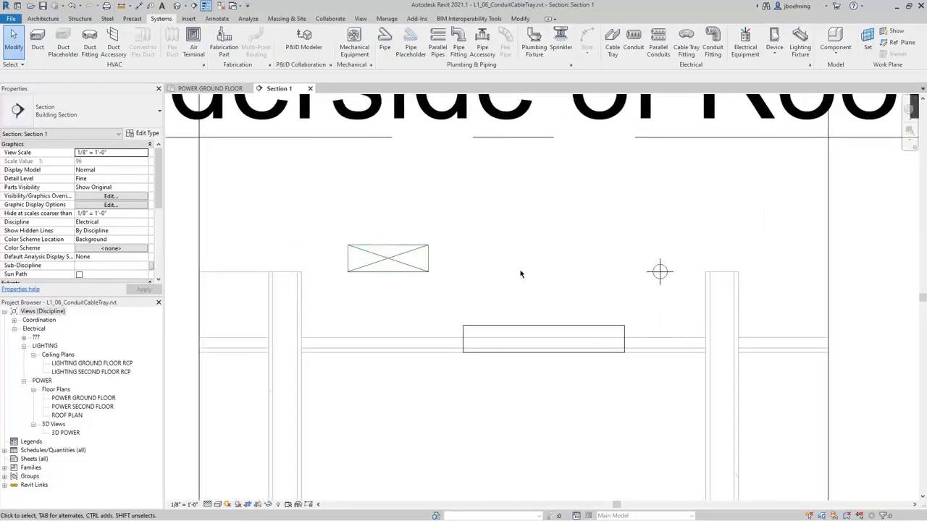
- Return to the POWER GROUND FLOOR plan, start placing a 2" EMT conduit, and review its justification settings without changing them
left_click(210, 88)
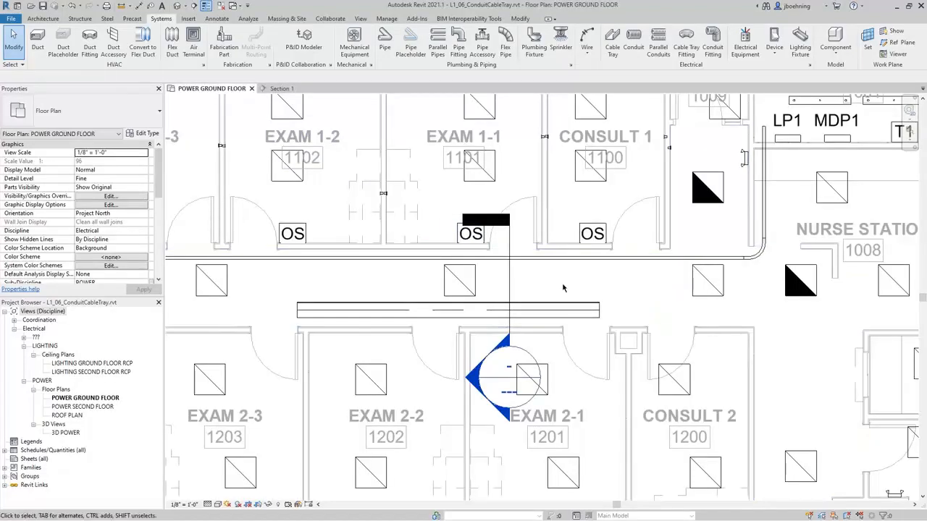
middle_click_drag(536, 286, 681, 286)
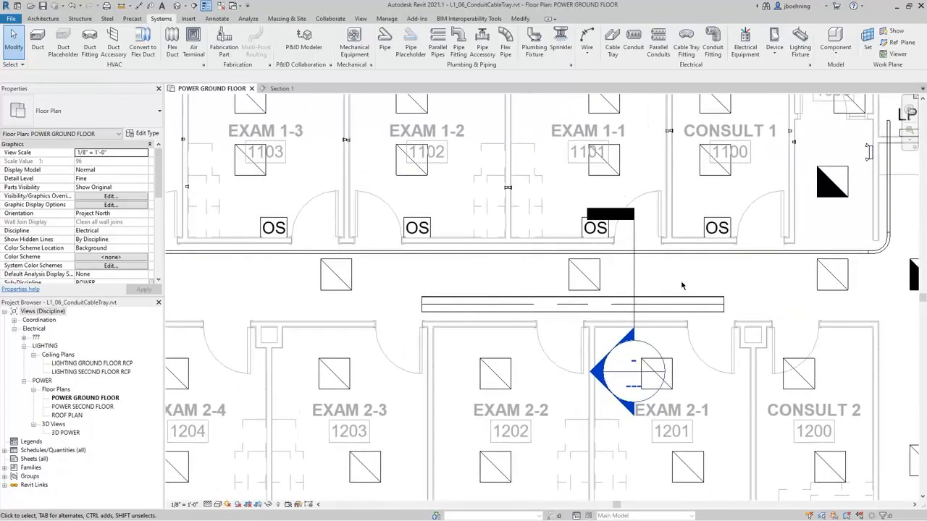
left_click(634, 39)
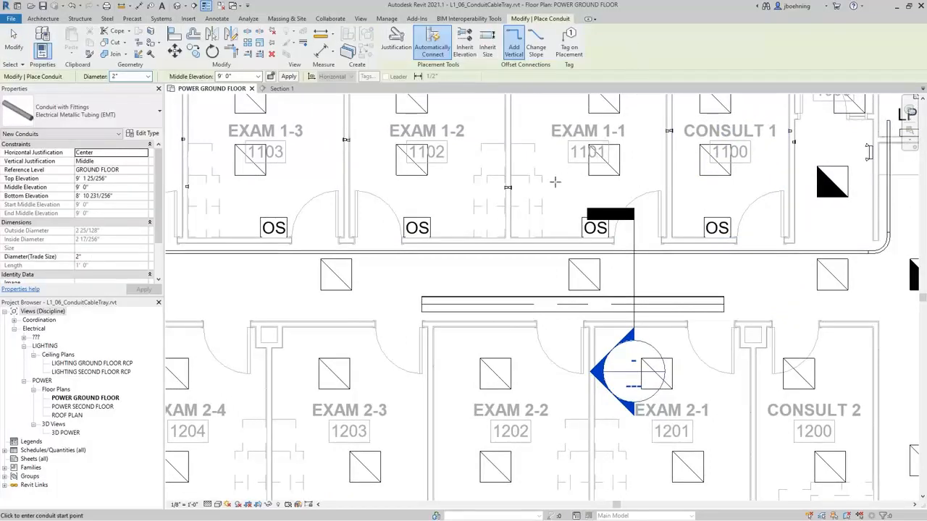
scroll(457, 235, "up", 1)
scroll(457, 236, "up", 3)
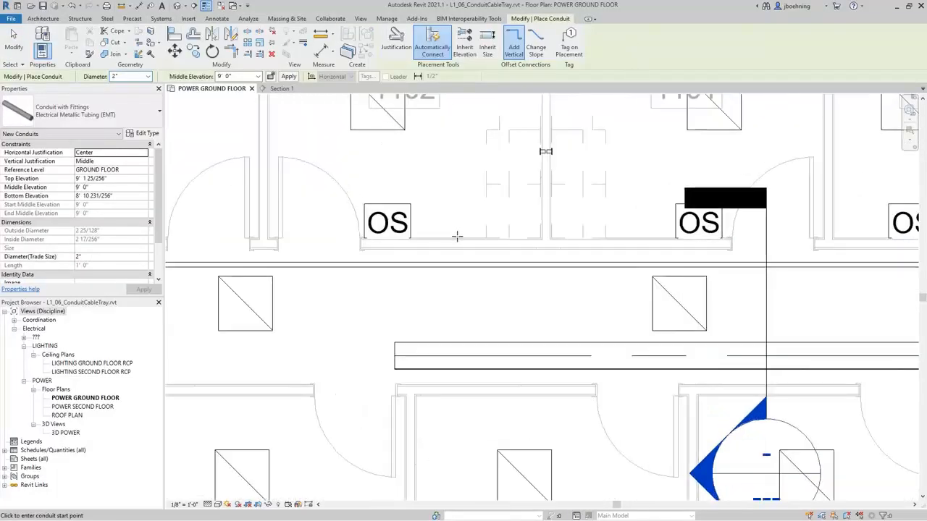
left_click(397, 58)
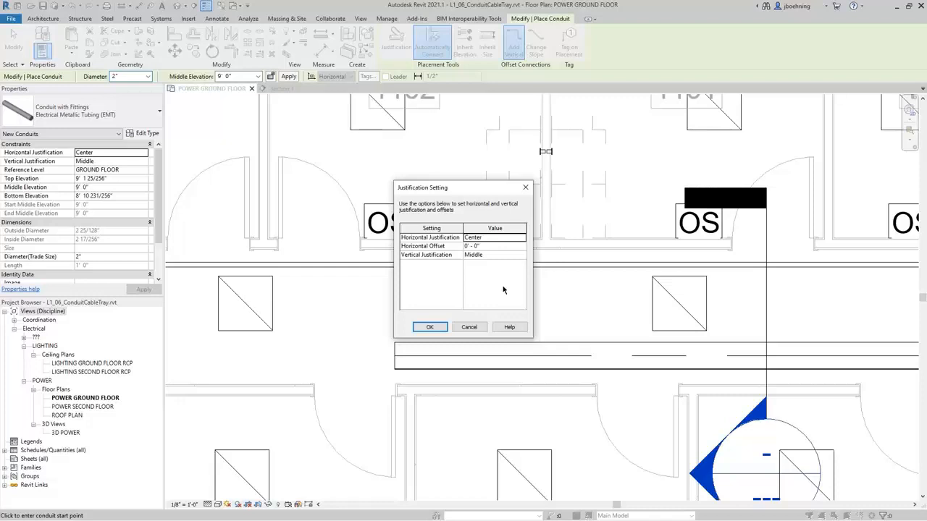
left_click(432, 329)
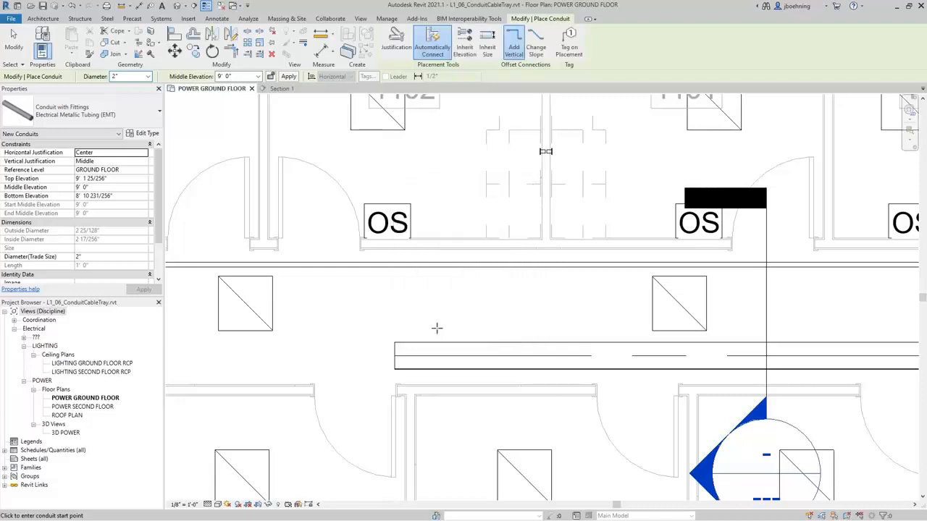
- Draw a 2" conduit at 10' 0" middle elevation across the corridor conduit near EXAM 1-2's door with Automatically Connect on, and check the junction box
left_click(437, 59)
scroll(296, 289, "up", 2)
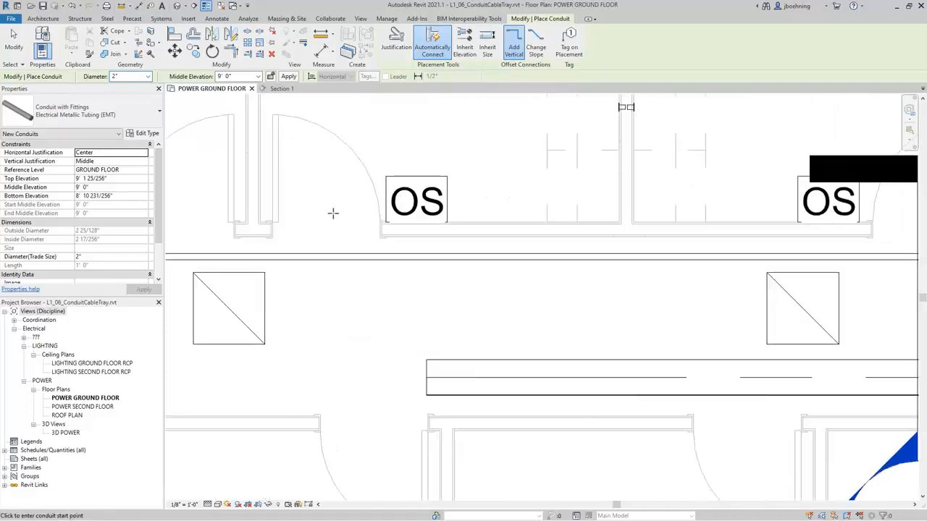
left_click(257, 76)
left_click(257, 78)
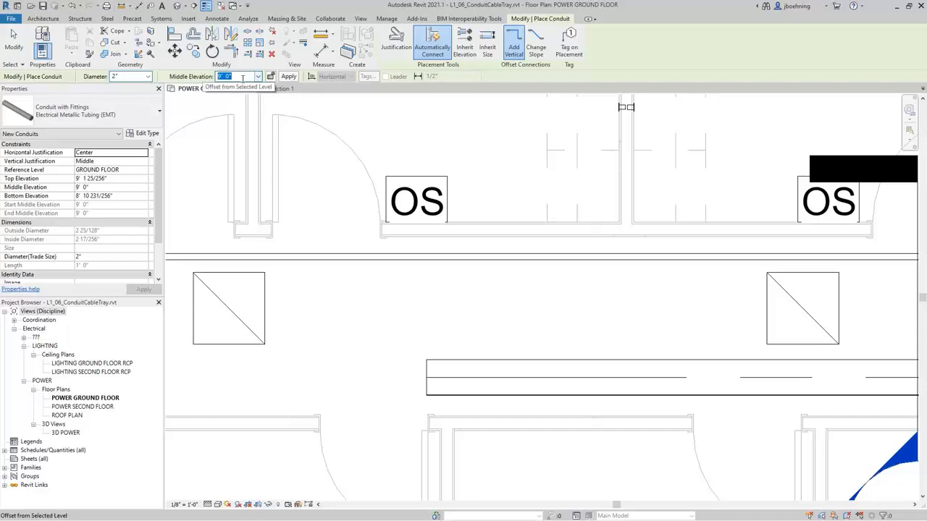
type("10")
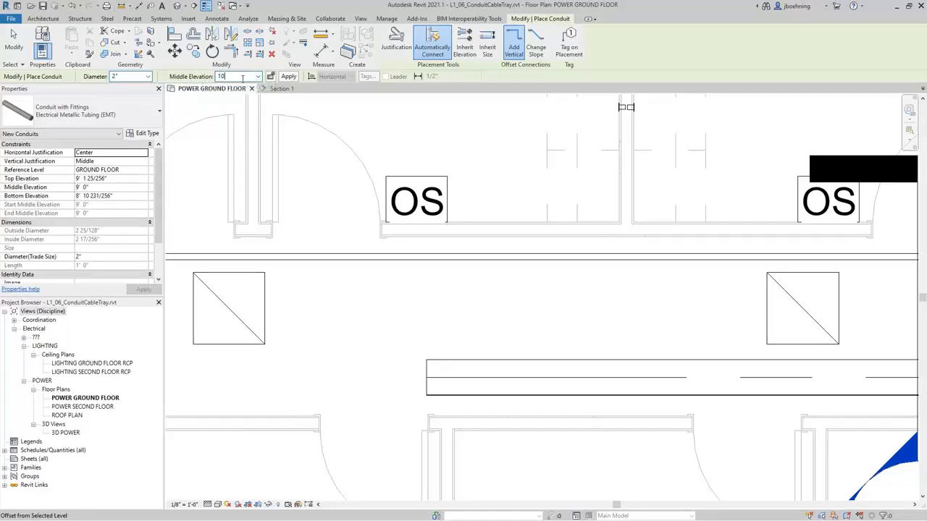
left_click(347, 211)
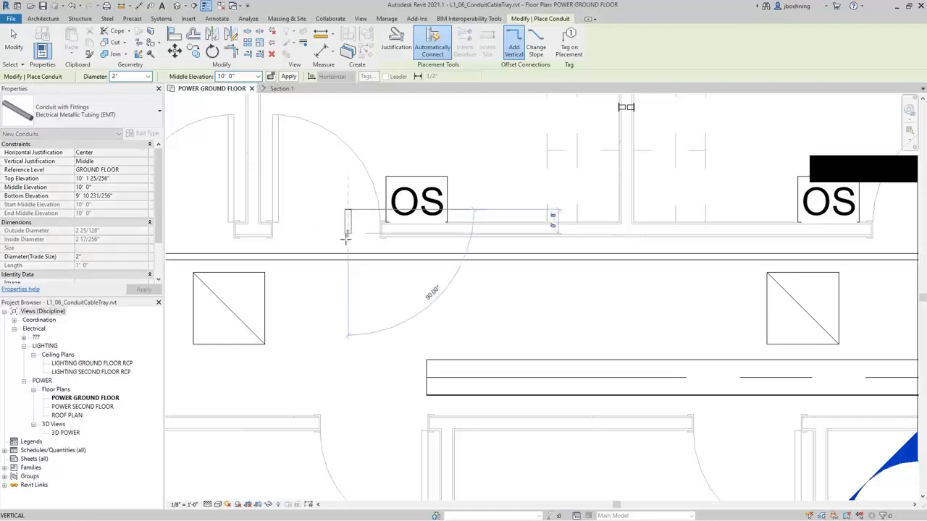
left_click(346, 328)
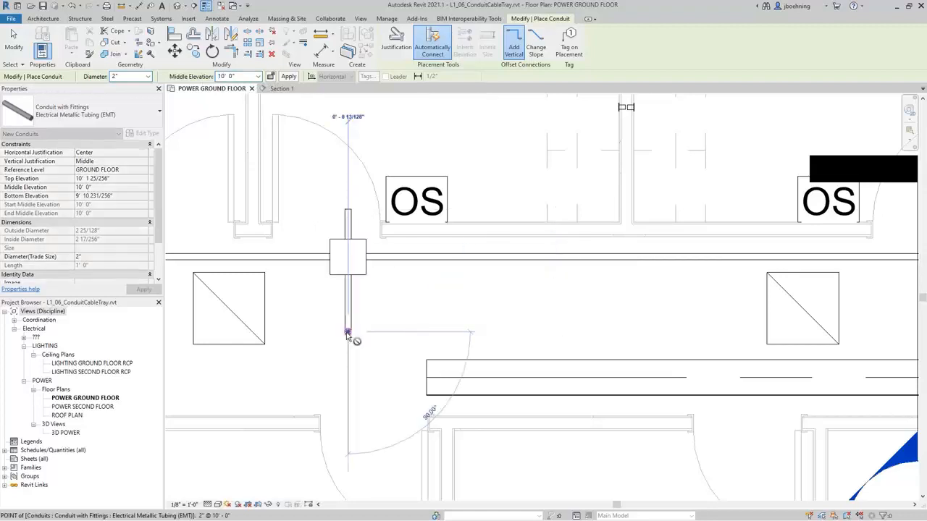
left_click(14, 42)
left_click(330, 249)
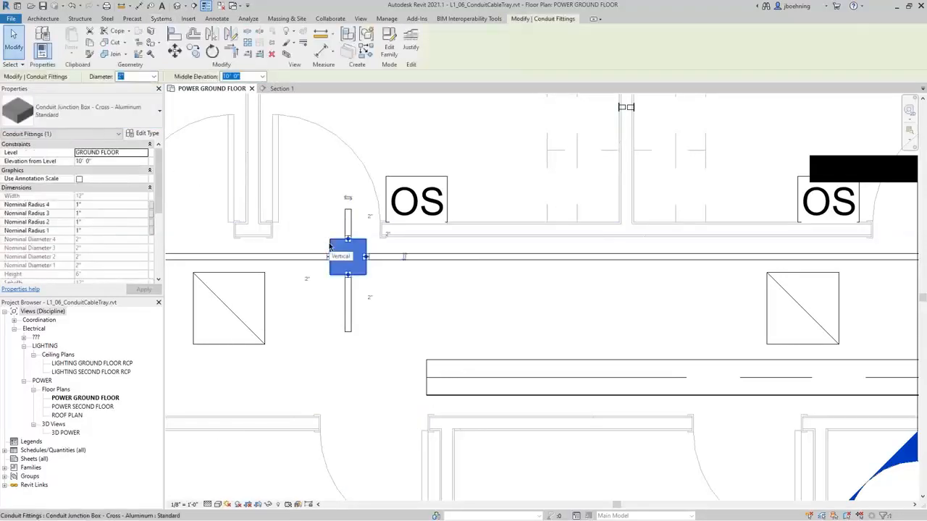
left_click(437, 307)
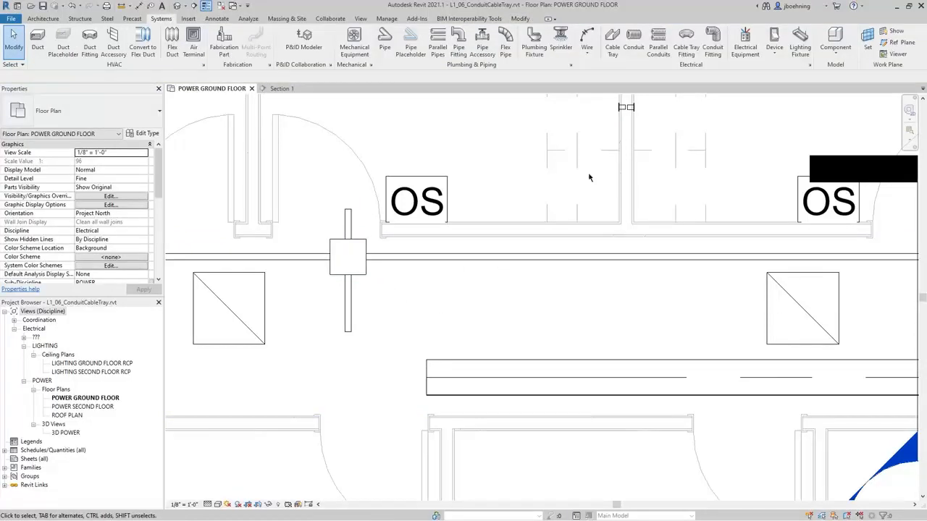
- Draw a second 2" conduit across the corridor conduit beside the junction box with Automatically Connect off, at 10' 0" middle elevation
left_click(633, 43)
left_click(432, 43)
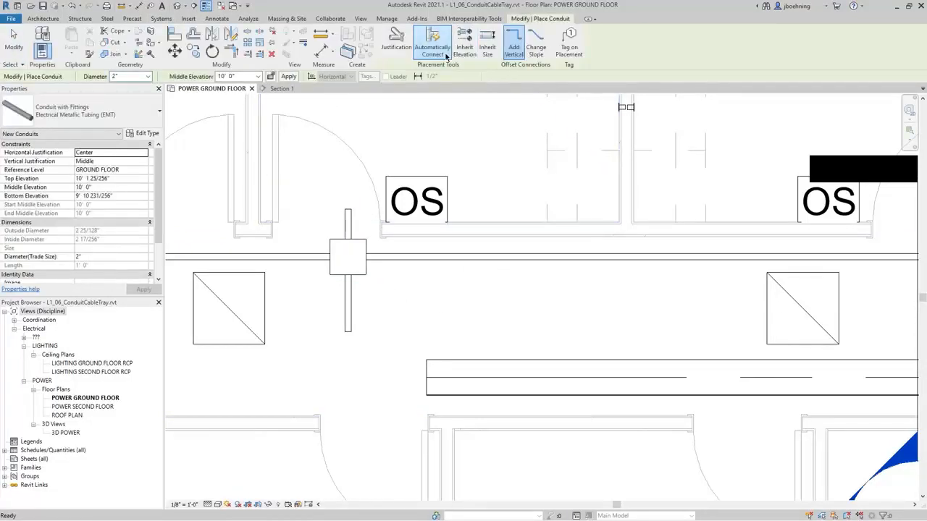
left_click(296, 212)
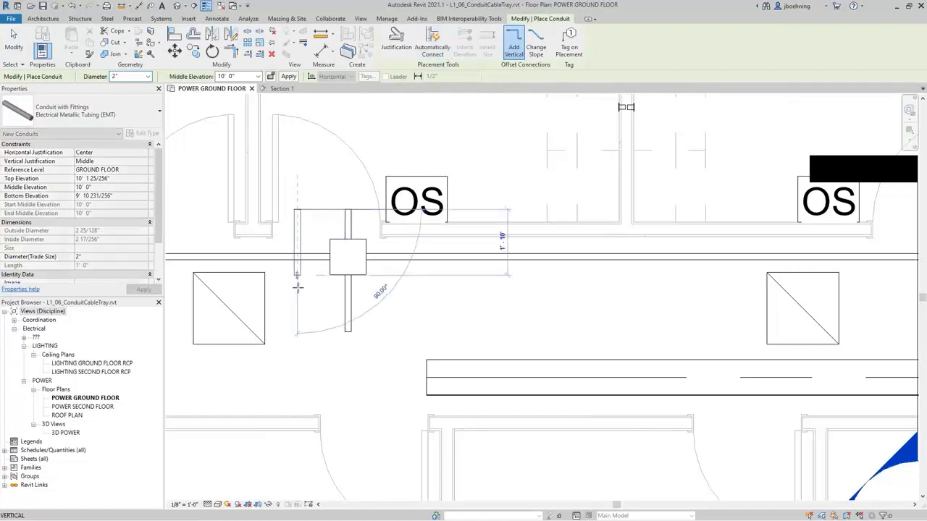
left_click(295, 321)
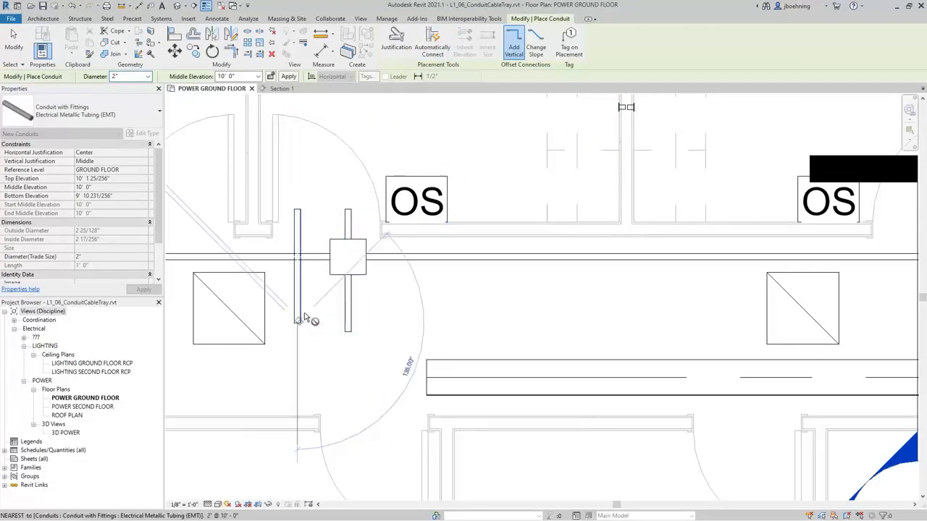
key("Escape")
key("Escape")
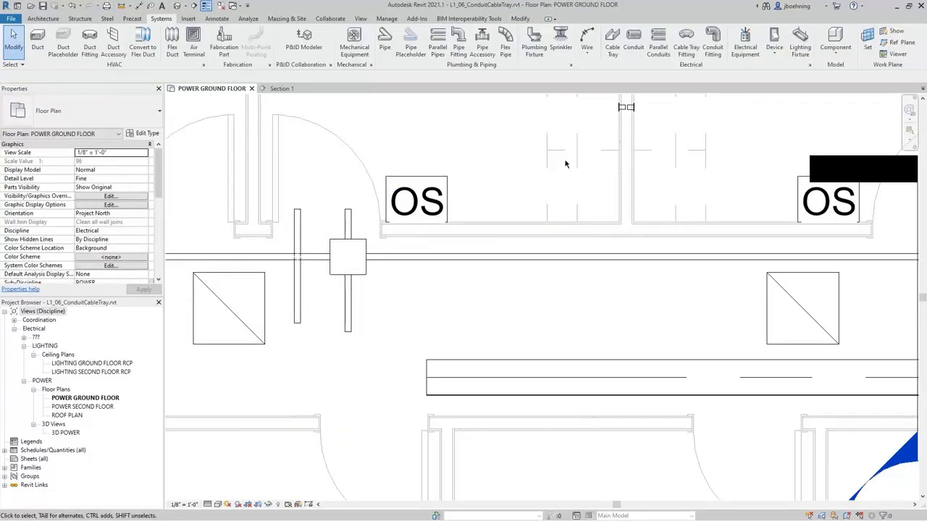
- With Automatically Connect and Add Vertical on, draw a 2" conduit at 0' 0" middle elevation from the existing conduit's open end in PATIENT COORIDOR 1010
left_click(634, 39)
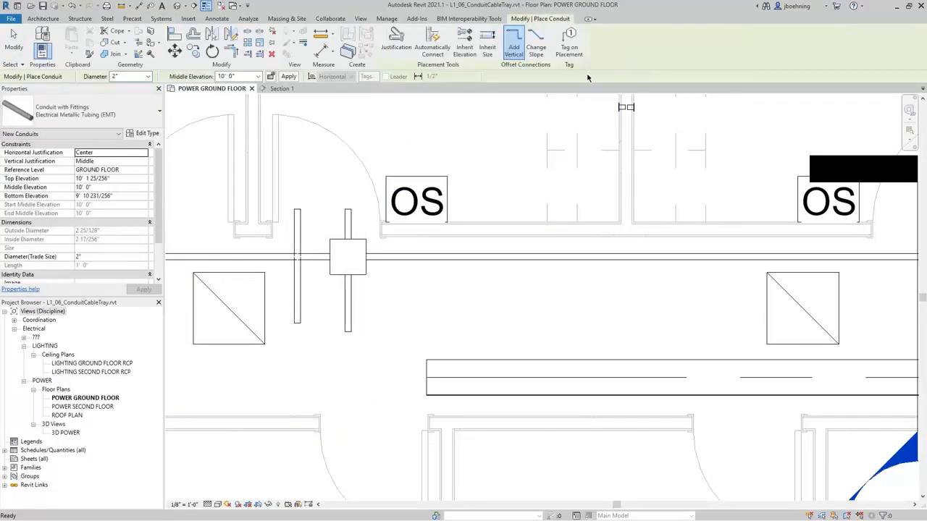
left_click(438, 57)
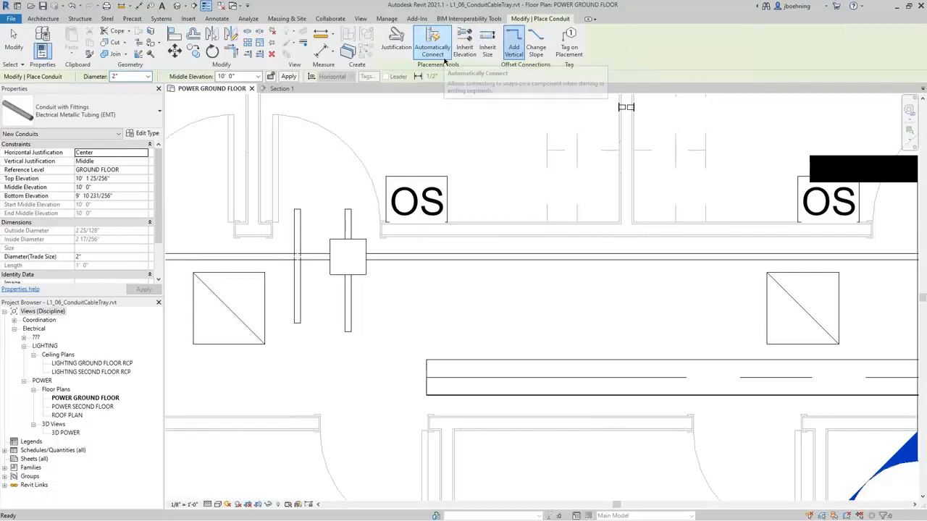
scroll(485, 271, "down", 2)
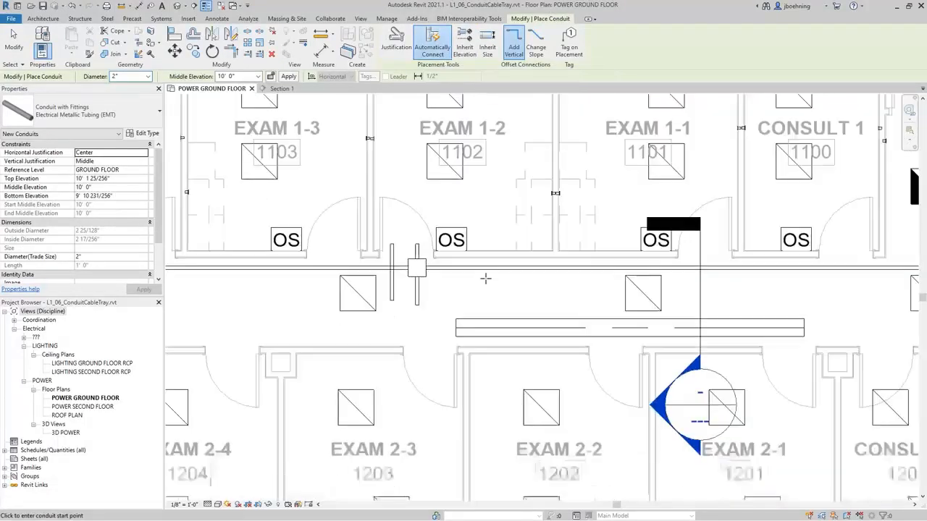
scroll(485, 275, "down", 3)
middle_click_drag(381, 382, 394, 233)
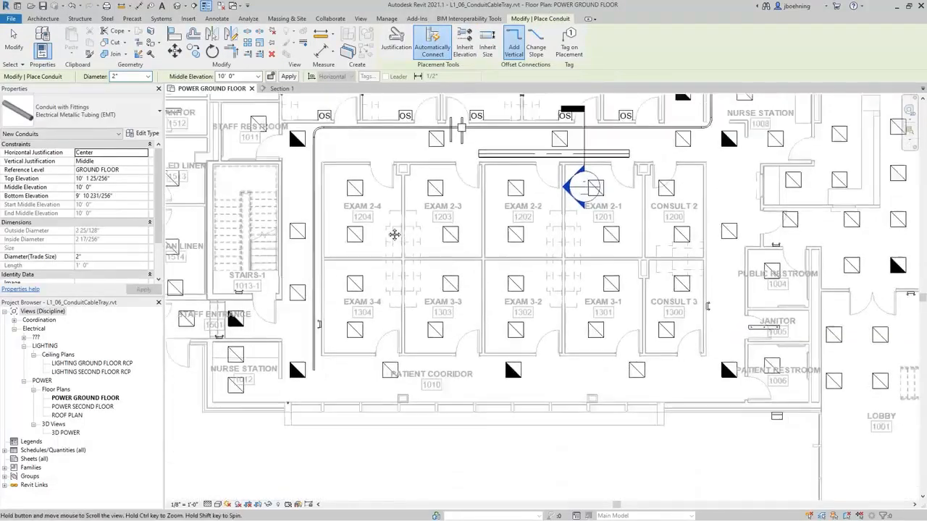
scroll(307, 373, "up", 5)
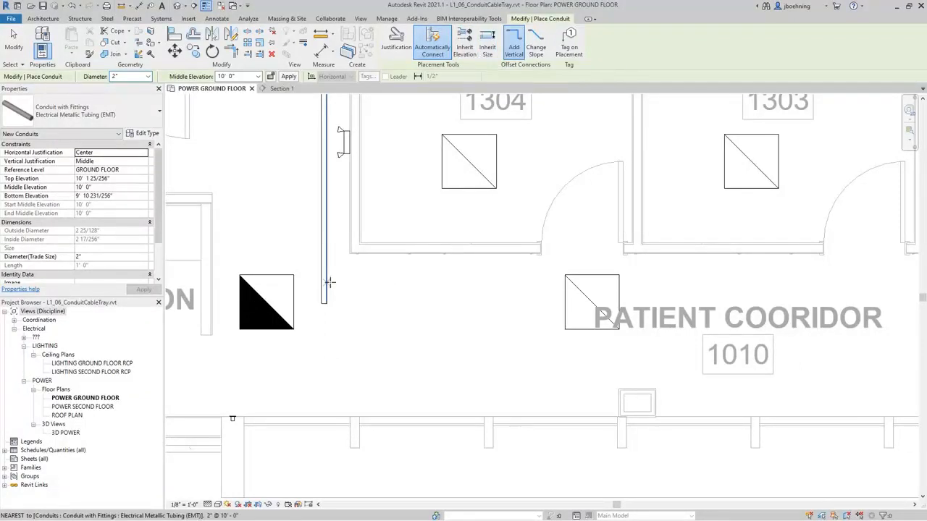
left_click(513, 59)
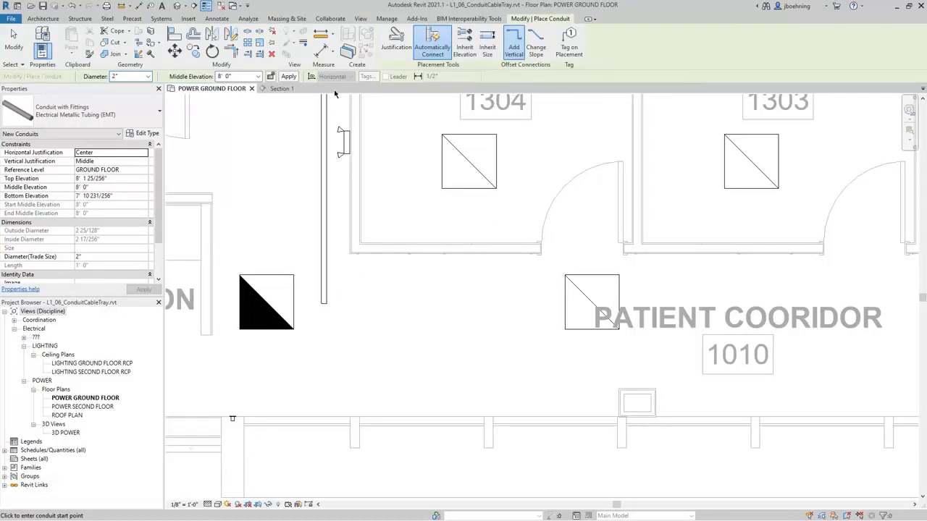
left_click(243, 77)
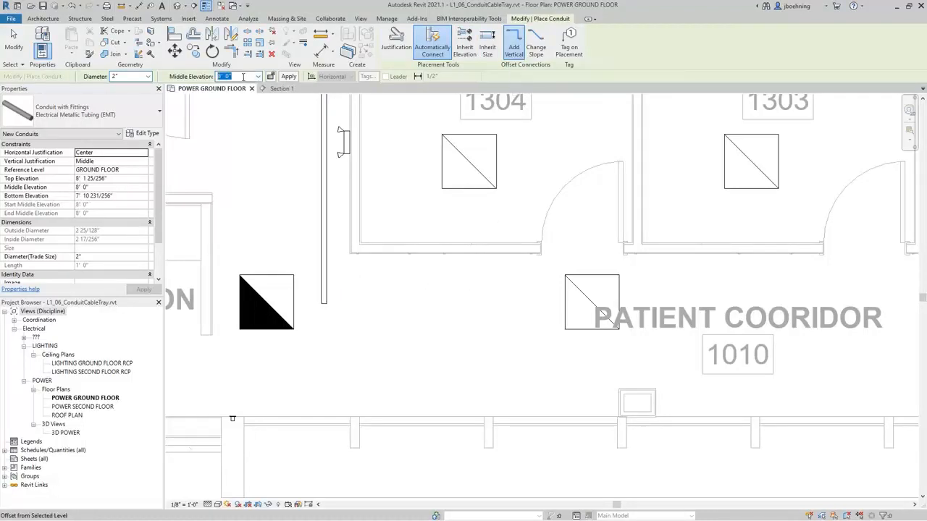
type("0")
key("Return")
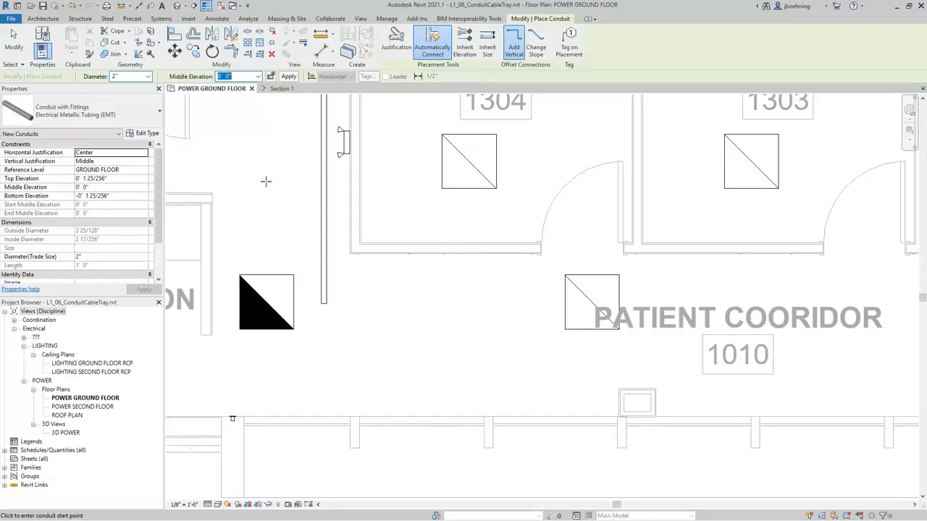
left_click(324, 305)
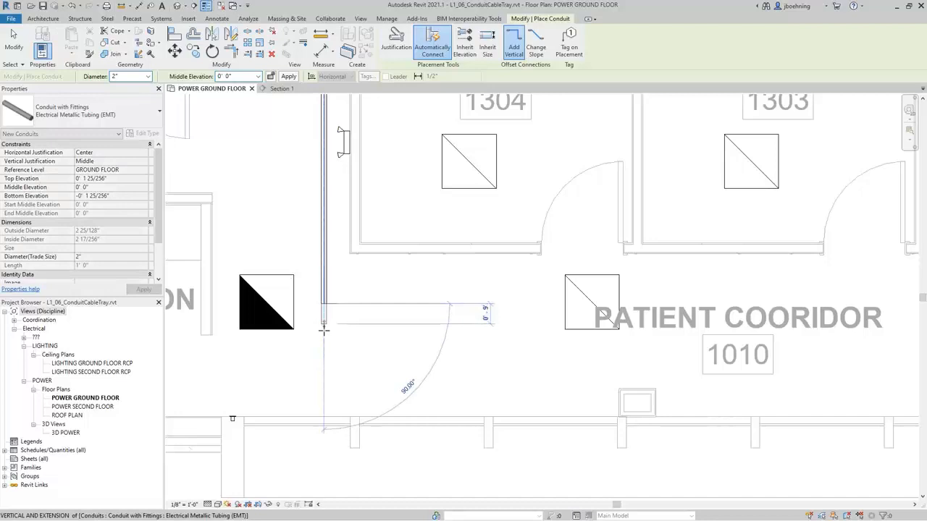
left_click(324, 402)
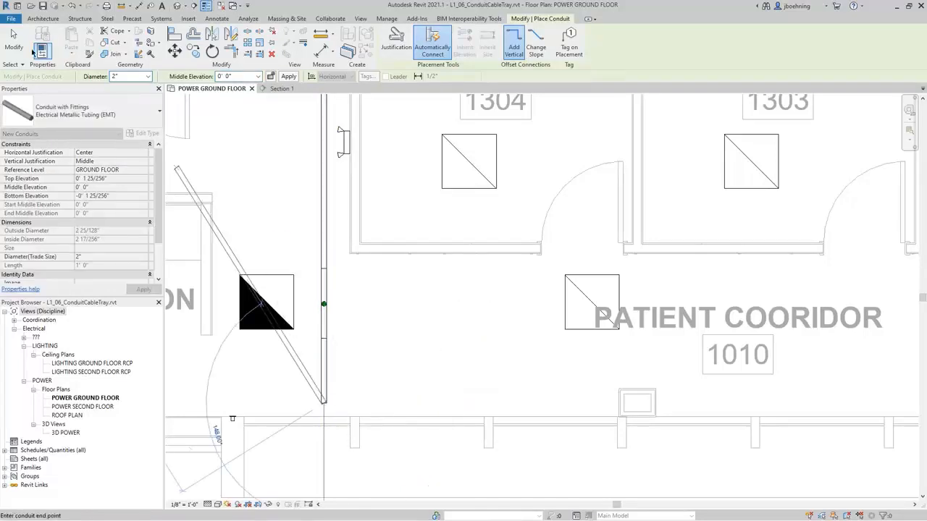
key("Escape")
key("Escape")
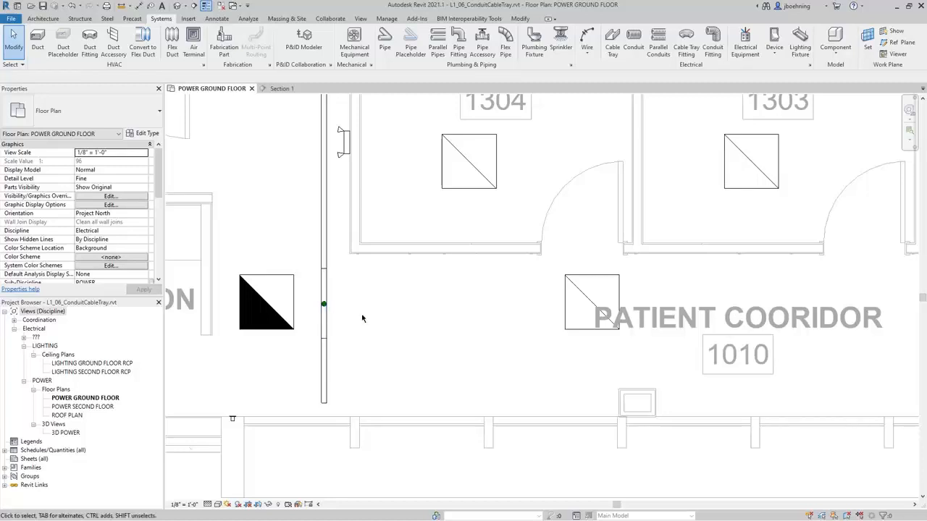
- With Tag on Placement on, draw an L-shaped 2" conduit run at 0' 0" through PATIENT COORIDOR 1010 towards EXAM 3-4's door
left_click(632, 50)
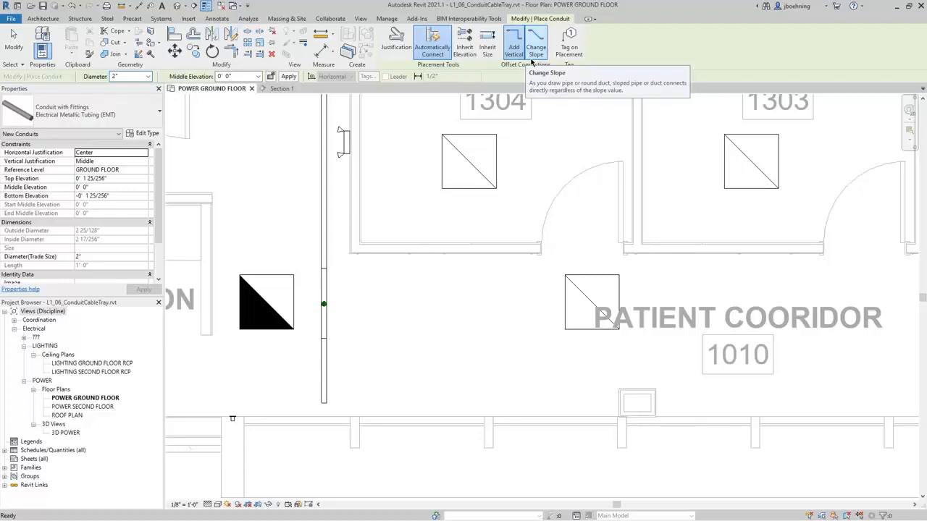
left_click(569, 52)
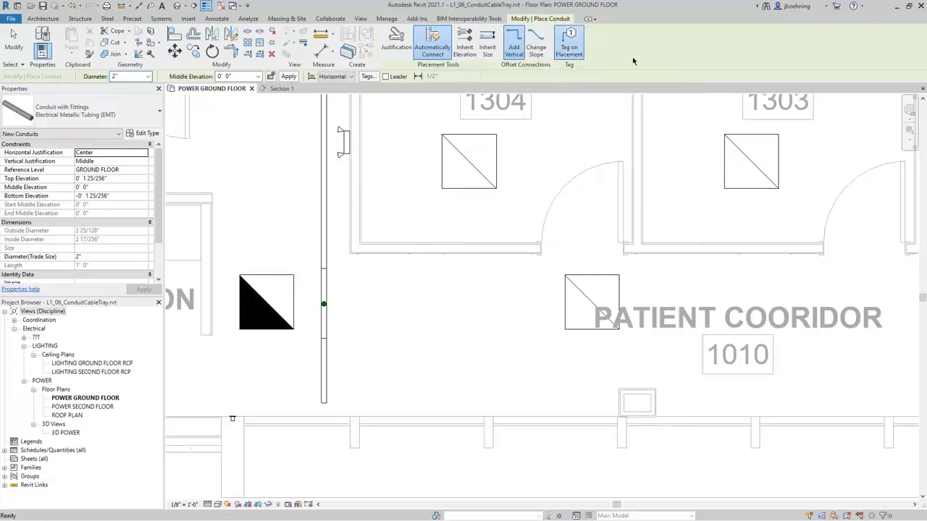
left_click(387, 368)
left_click(612, 369)
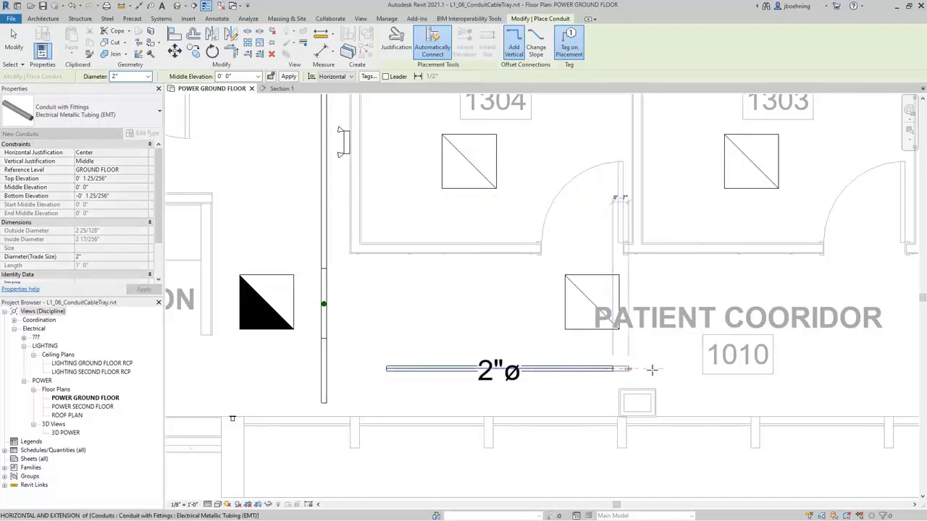
left_click(612, 214)
key("Escape")
key("Escape")
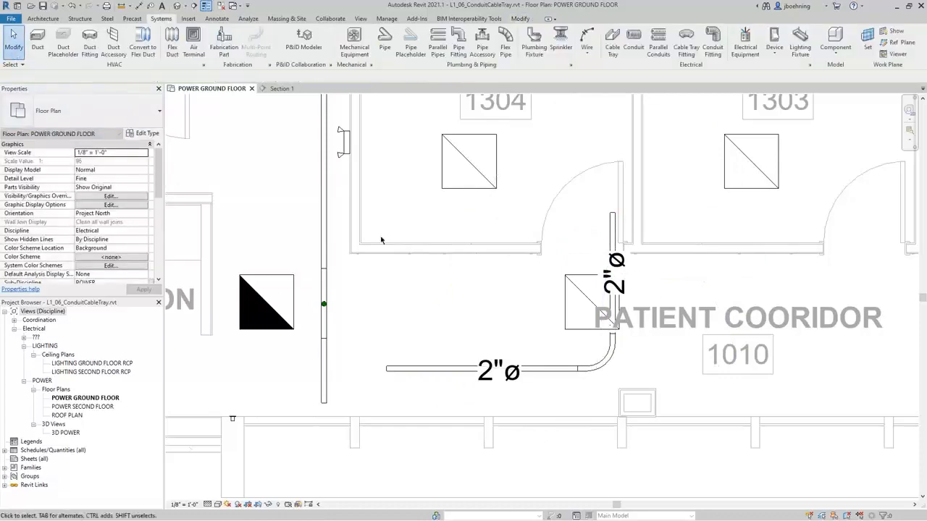
- Compare the placement options of the Cable Tray and Conduit commands without placing anything
scroll(477, 397, "down", 5)
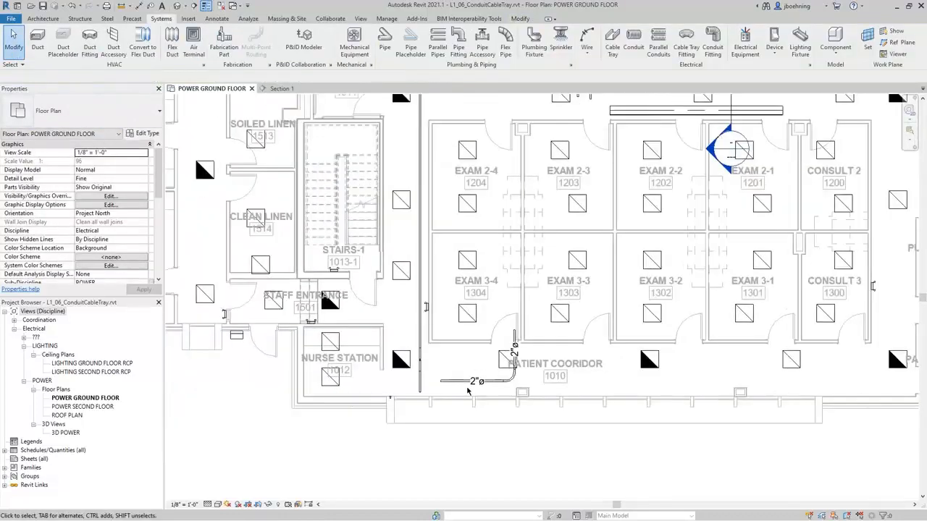
middle_click_drag(714, 178, 612, 253)
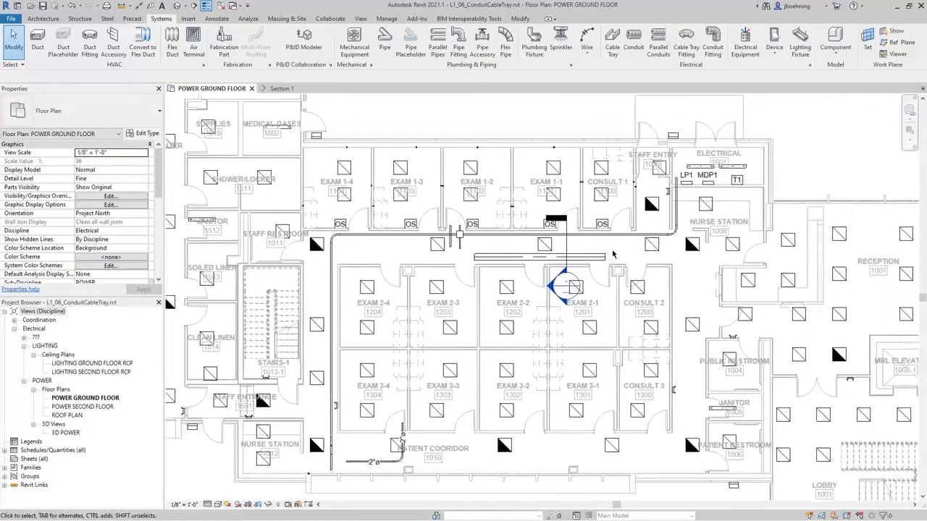
scroll(613, 253, "up", 4)
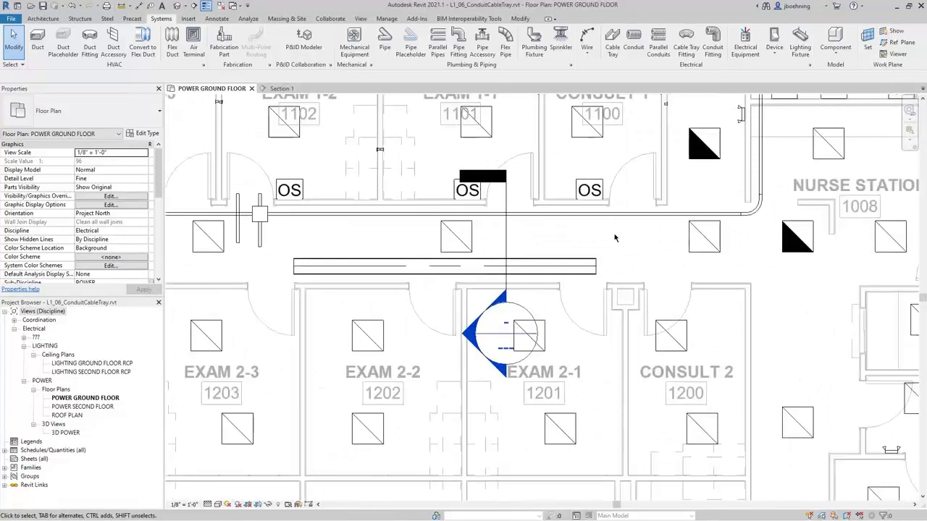
left_click(610, 45)
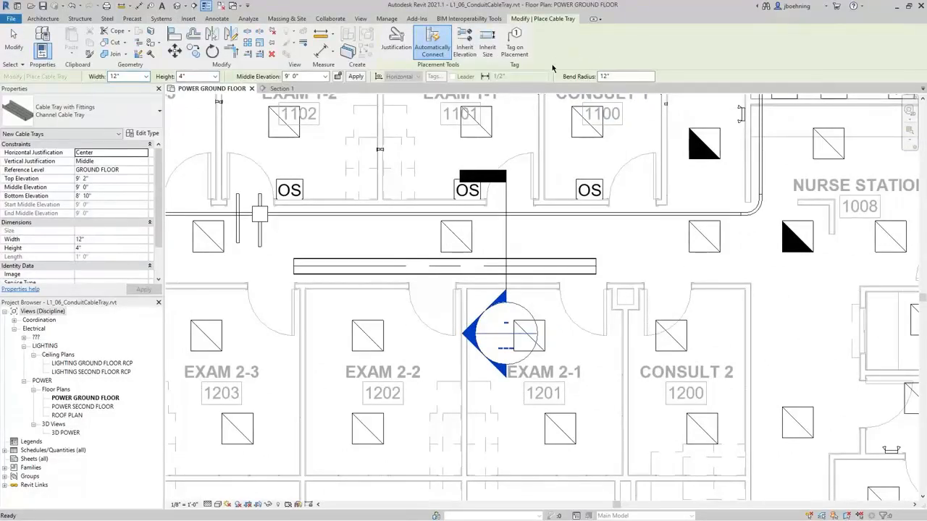
left_click(14, 42)
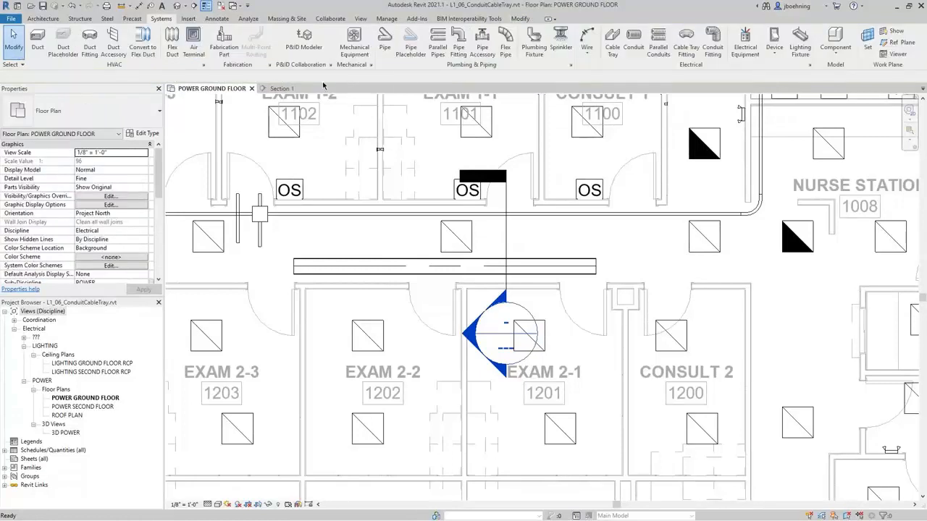
left_click(633, 45)
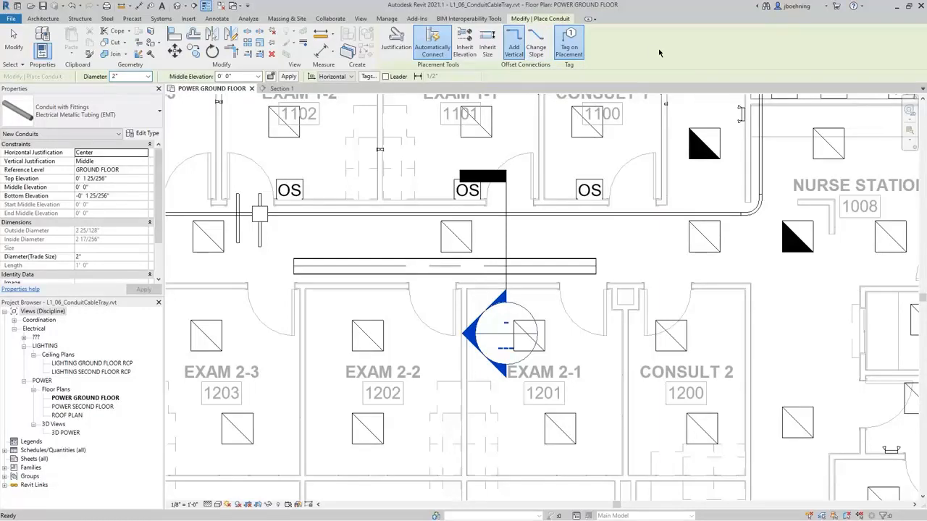
key("Escape")
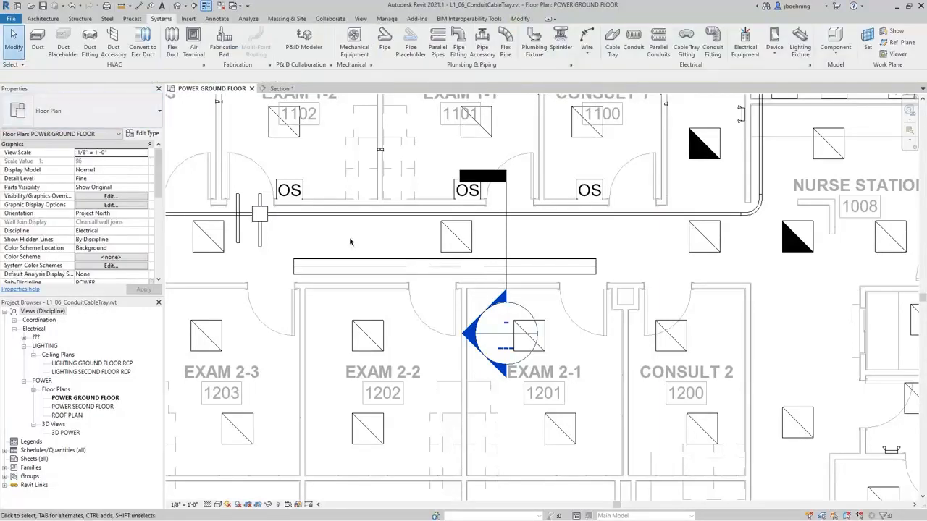
- Examine the type properties and fitting assignments of the corridor's Channel Cable Tray without changing them
middle_click_drag(527, 245, 570, 249)
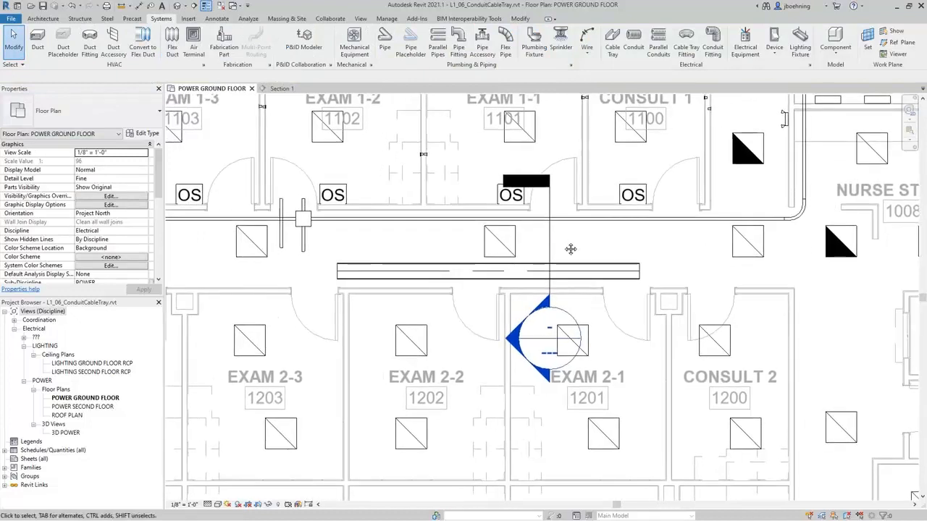
left_click(568, 268)
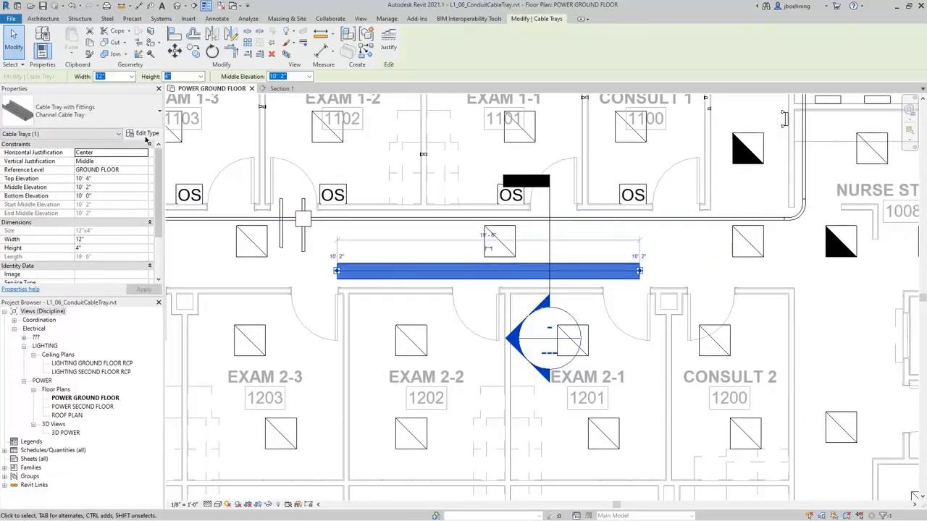
left_click(144, 135)
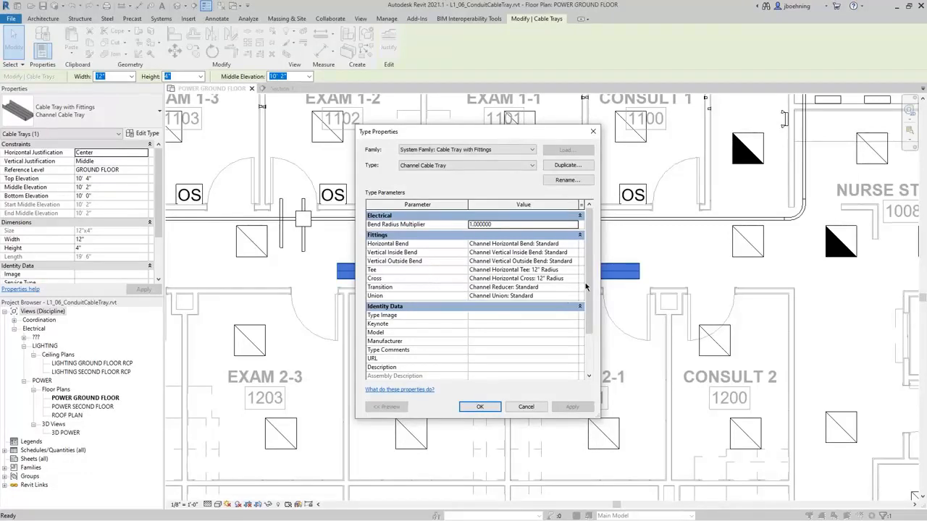
mouse_move(587, 284)
left_mouse_down()
mouse_move(584, 349)
mouse_move(588, 278)
left_mouse_up()
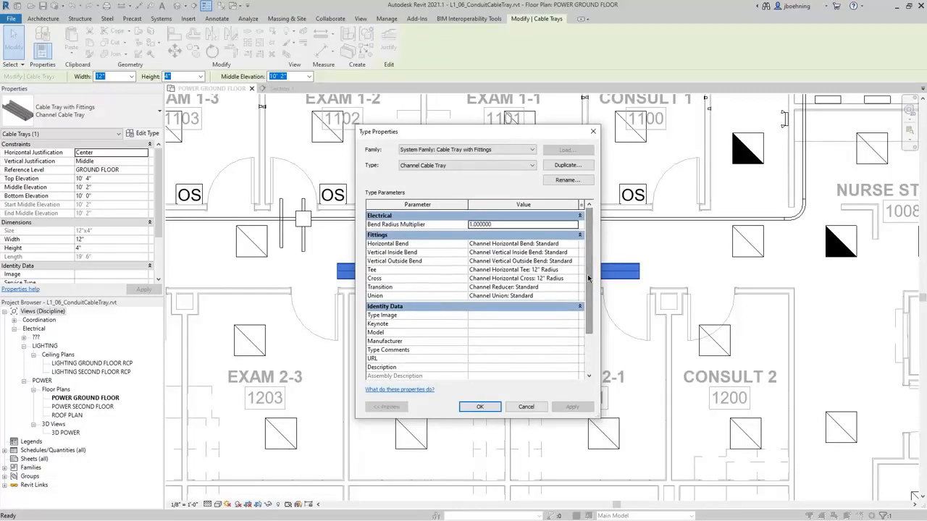
left_click(528, 407)
- Examine the EMT corridor conduit's type properties, including its fittings and available families, keeping Conduit with Fittings
left_click(449, 220)
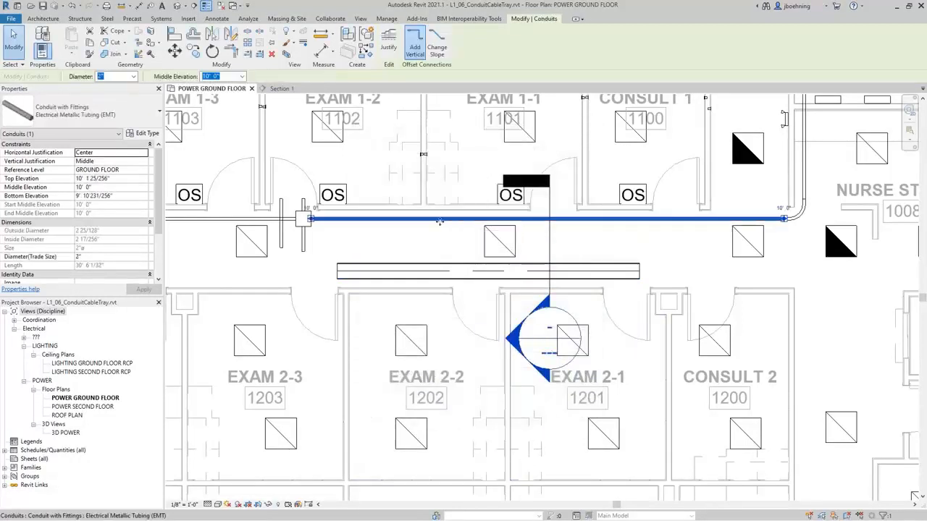
left_click(147, 134)
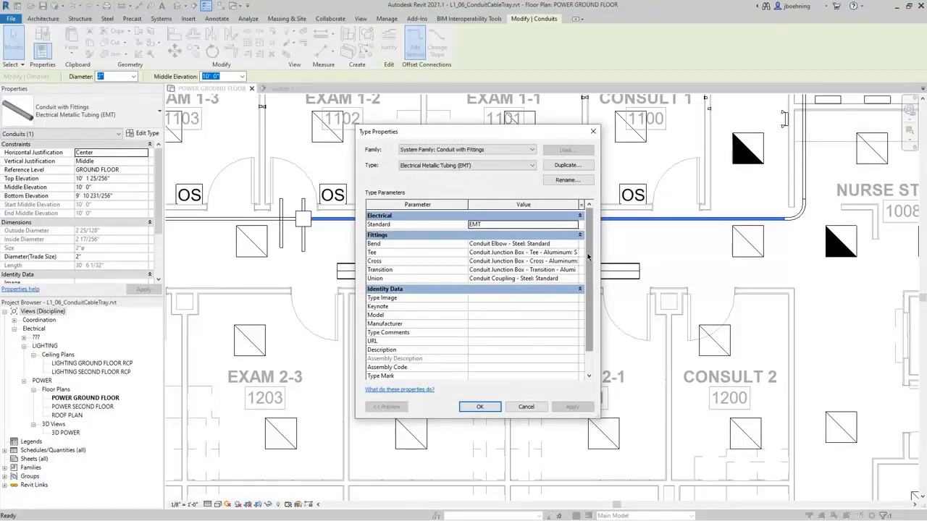
left_click(509, 152)
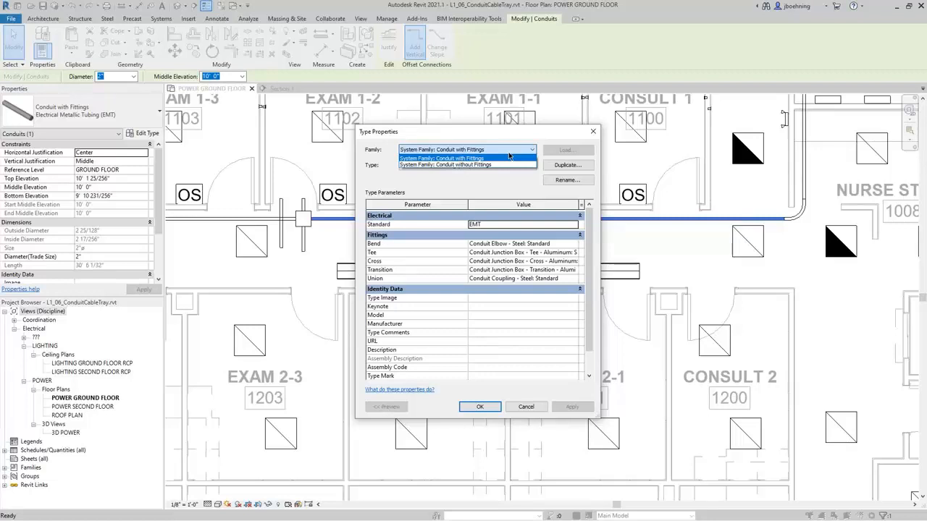
left_click(509, 157)
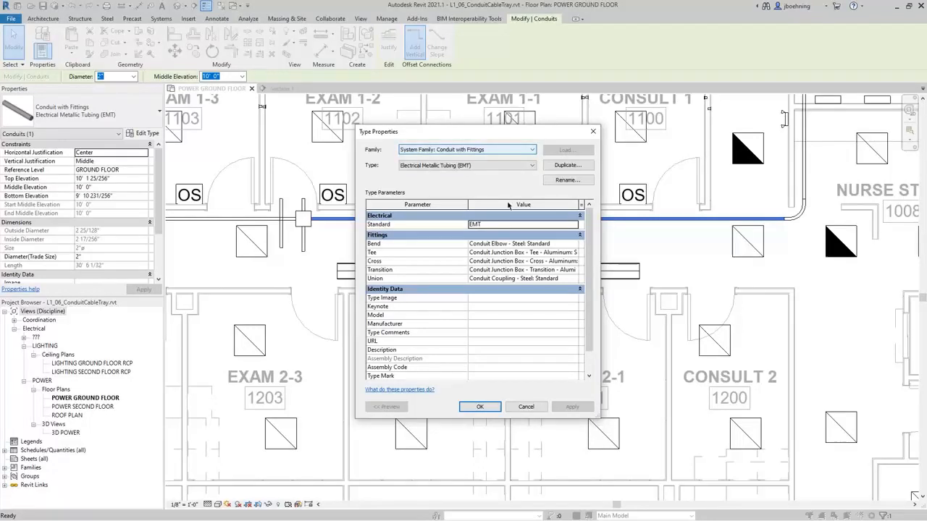
left_click(494, 410)
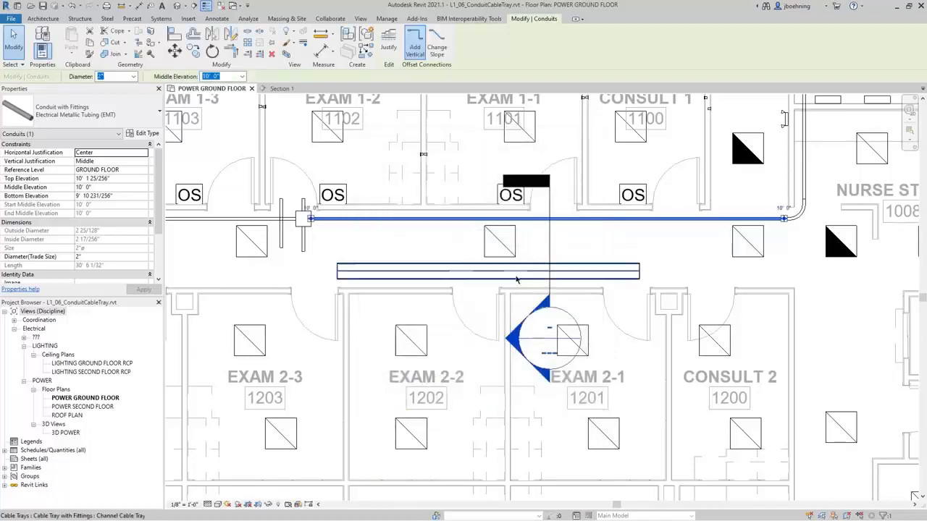
key("Escape")
- Draw a straight 2" EMT conduit with a 10' 0" middle elevation in the corridor between CONSULT 2 and PUBLIC RESTROOM, tagged on placement
scroll(341, 252, "down", 1)
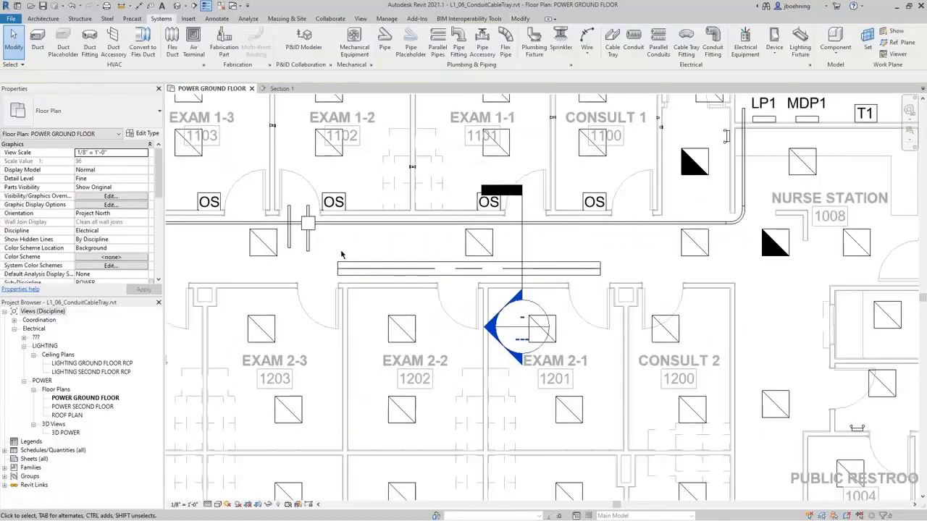
middle_click_drag(540, 252, 368, 182)
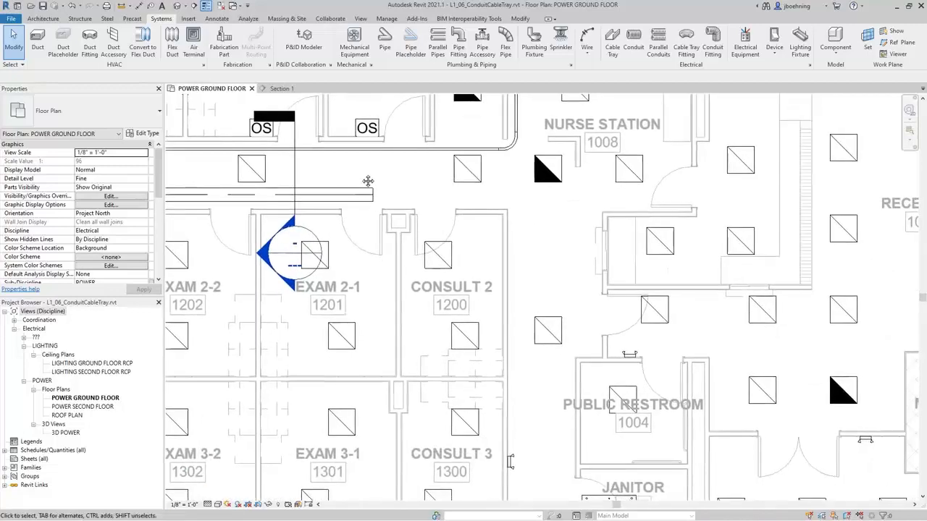
left_click(633, 43)
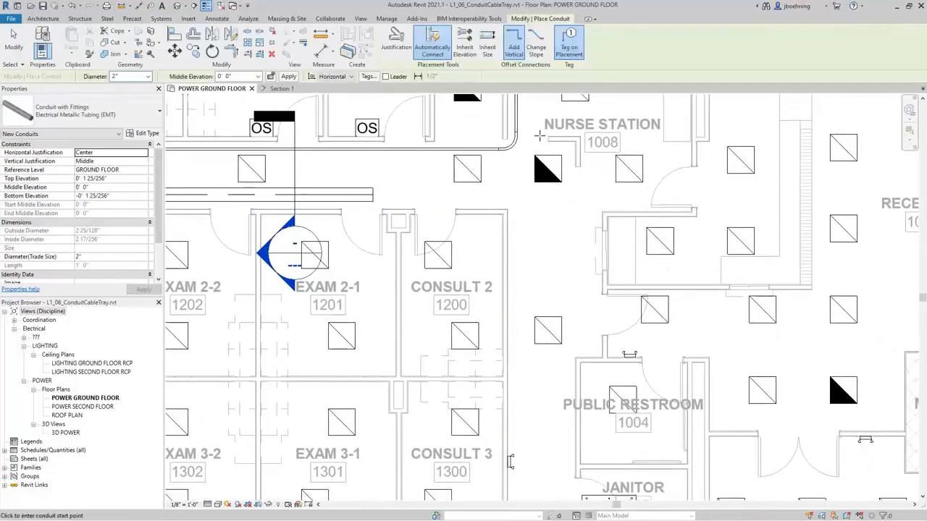
left_click(244, 76)
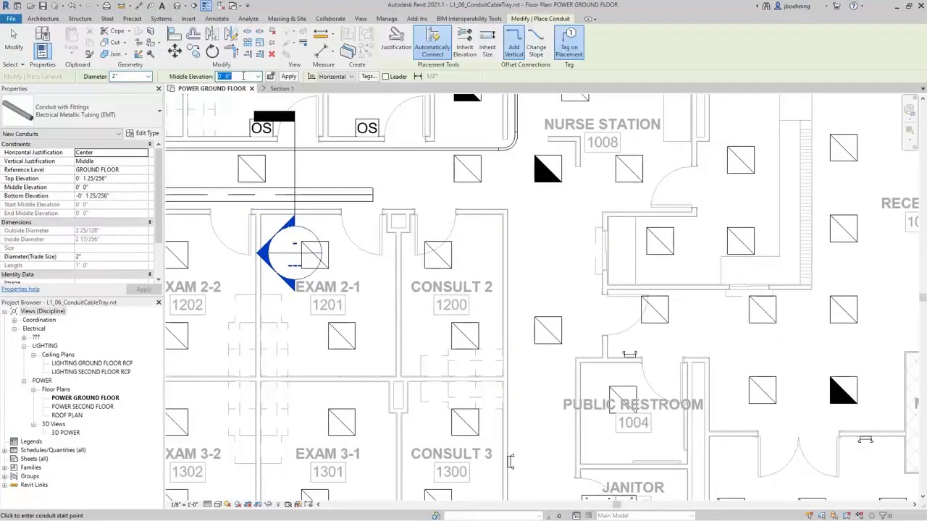
type("10")
key("Return")
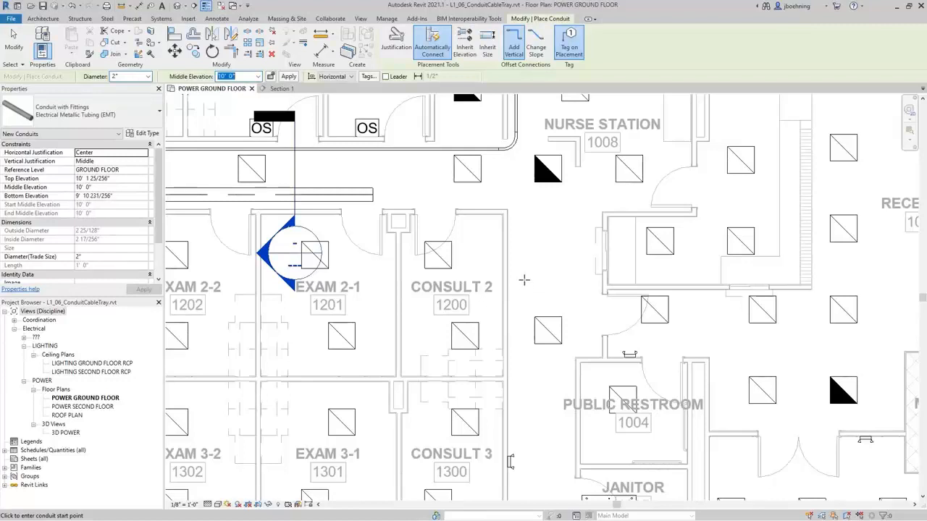
left_click(523, 278)
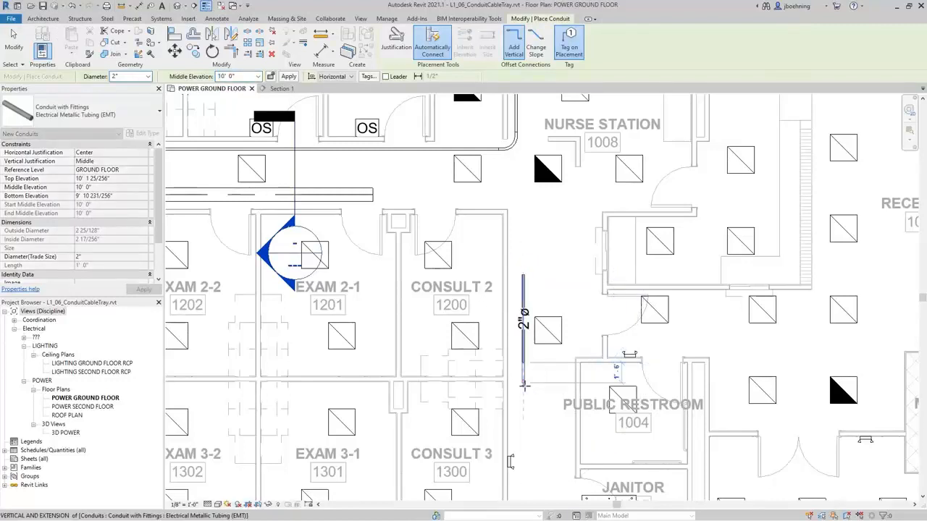
scroll(523, 386, "up", 2)
left_click(523, 363)
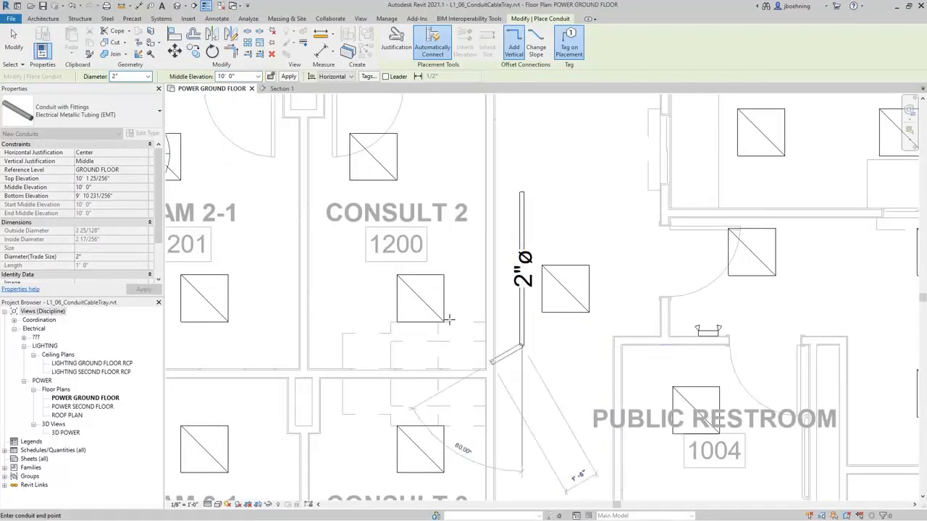
- Try to continue the conduit run from its end near PUBLIC RESTROOM at a middle elevation of 11' 0"
left_click(244, 77)
type("11")
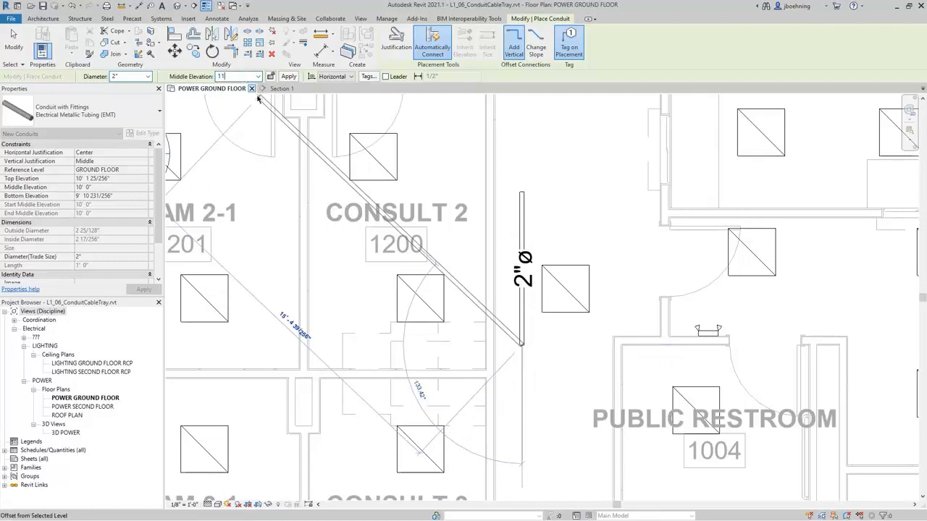
key("Return")
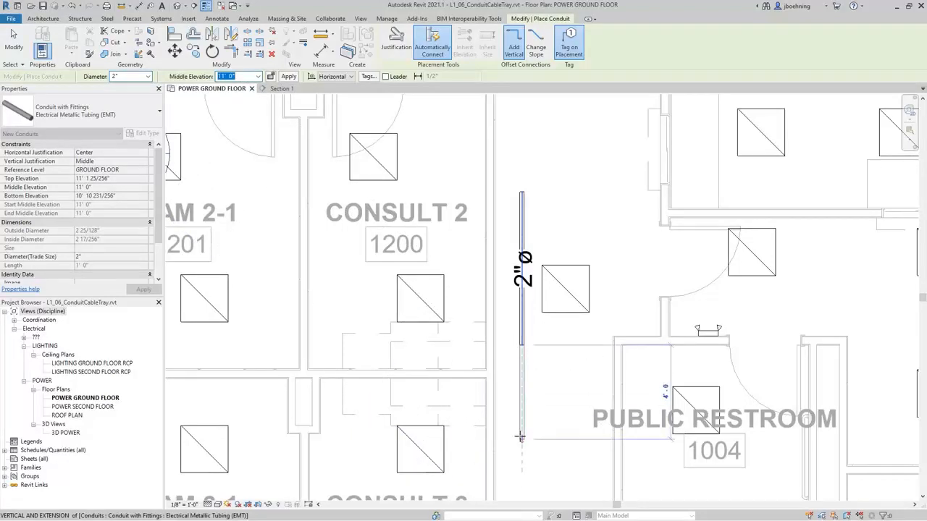
scroll(522, 387, "up", 2)
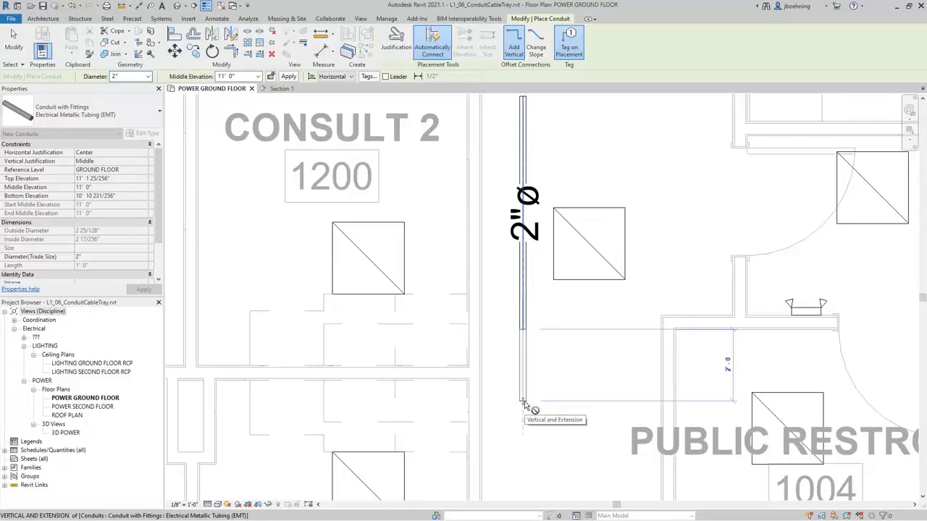
scroll(524, 403, "down", 2)
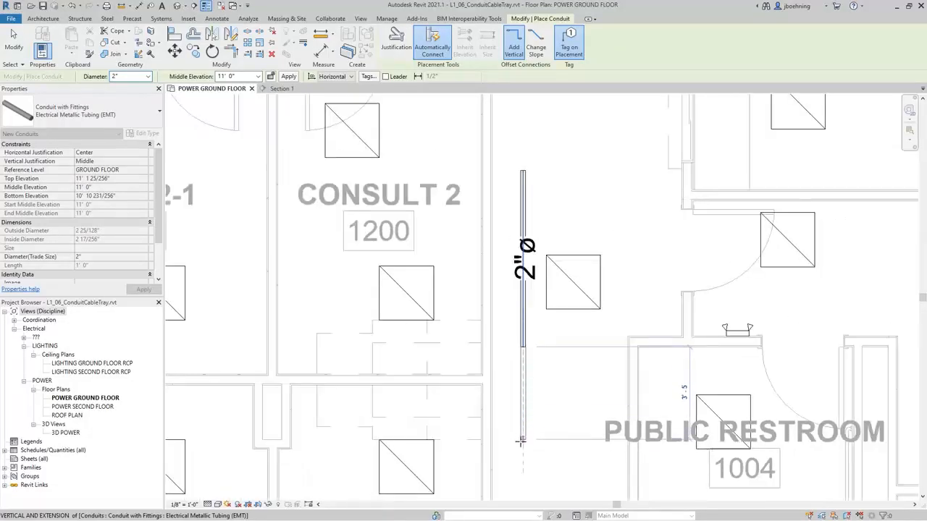
middle_click_drag(527, 443, 528, 406)
left_click(524, 306)
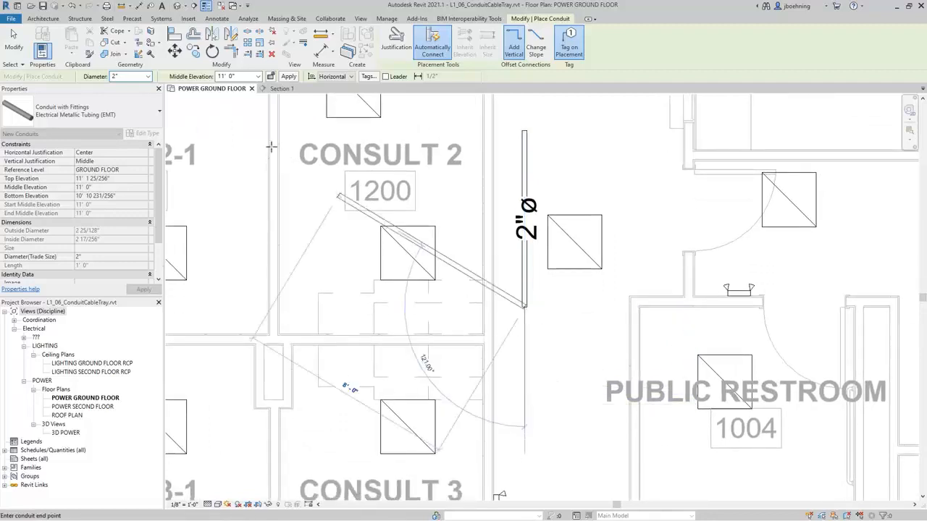
- Continue the conduit run straight along the corridor towards CONSULT 3 at a middle elevation of 10' 6"
left_click(240, 75)
type("10'")
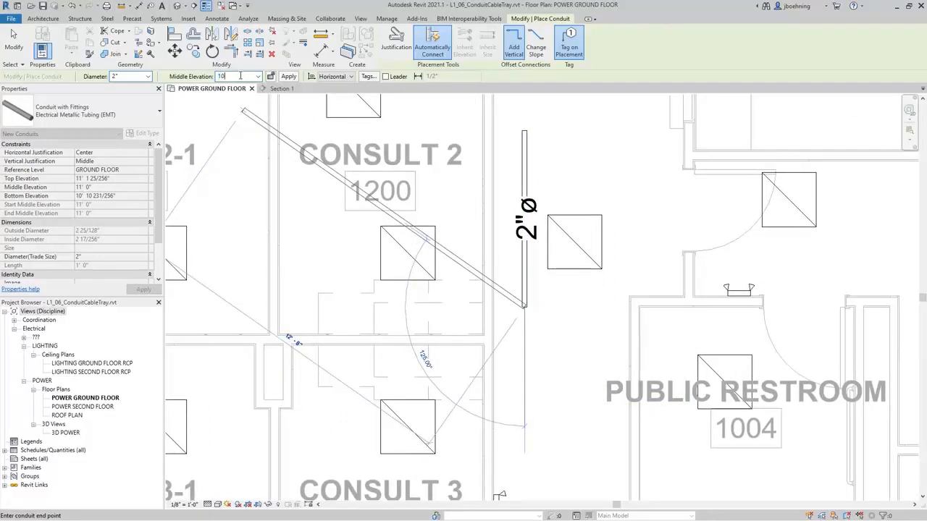
type(" 6")
key("Return")
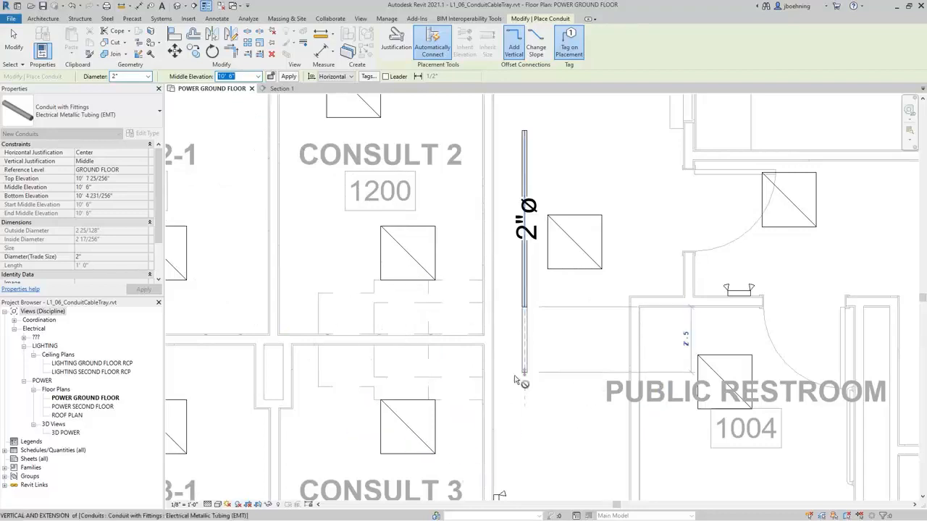
left_click(524, 409)
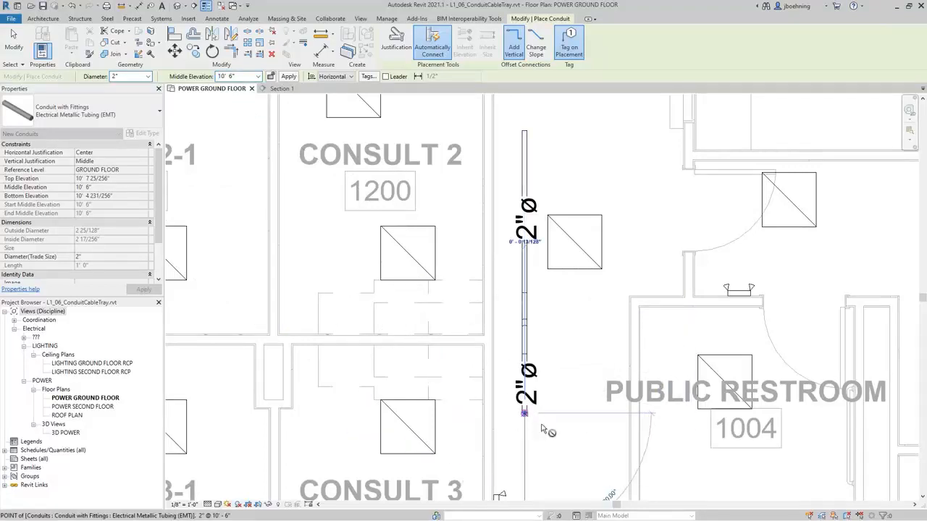
scroll(547, 348, "up", 2)
scroll(547, 346, "down", 3)
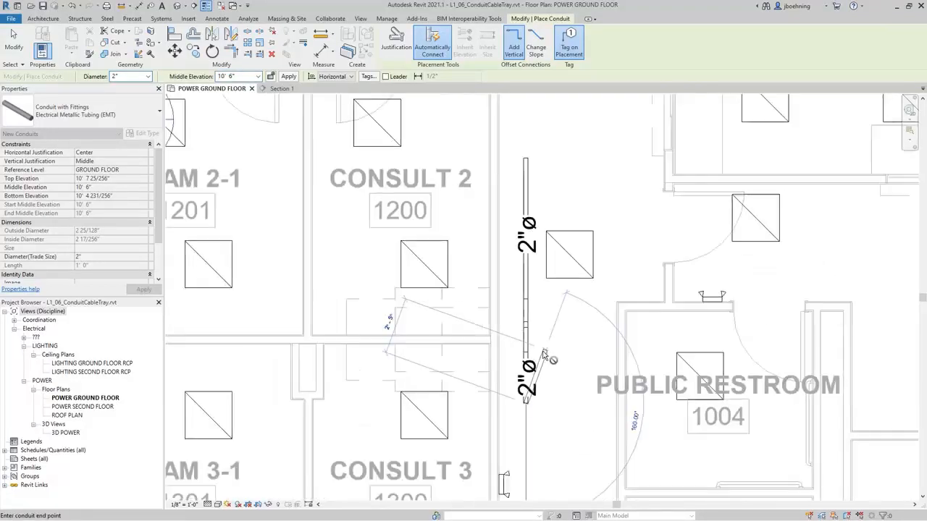
scroll(544, 371, "up", 1)
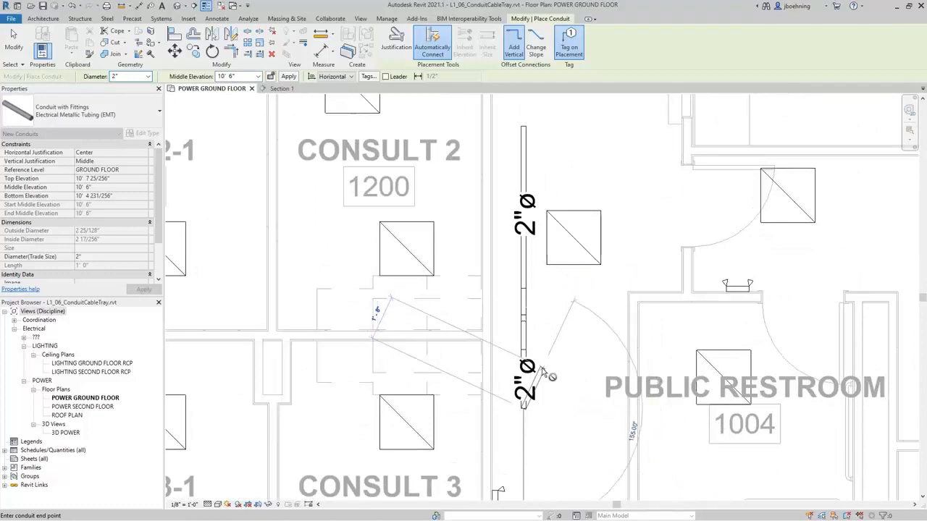
scroll(548, 375, "up", 1)
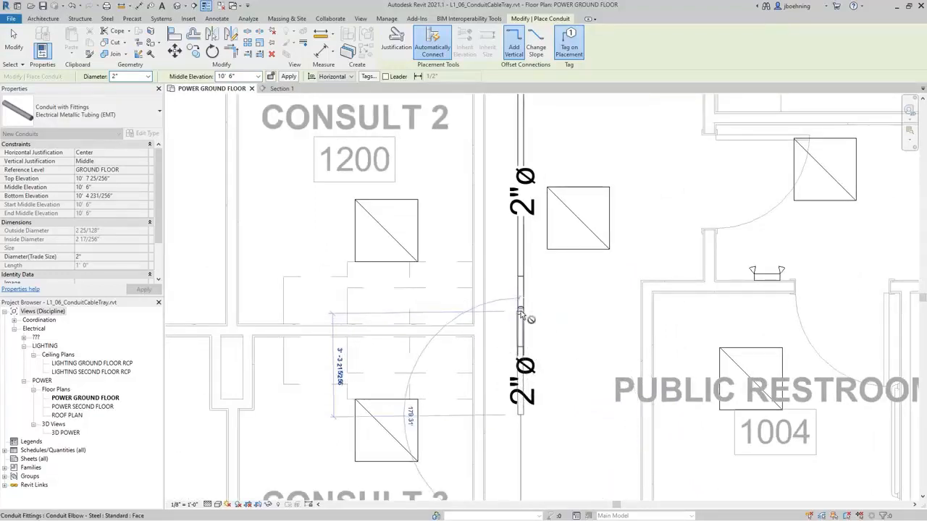
scroll(529, 324, "down", 2)
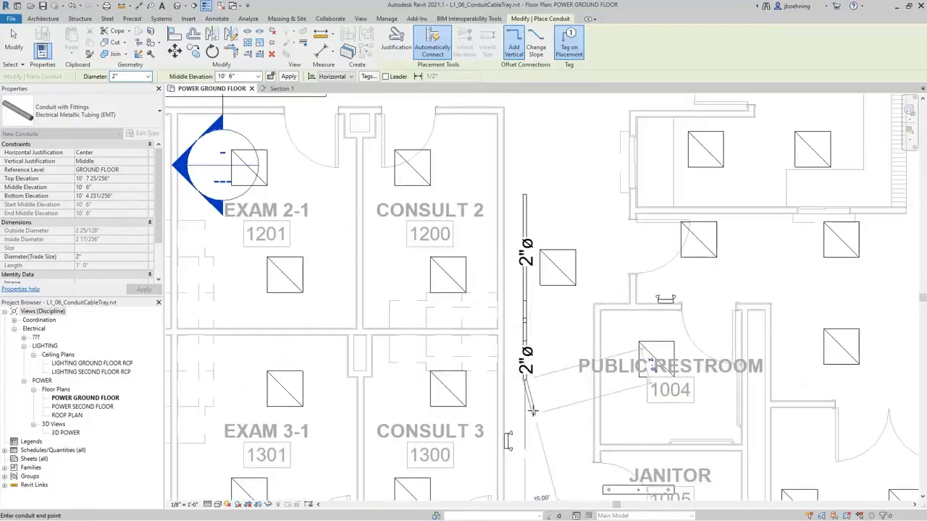
- Set the middle elevation to 11' 0" for the next conduit segment from the run's end near CONSULT 3
scroll(526, 391, "up", 2)
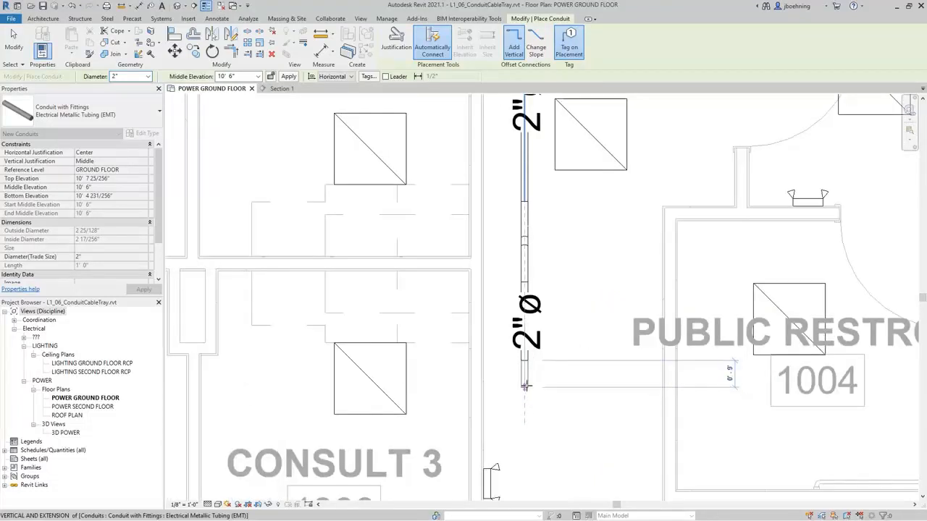
left_click(525, 355)
left_click(244, 76)
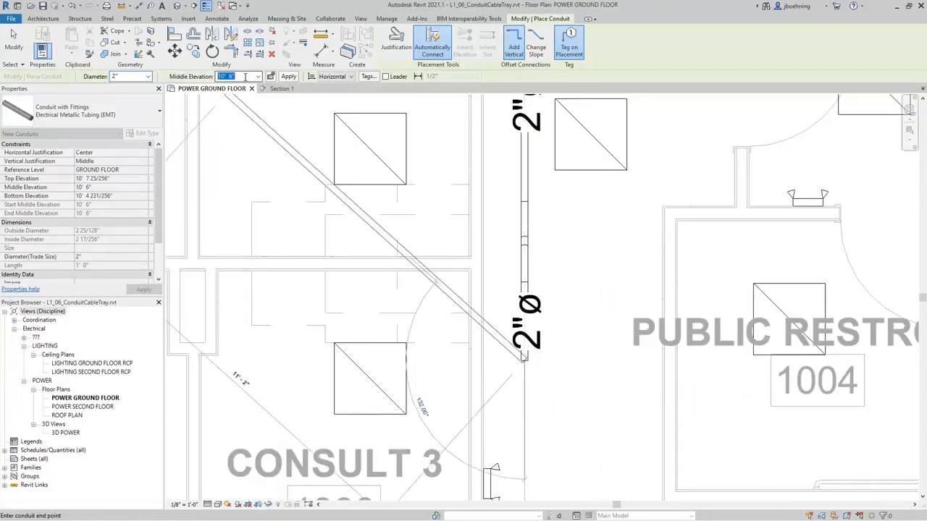
type("11")
key("Return")
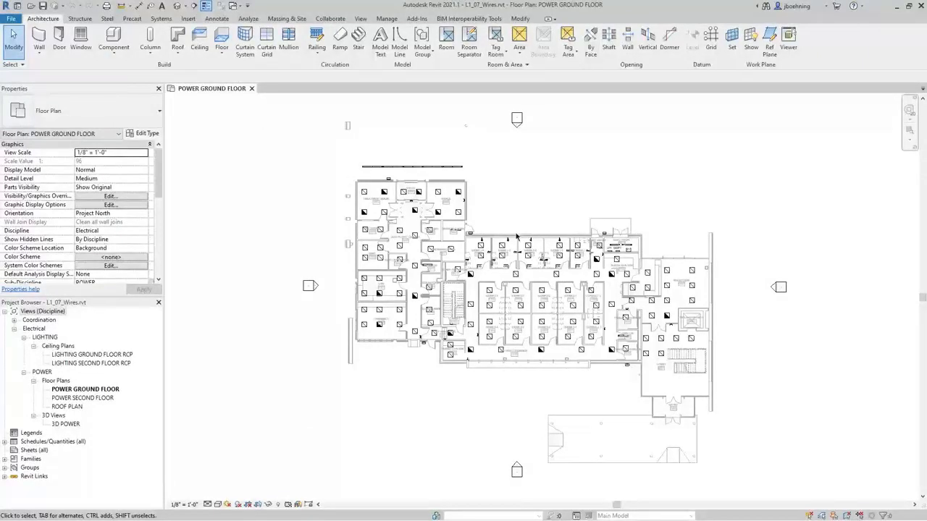
- Draw an arc wire of type THWN in EXAM 1-4 from the upper wall's receptacle to the right wall's receptacle, curving between them
scroll(516, 236, "up", 5)
middle_click_drag(503, 226, 469, 223)
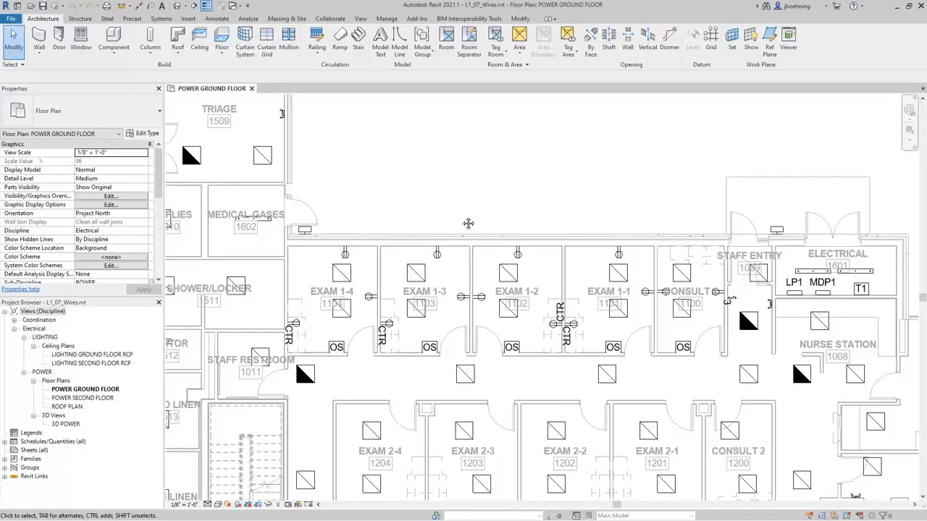
left_click(161, 19)
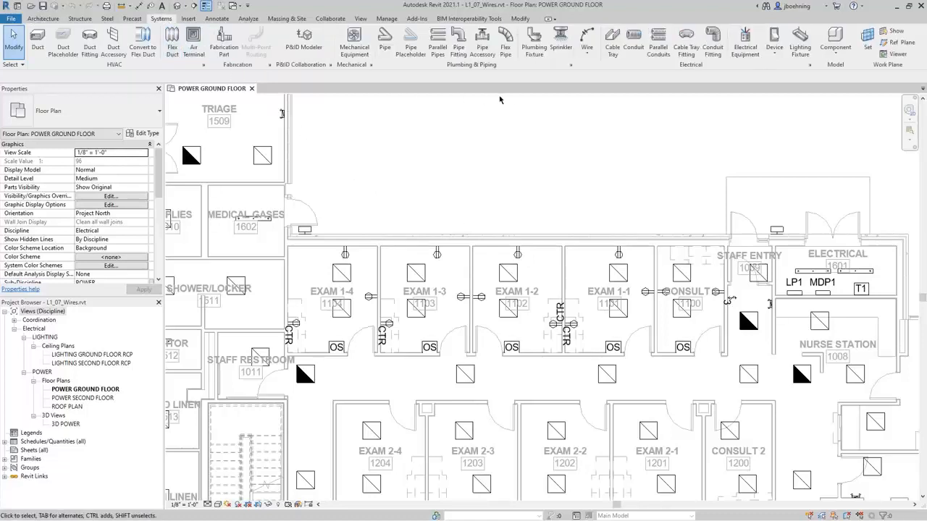
left_click(594, 57)
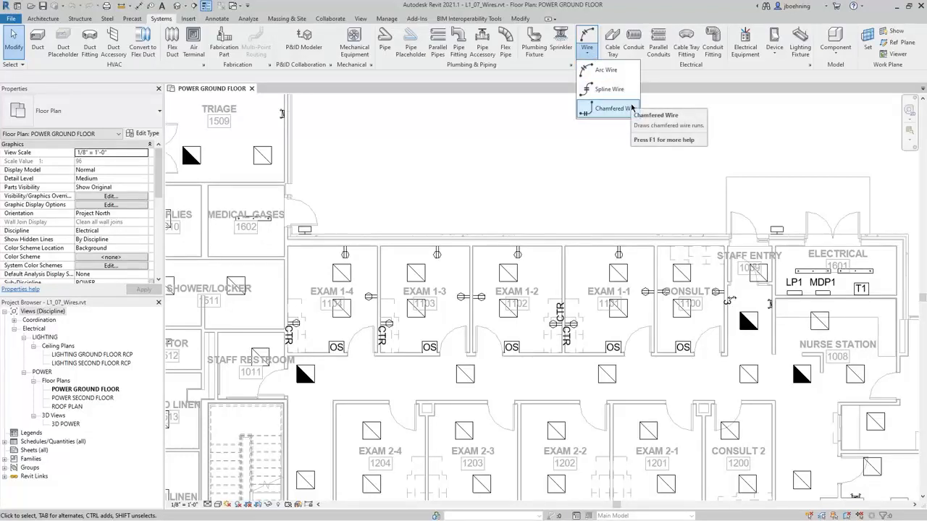
left_click(608, 69)
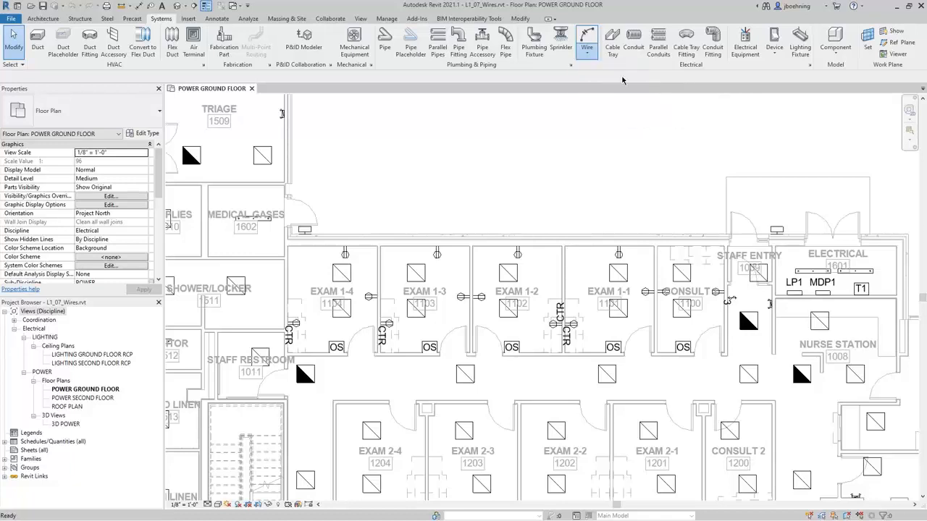
scroll(359, 271, "up", 5)
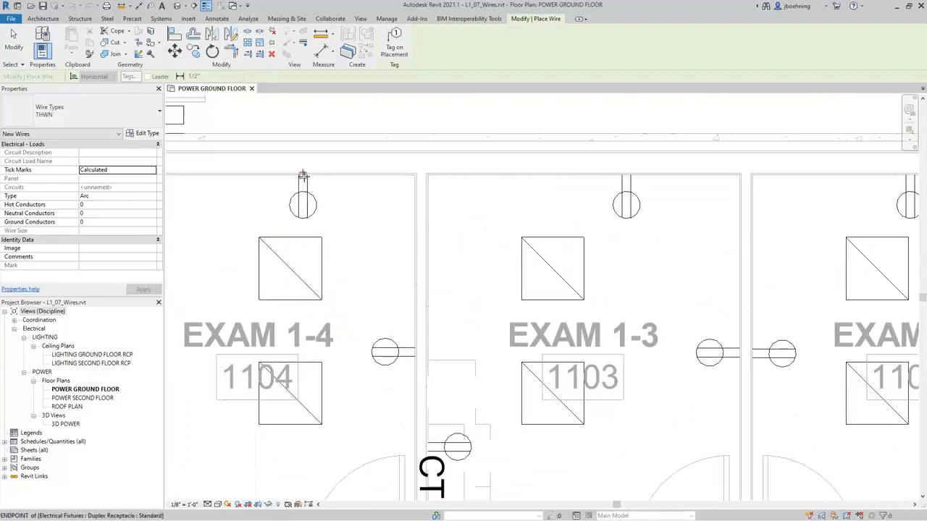
left_click(302, 172)
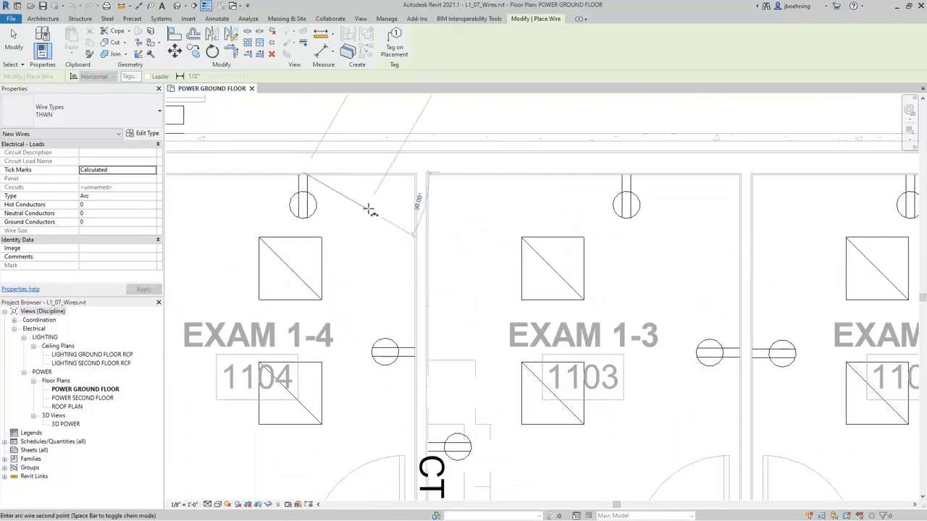
left_click(391, 250)
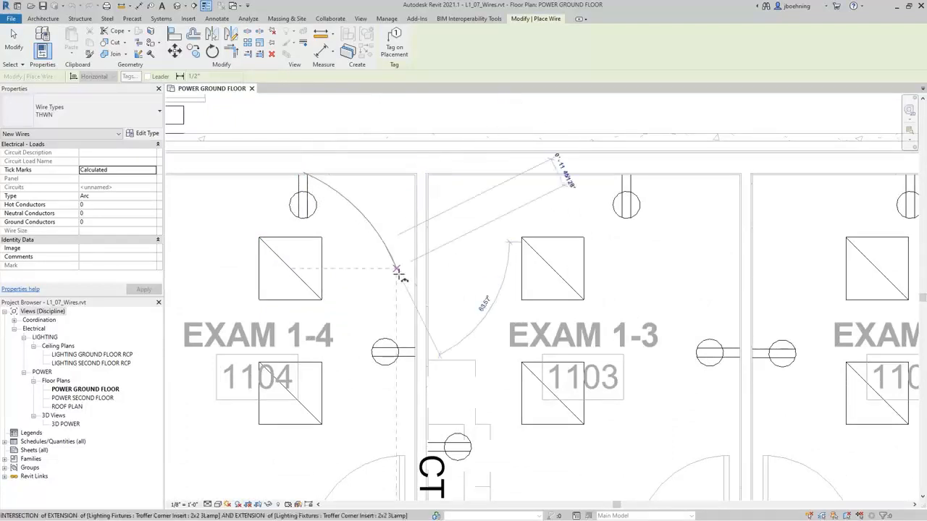
left_click(414, 350)
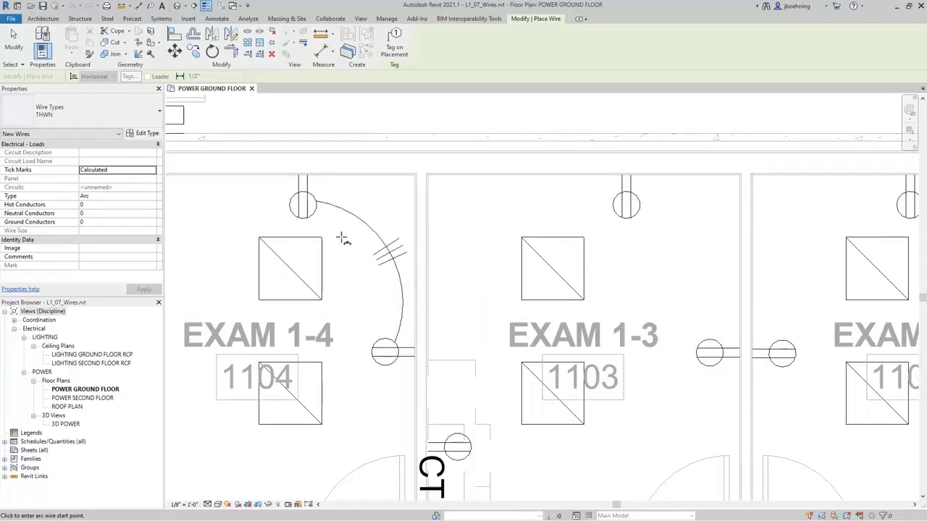
scroll(440, 265, "down", 1)
middle_click_drag(440, 265, 547, 249)
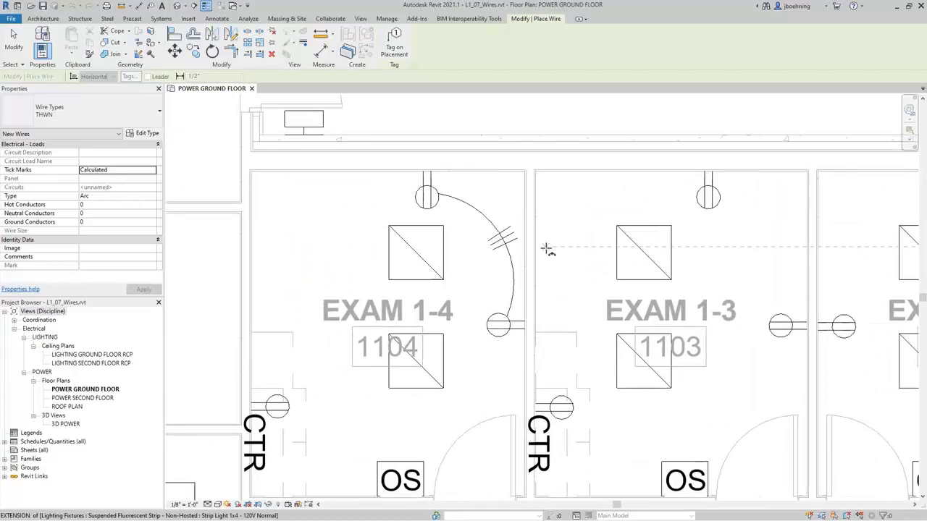
left_click(14, 45)
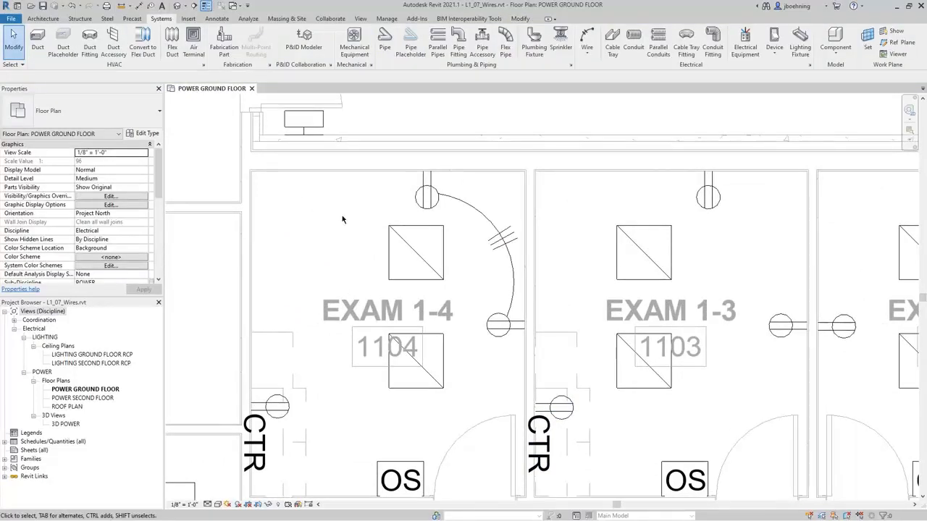
- Examine the electrical load properties and conductor settings of the arc wire in EXAM 1-4 without changing them
left_click(462, 206)
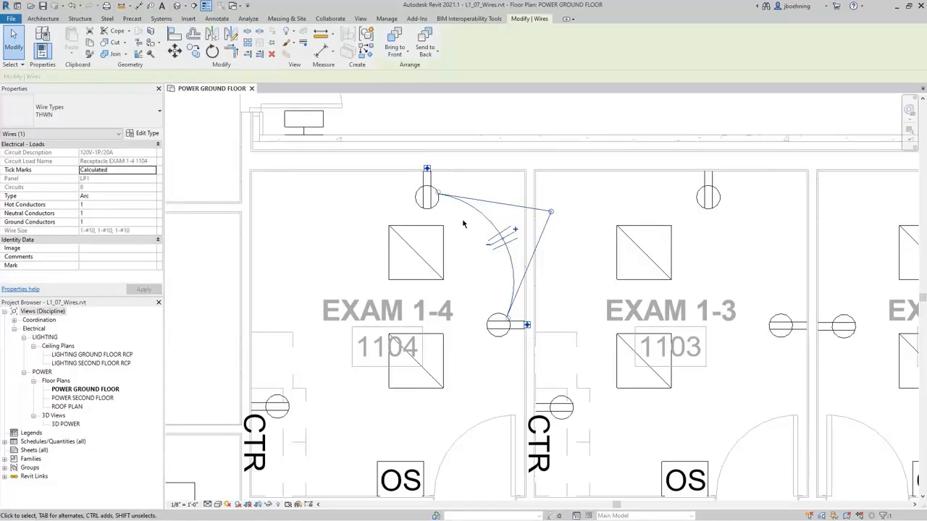
key("Escape")
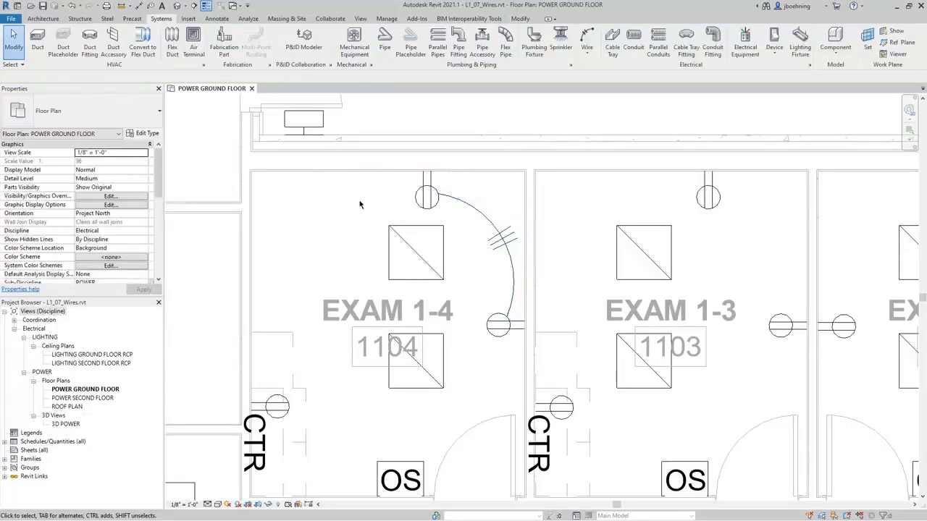
scroll(360, 205, "down", 2)
scroll(341, 228, "down", 2)
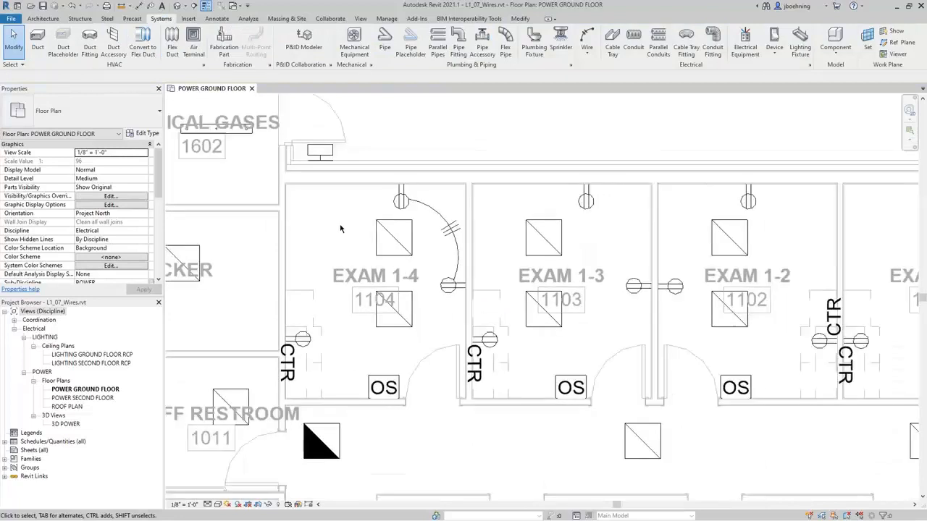
- Convert the electrical circuit of the EXAM 1-4 troffers to arc wiring along the exam rooms
middle_click_drag(341, 229, 251, 220)
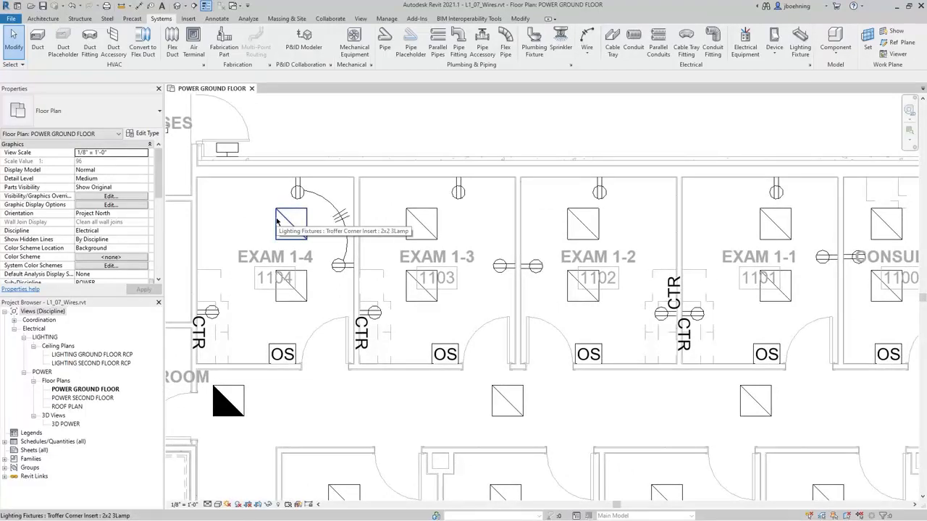
key("Tab")
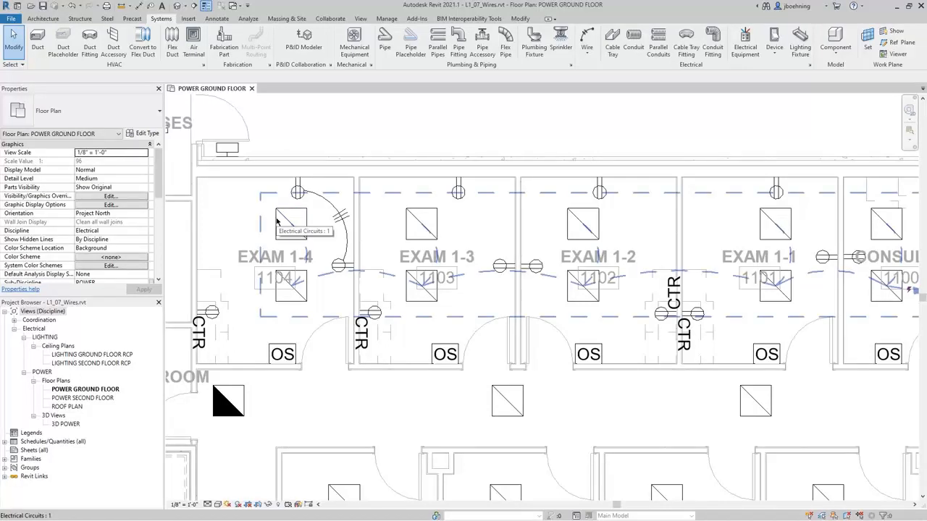
left_click(277, 221)
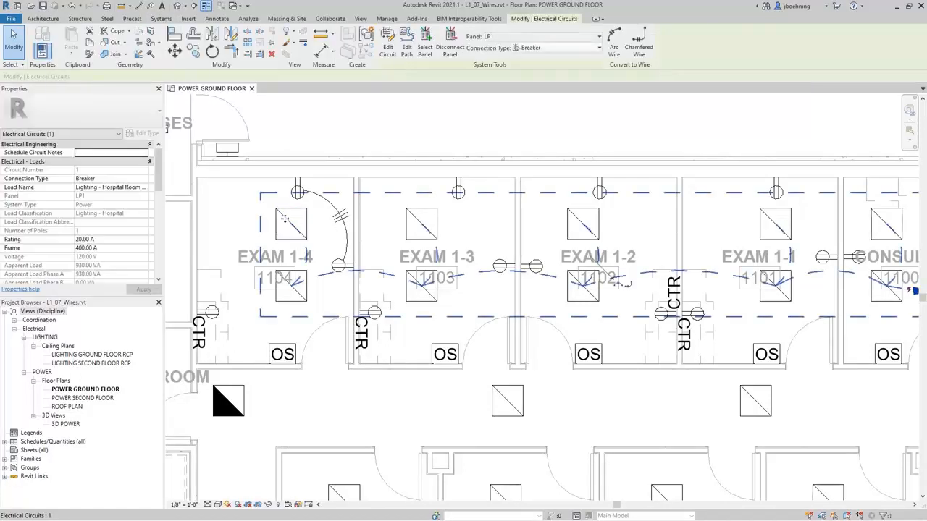
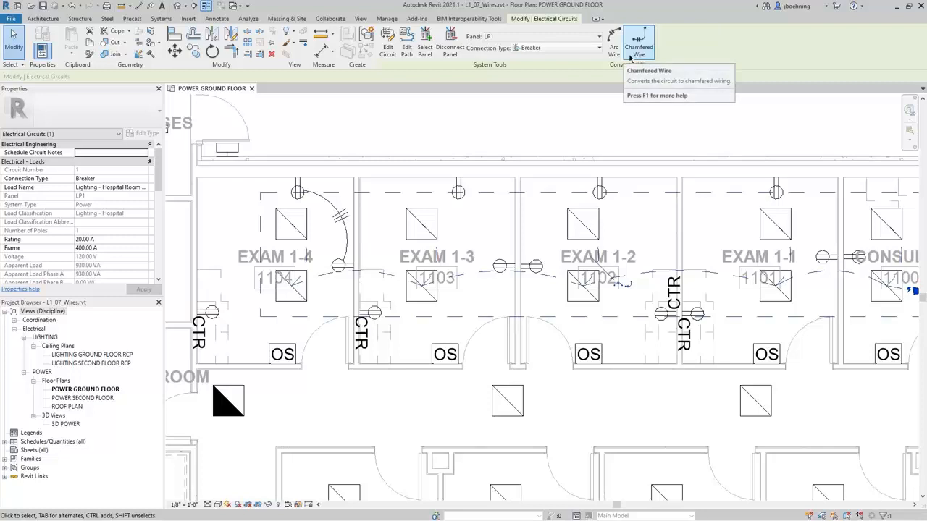
left_click(616, 56)
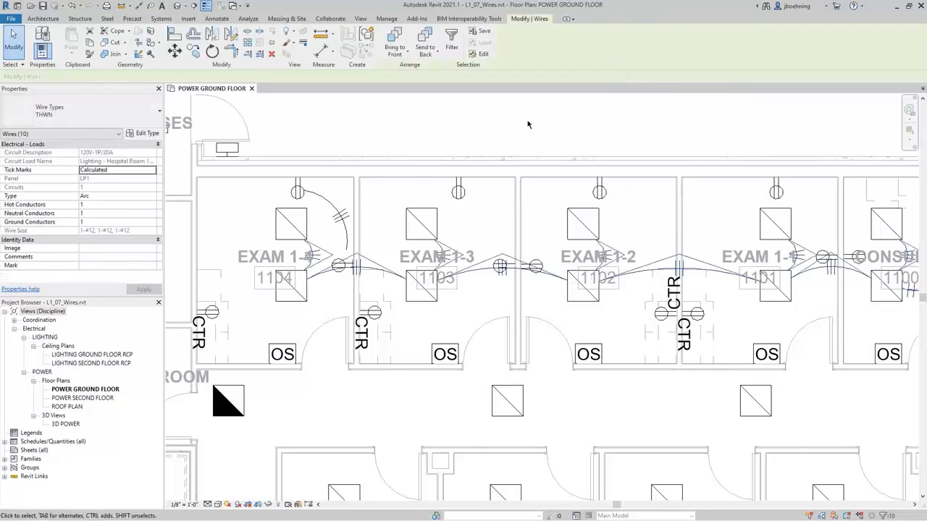
scroll(444, 174, "down", 3)
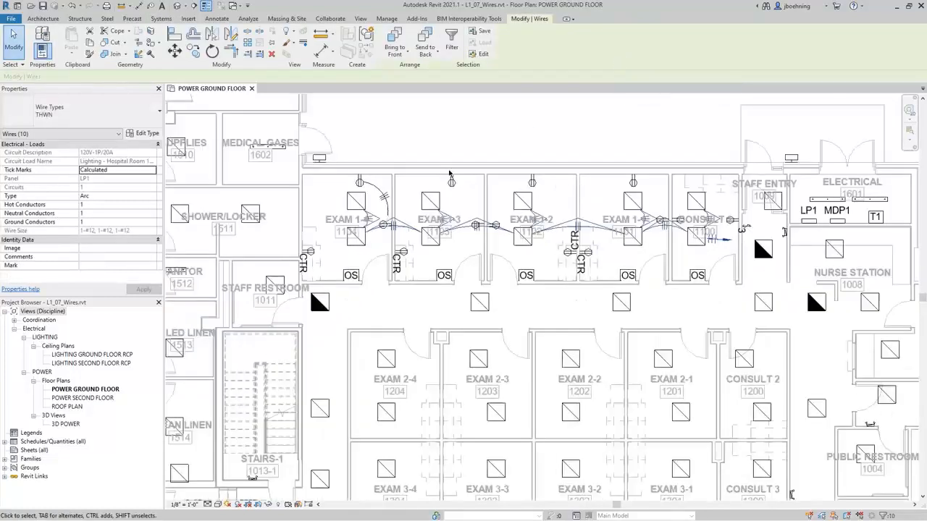
left_click(501, 145)
middle_click_drag(501, 145, 472, 172)
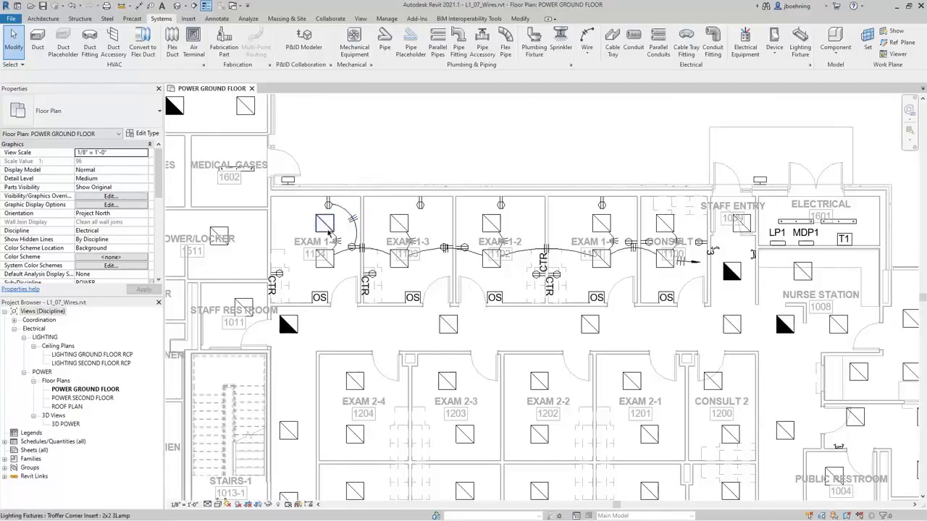
- Reshape the arc wire between the lower troffers of EXAM 1-4 and EXAM 1-3 so it bows downward to the countertop receptacle
scroll(325, 257, "up", 5)
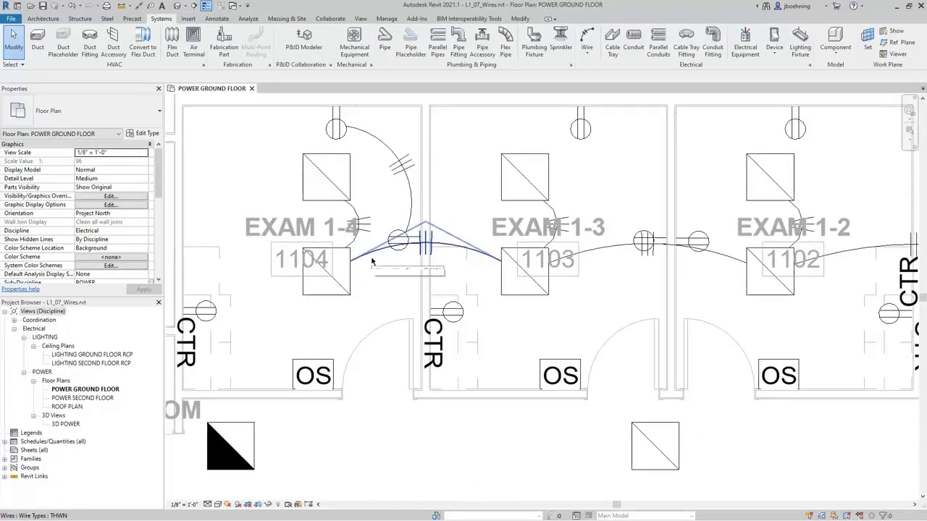
left_click(375, 258)
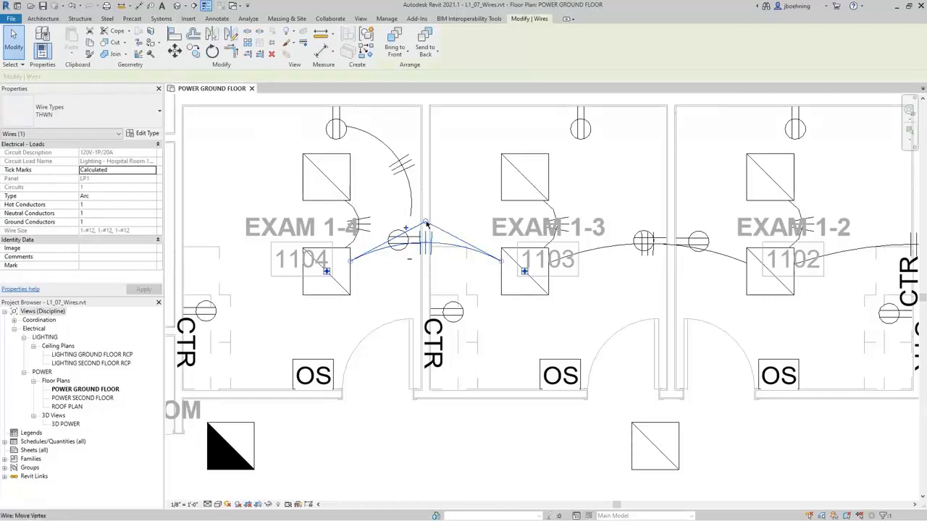
left_click_drag(425, 223, 425, 307)
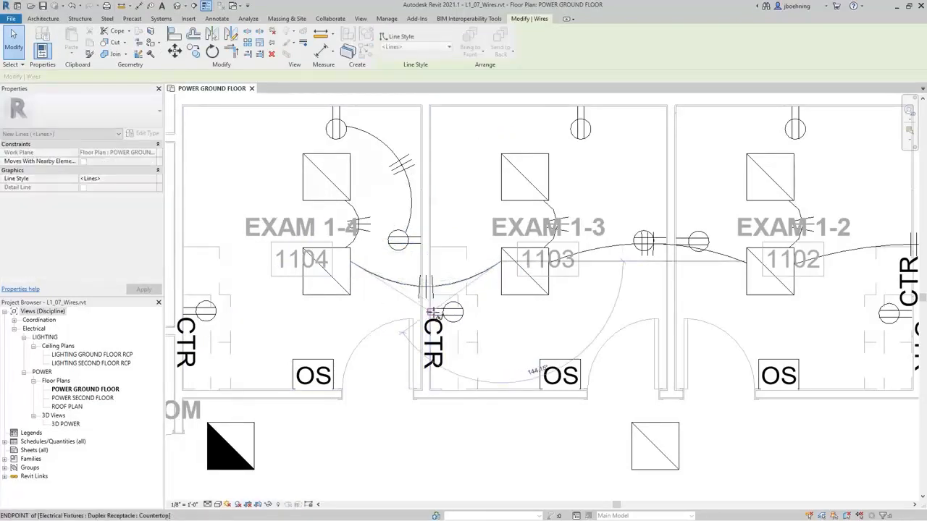
scroll(460, 267, "down", 1)
scroll(461, 267, "down", 1)
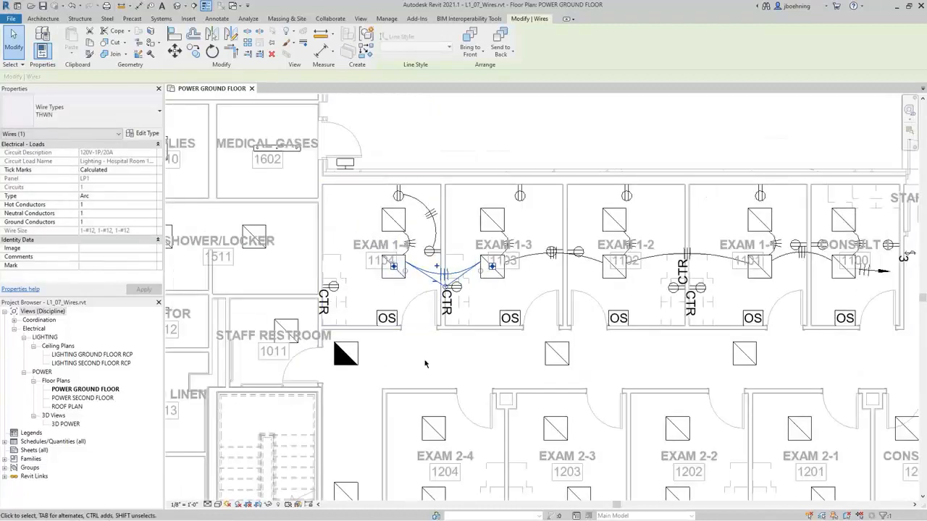
key("Escape")
middle_click_drag(480, 359, 435, 362)
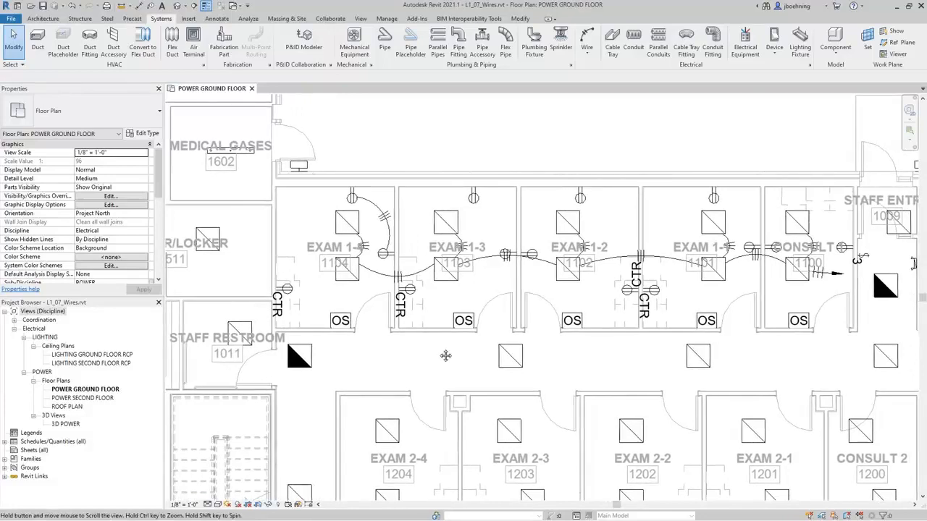
- Check the Wires model category in the floor plan's visibility and graphic overrides without changing it
middle_click_drag(440, 352, 417, 361)
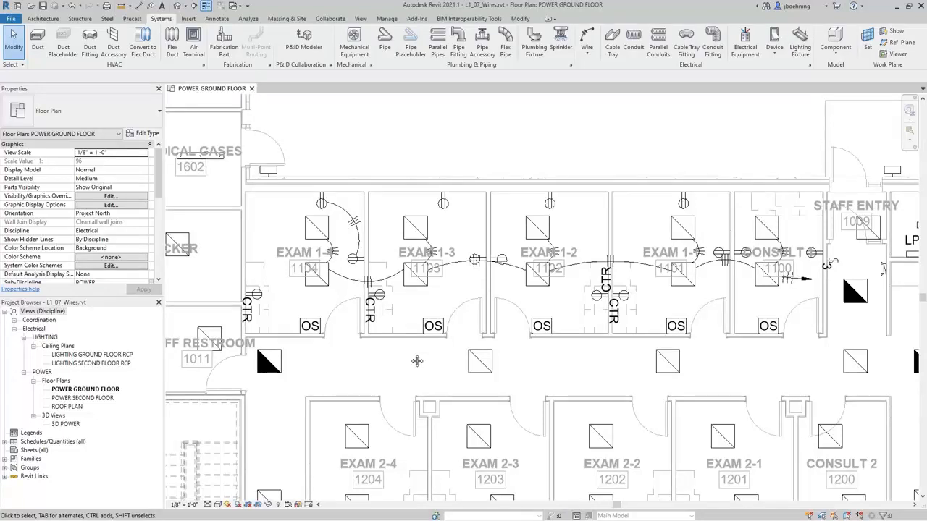
key("v")
key("g")
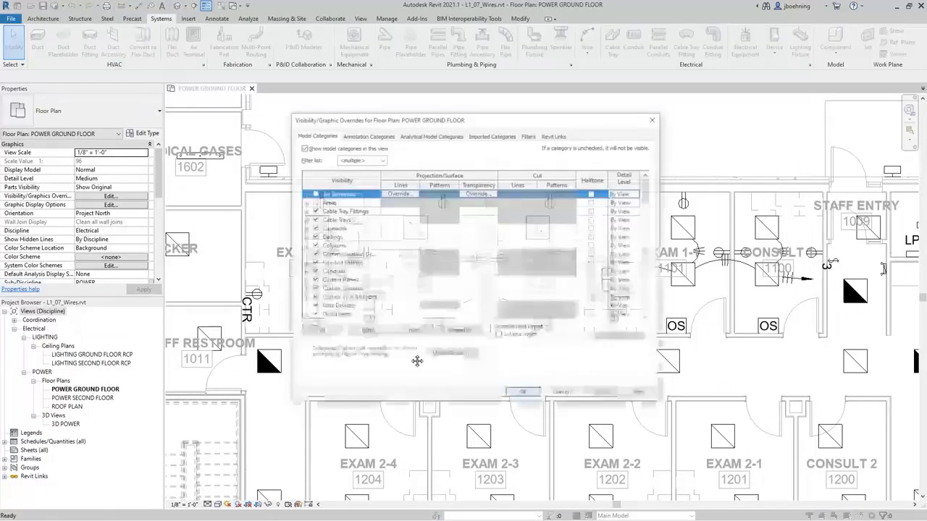
left_click_drag(648, 195, 649, 316)
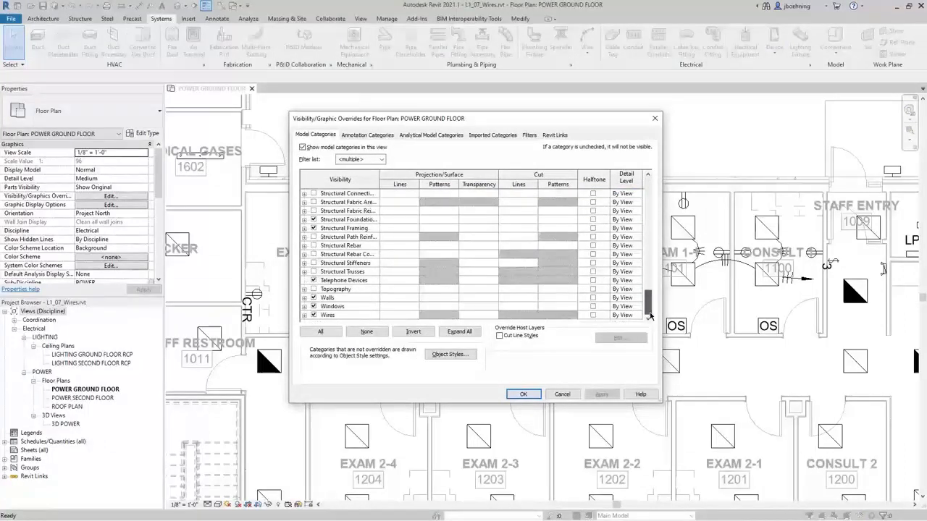
left_click(352, 317)
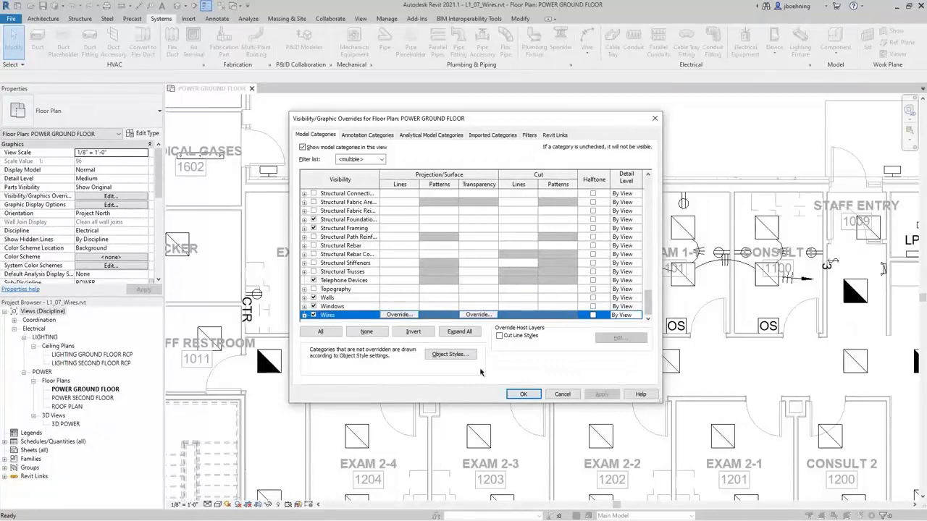
left_click(521, 394)
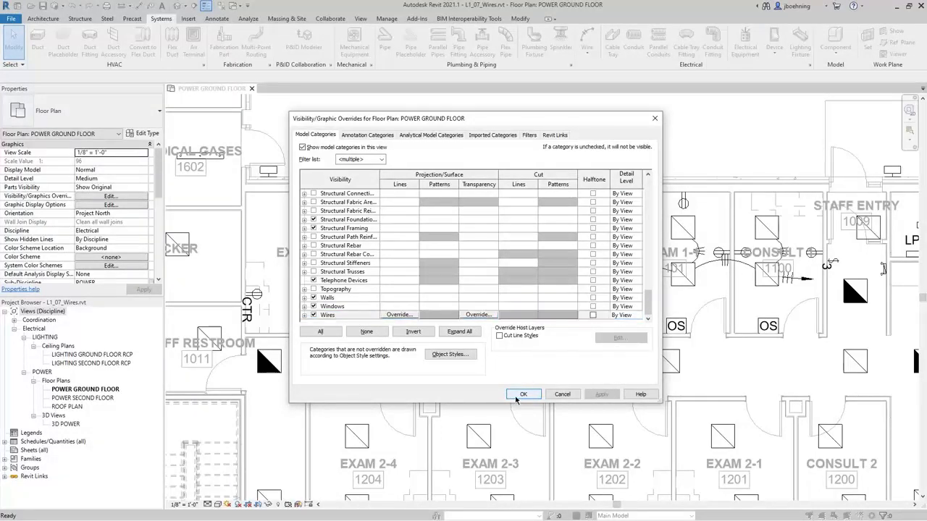
- Duplicate the POWER GROUND FLOOR view without detailing and return to the original plan
scroll(346, 234, "up", 4)
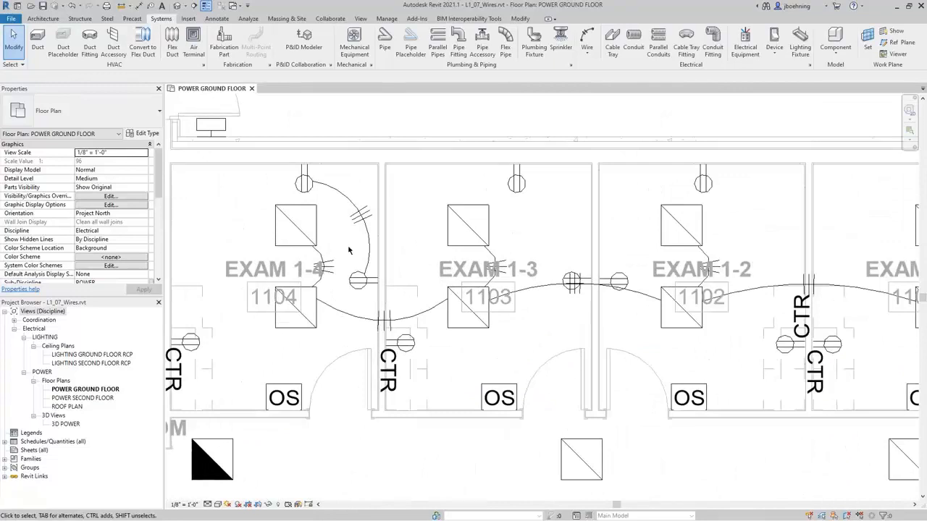
right_click(106, 389)
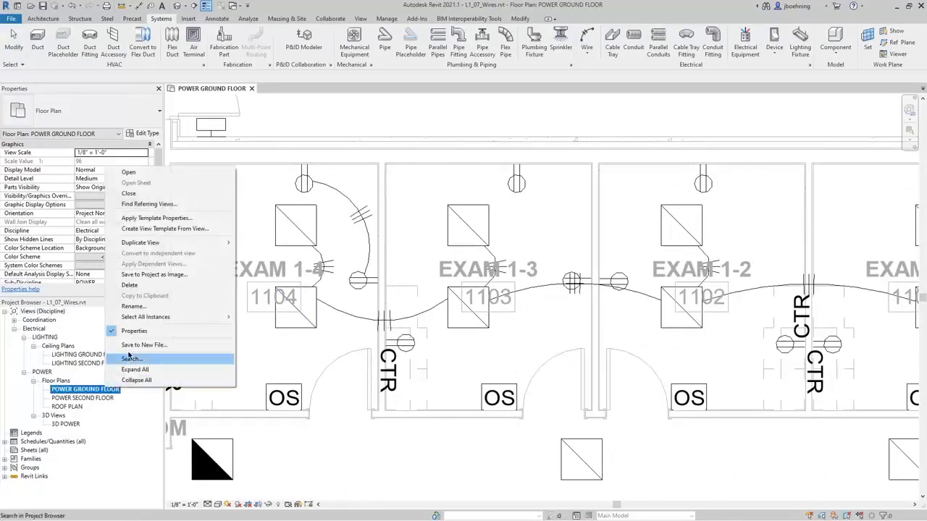
mouse_move(217, 242)
left_click(245, 248)
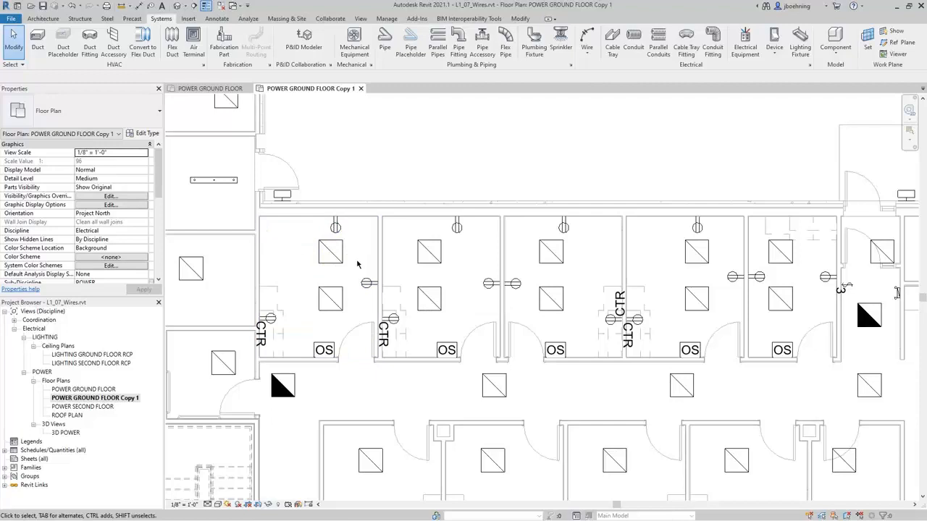
left_click(234, 90)
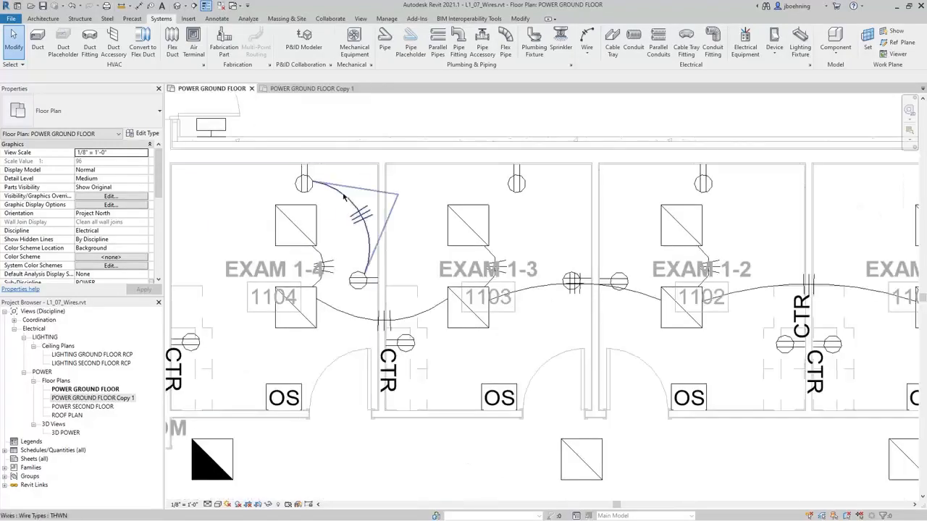
- Try the Chamfer type on the wire between EXAM 1-4 and EXAM 1-3 and return it to Arc
middle_click_drag(405, 248, 486, 268)
left_click(444, 342)
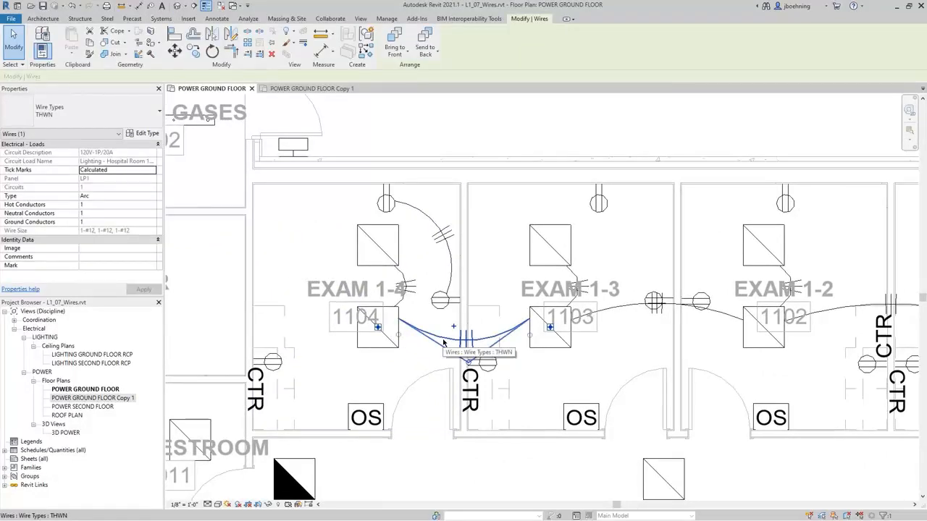
left_click(109, 199)
left_click(152, 196)
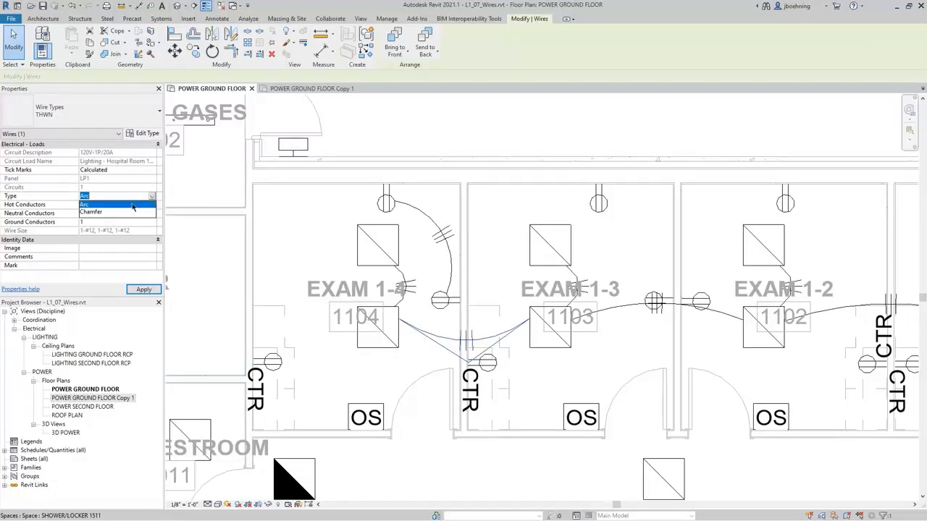
left_click(91, 211)
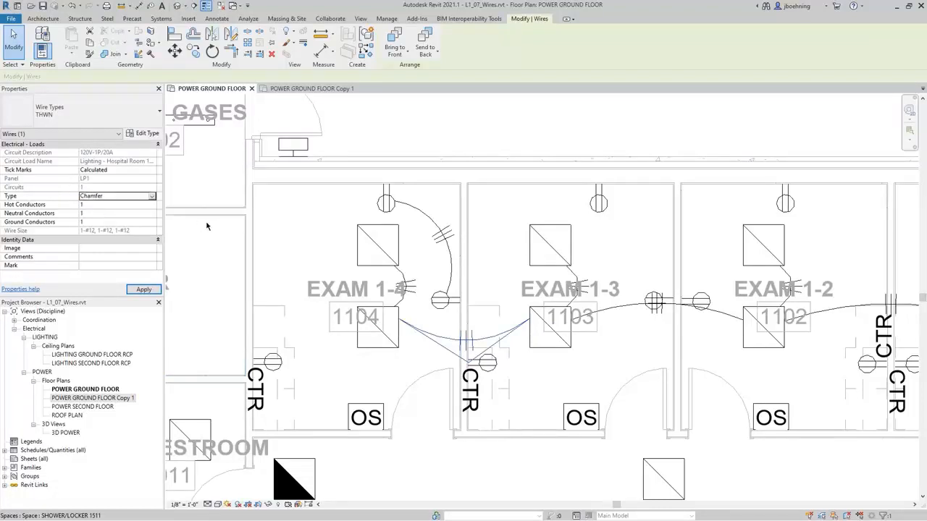
left_click(153, 196)
left_click(119, 205)
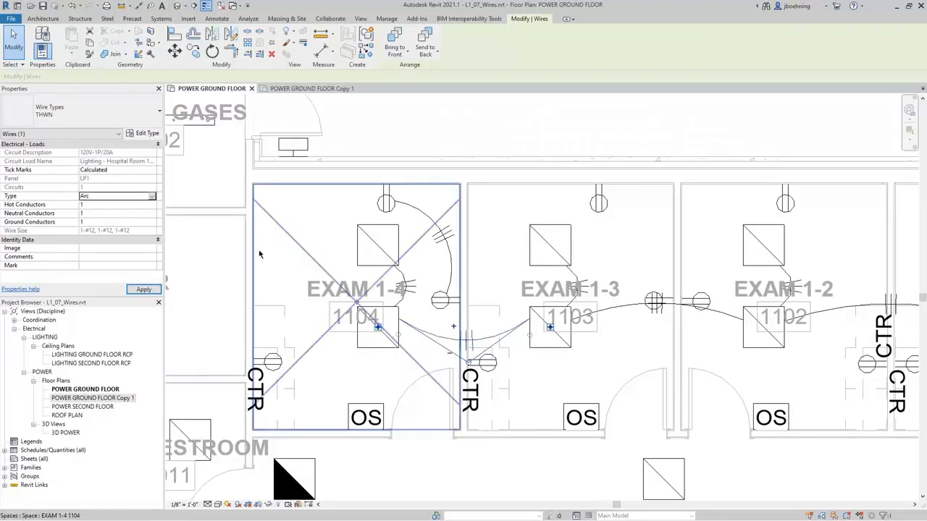
- Examine the available wire types and the THWN type parameters for the wire between EXAM 1-4 and EXAM 1-3
scroll(423, 335, "down", 3)
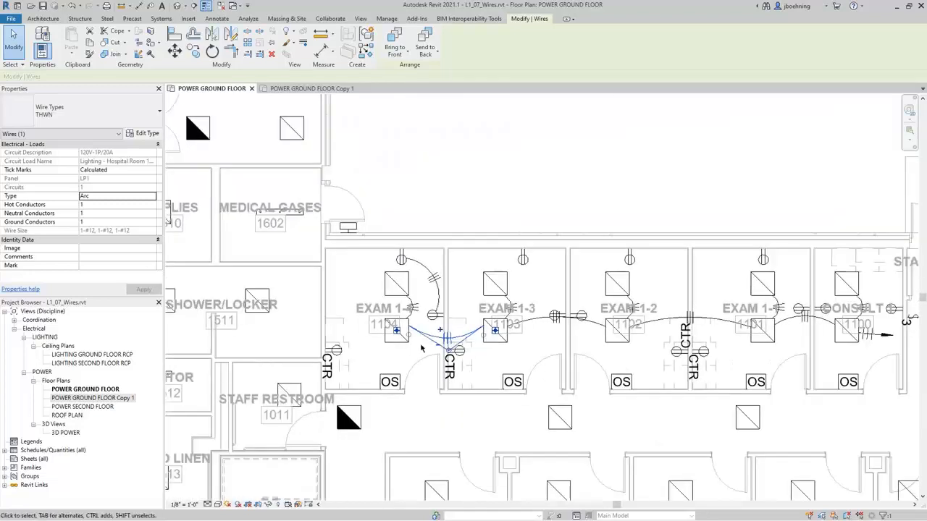
scroll(420, 348, "down", 1)
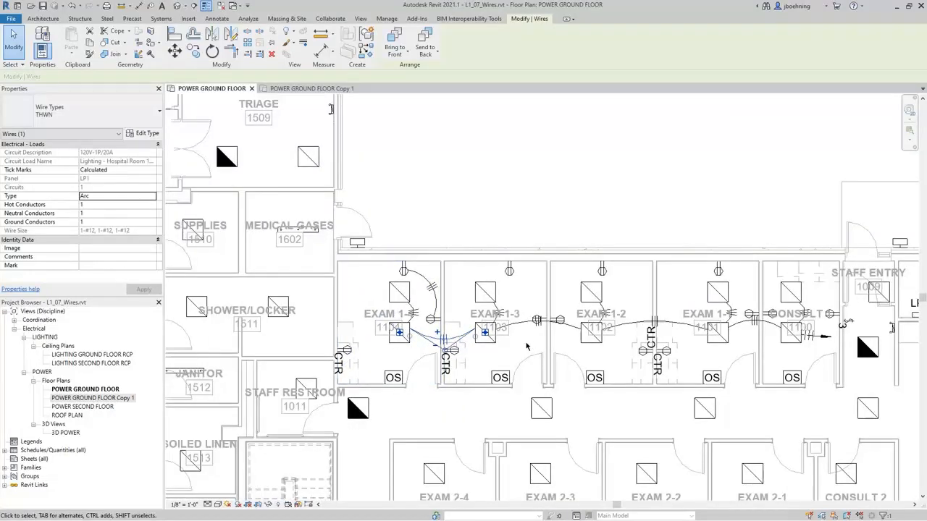
scroll(422, 341, "up", 3)
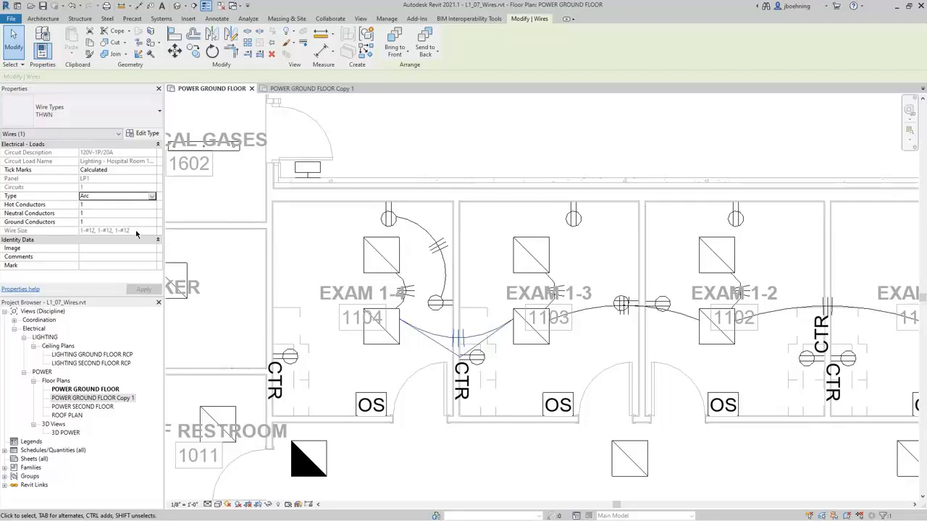
left_click(140, 122)
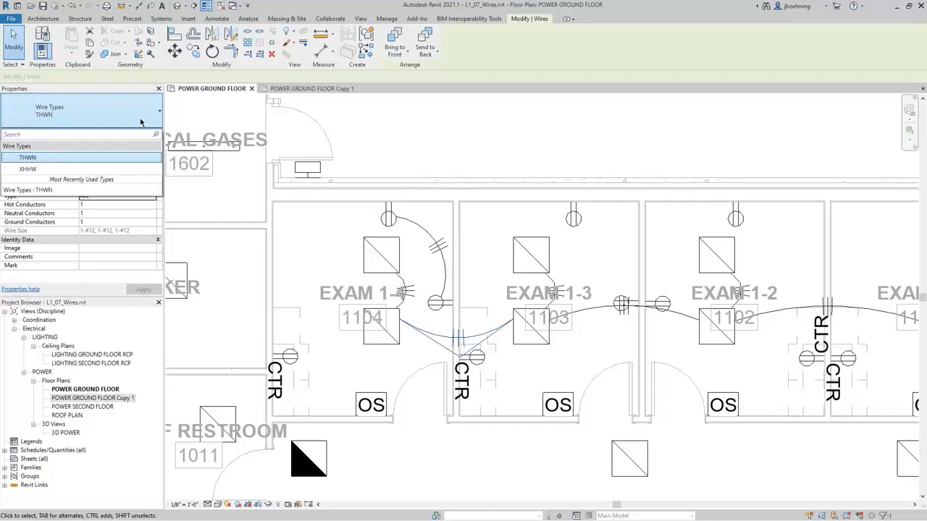
left_click(140, 122)
left_click(142, 133)
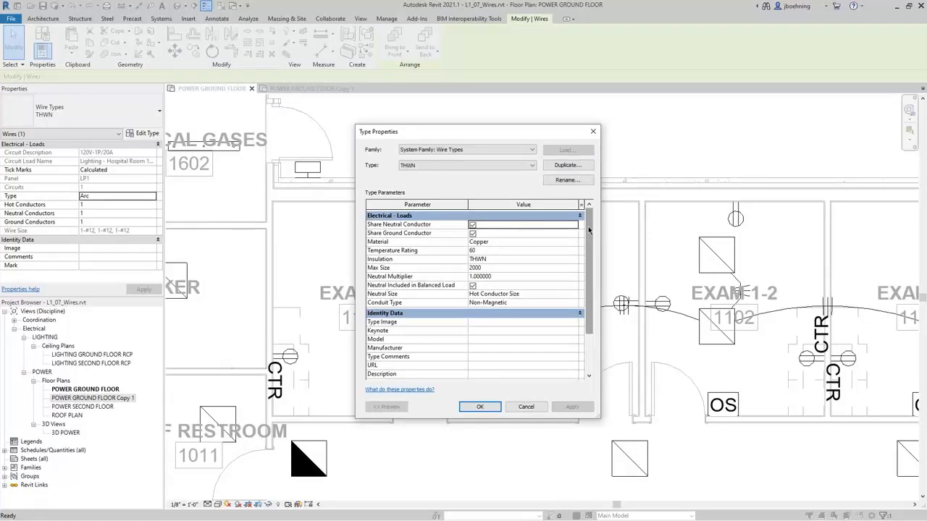
mouse_move(589, 230)
left_mouse_down()
mouse_move(586, 280)
mouse_move(592, 223)
left_mouse_up()
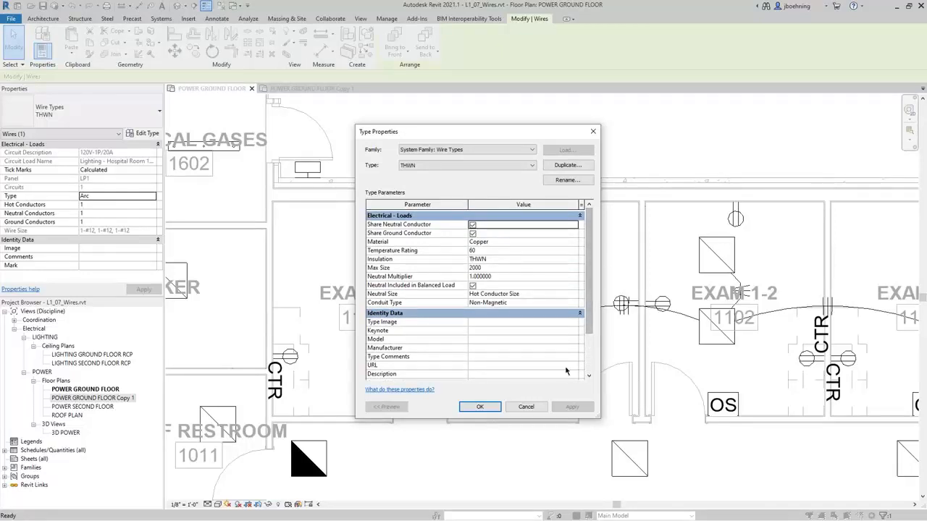
left_click(479, 406)
left_click(456, 165)
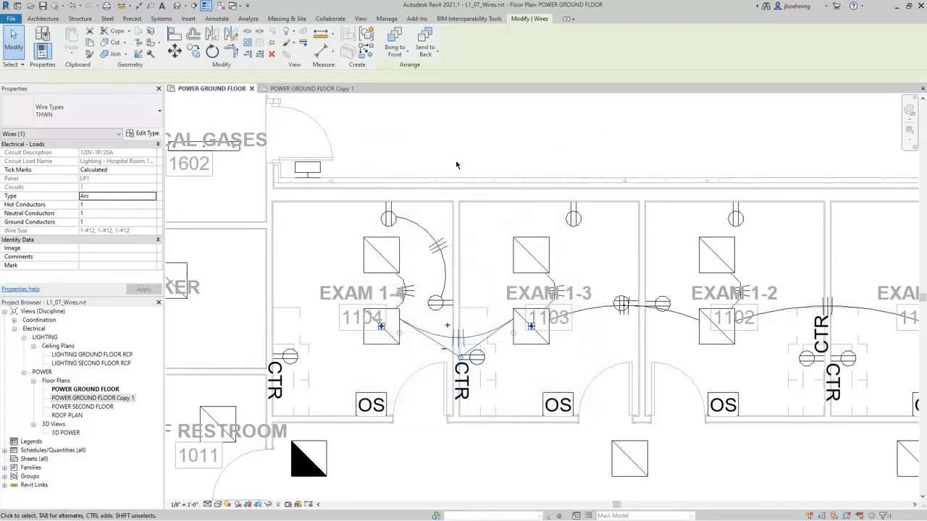
- Review the wire size and conductor properties of the wire between EXAM 1-4 and EXAM 1-3, leaving nothing selected
scroll(457, 165, "down", 2)
middle_click_drag(577, 167, 397, 177)
scroll(395, 177, "down", 1)
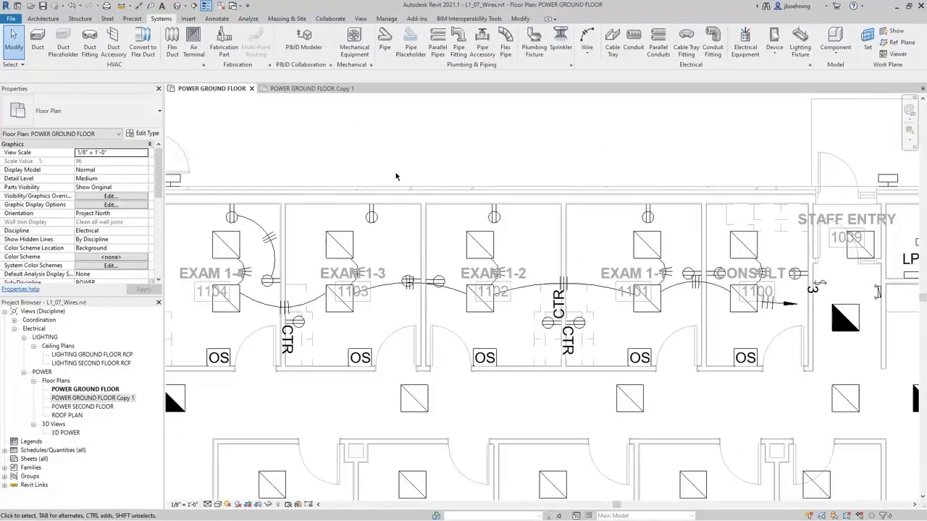
left_click(277, 307)
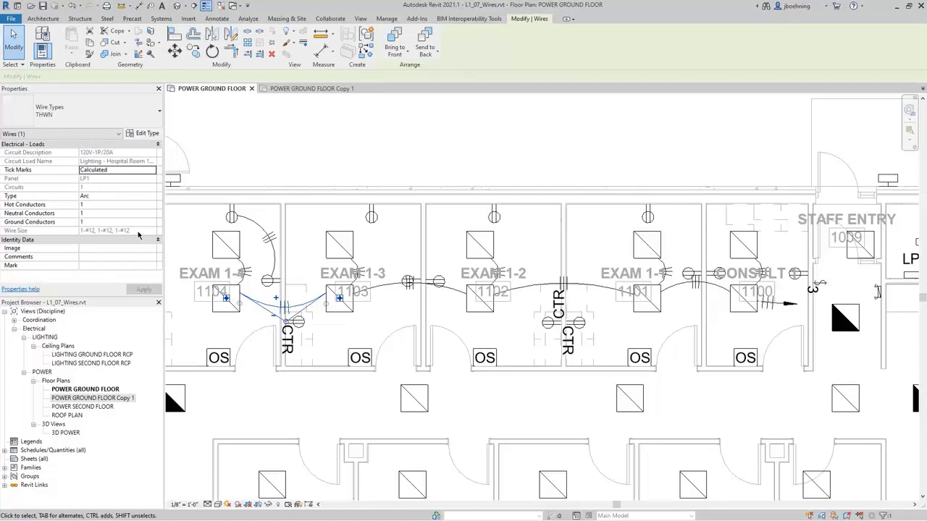
left_click(276, 179)
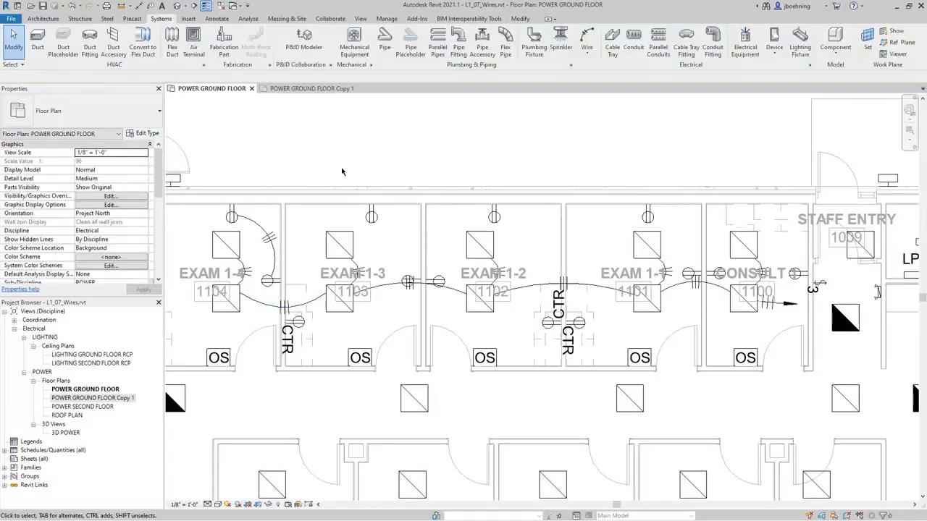
- Open the circuit path of the lighting circuit serving EXAM 1-4 through CONSULT 1 for editing
scroll(341, 172, "down", 1)
middle_click_drag(310, 169, 351, 176)
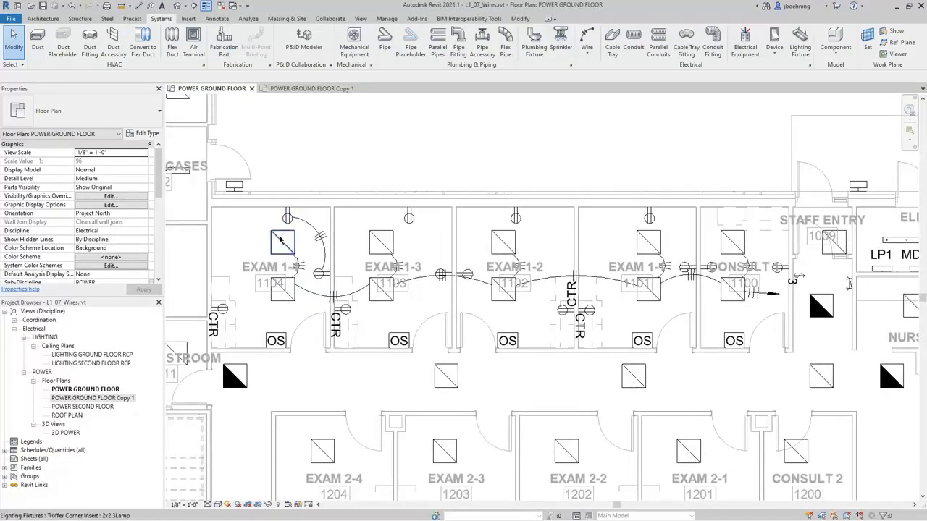
key("Tab")
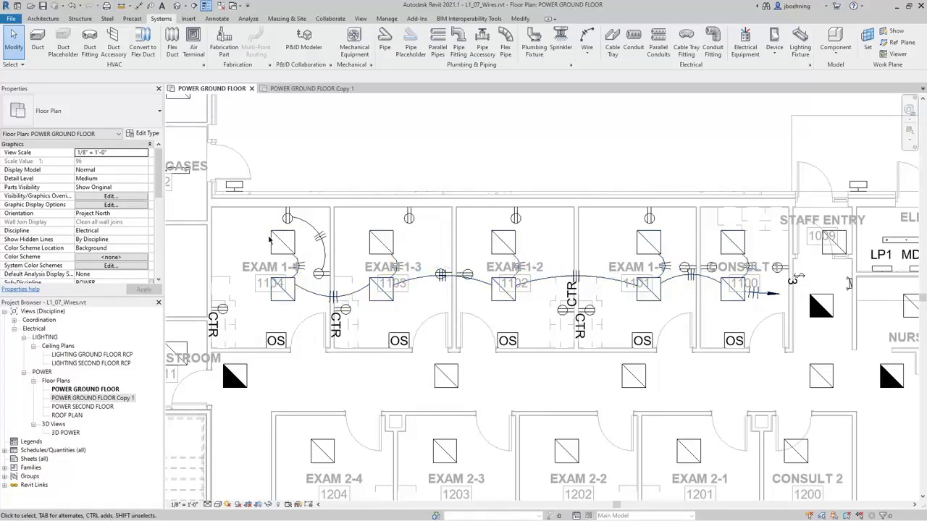
left_click(272, 242)
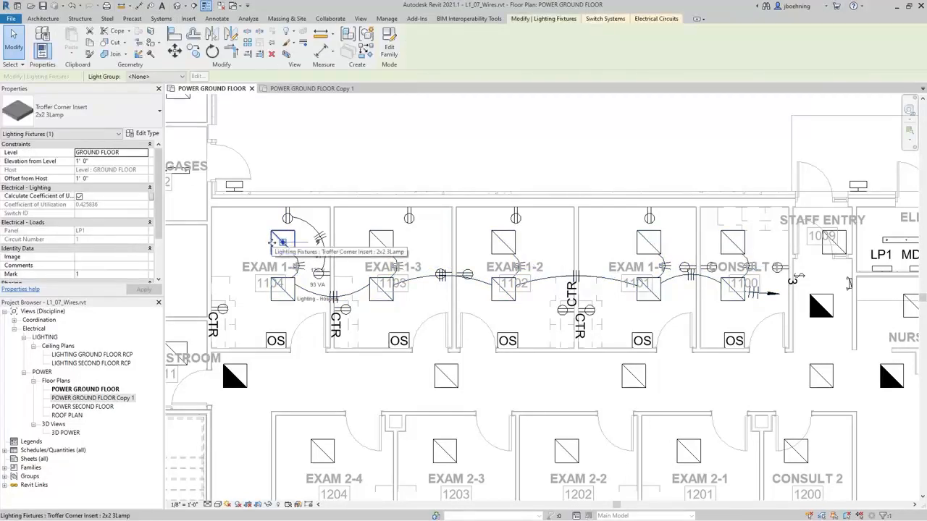
left_click(647, 21)
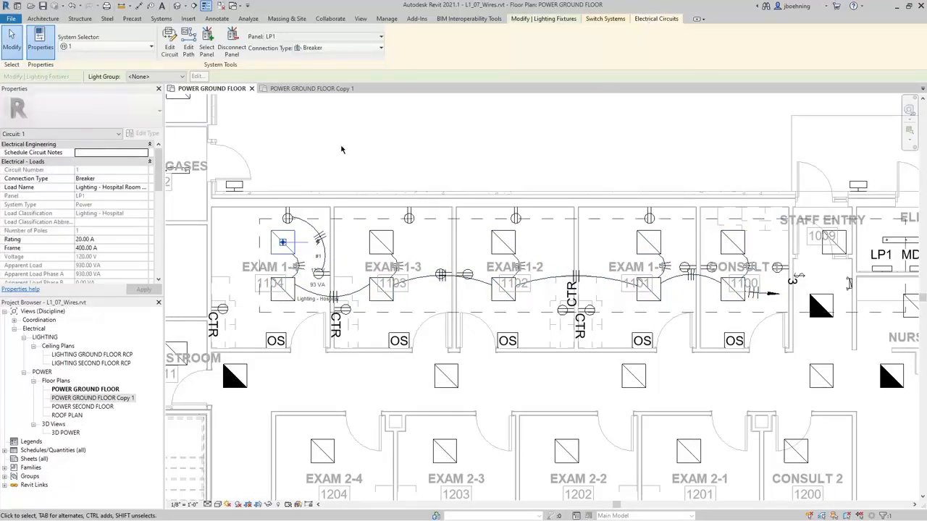
left_click(192, 58)
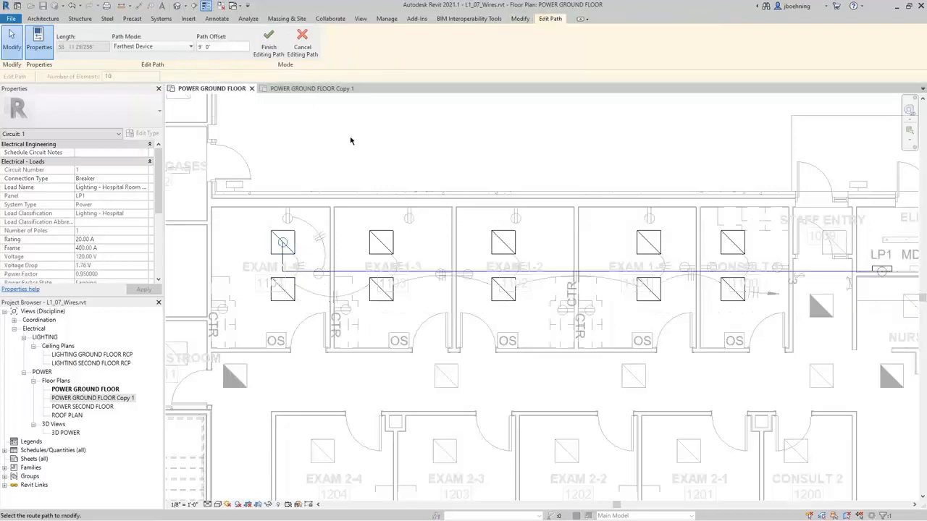
- Examine the available path modes and the circuit's length, voltage drop and wire size properties
scroll(354, 141, "down", 3)
middle_click_drag(382, 144, 390, 163)
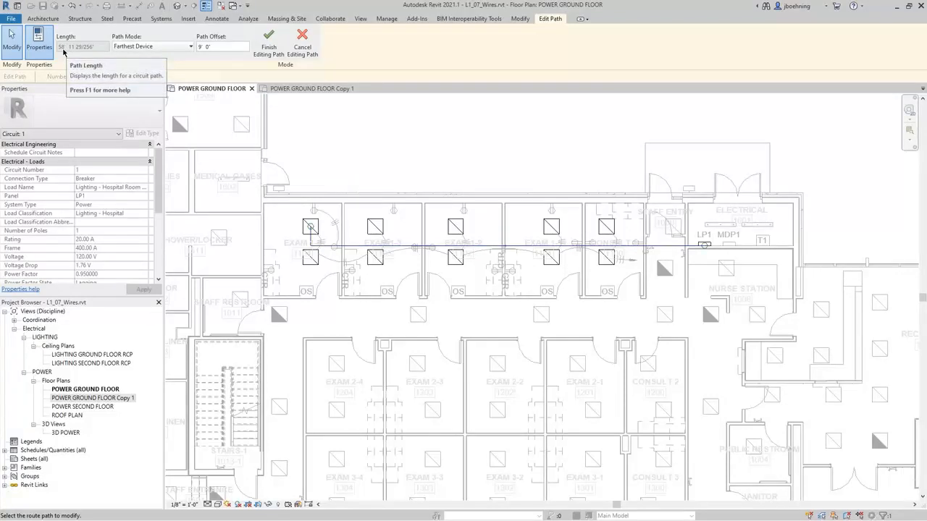
left_click(173, 48)
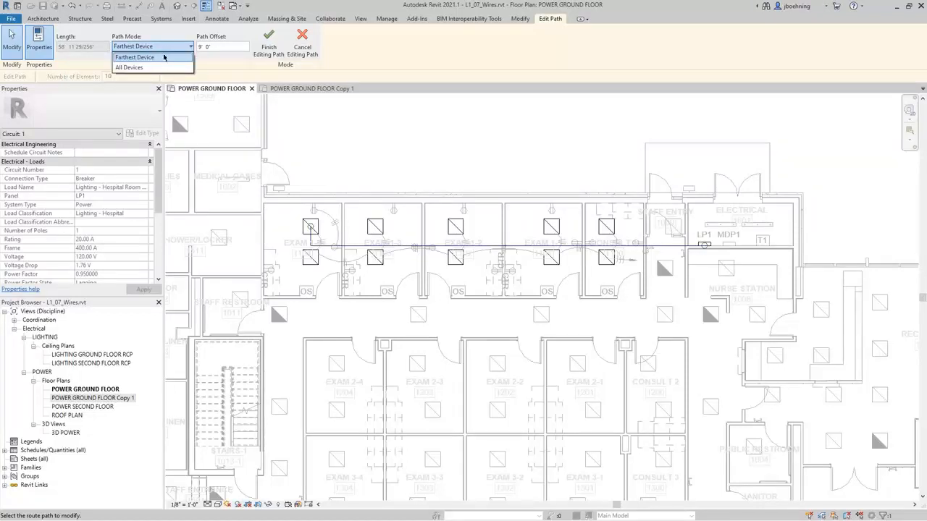
left_click(168, 51)
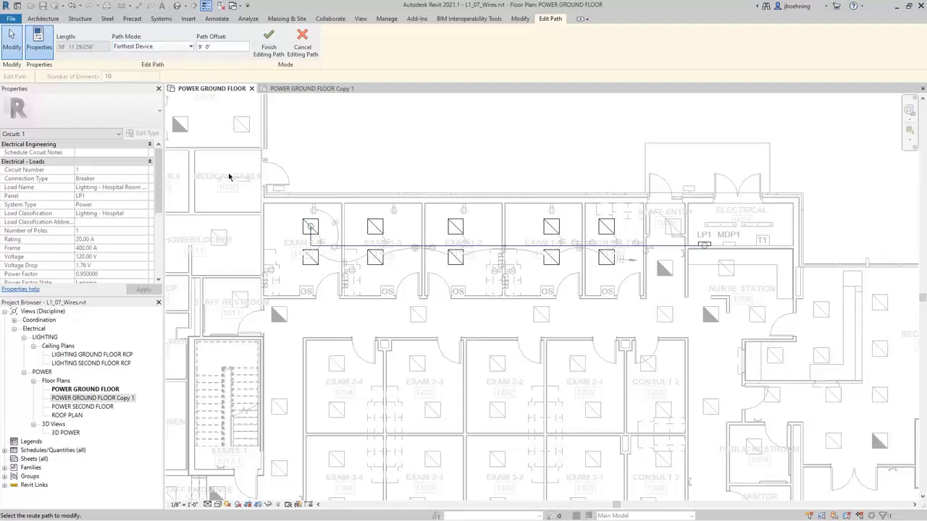
left_click_drag(159, 196, 162, 228)
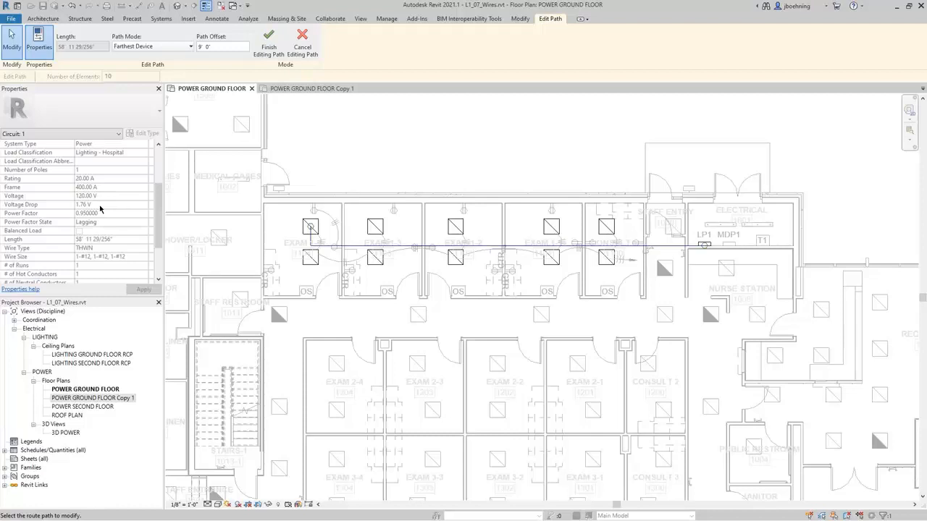
left_click_drag(159, 215, 159, 223)
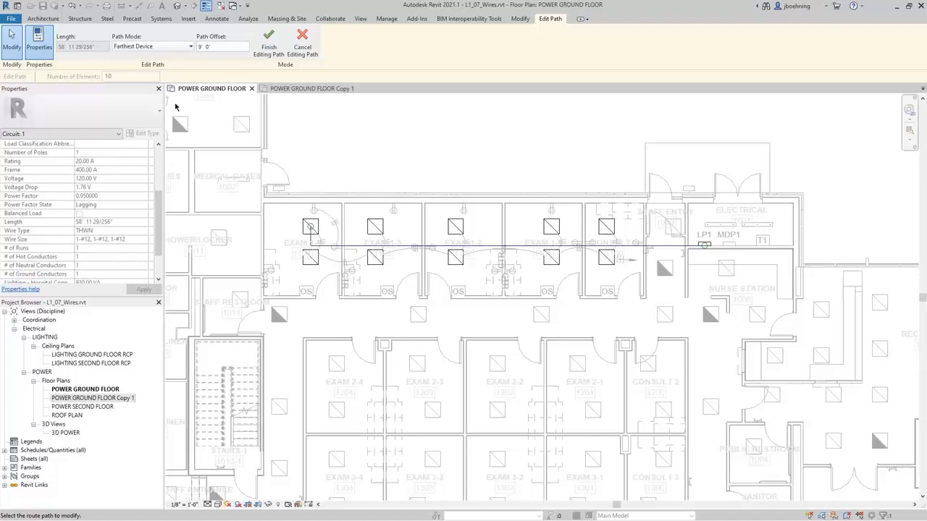
- Try the All Devices path mode for the lighting circuit and return it to Farthest Device
left_click(179, 47)
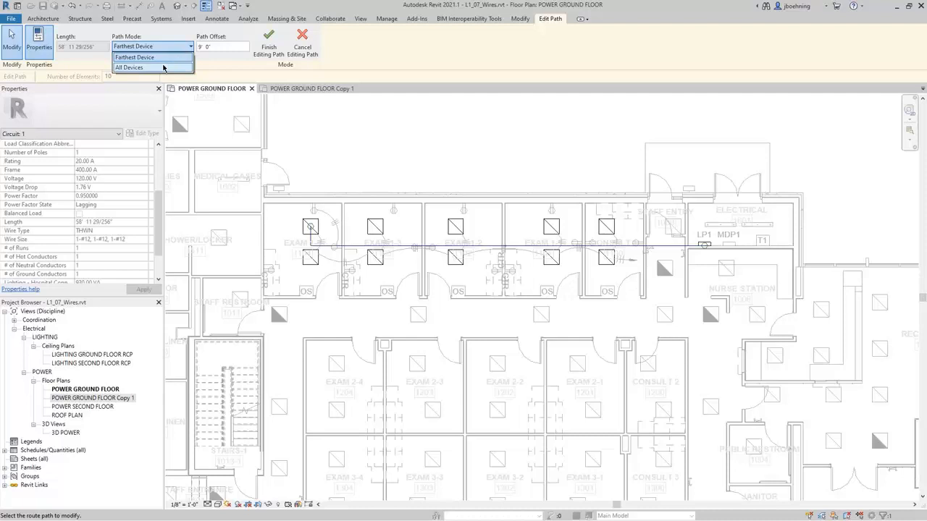
left_click(164, 67)
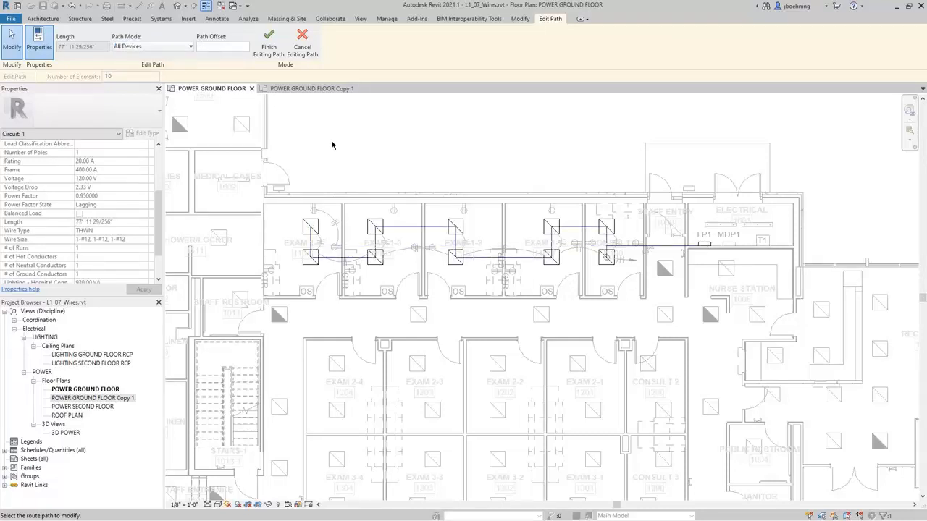
left_click(185, 48)
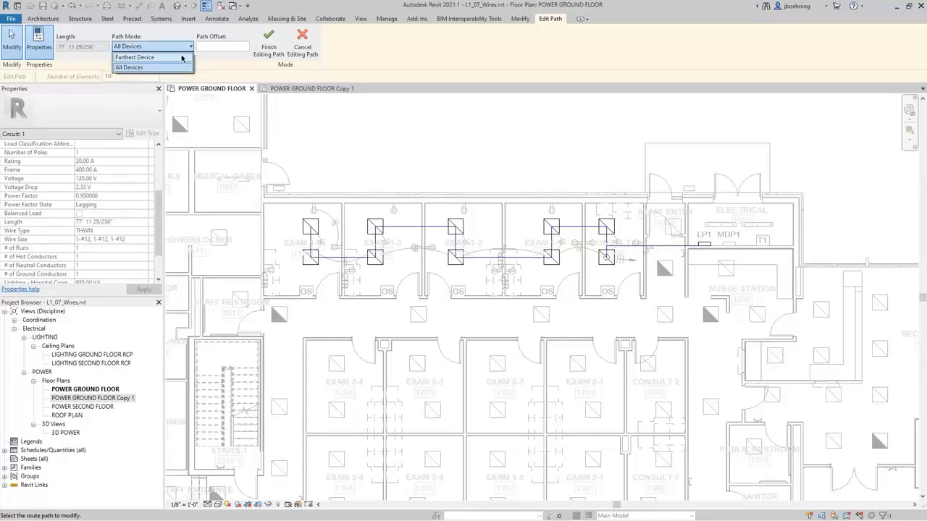
left_click(182, 58)
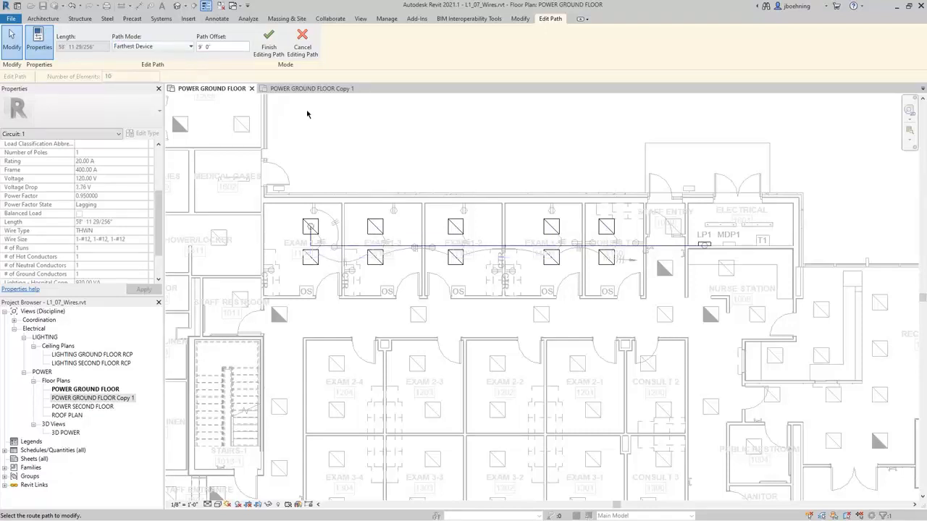
- Set the circuit's path offset to 11' 0"
left_click(219, 47)
triple_click(211, 47)
type("11")
left_click(329, 134)
- Move the circuit path's long horizontal segment down through the hallway and into the patient corridor south of the EXAM 3 rooms
middle_click_drag(368, 274, 377, 169)
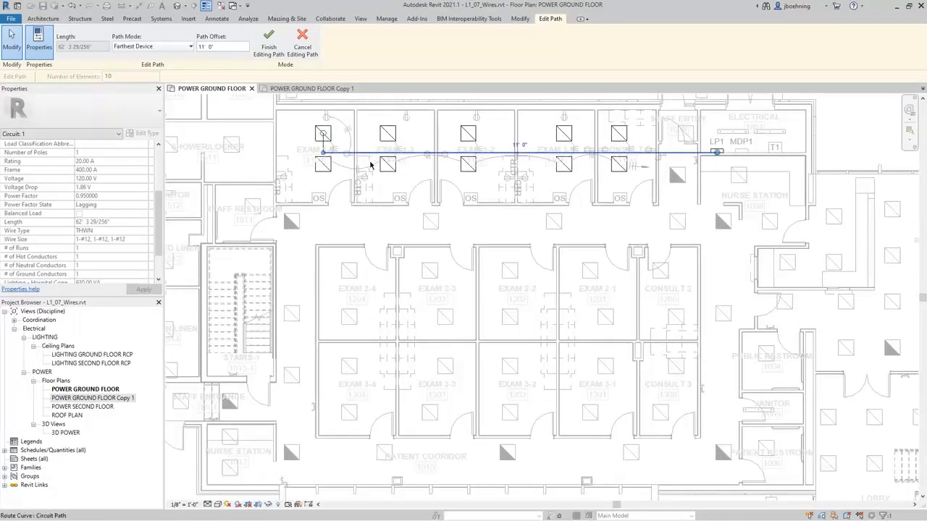
left_click_drag(370, 165, 371, 215)
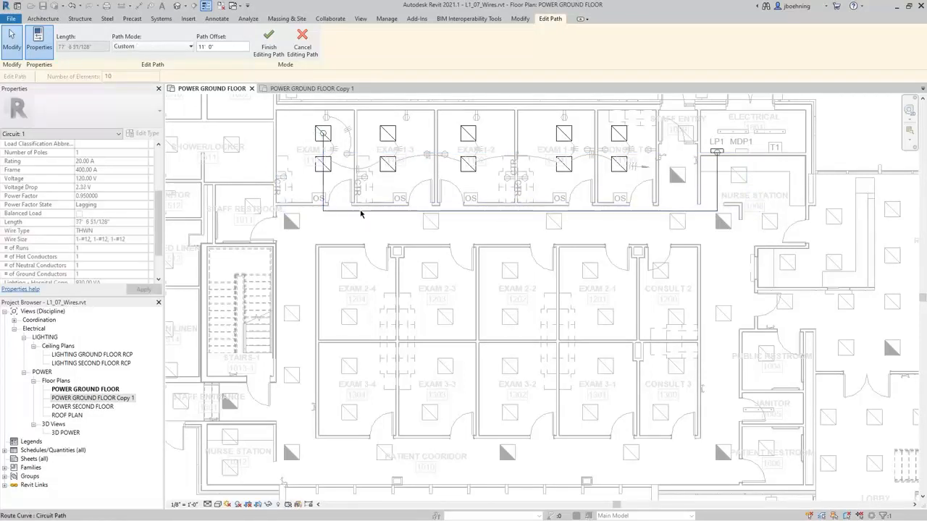
left_click_drag(362, 213, 369, 450)
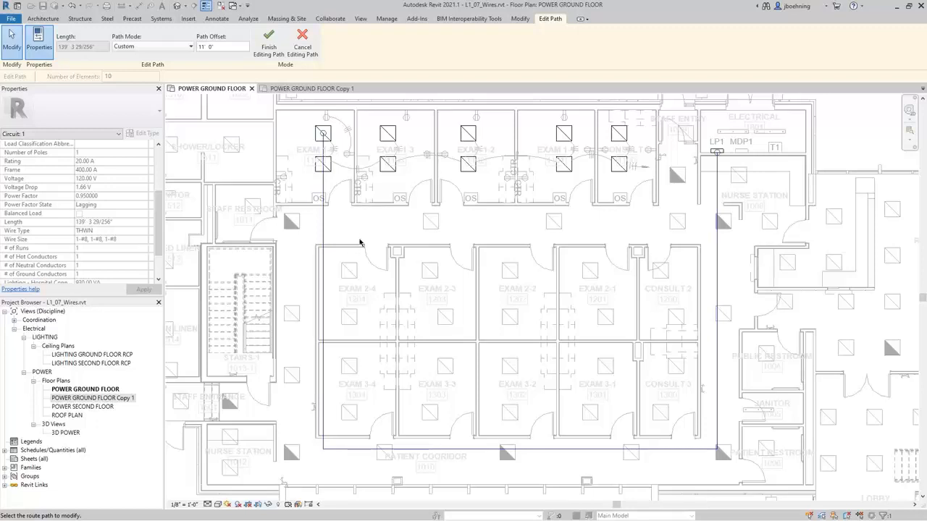
- Bring the long path segment back up through the EXAM 2 rooms to the corridor just south of the EXAM 1 rooms
scroll(360, 242, "down", 1)
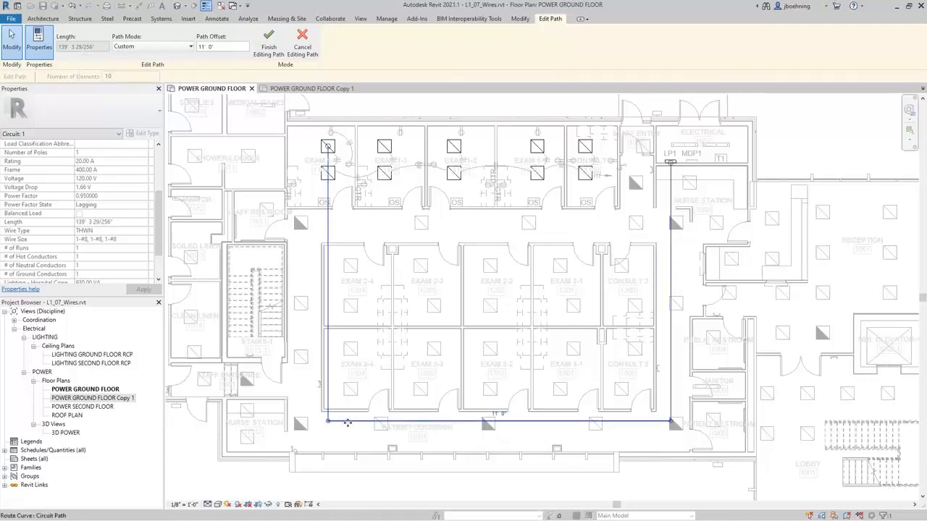
left_click_drag(352, 423, 375, 293)
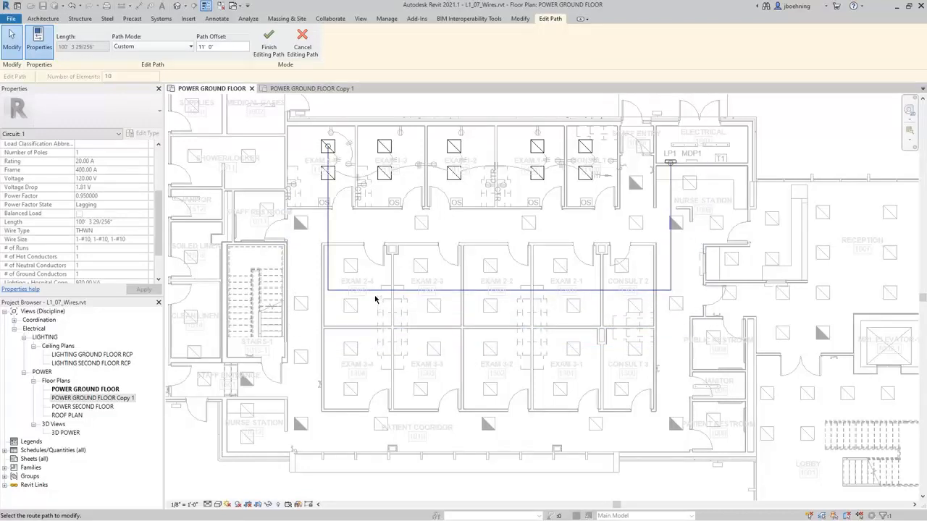
left_click_drag(376, 292, 381, 218)
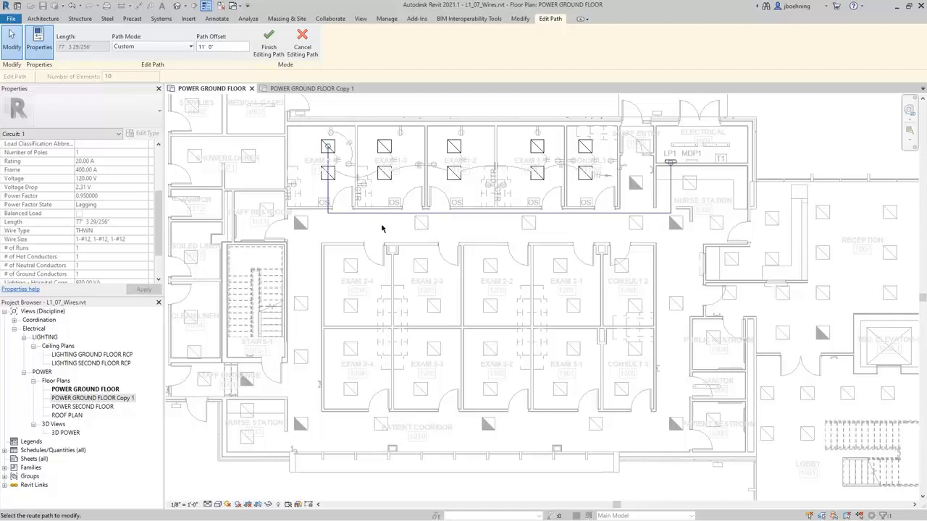
- Shift the long path segment just inside the south side of the EXAM 1 rooms and finish editing the circuit path
middle_click_drag(374, 231, 346, 281)
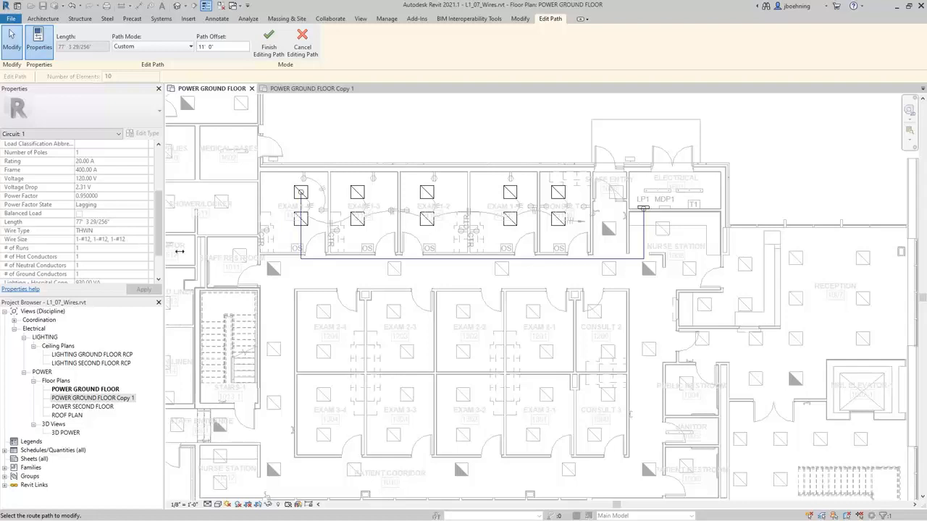
left_click(339, 258)
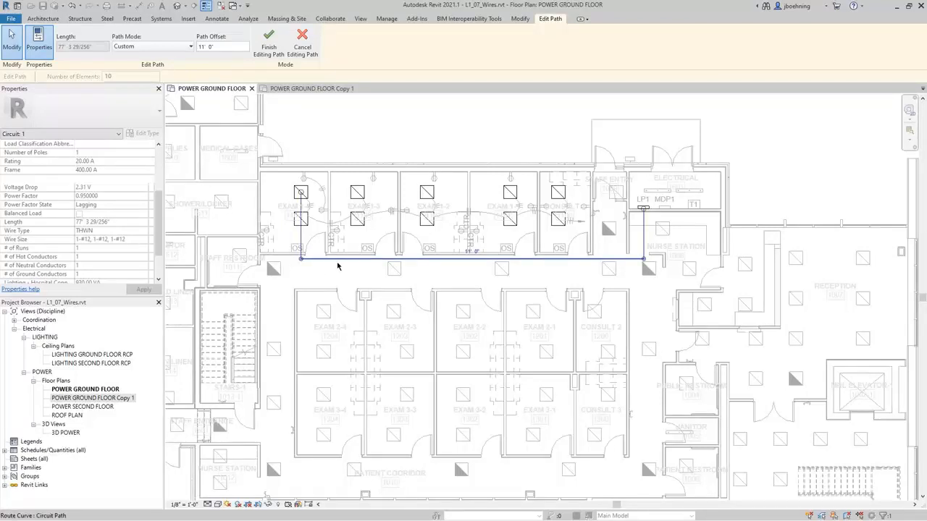
left_click_drag(340, 260, 343, 239)
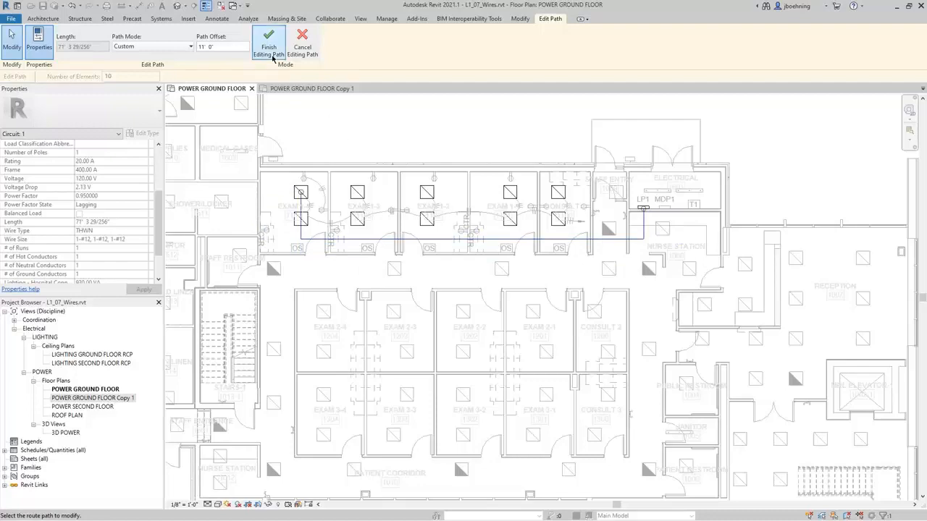
left_click(273, 58)
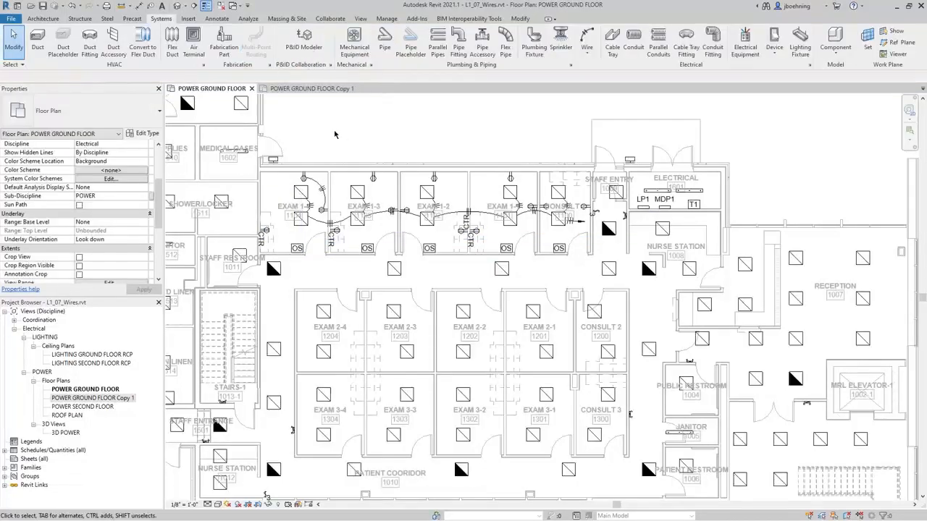
- Convert the lighting circuit serving EXAM 2-4 through CONSULT 2 into chamfered wires
middle_click_drag(344, 149, 375, 182)
scroll(376, 185, "up", 2)
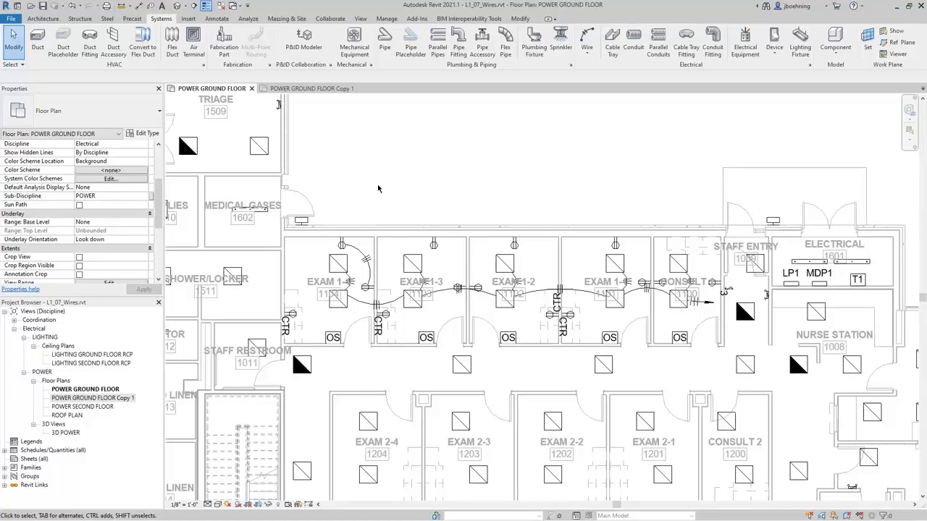
scroll(377, 189, "down", 1)
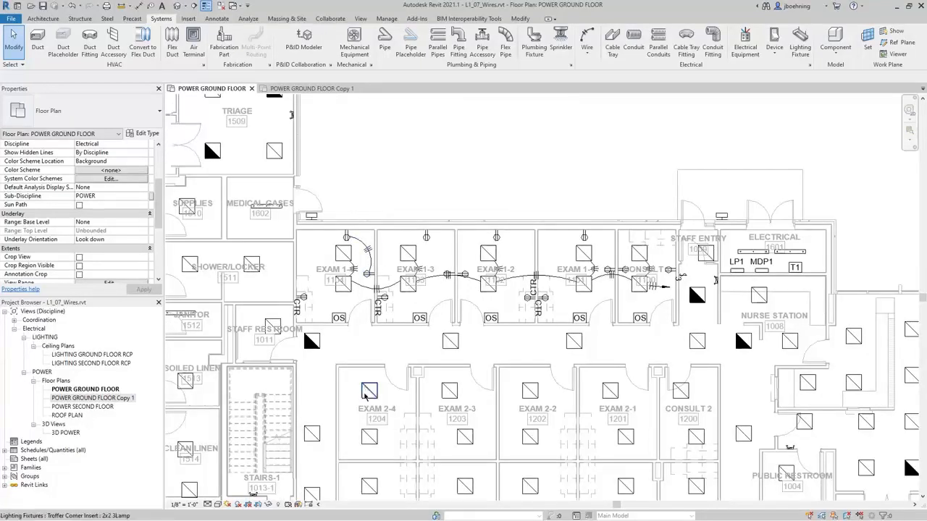
key("Tab")
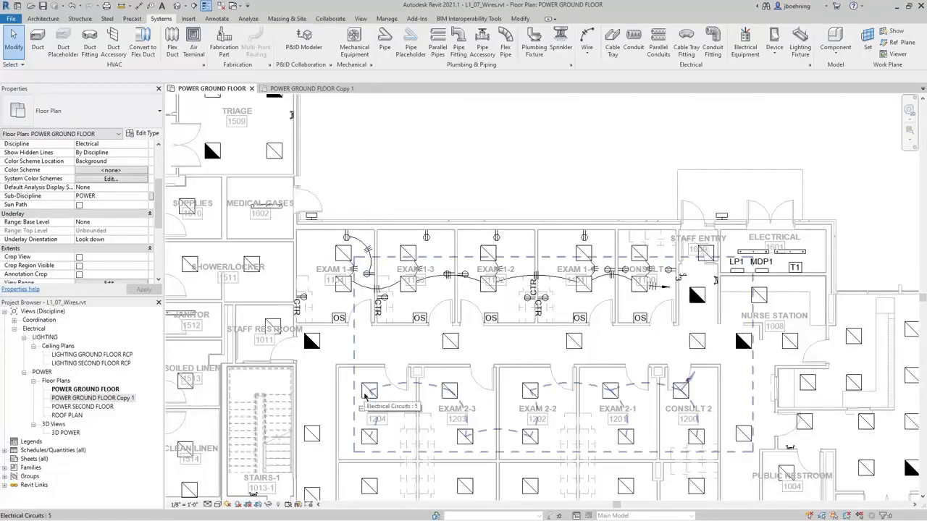
left_click(366, 394)
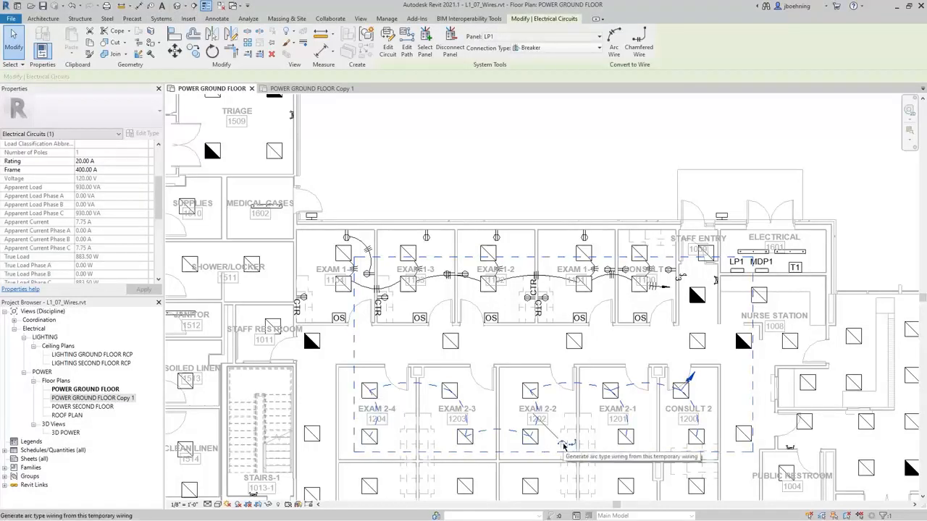
left_click(574, 446)
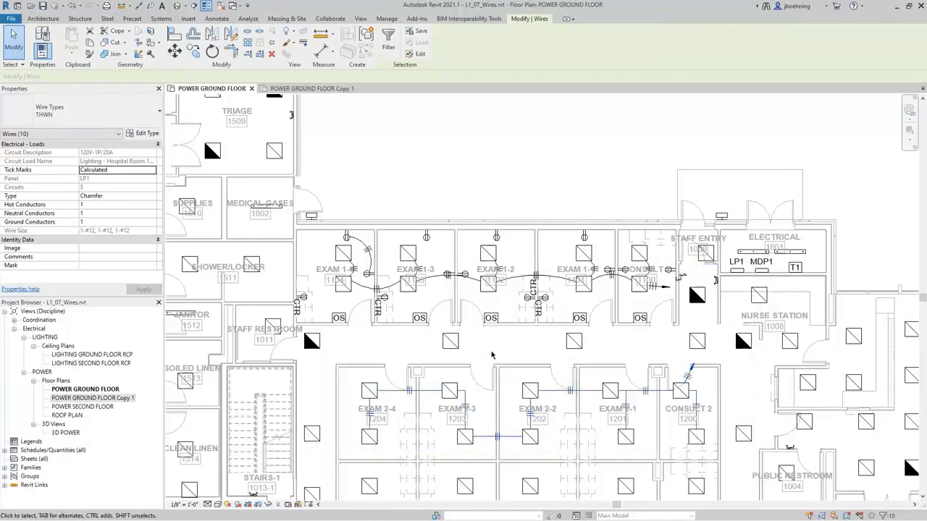